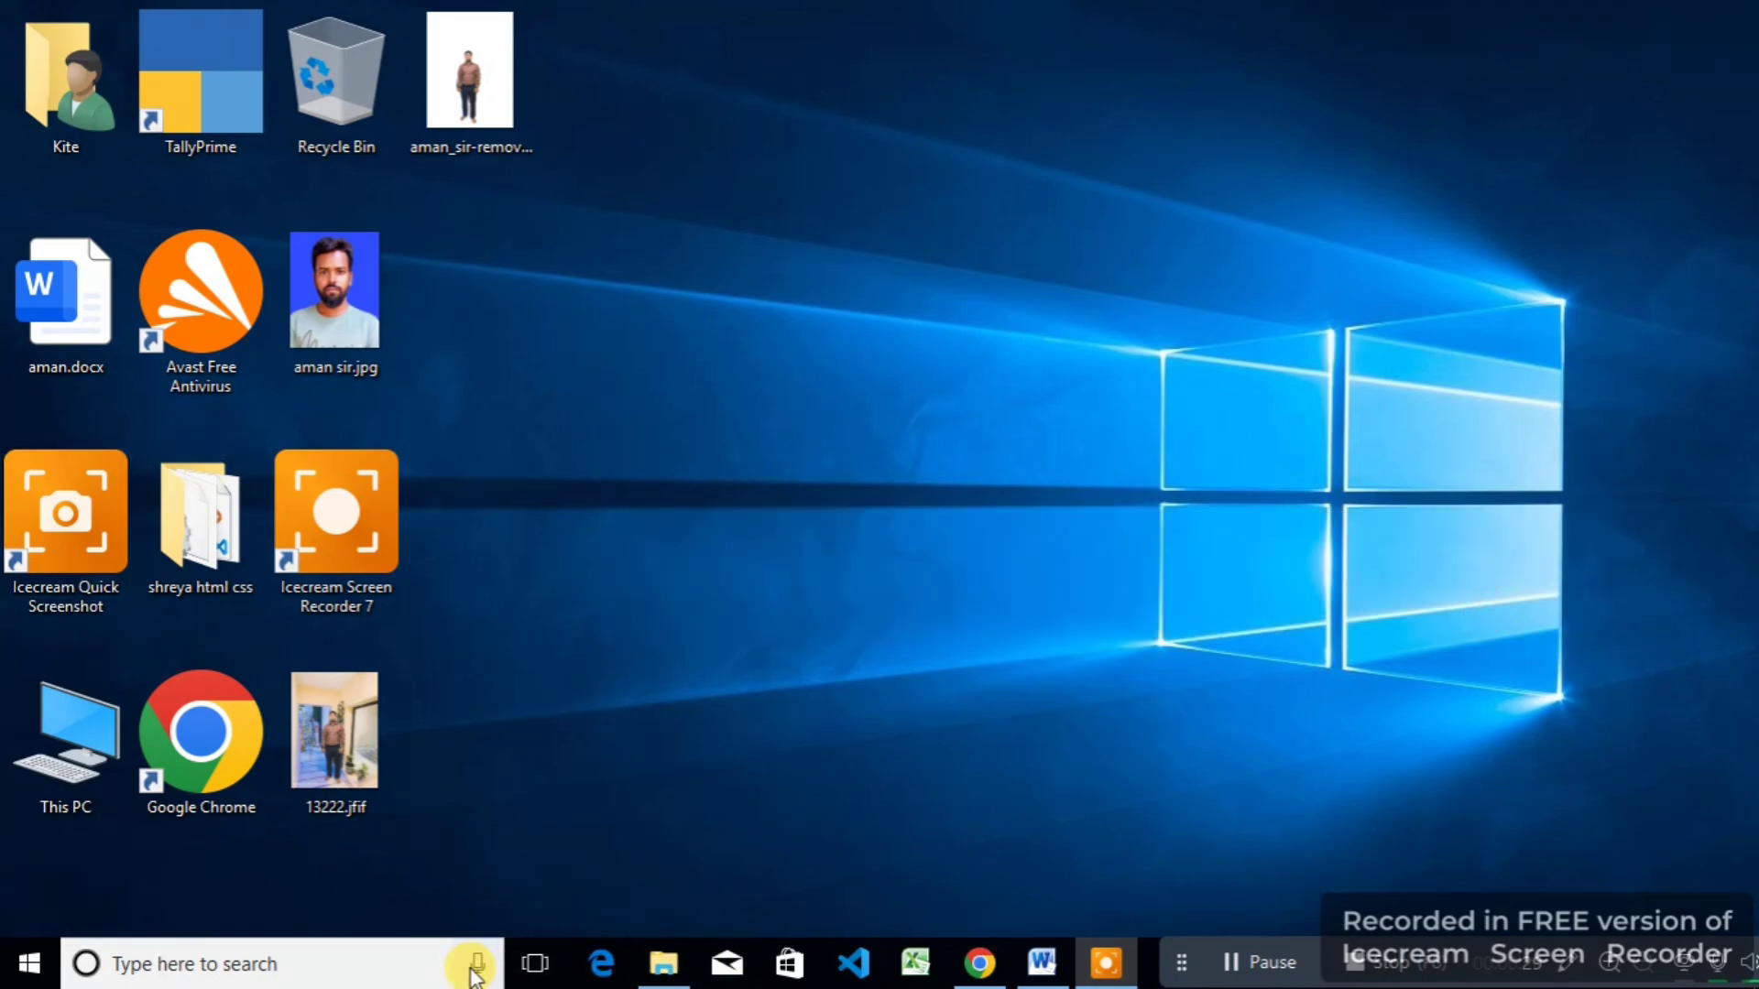
Step: Bring the open Word document, Document2, back to the front from the taskbar
{"action": "left_click", "coordinate": [360, 968]}
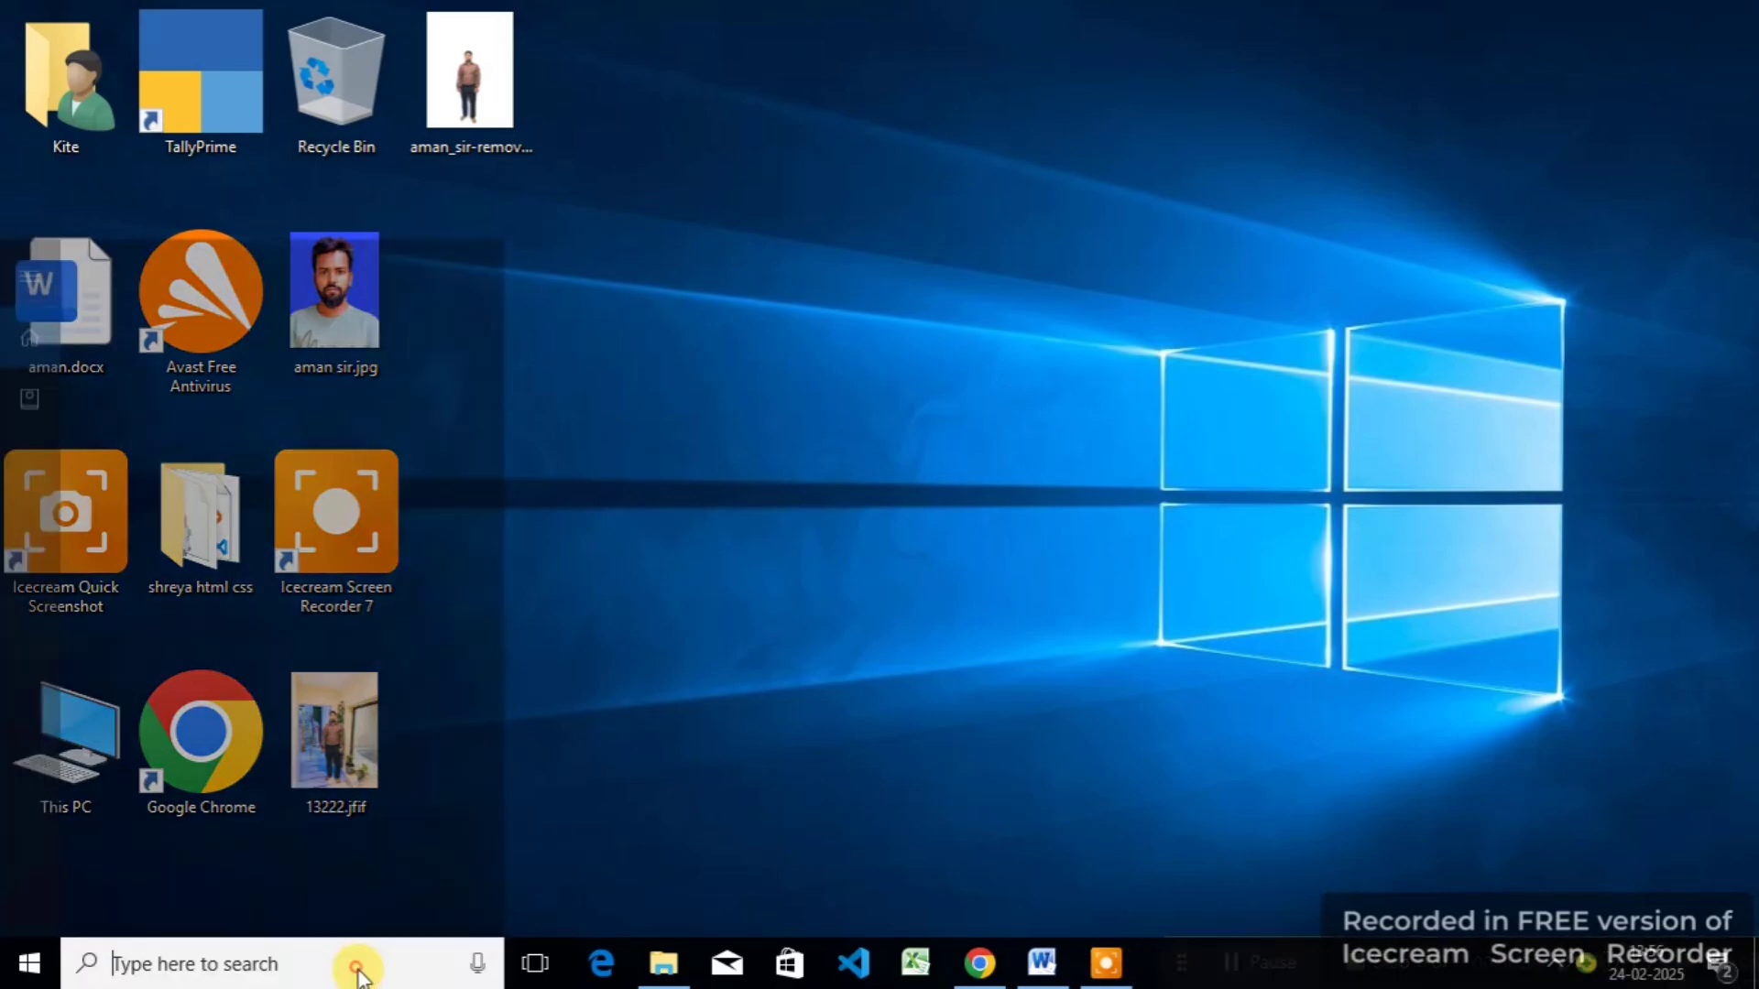
{"action": "left_click", "coordinate": [1033, 964]}
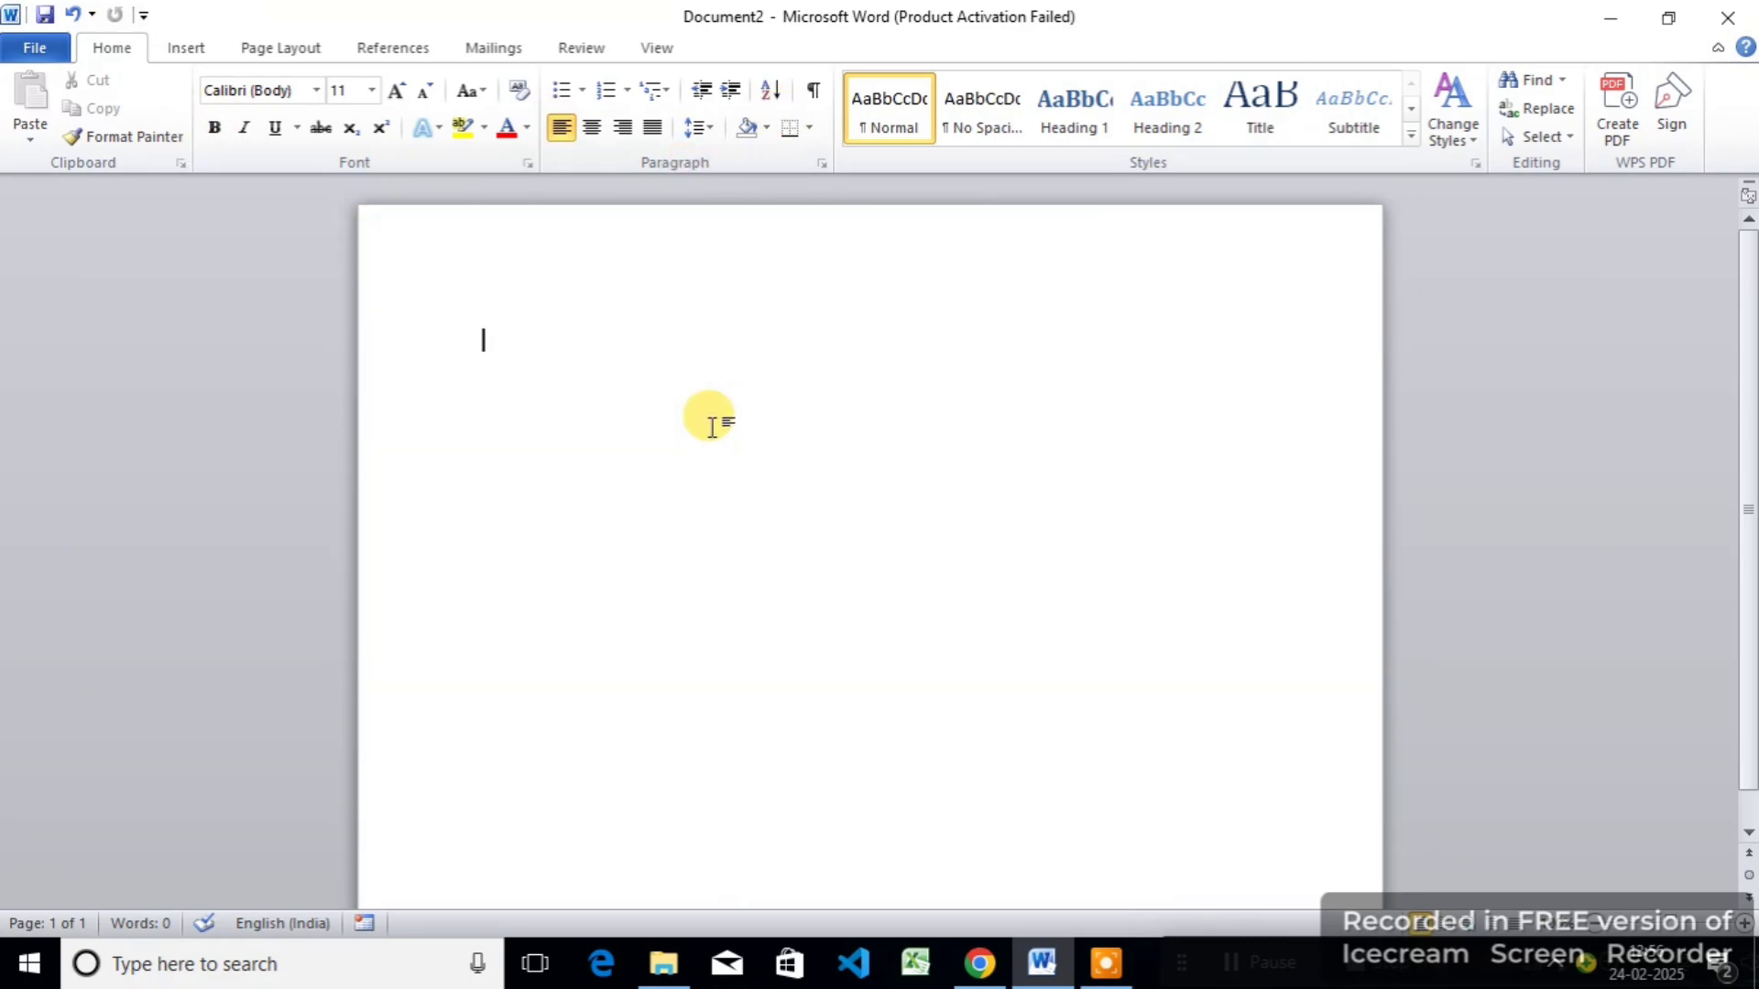
Step: Set the page to Narrow margins, Portrait orientation and A4 paper size
{"action": "key", "text": "ctrl+p"}
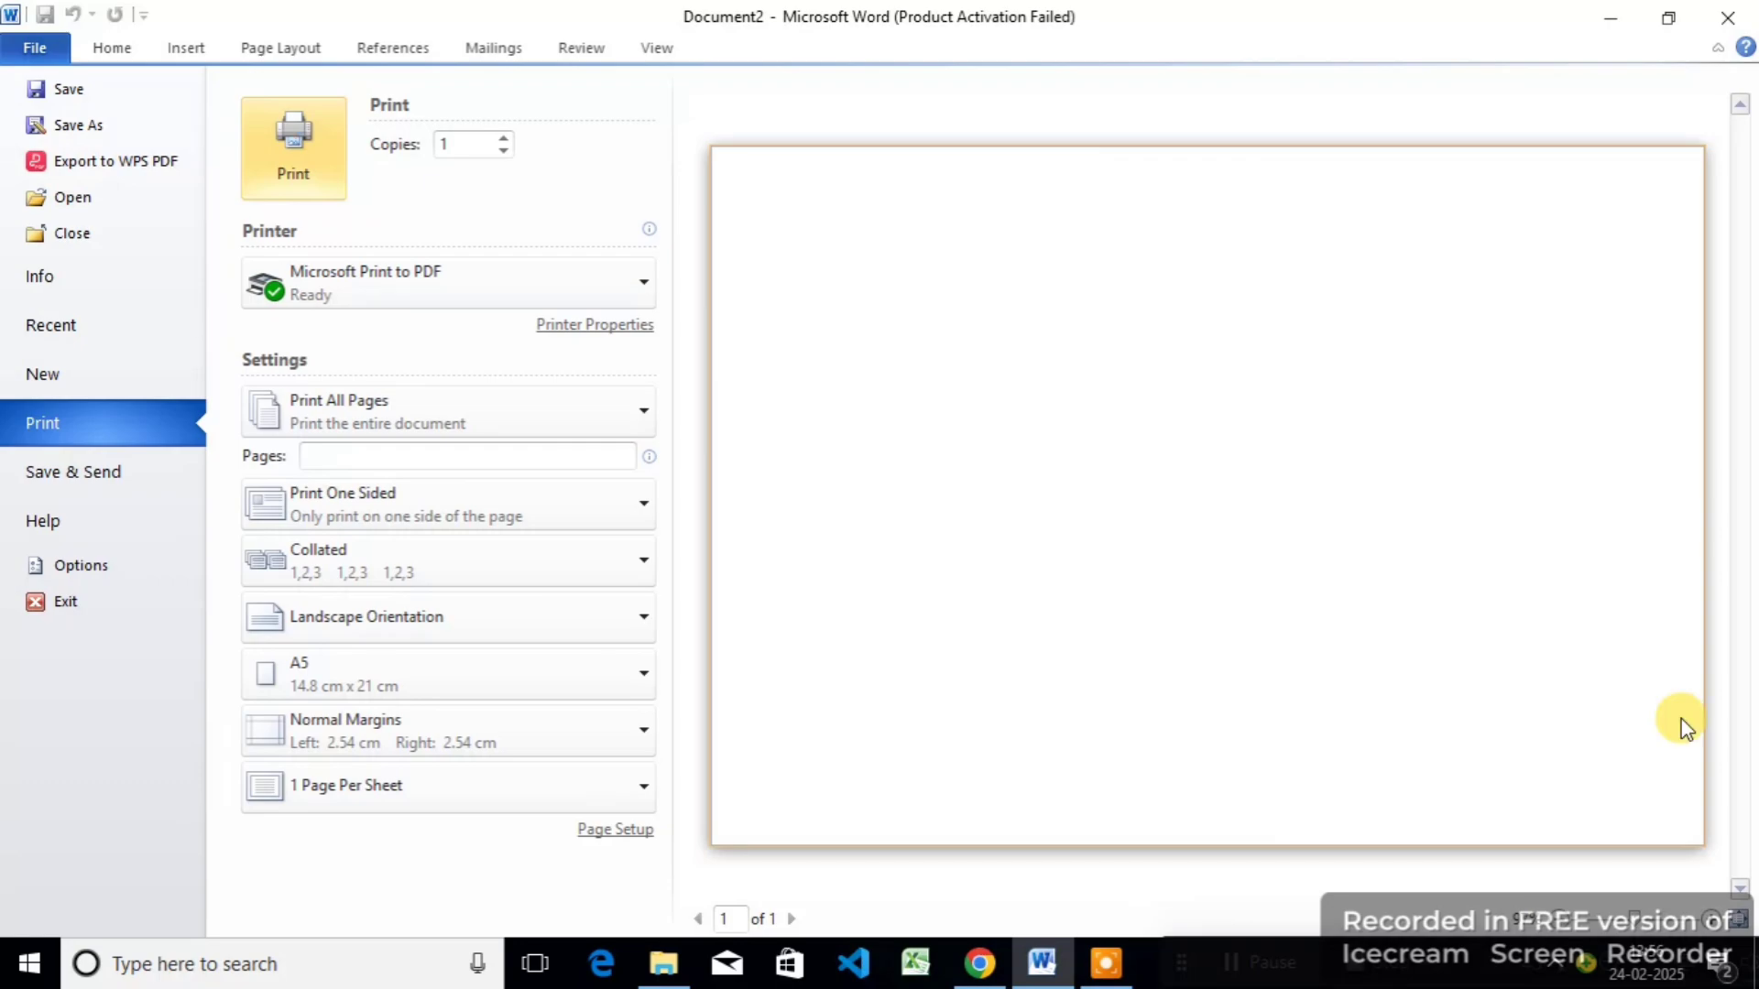
{"action": "left_click", "coordinate": [294, 47]}
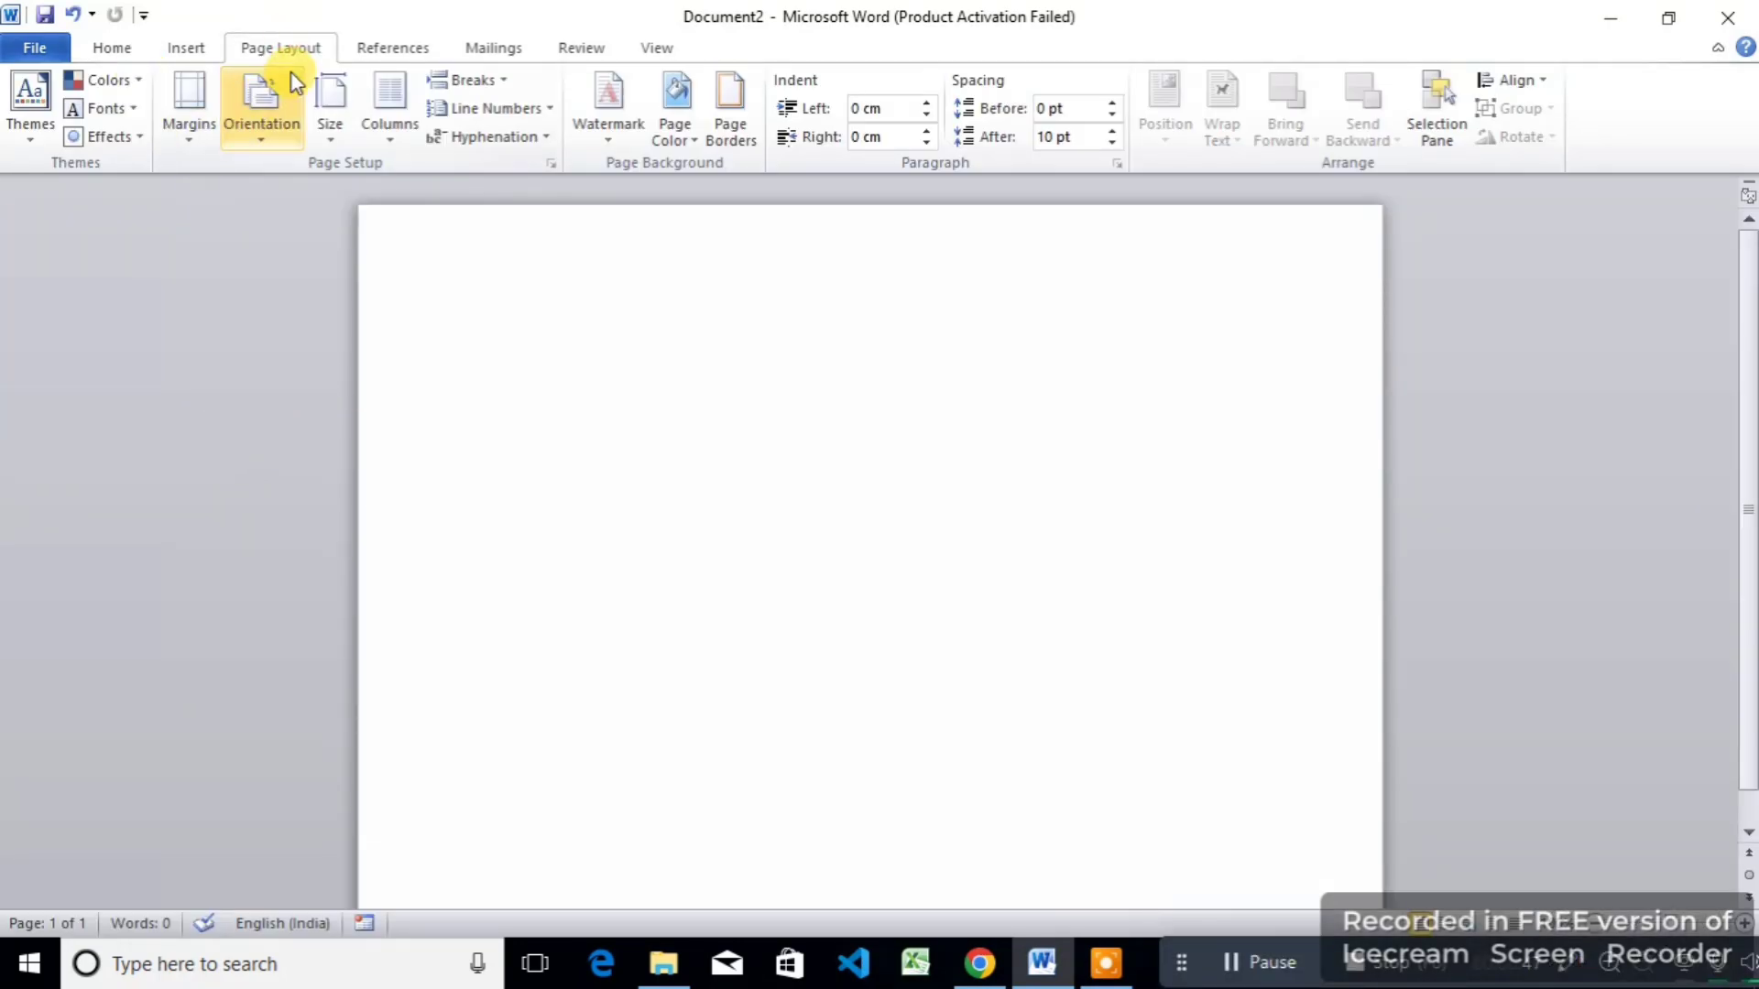
{"action": "left_click", "coordinate": [193, 145]}
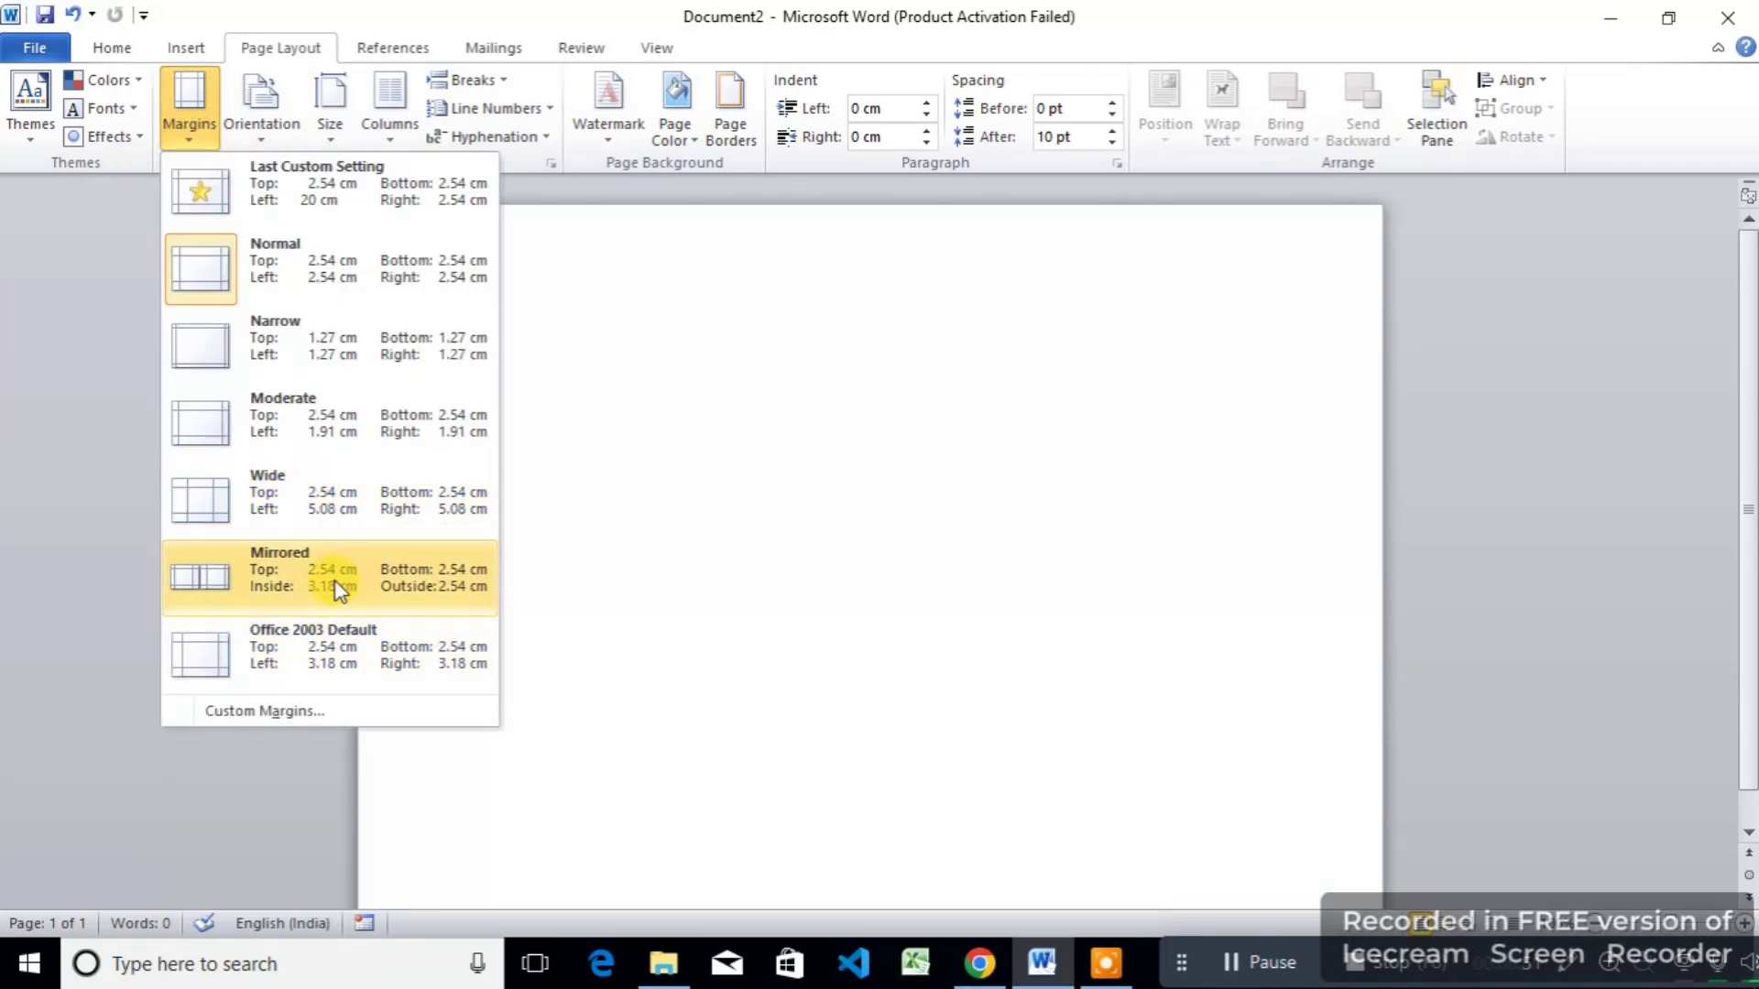
{"action": "left_click", "coordinate": [295, 328]}
{"action": "left_click", "coordinate": [286, 140]}
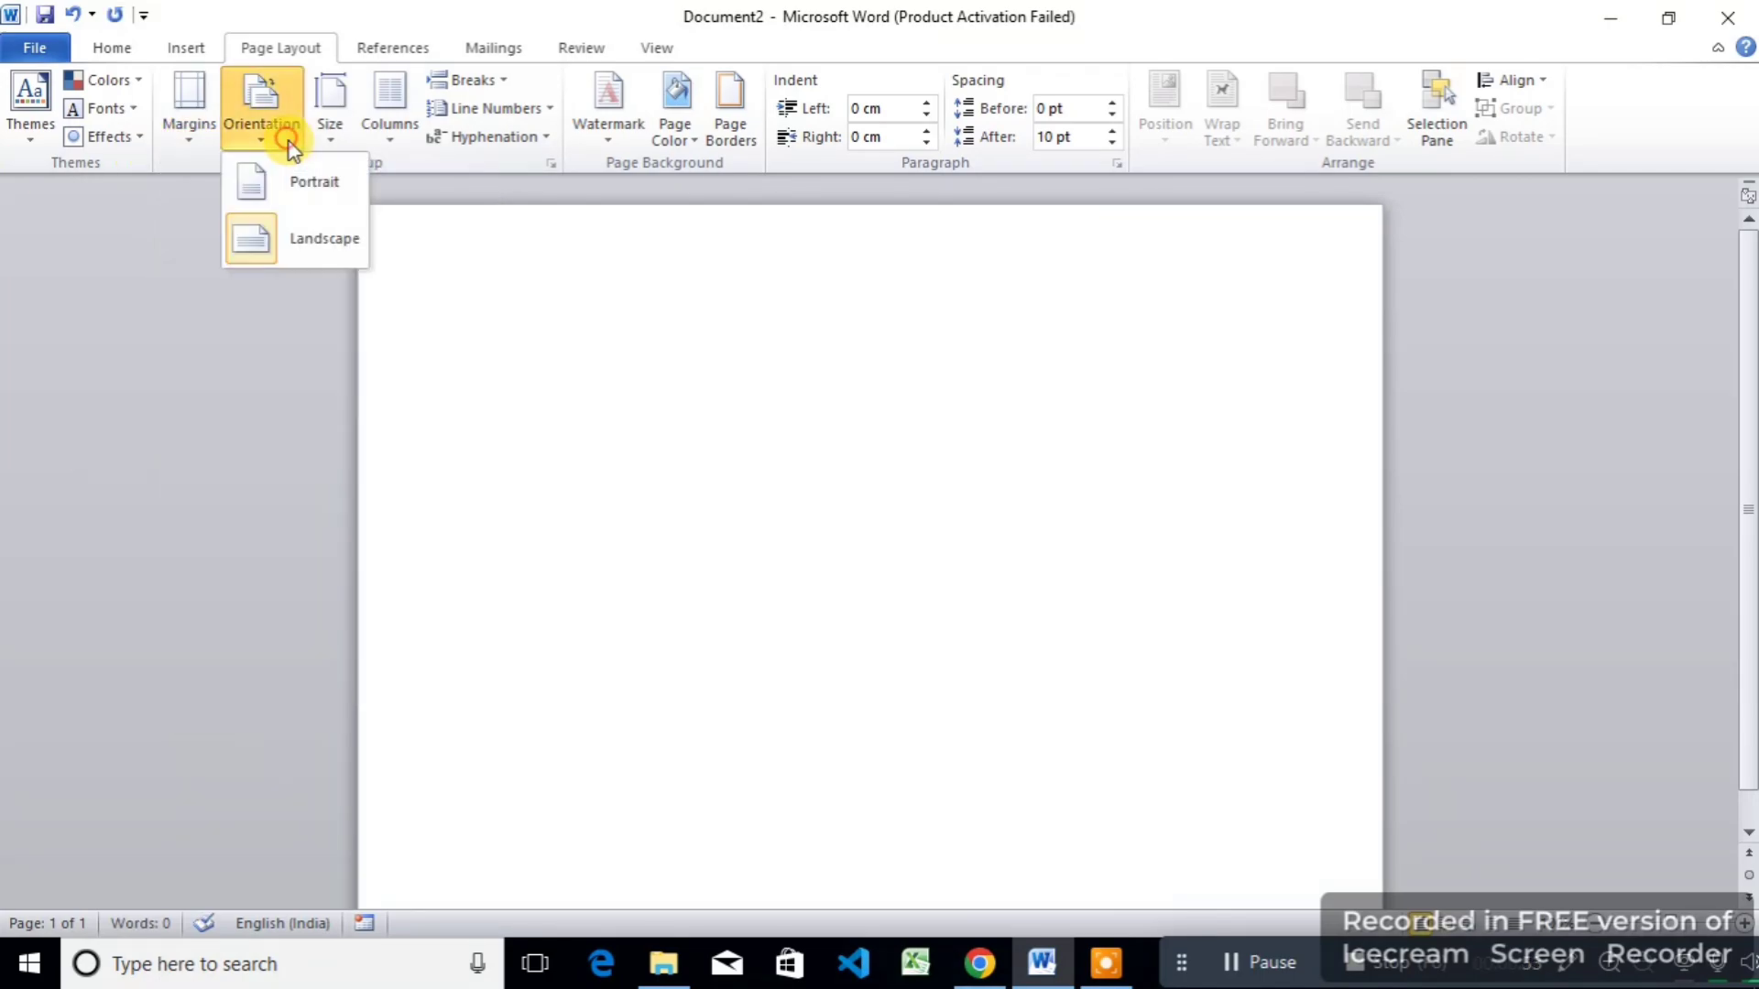
{"action": "left_click", "coordinate": [310, 195]}
{"action": "left_click", "coordinate": [330, 117]}
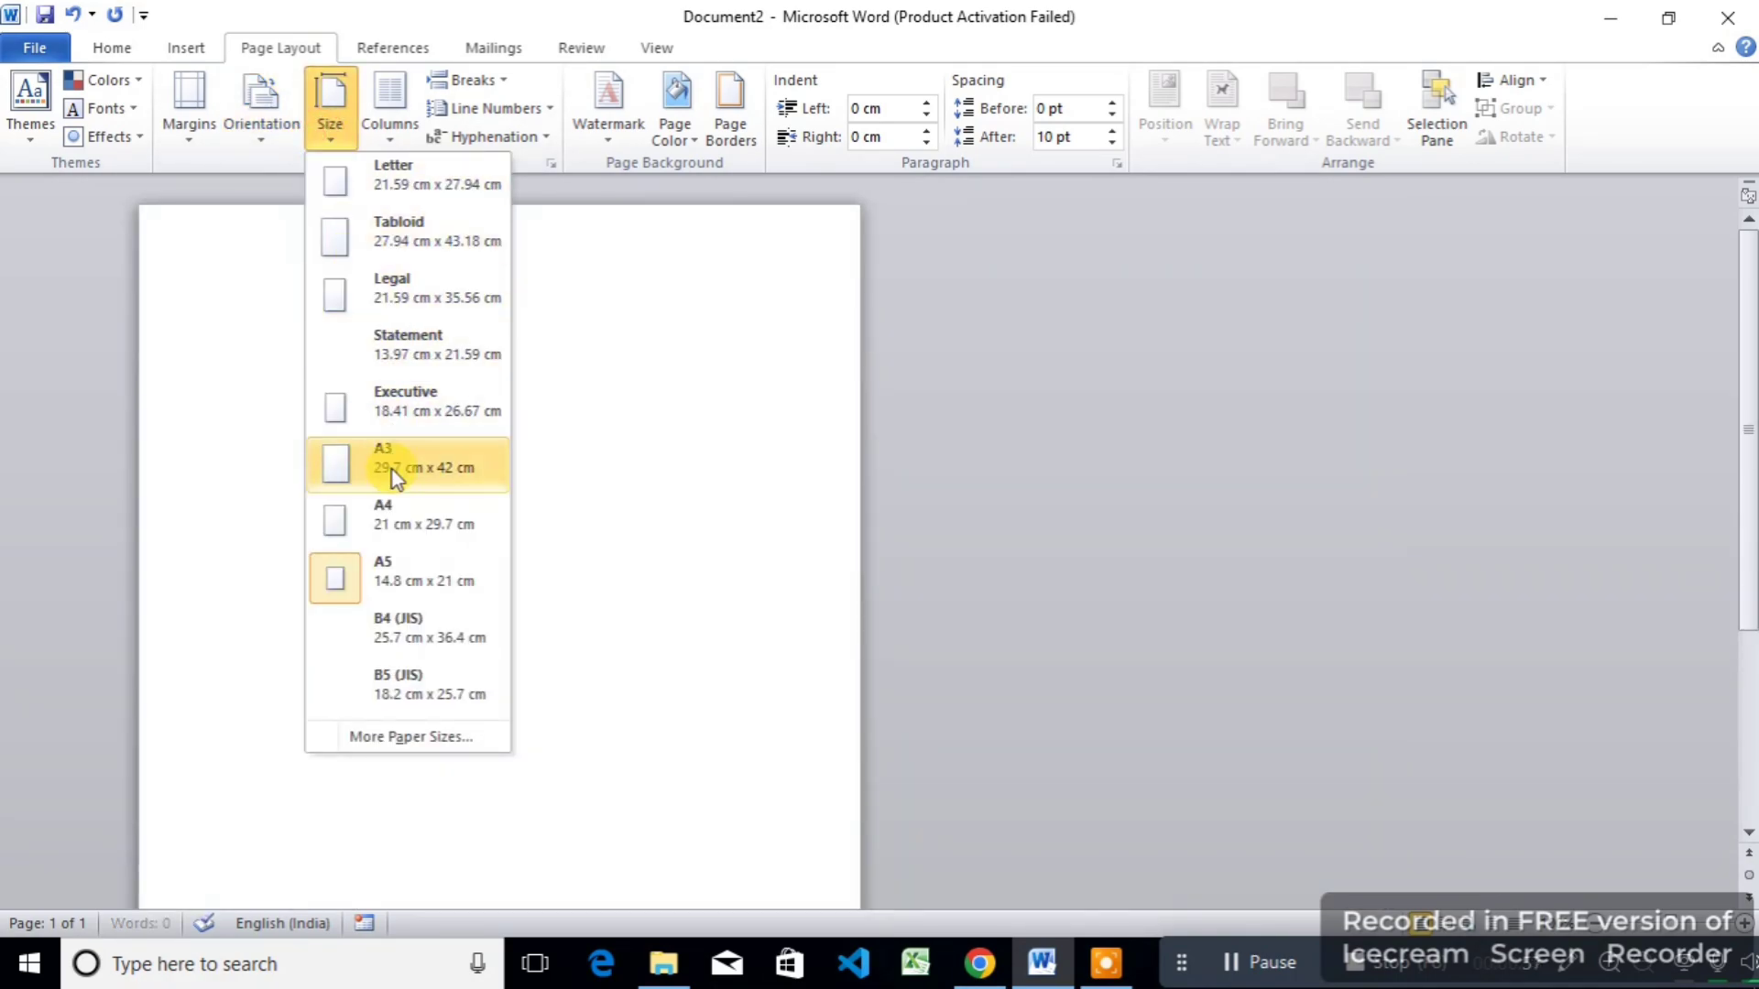
{"action": "left_click", "coordinate": [427, 509]}
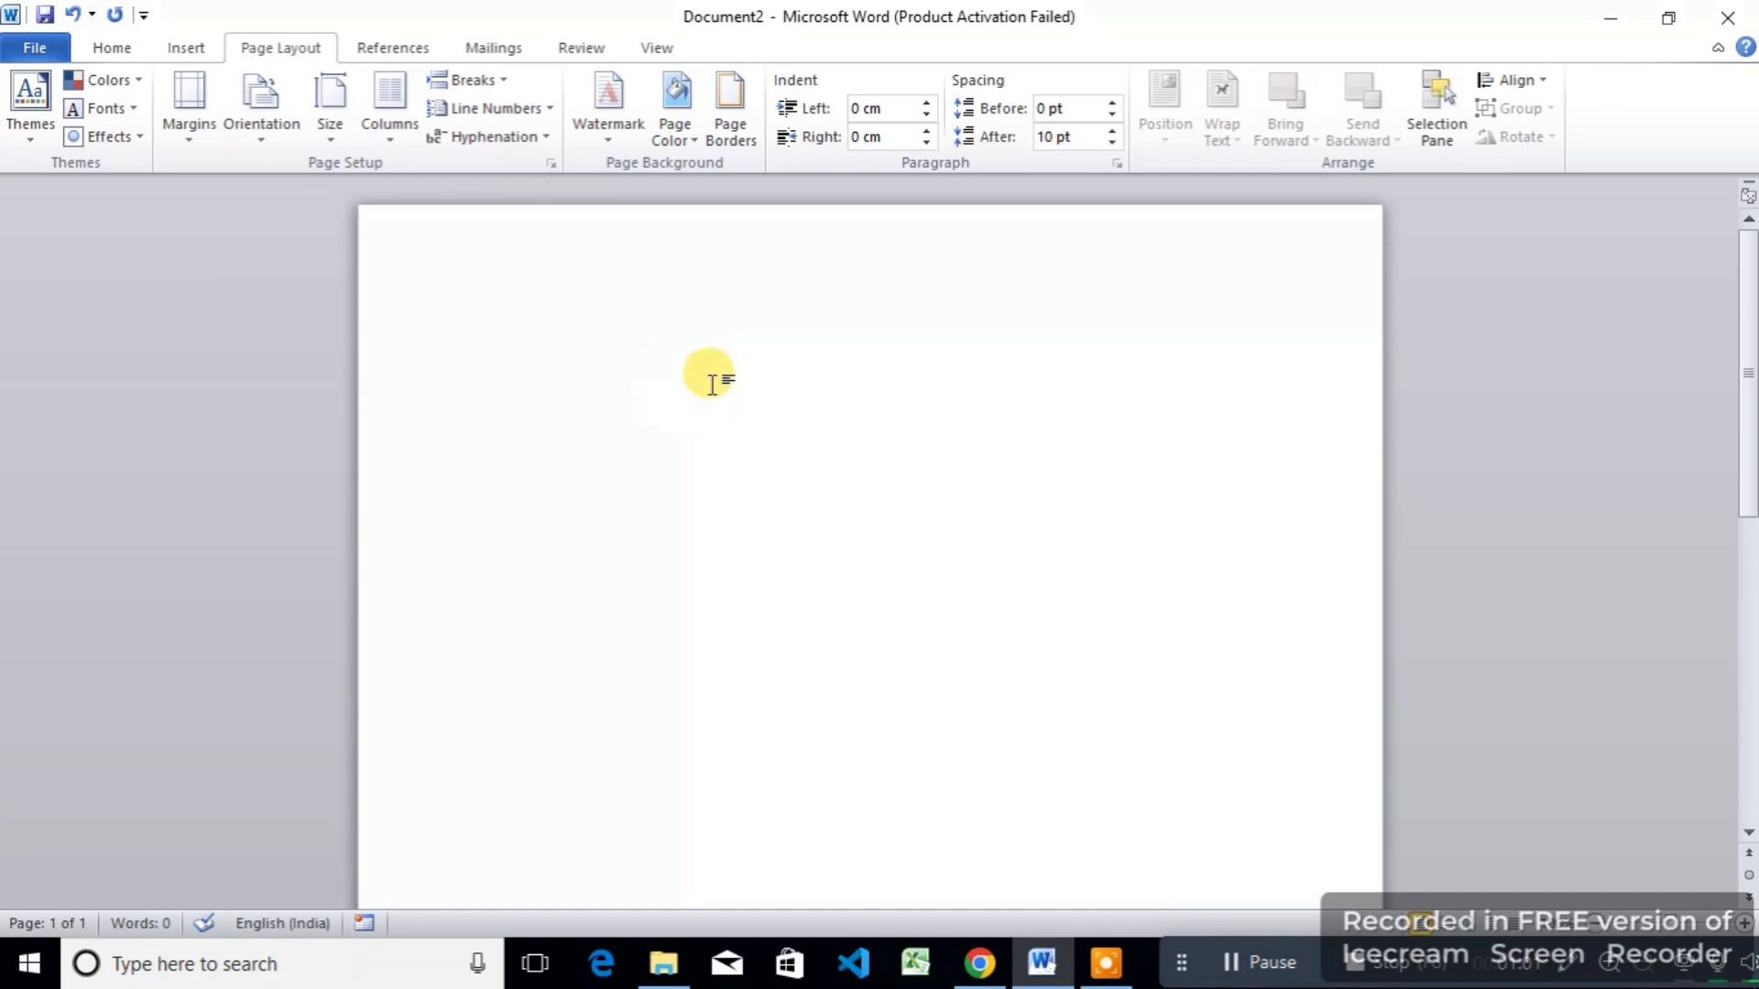
Step: Add a plain single-line Box border around the whole page
{"action": "left_click", "coordinate": [731, 152]}
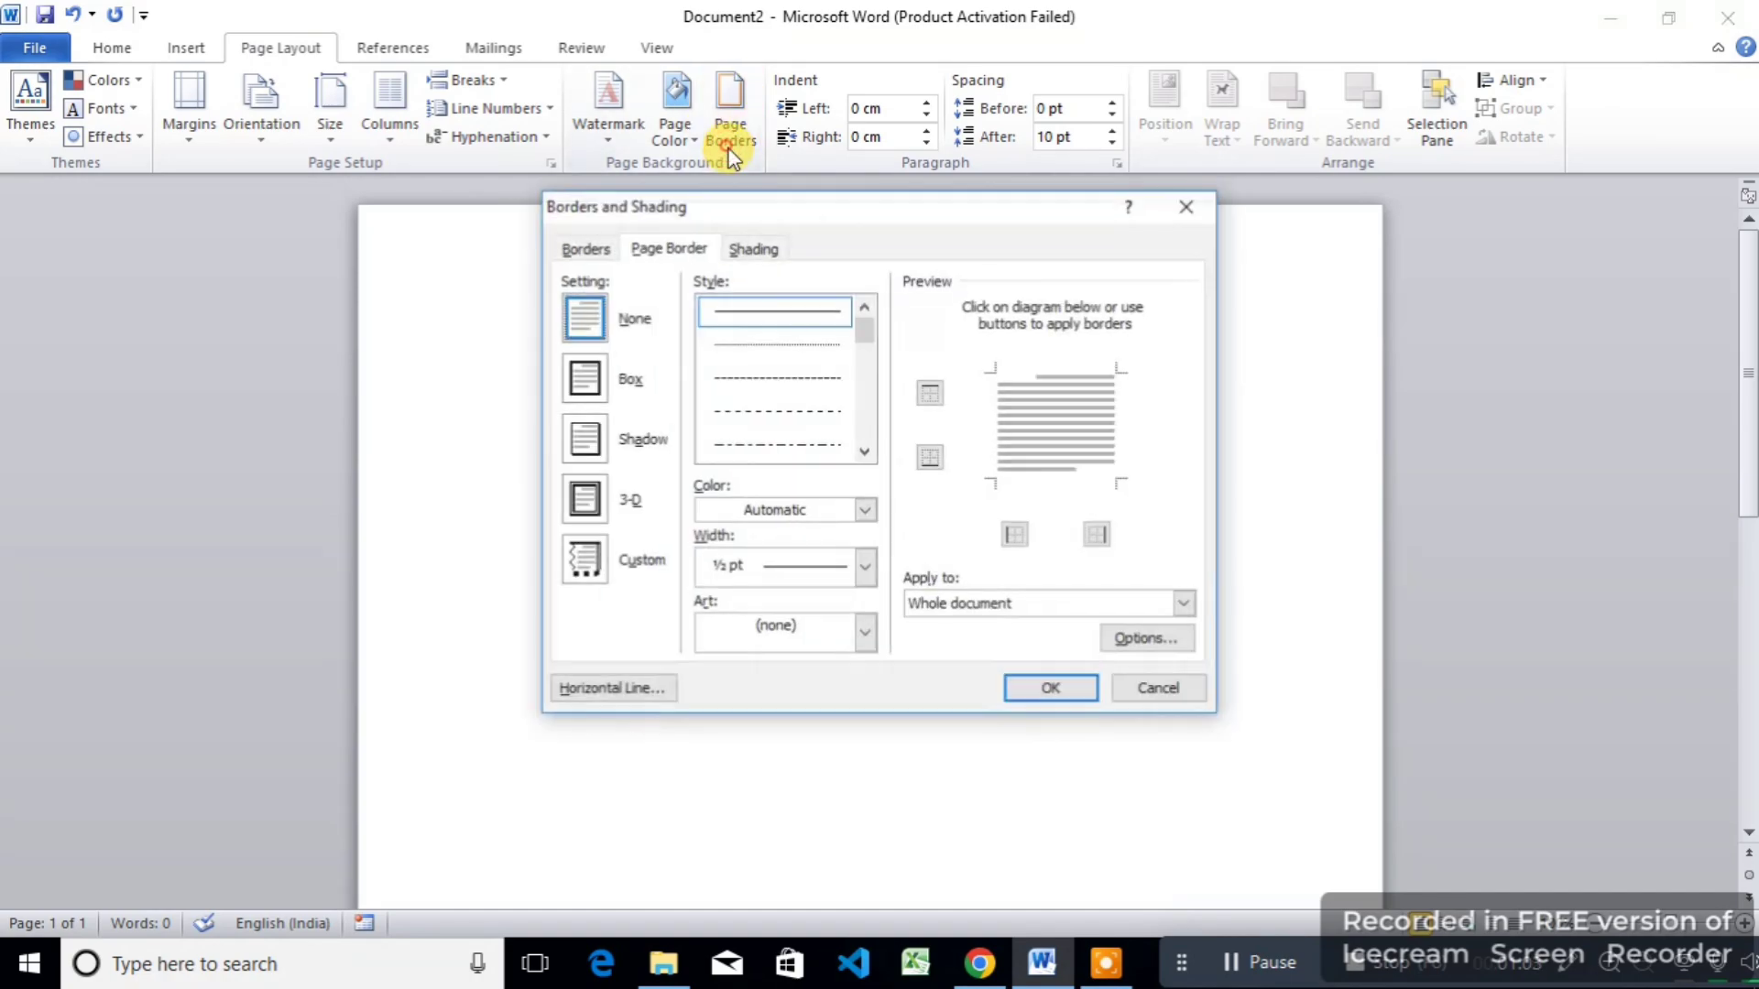
{"action": "left_click", "coordinate": [583, 385]}
{"action": "left_click", "coordinate": [1018, 691]}
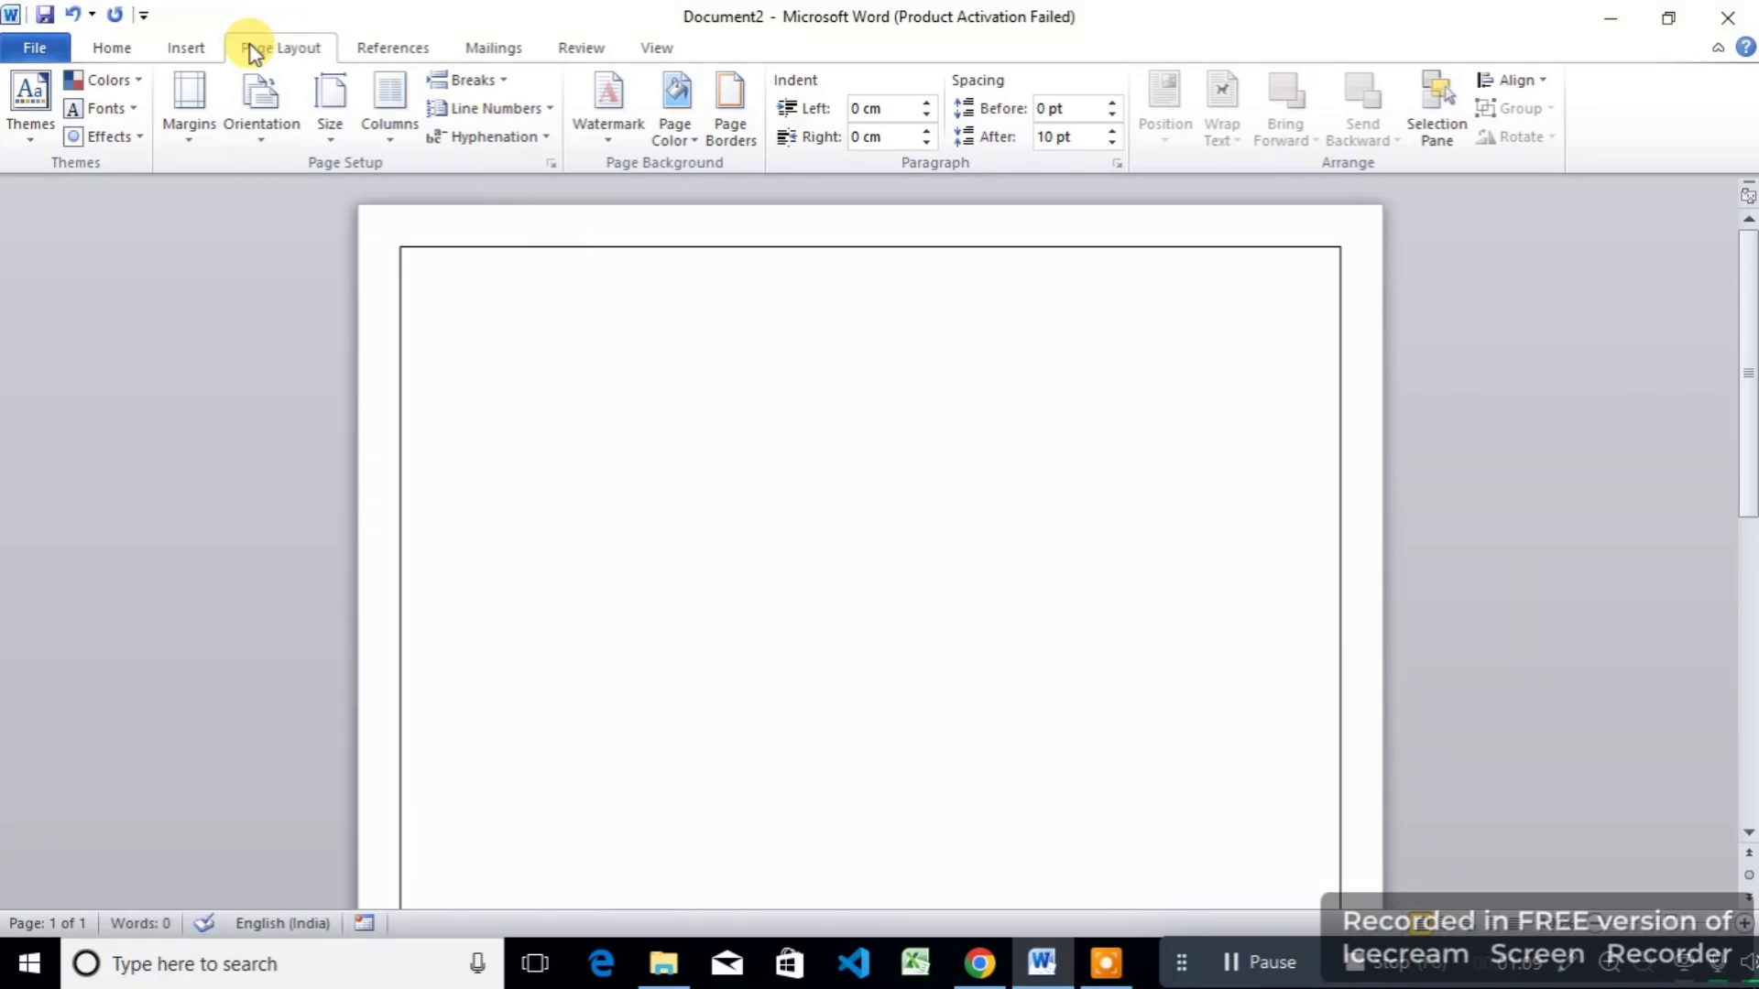
Step: Type a centred RESUME heading and make it bold and underlined
{"action": "left_click", "coordinate": [111, 50]}
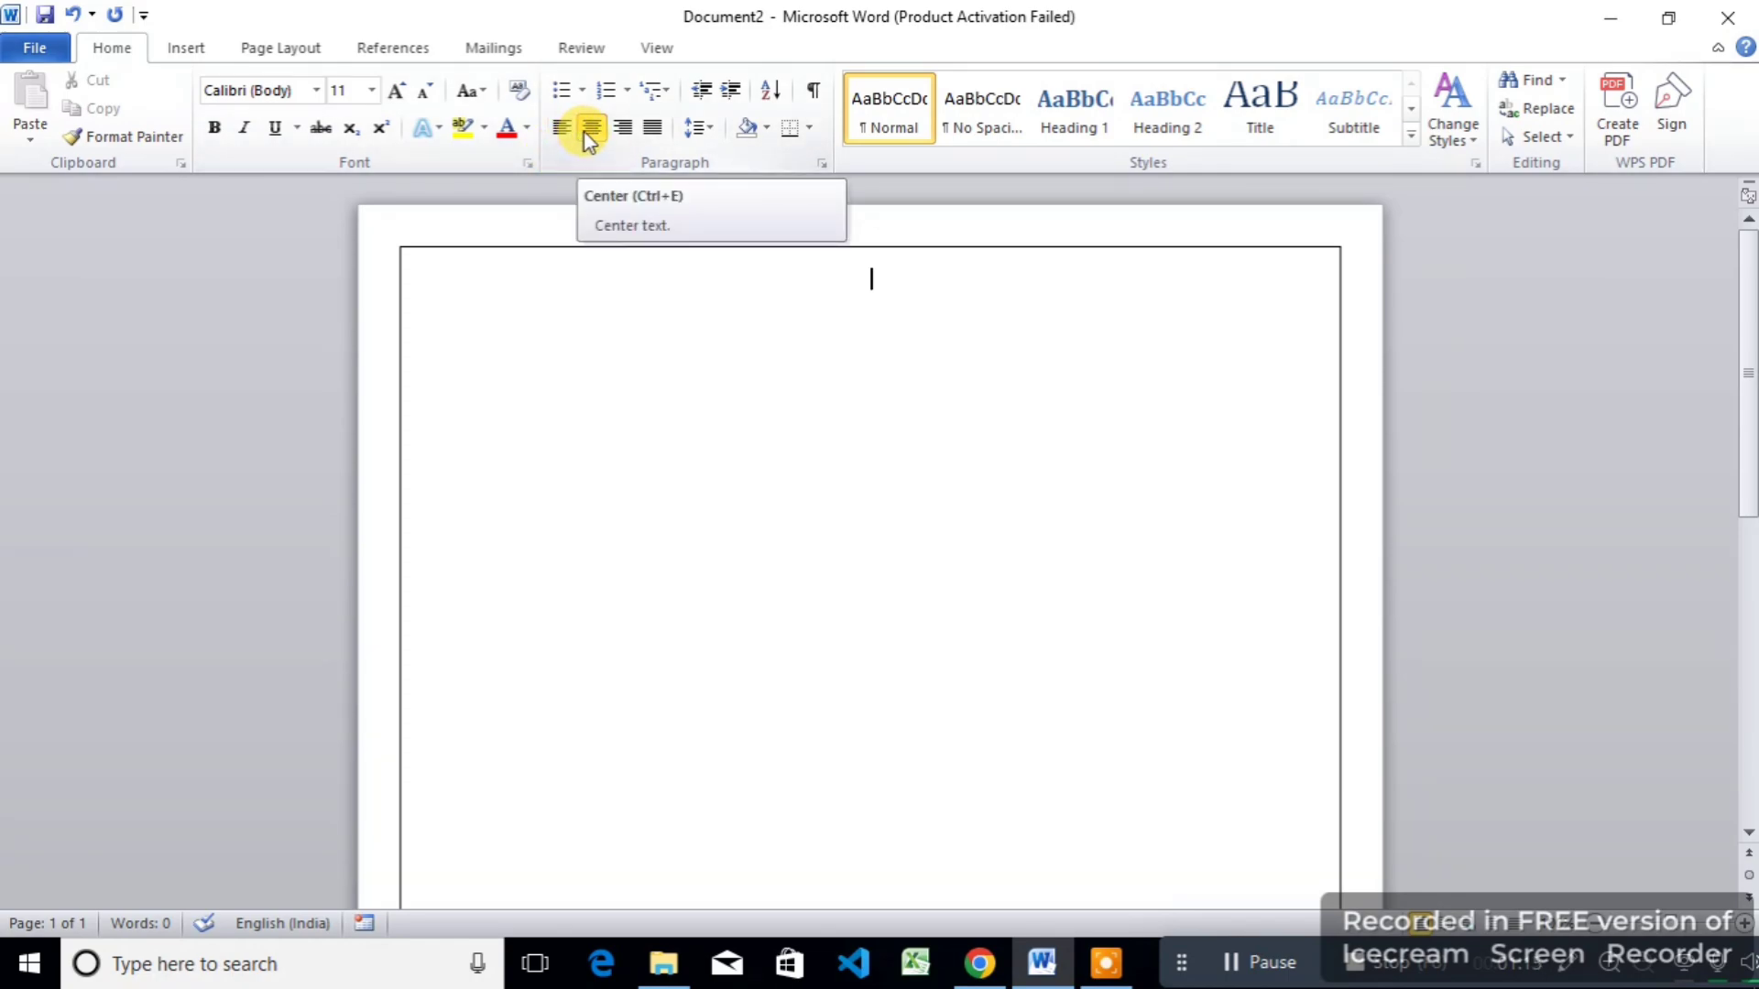
{"action": "type", "text": "R"}
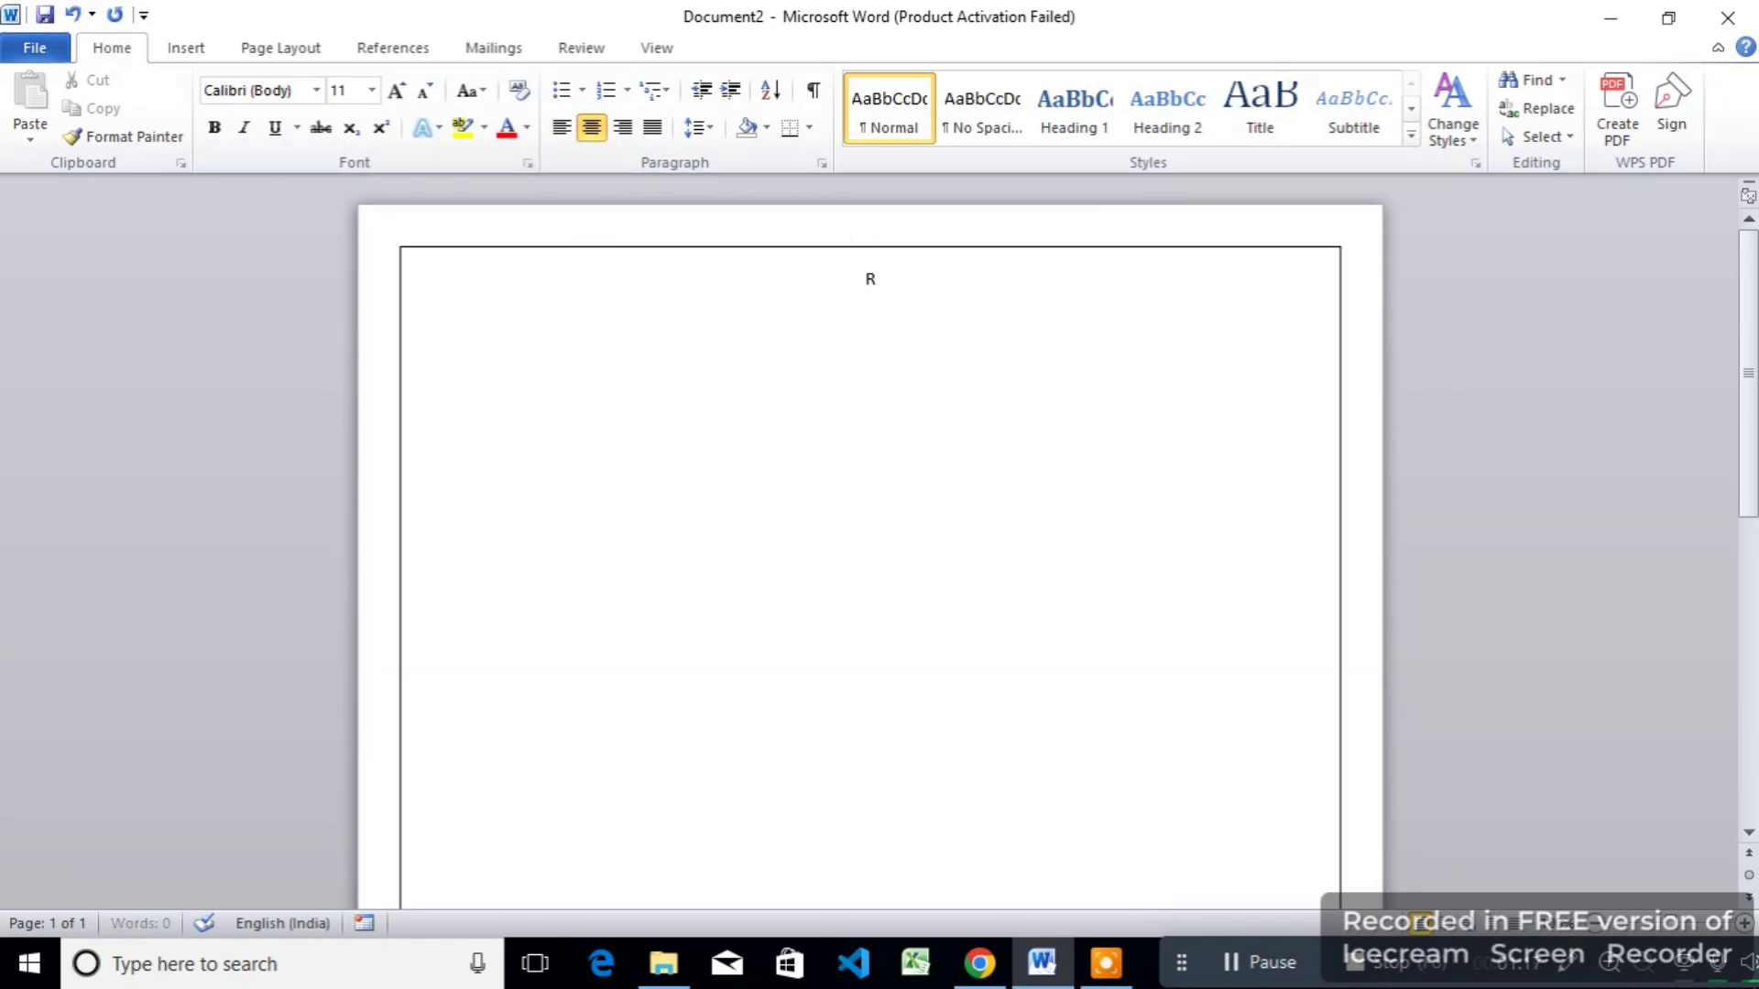
{"action": "type", "text": "ESUME"}
{"action": "left_click_drag", "start_coordinate": [977, 286], "coordinate": [730, 283]}
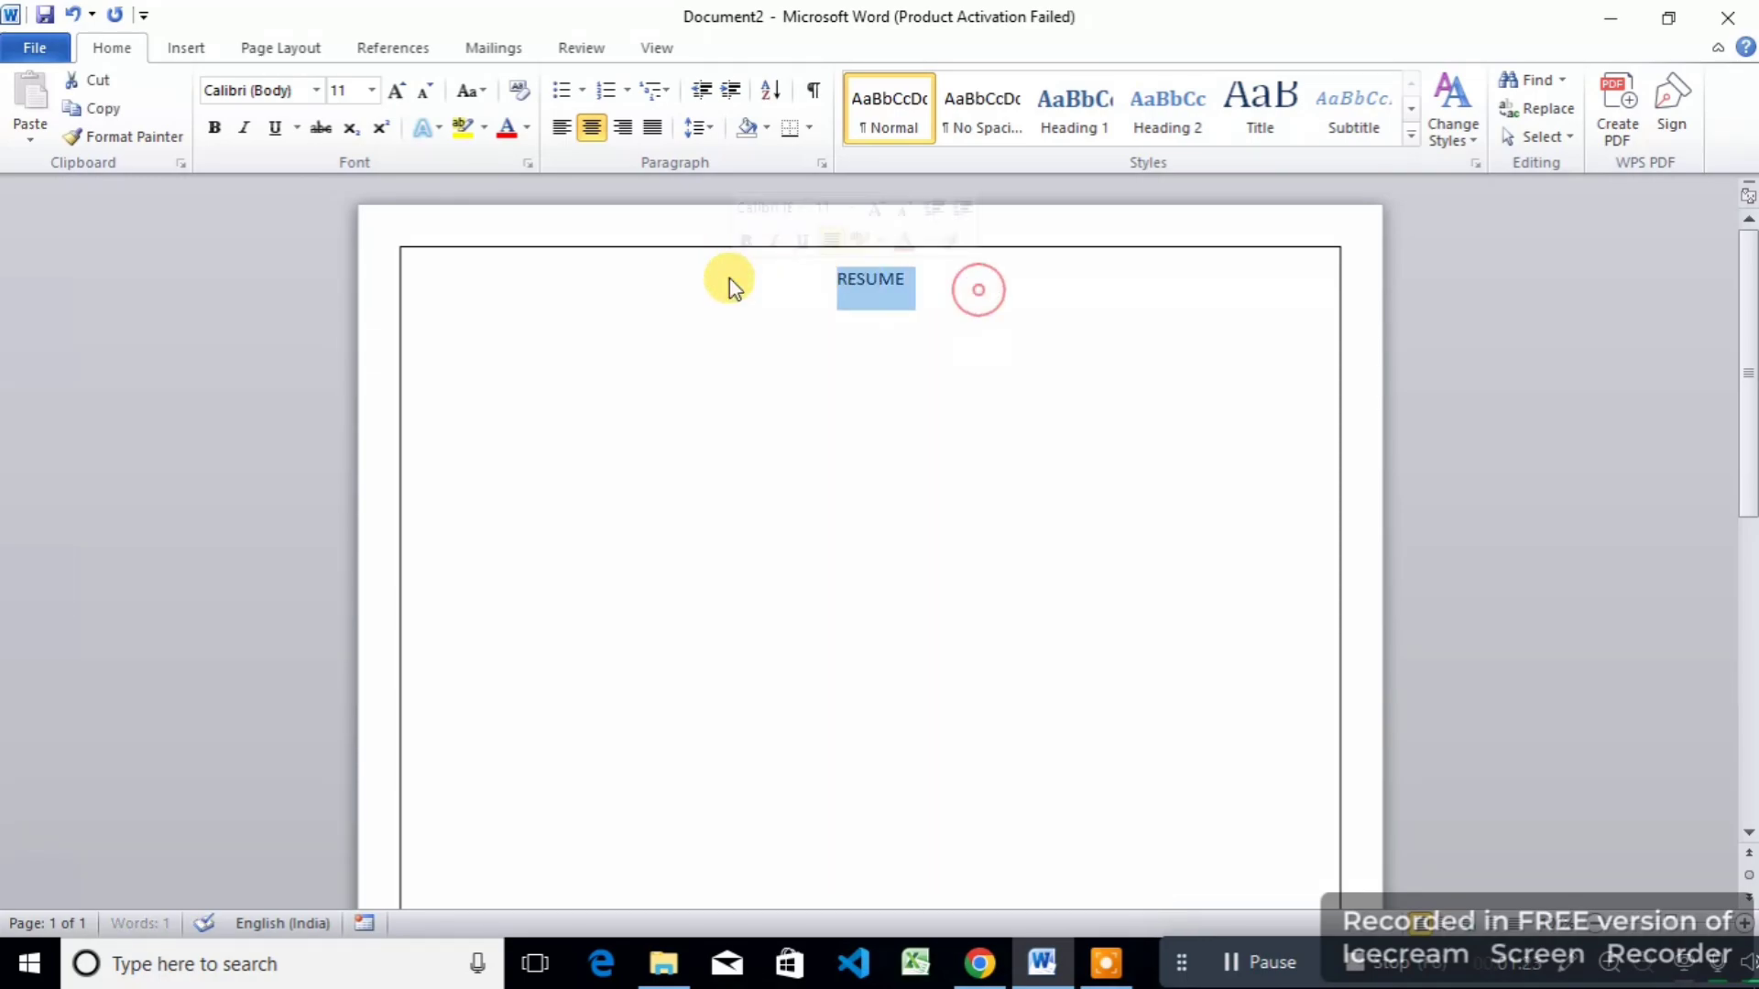
{"action": "left_click", "coordinate": [214, 128]}
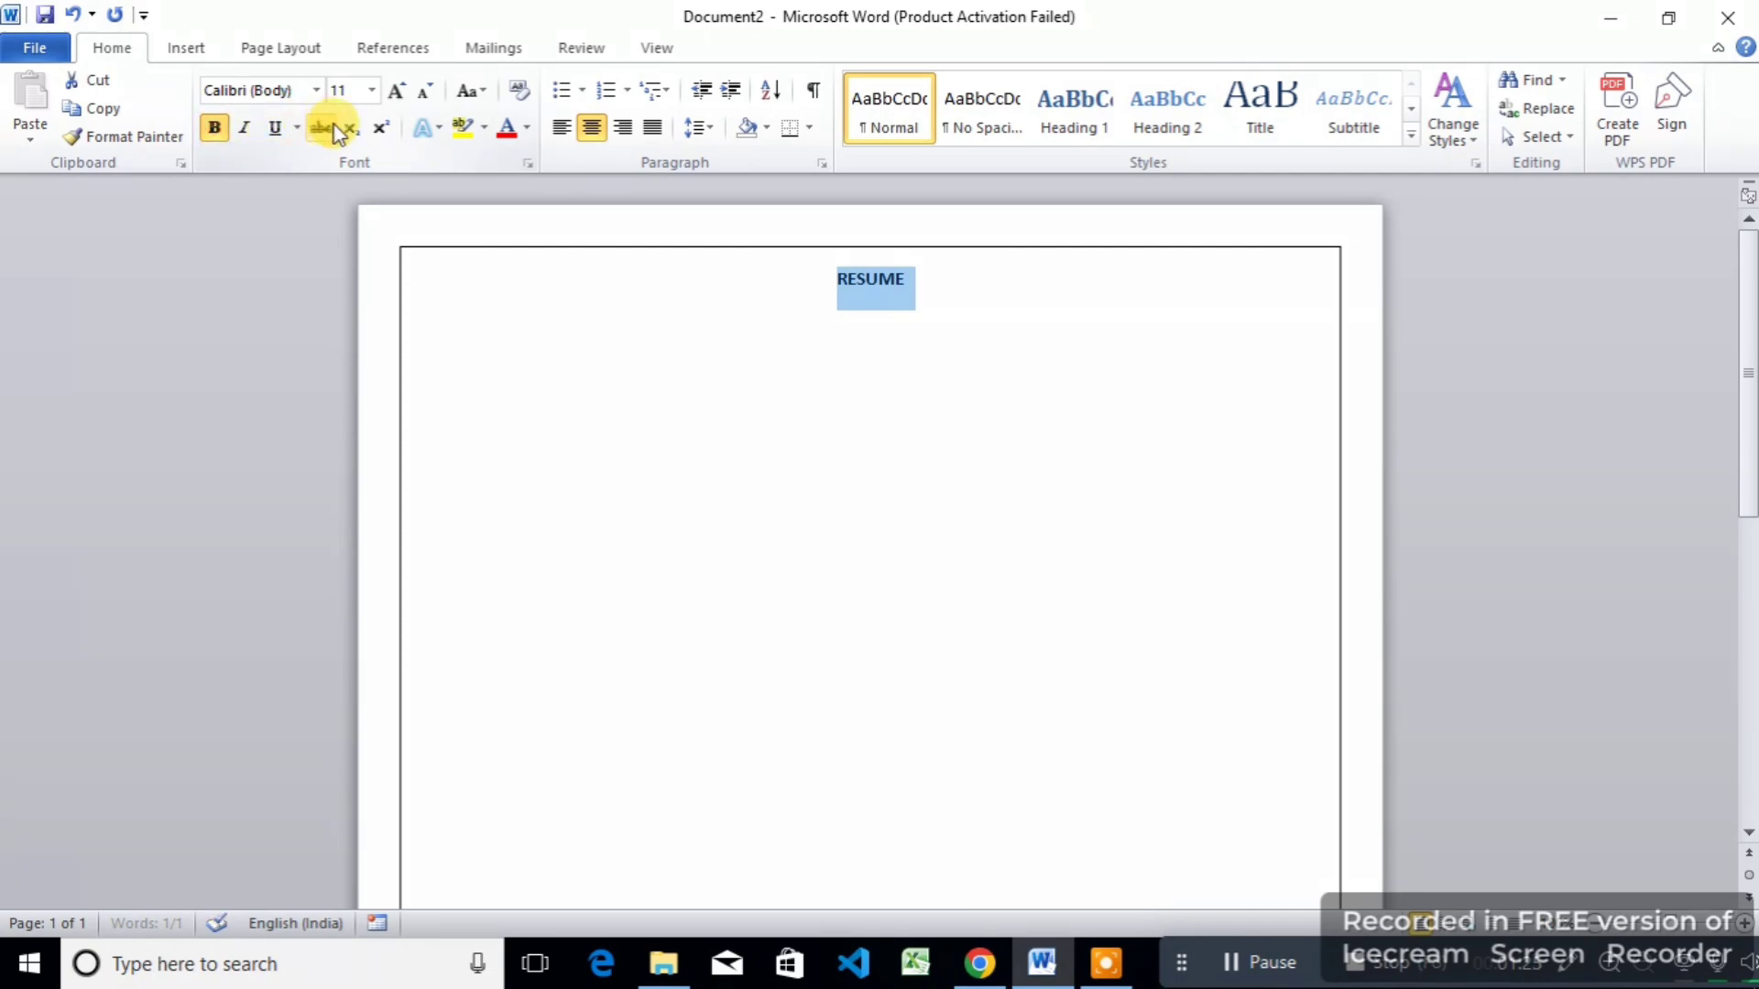
{"action": "left_click", "coordinate": [277, 128]}
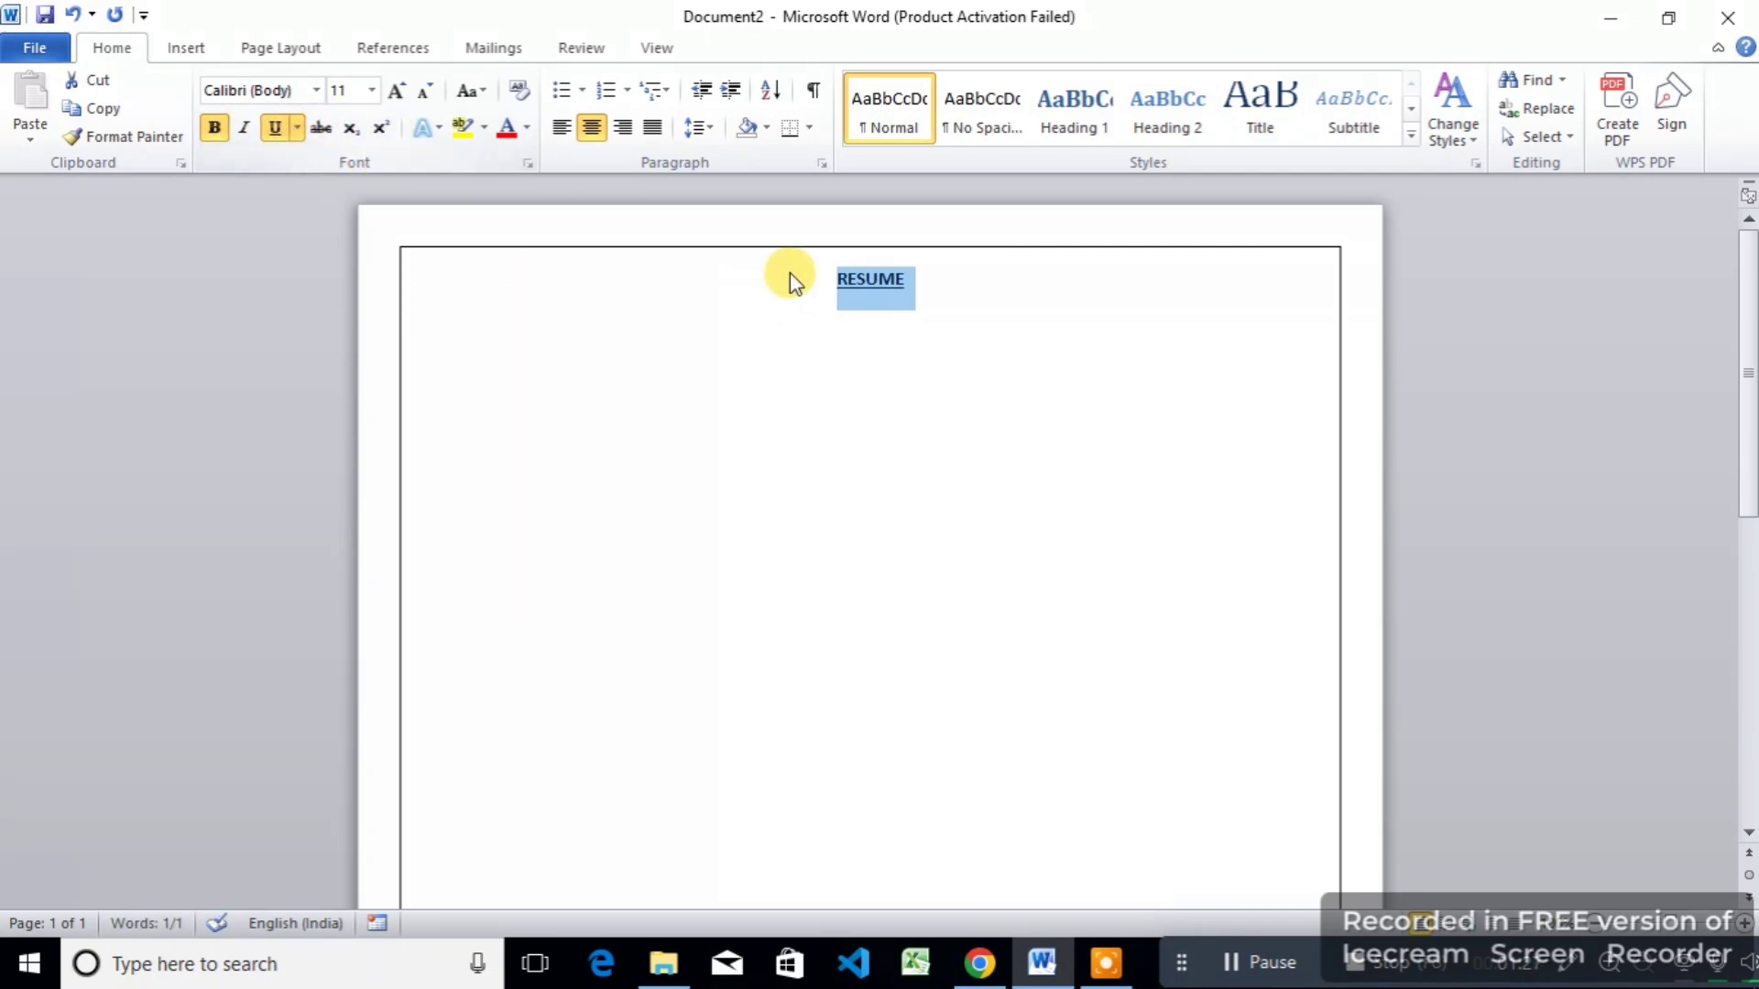
Step: Start a new left-aligned, non-underlined line below the RESUME heading
{"action": "left_click", "coordinate": [949, 296]}
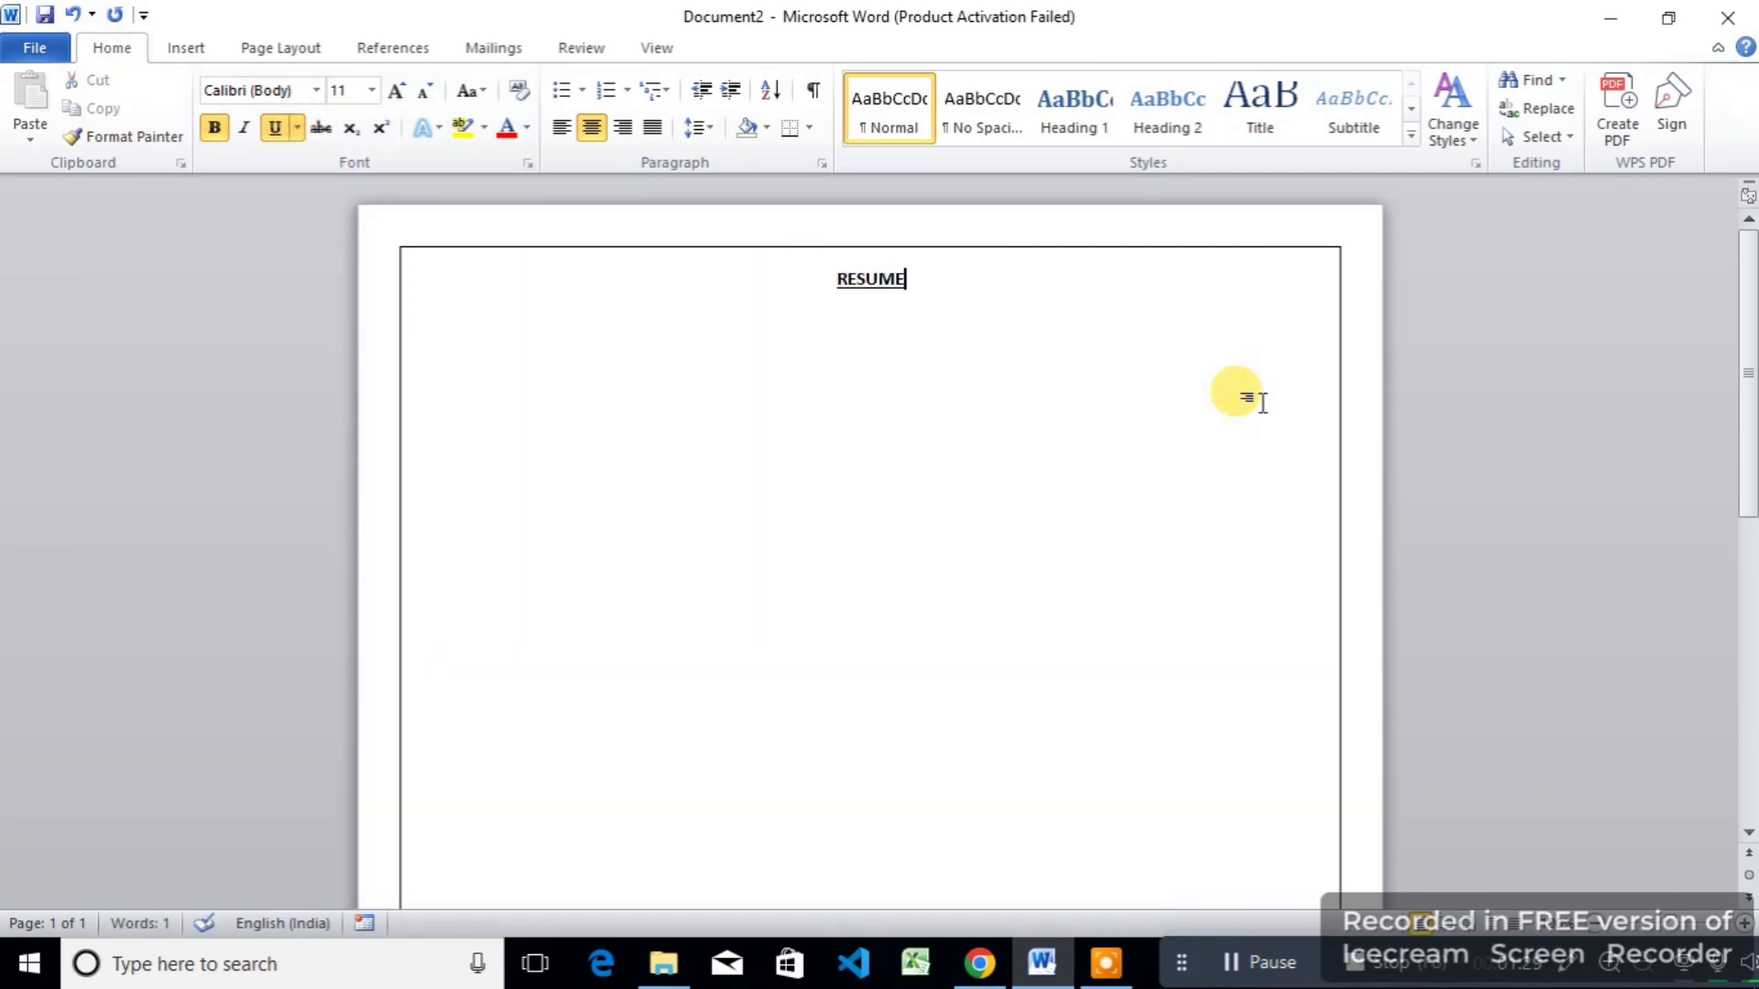
{"action": "key", "text": "Return"}
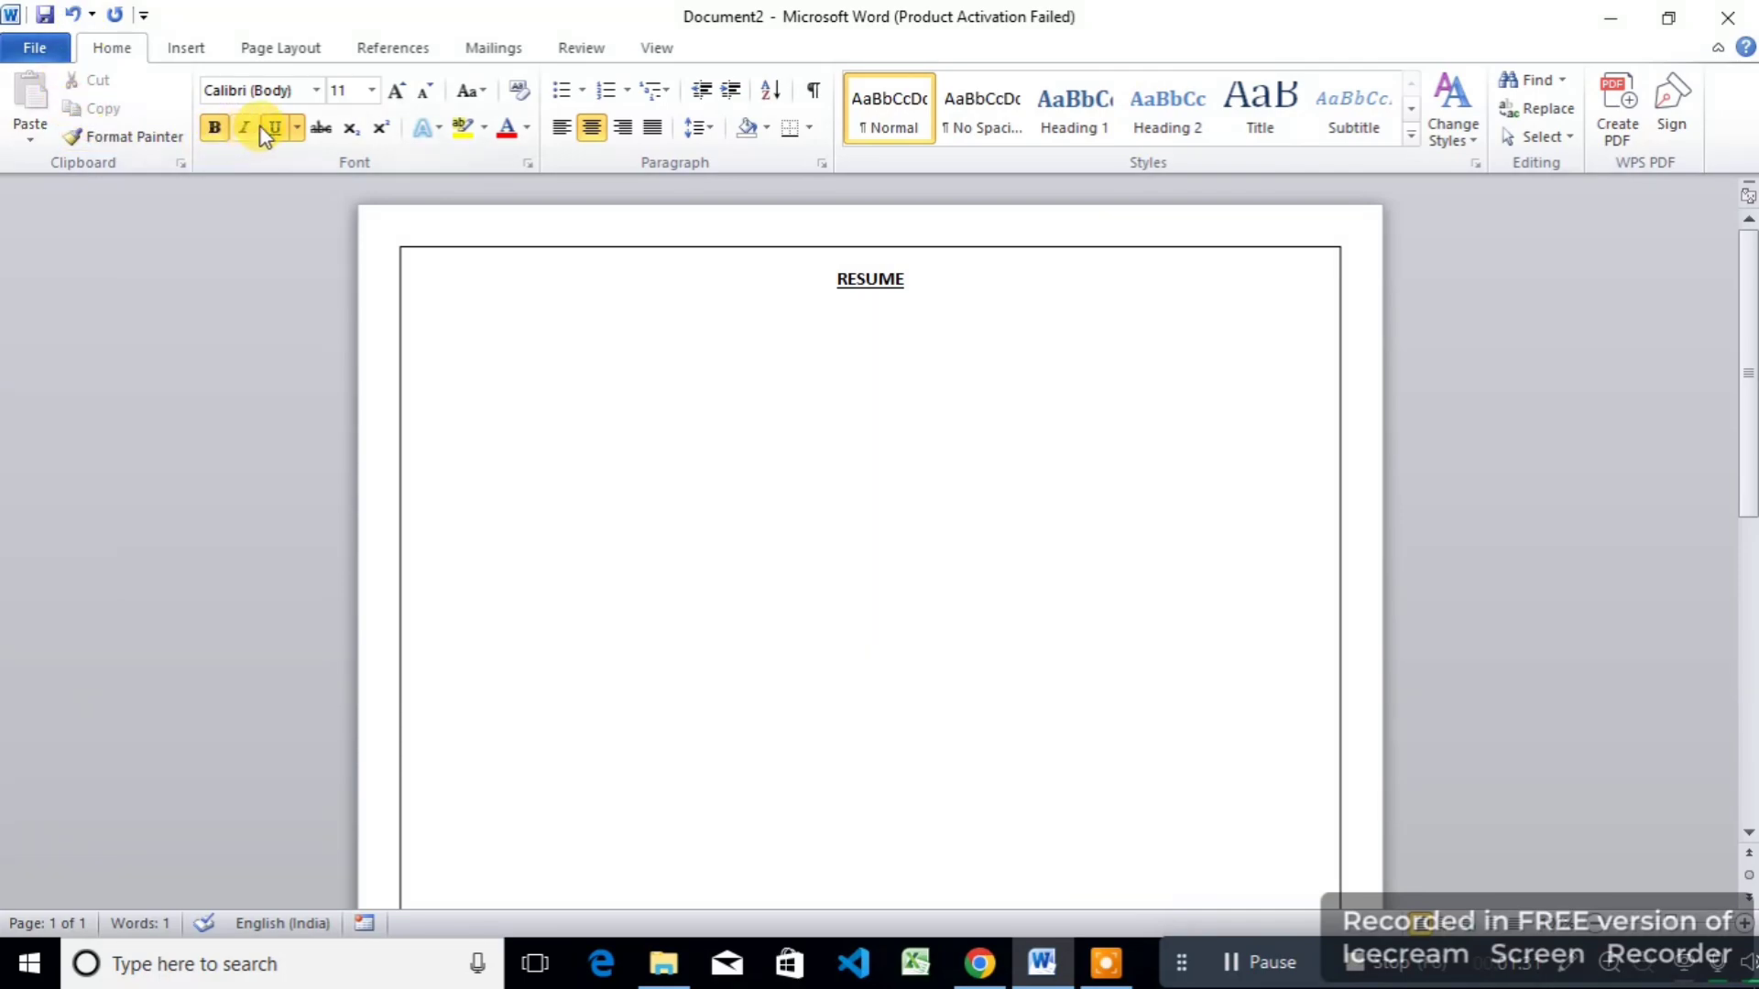
{"action": "left_click", "coordinate": [274, 128]}
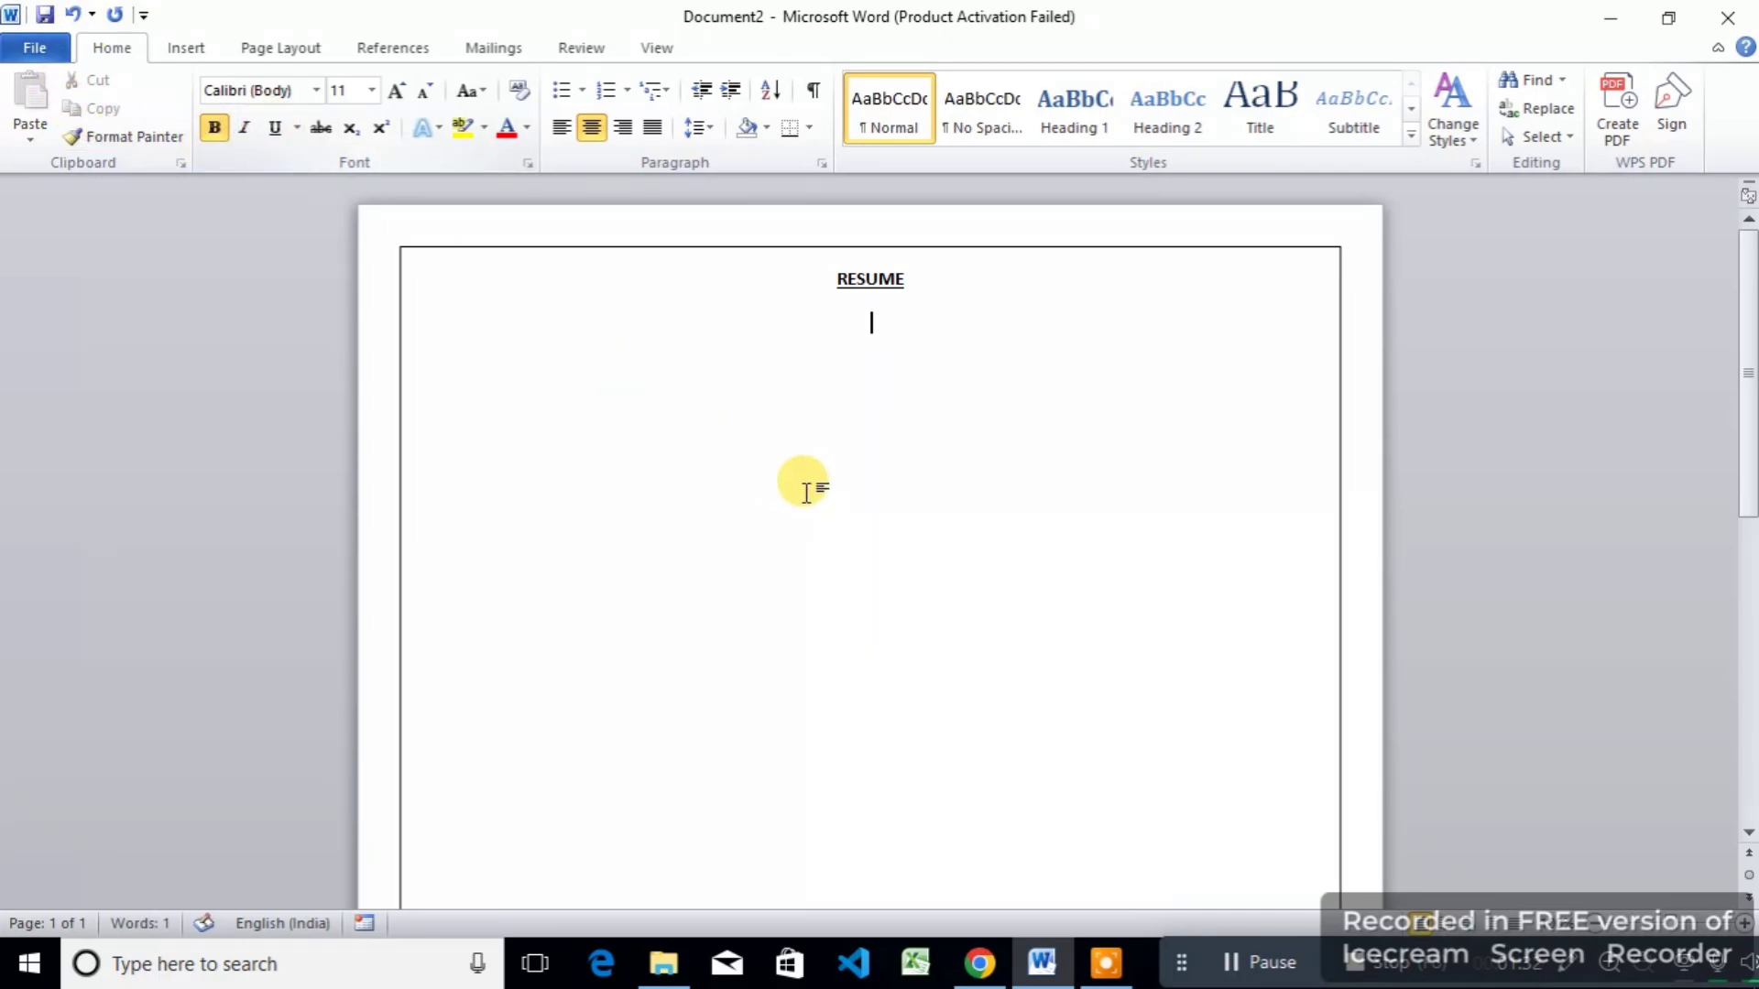
{"action": "left_click", "coordinate": [561, 127]}
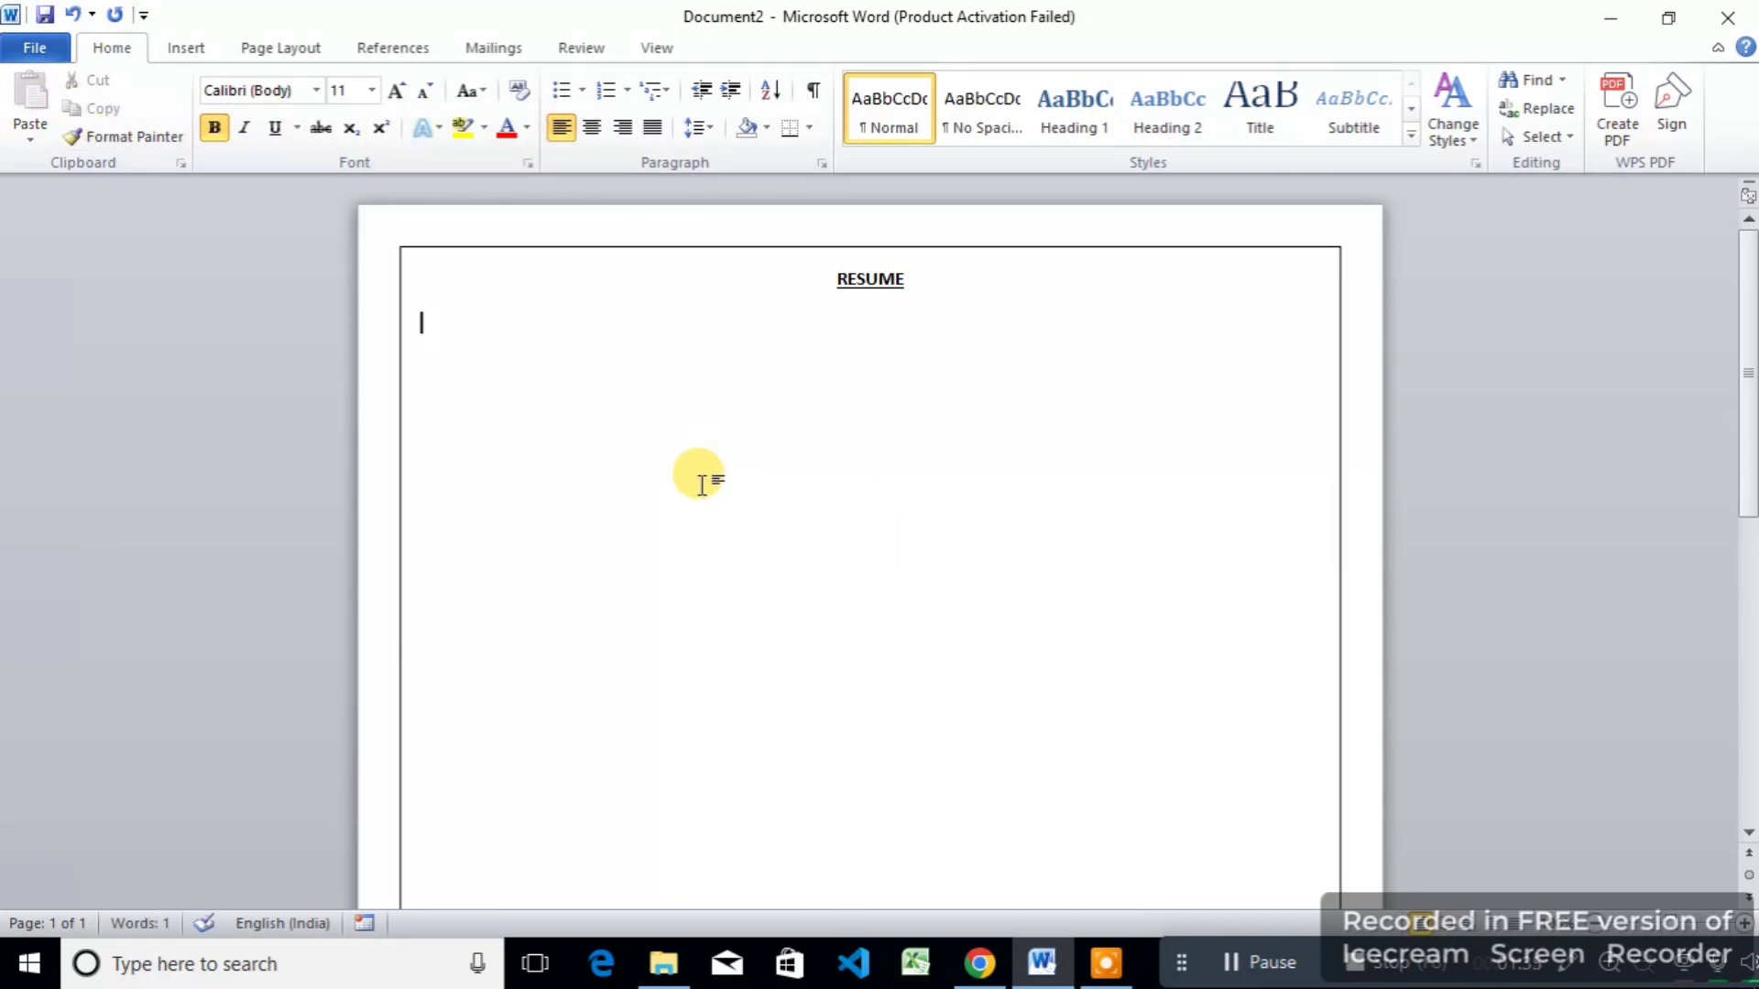
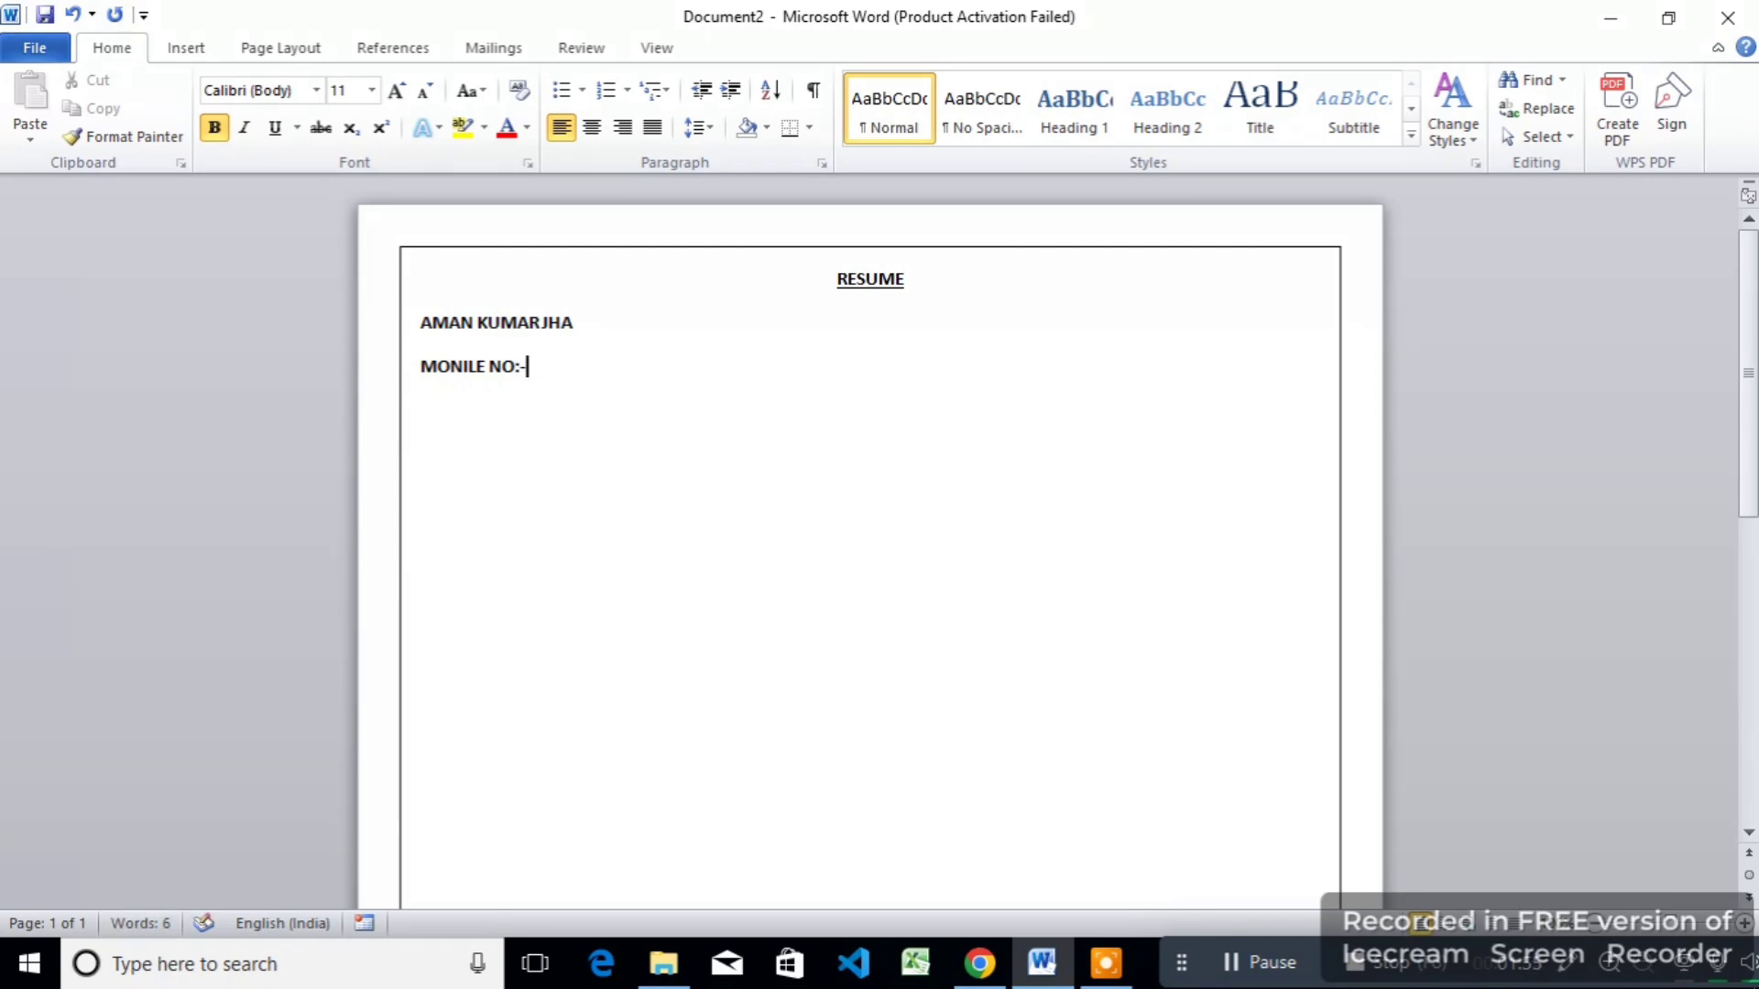
Step: Type the candidate's name, MOBILE NO:- number and EMAIL-ID:- address lines, then select them
{"action": "key", "text": "Return"}
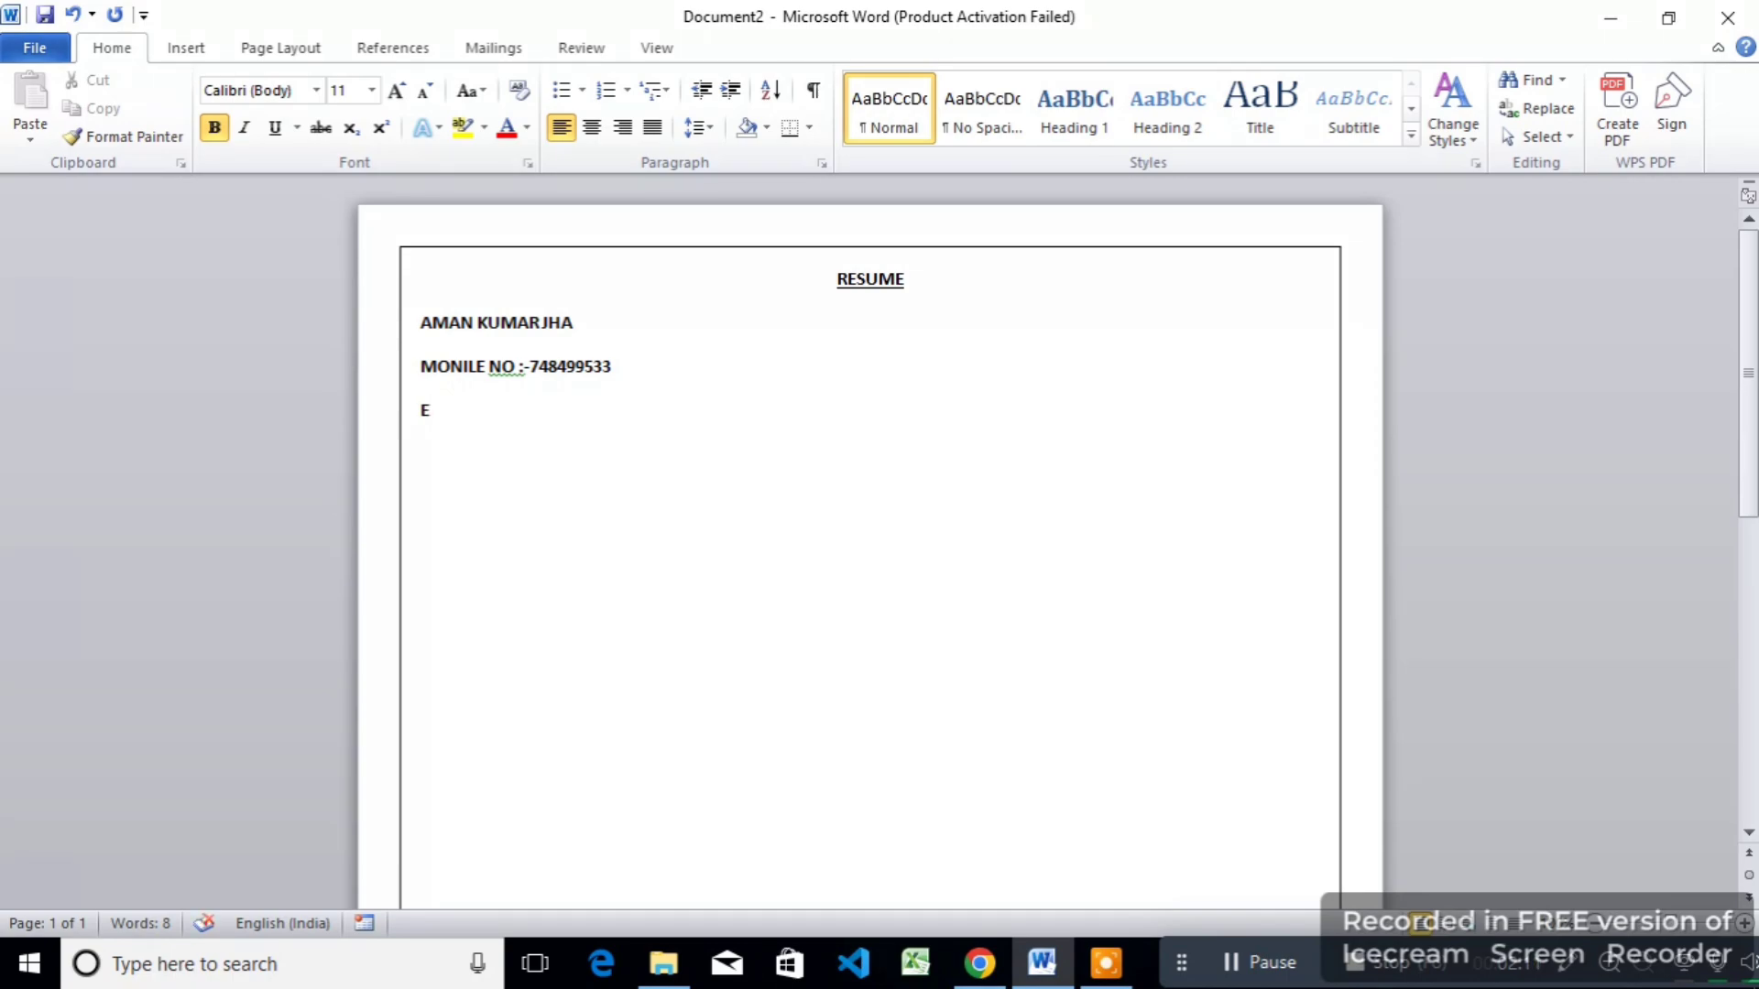
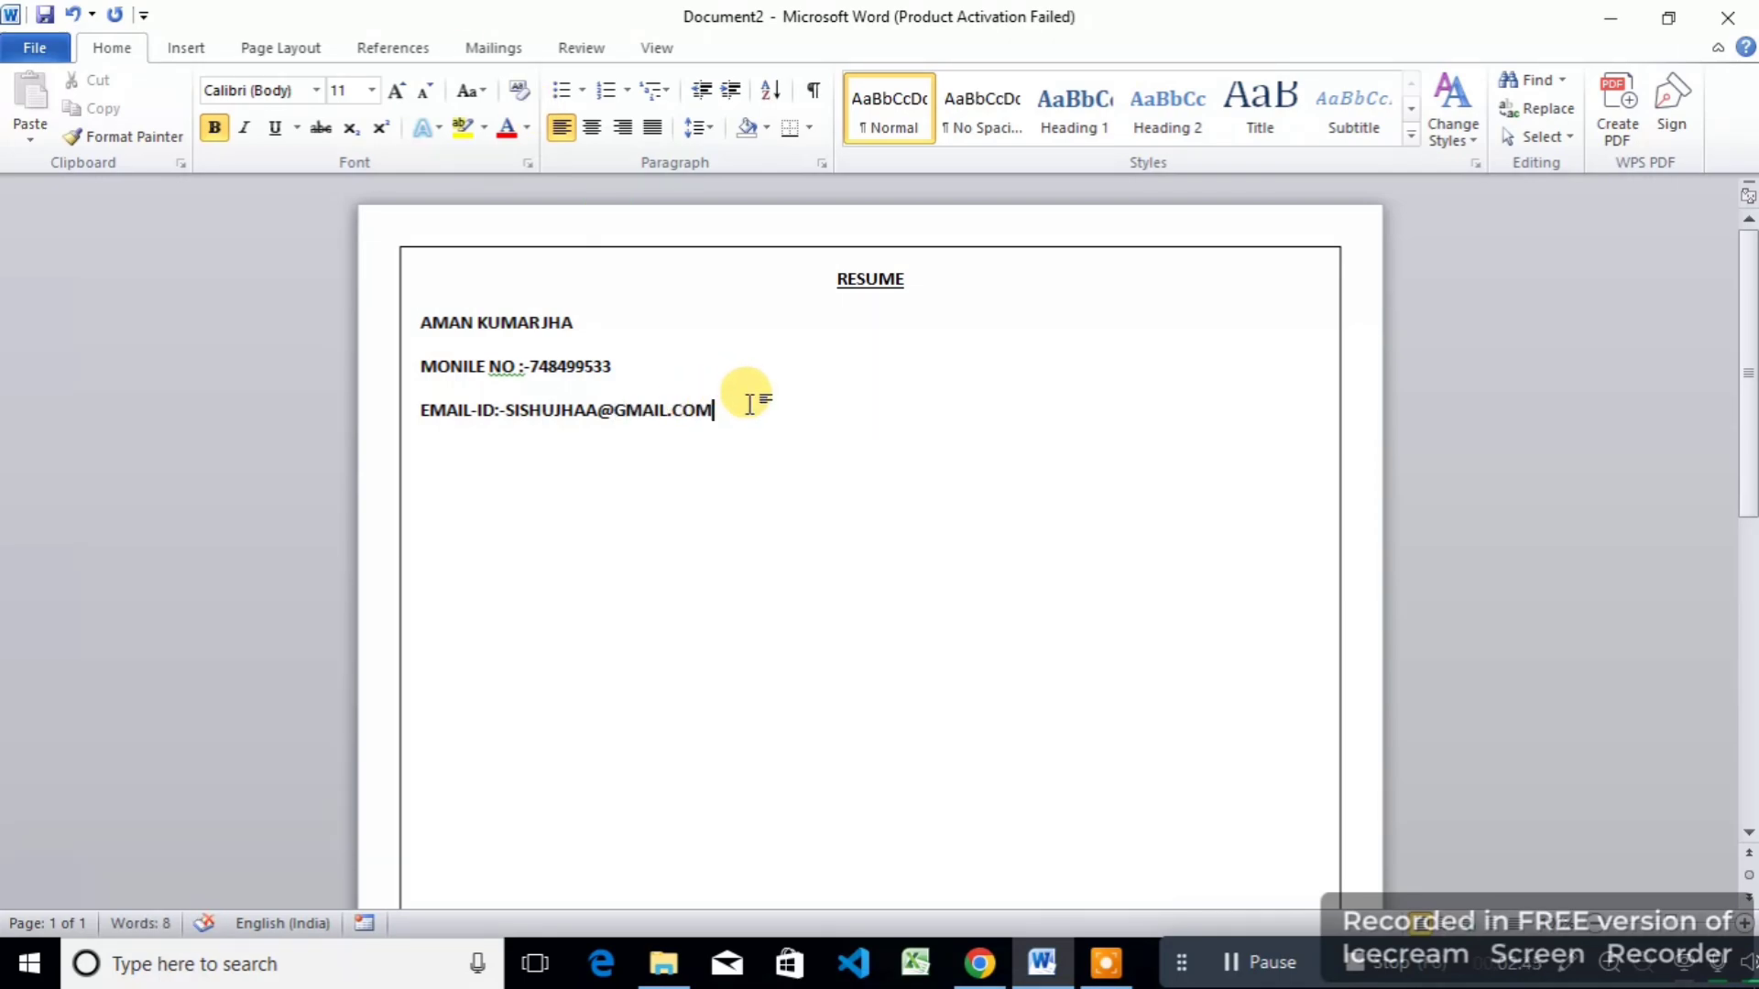
{"action": "left_click_drag", "start_coordinate": [734, 397], "coordinate": [208, 228]}
{"action": "left_click_drag", "start_coordinate": [769, 431], "coordinate": [326, 326]}
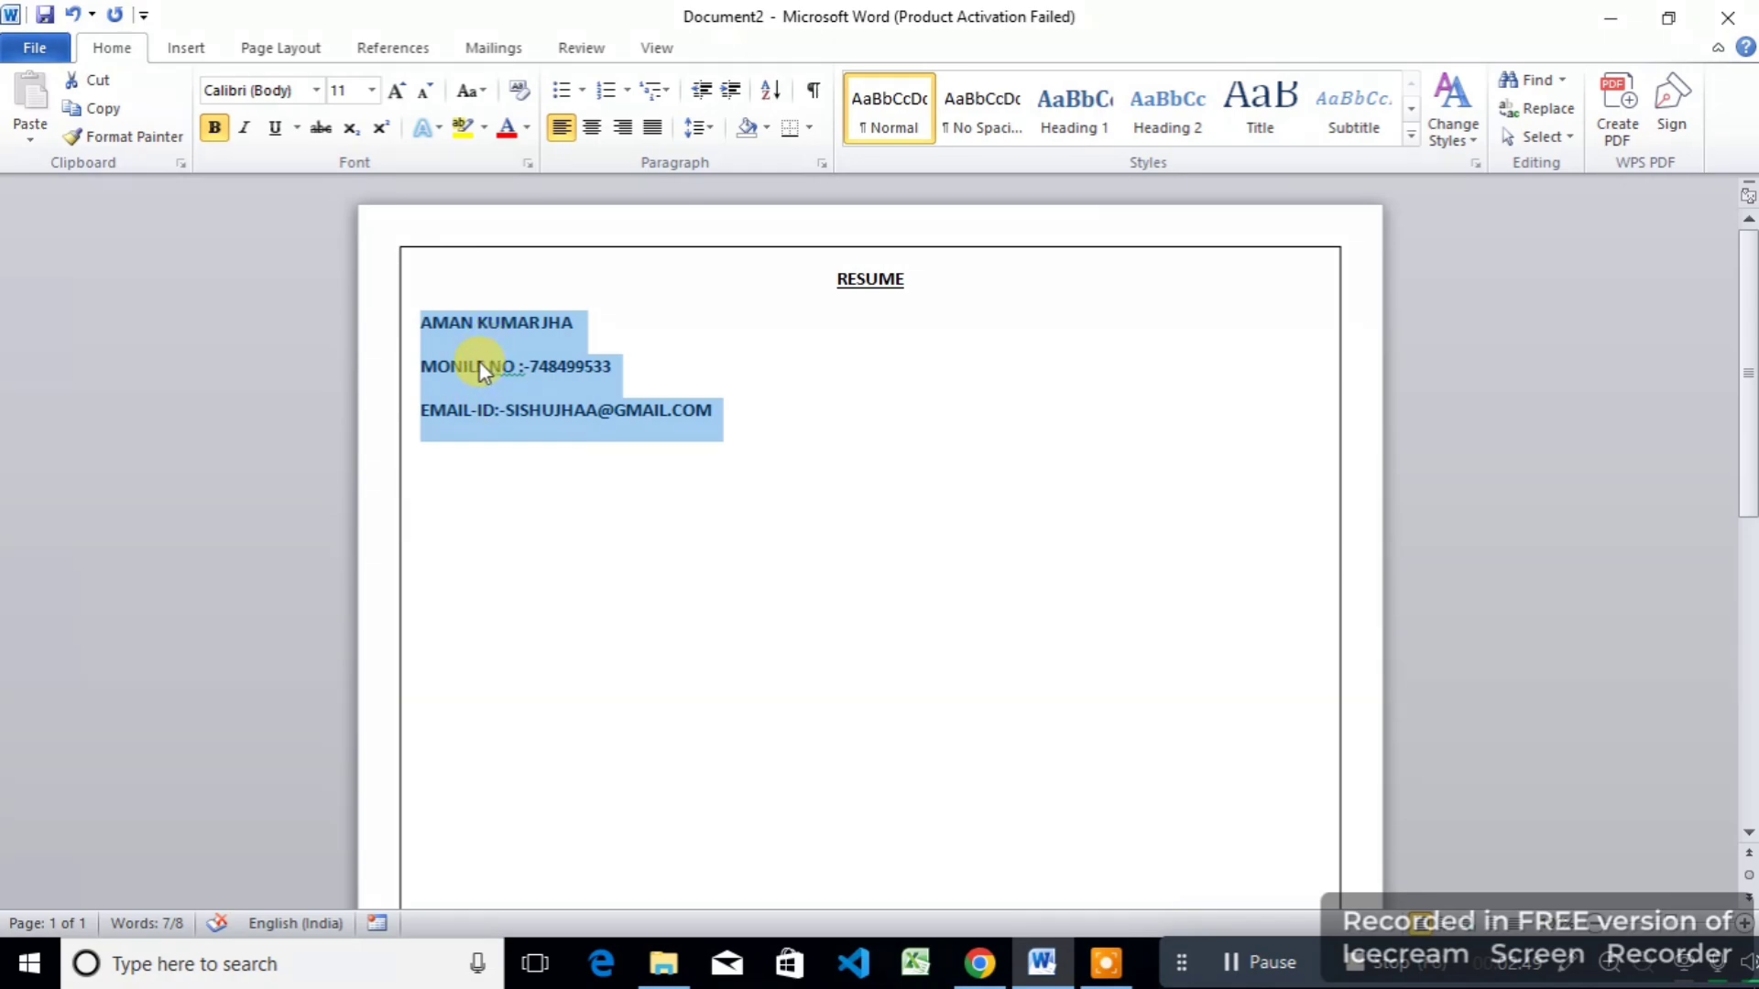
Step: Set the three contact-detail lines to single 1.0 spacing with no extra space between them
{"action": "left_click", "coordinate": [699, 127]}
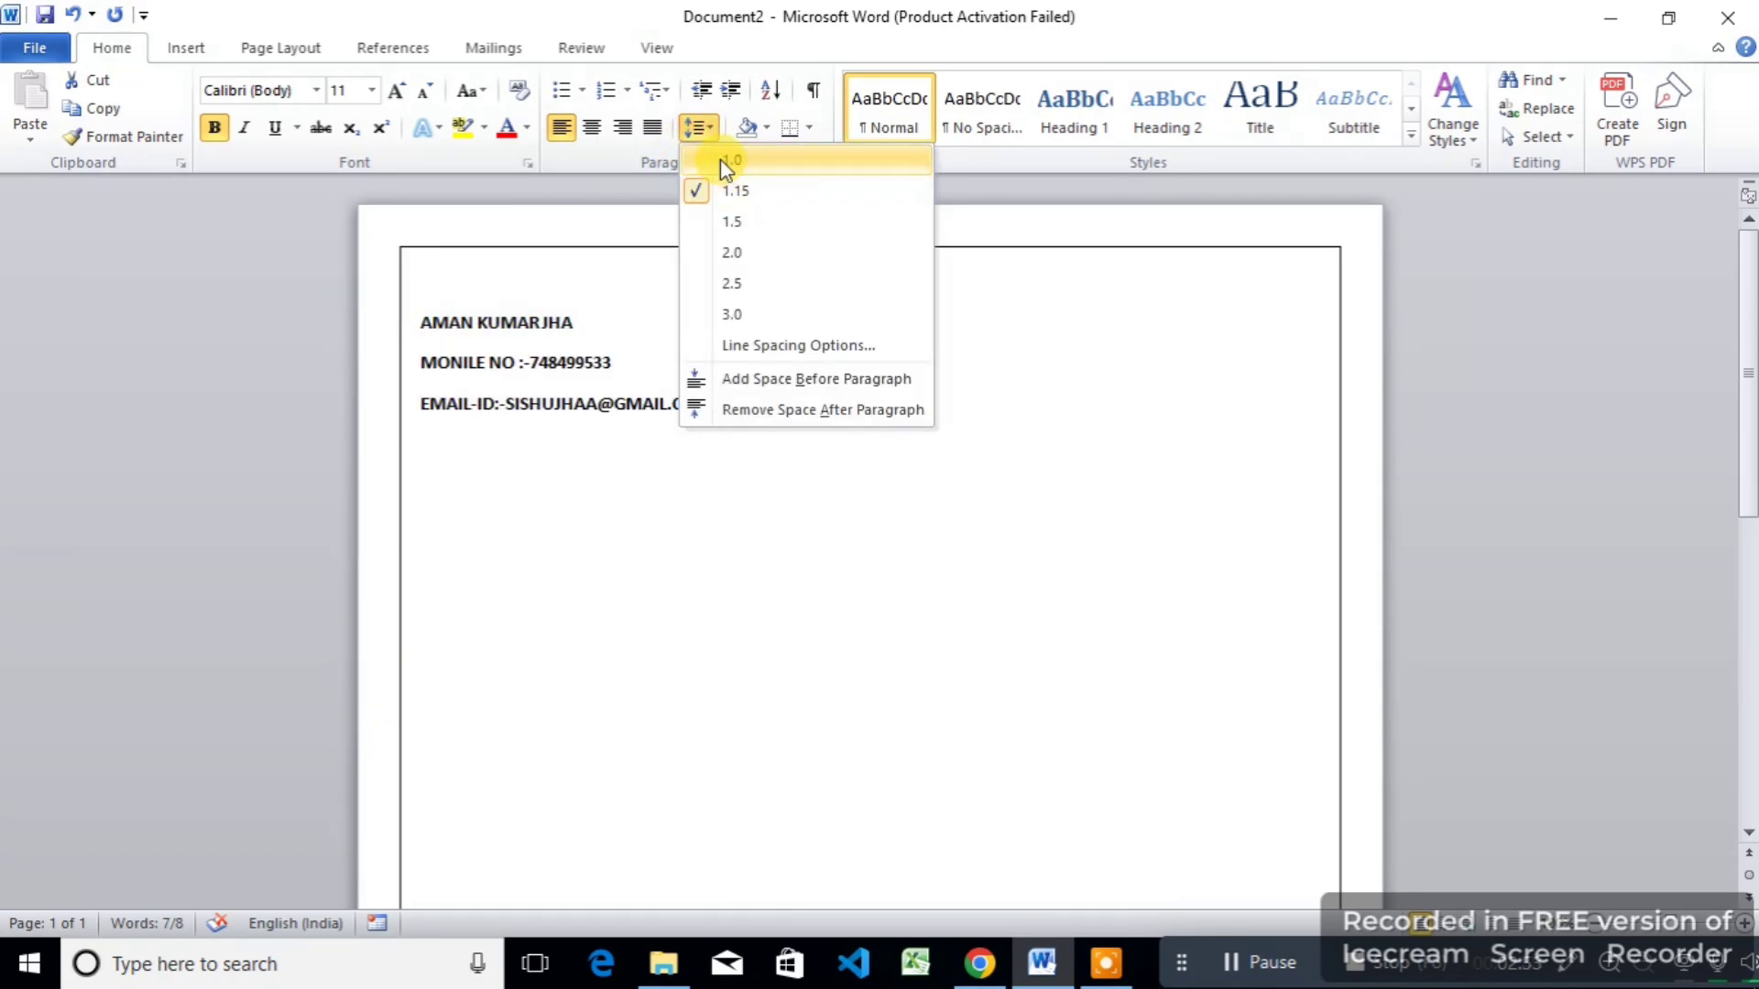
{"action": "left_click", "coordinate": [721, 161]}
{"action": "left_click", "coordinate": [699, 127]}
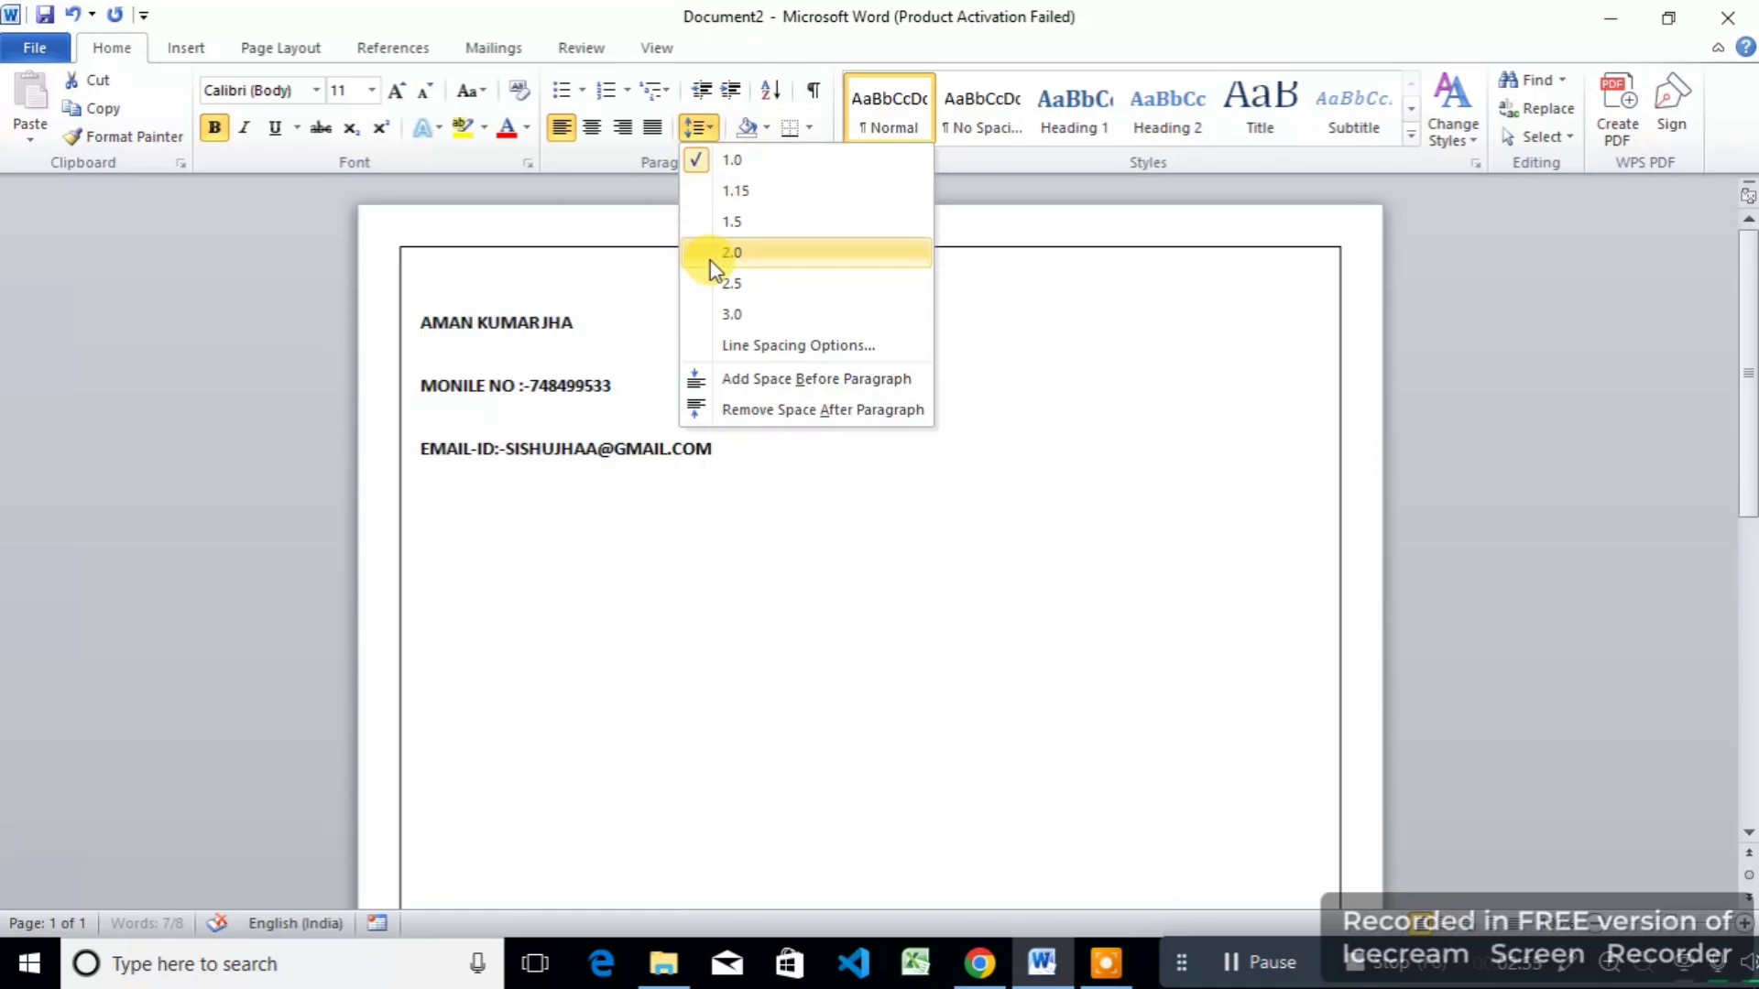
{"action": "left_click", "coordinate": [746, 410]}
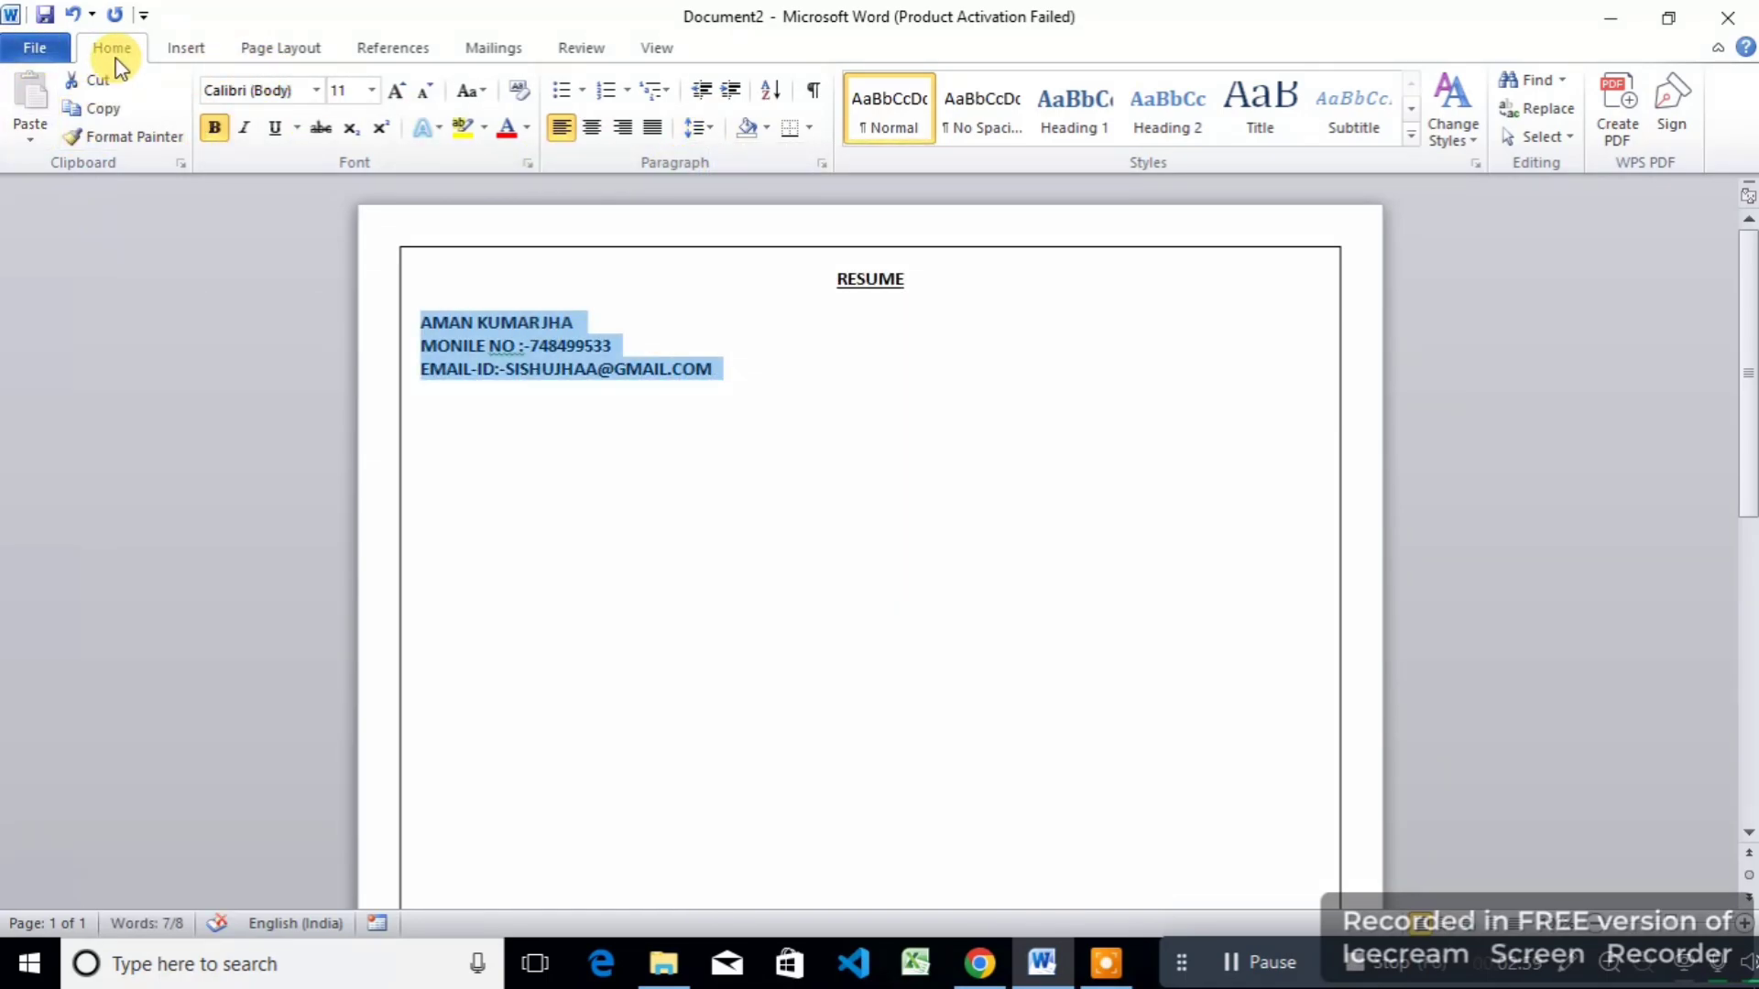
{"action": "left_click", "coordinate": [711, 136]}
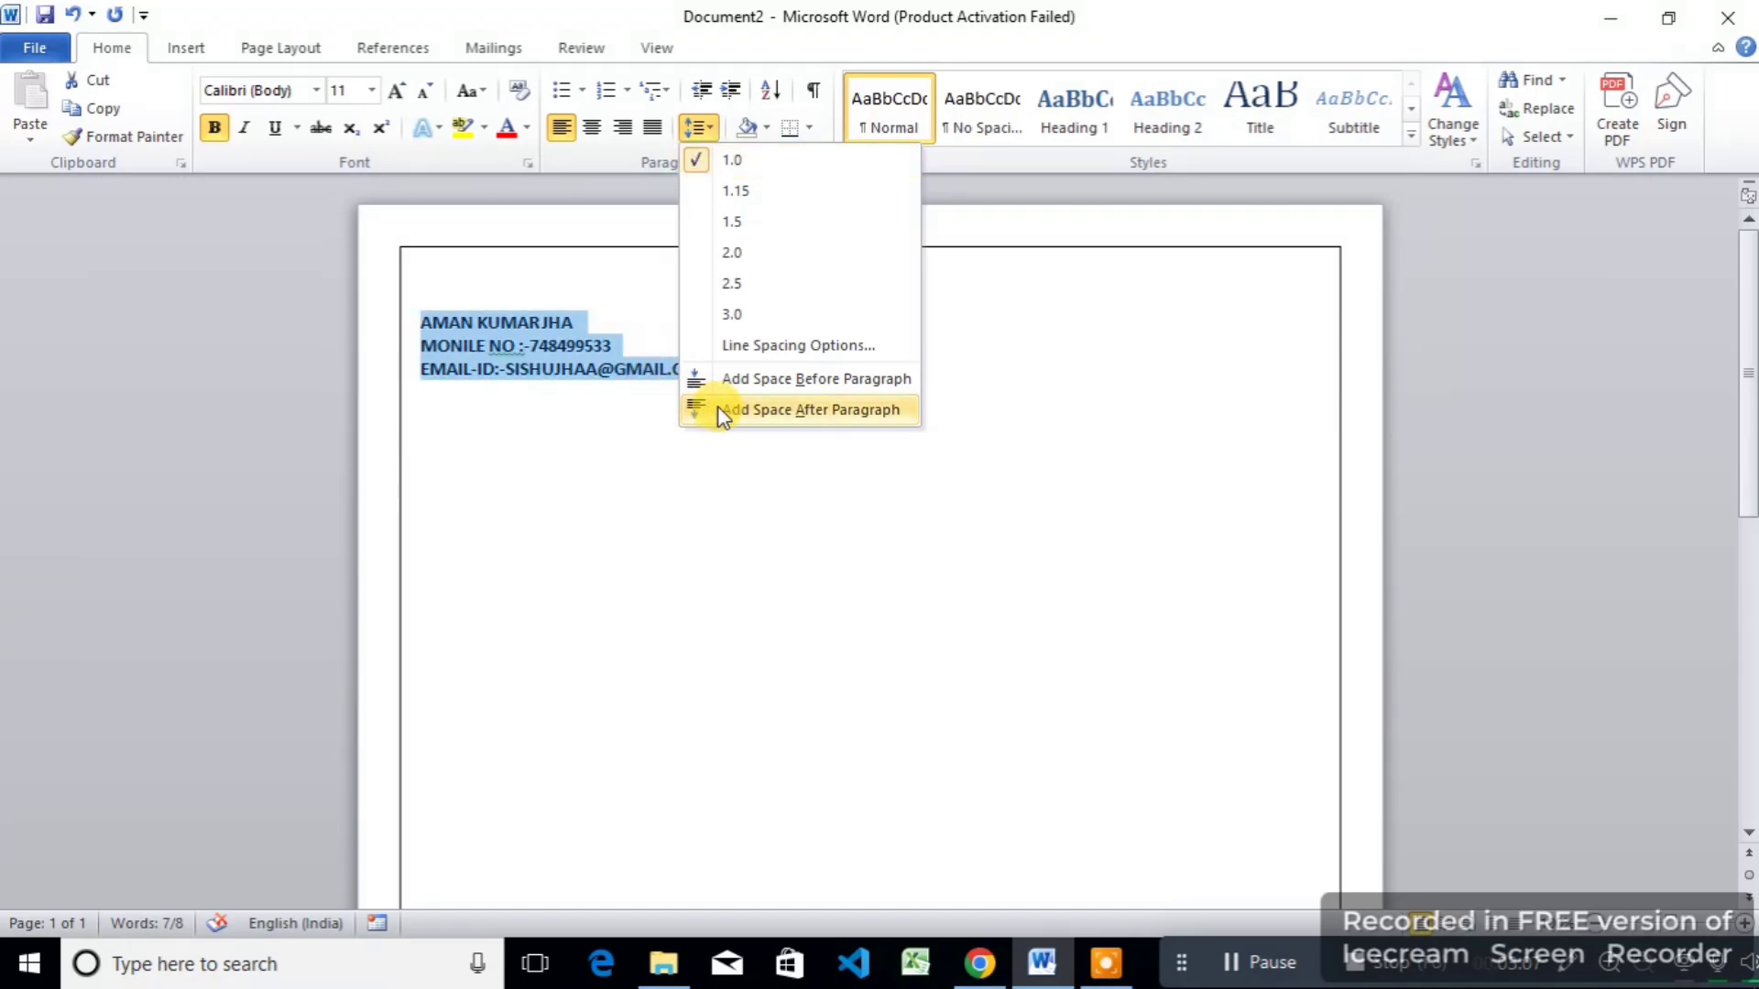
{"action": "left_click", "coordinate": [713, 495]}
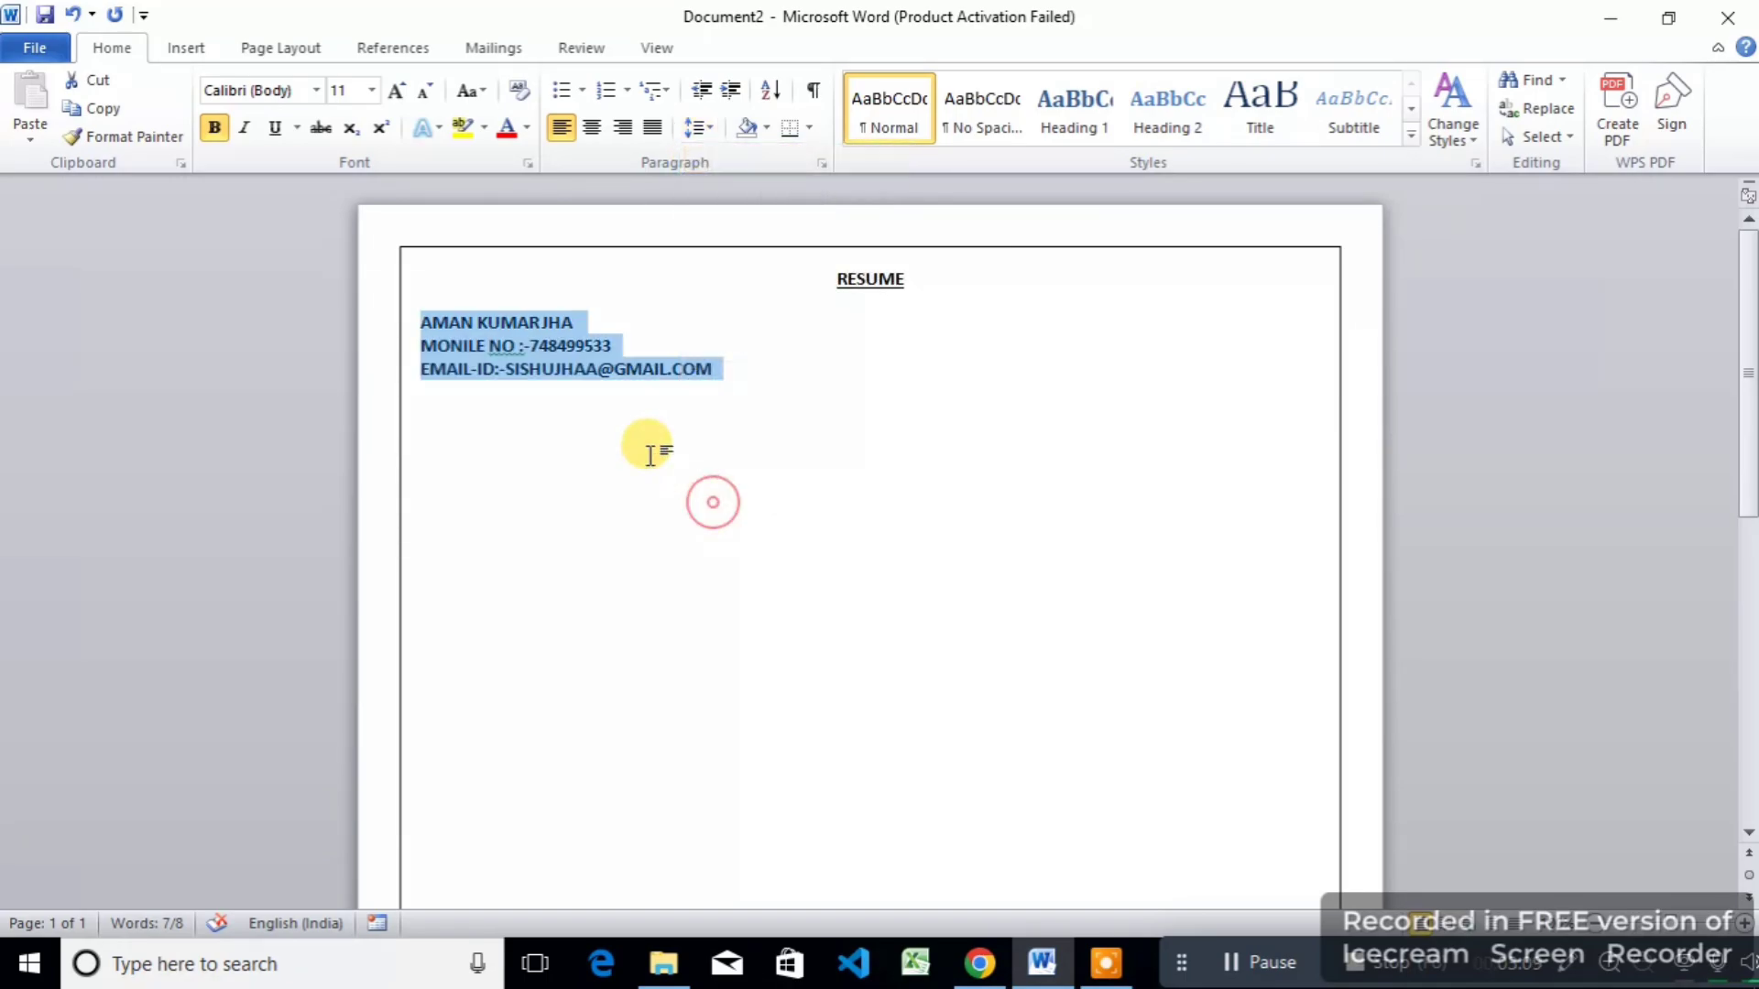
{"action": "left_click", "coordinate": [853, 375]}
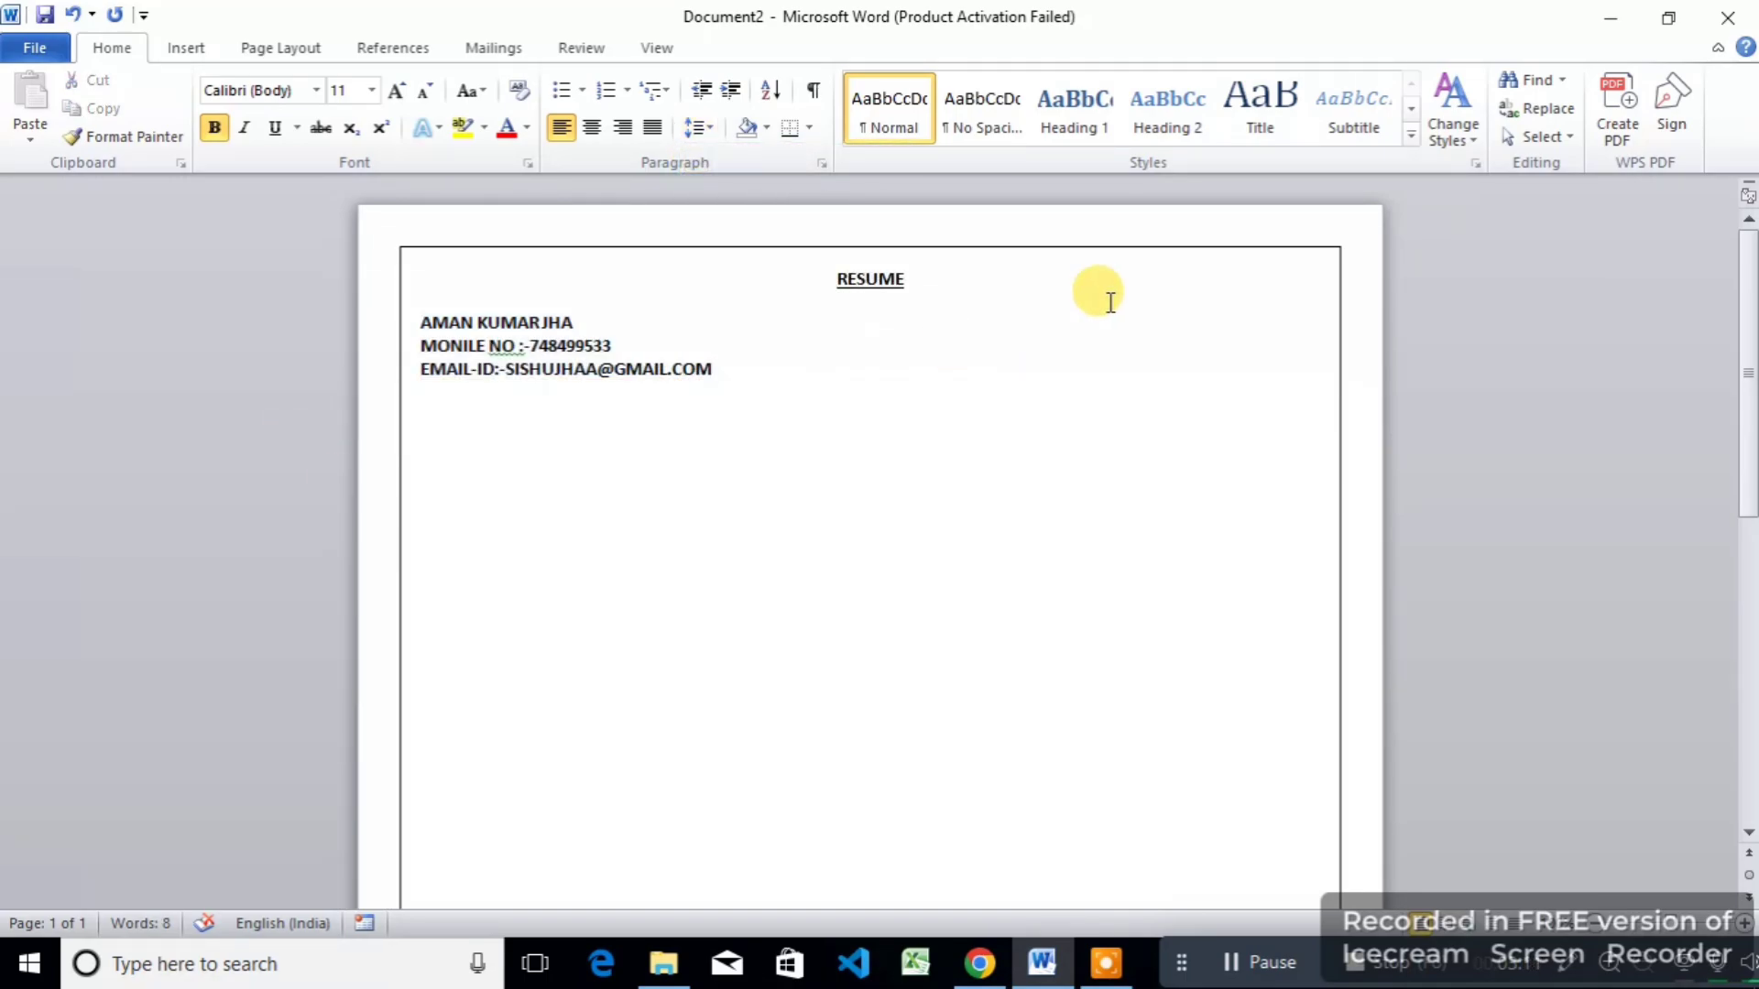
Step: Draw a rectangle at the page's top right and fill it with the portrait photo
{"action": "left_click", "coordinate": [193, 53]}
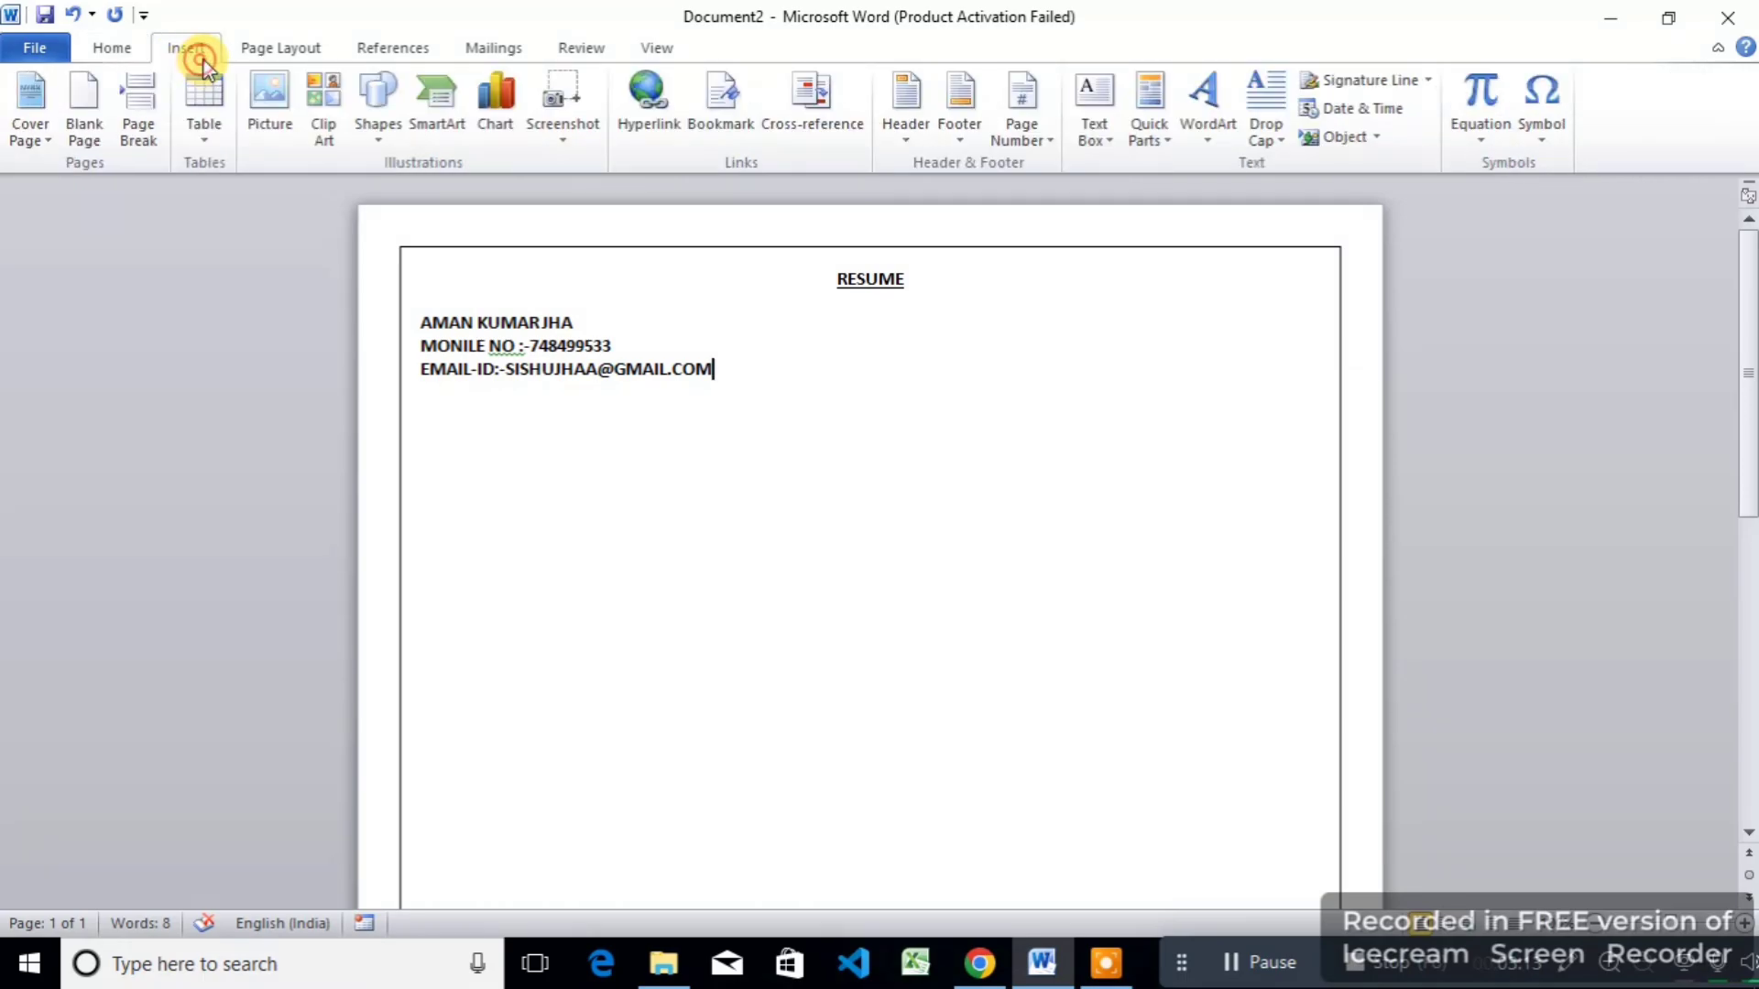
{"action": "left_click", "coordinate": [367, 139]}
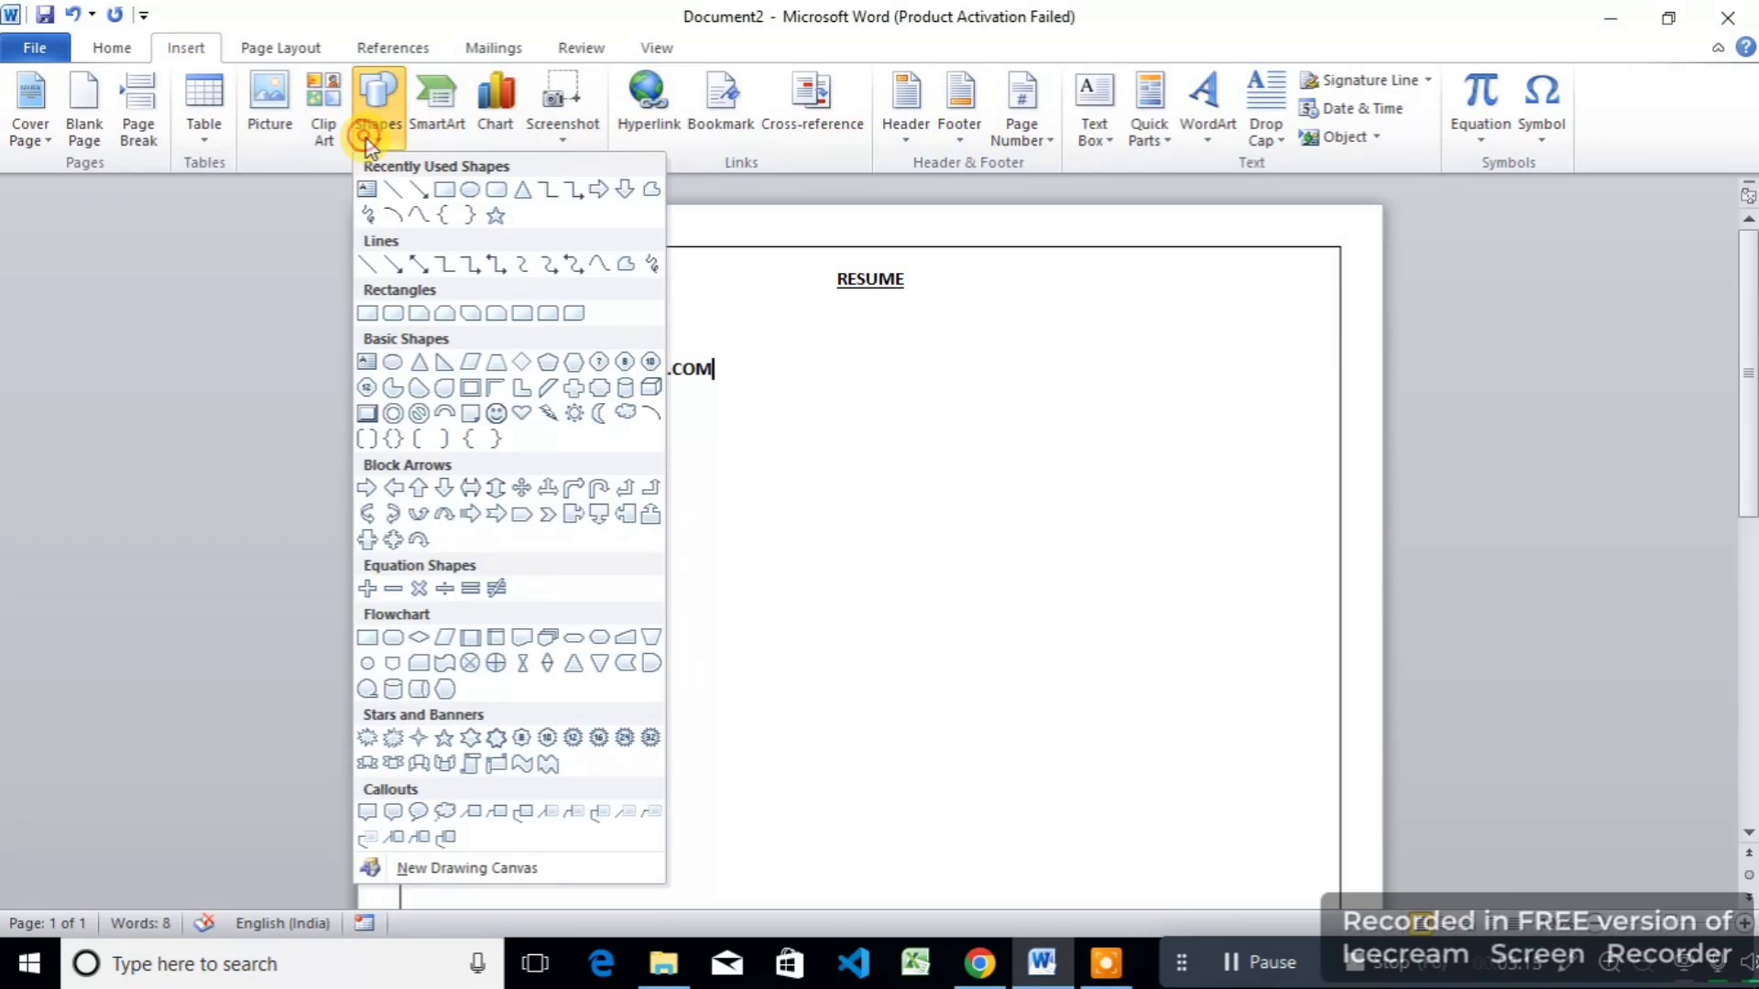
{"action": "left_click", "coordinate": [446, 190]}
{"action": "mouse_move", "coordinate": [1061, 281]}
{"action": "left_mouse_down"}
{"action": "mouse_move", "coordinate": [1213, 425]}
{"action": "mouse_move", "coordinate": [1207, 449]}
{"action": "mouse_move", "coordinate": [1169, 403]}
{"action": "mouse_move", "coordinate": [1223, 388]}
{"action": "left_mouse_up"}
{"action": "left_click", "coordinate": [658, 80]}
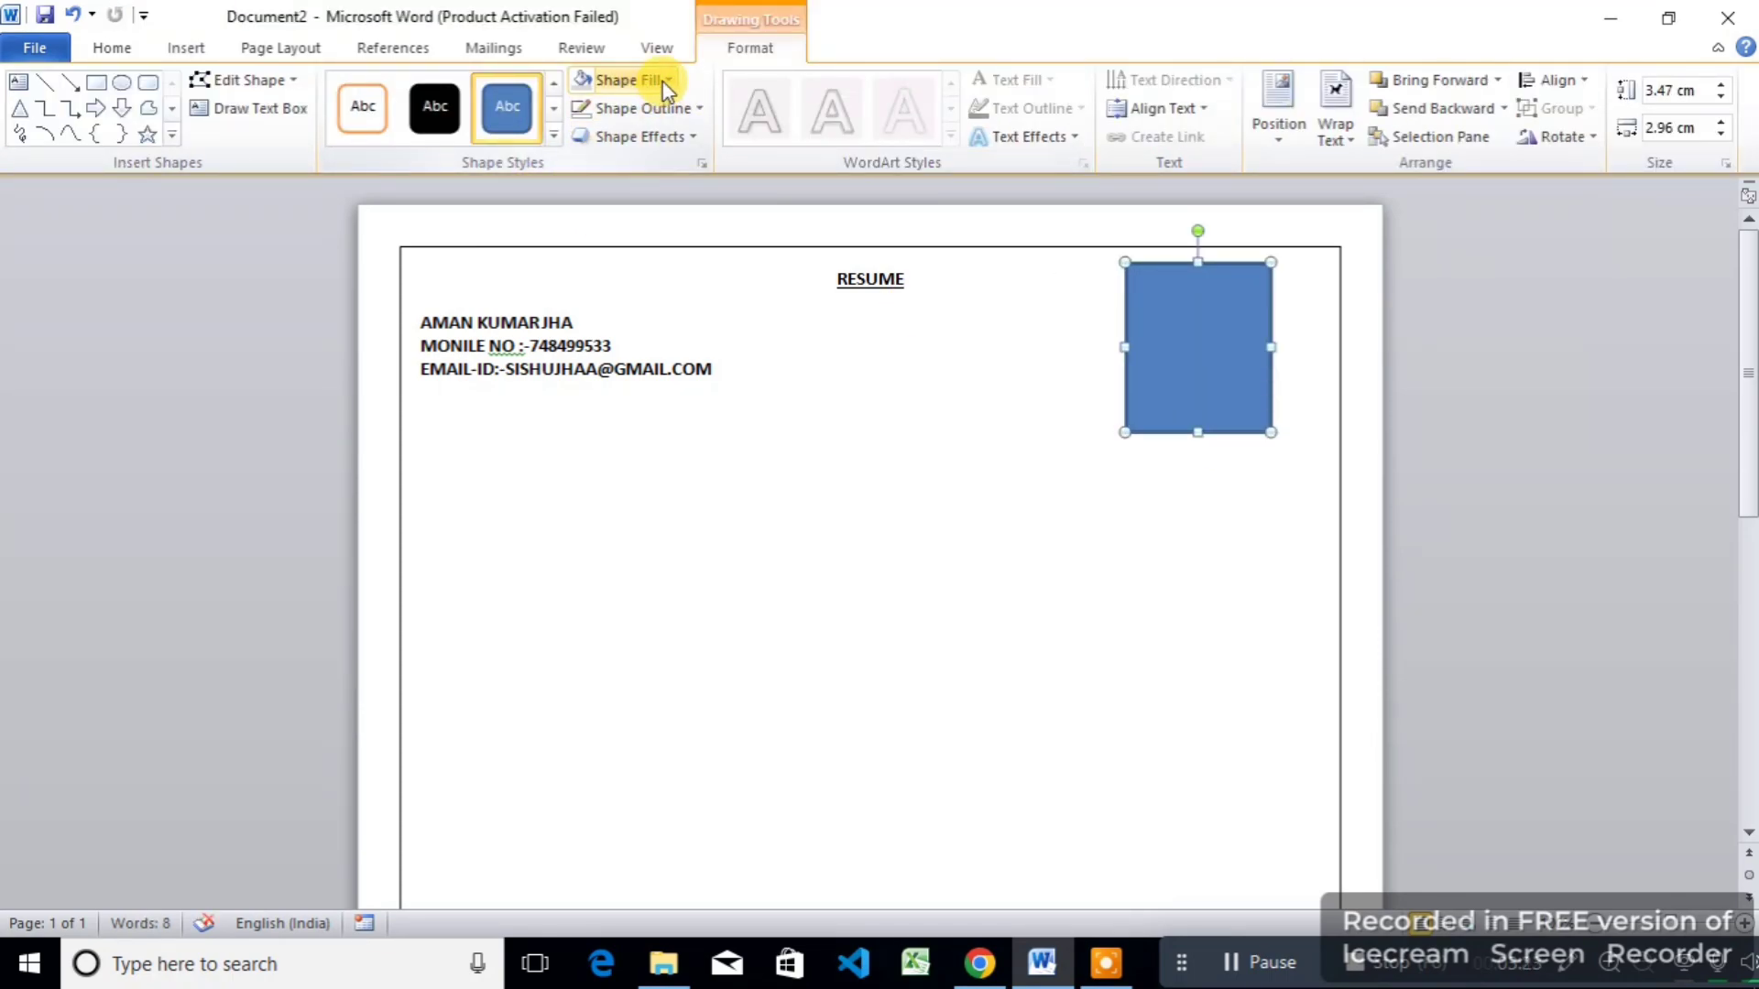
{"action": "left_click", "coordinate": [659, 353]}
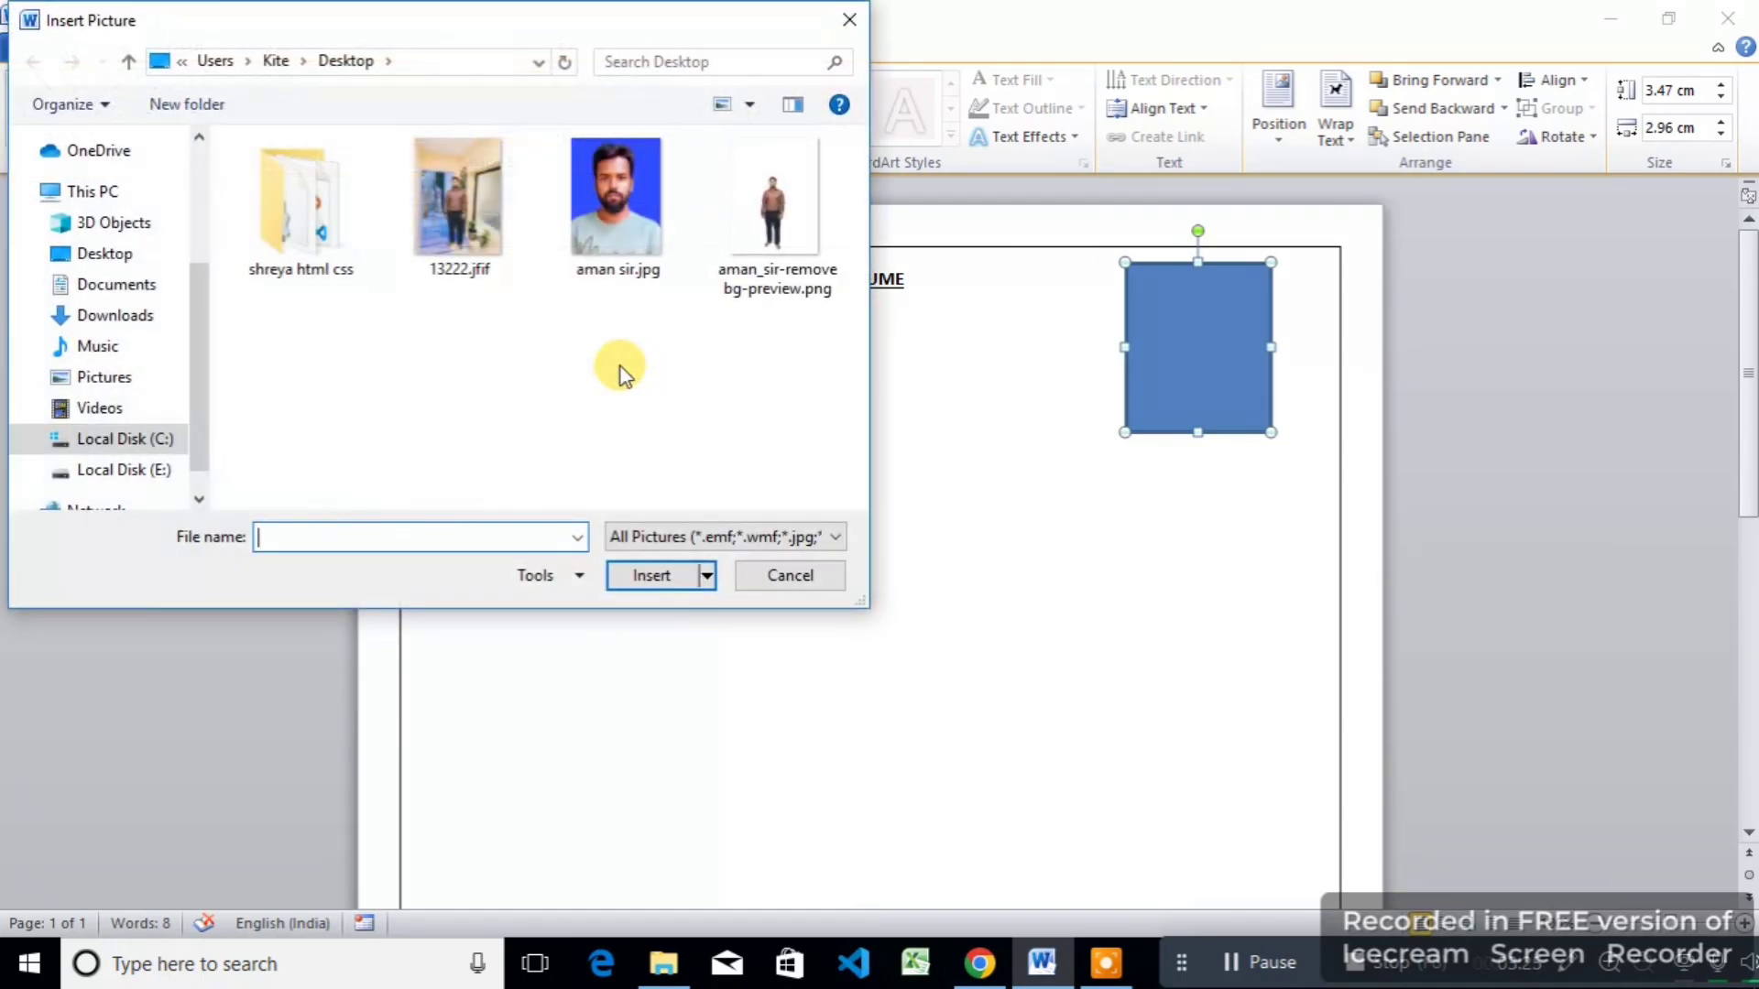
{"action": "left_click", "coordinate": [618, 239]}
{"action": "left_click", "coordinate": [666, 572]}
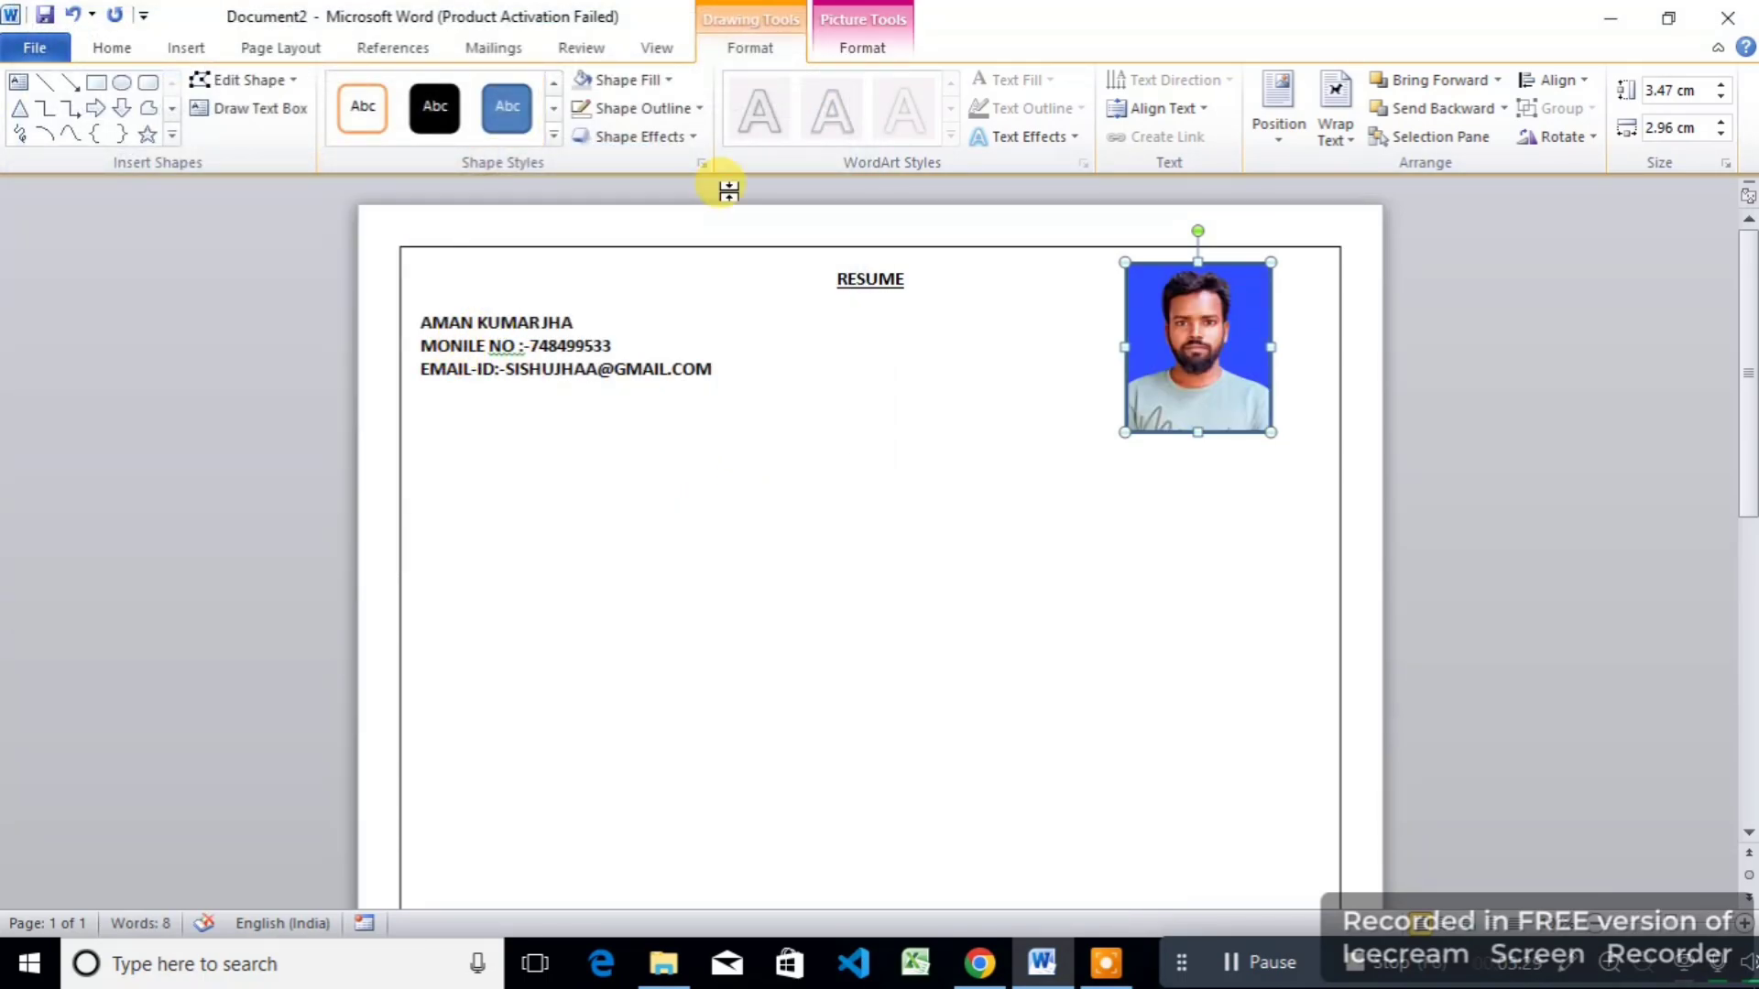
Step: Remove the photo's outline and shrink it to about 2.86 × 2.43 cm
{"action": "left_click", "coordinate": [688, 111]}
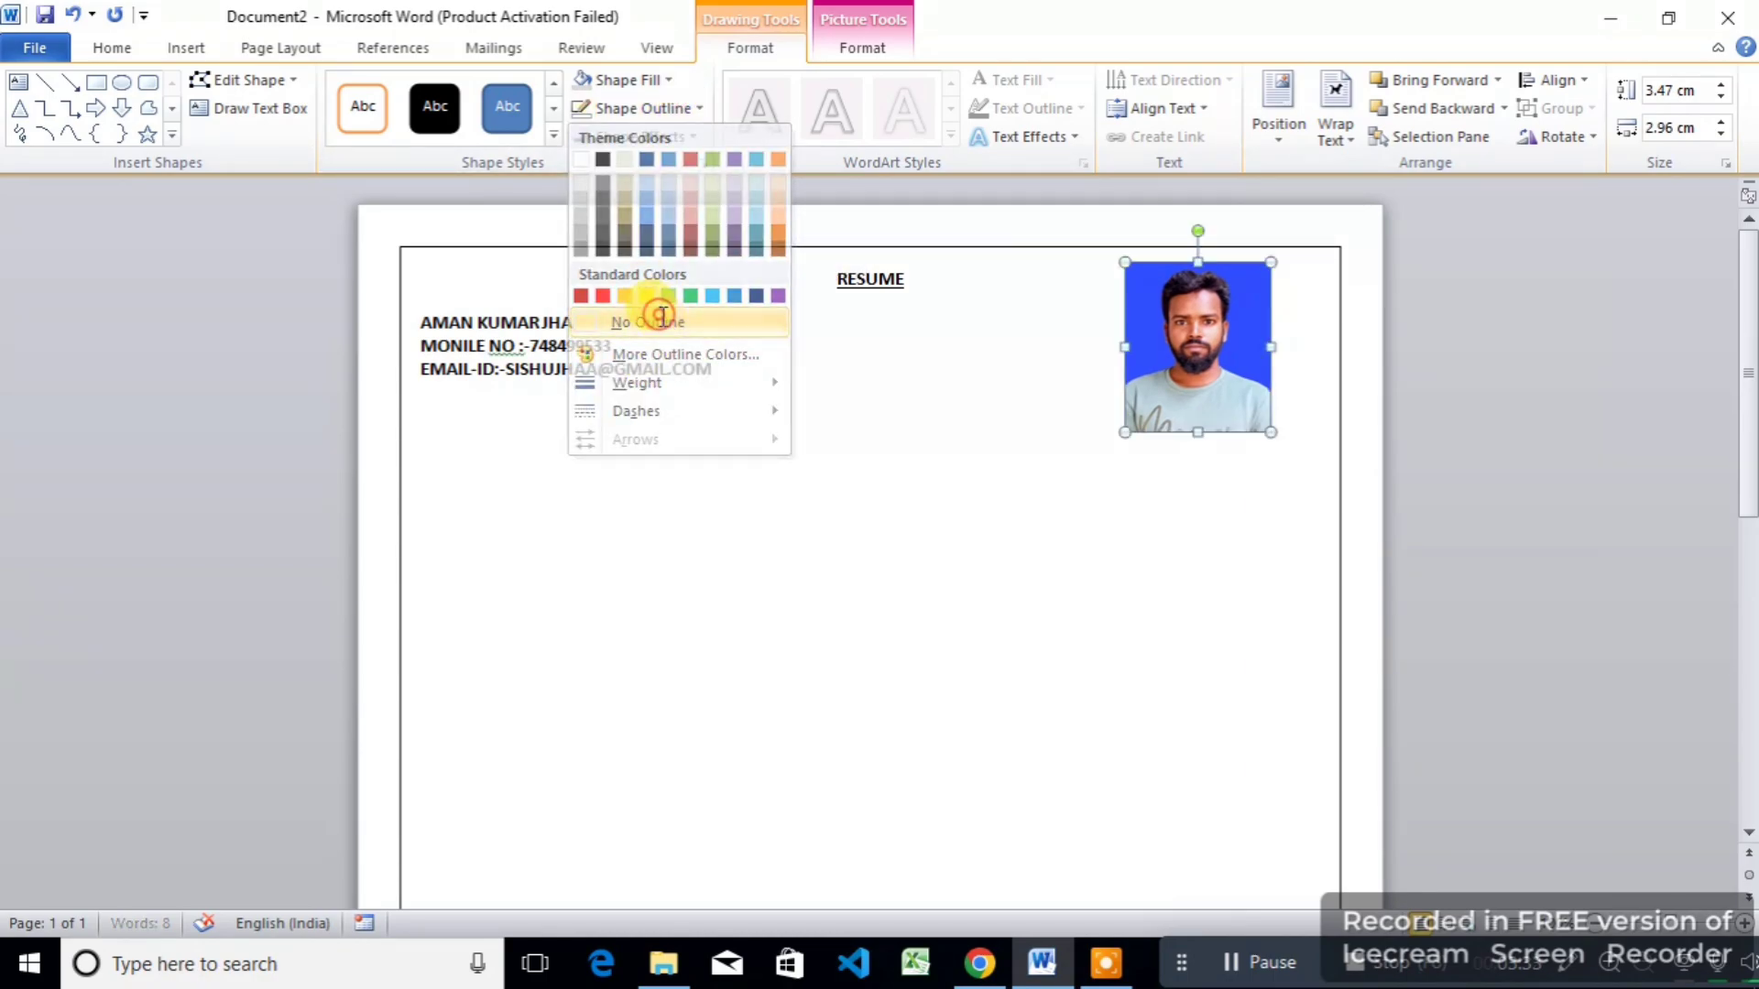
{"action": "left_click", "coordinate": [656, 321]}
{"action": "left_click", "coordinate": [922, 458]}
{"action": "left_click", "coordinate": [1203, 405]}
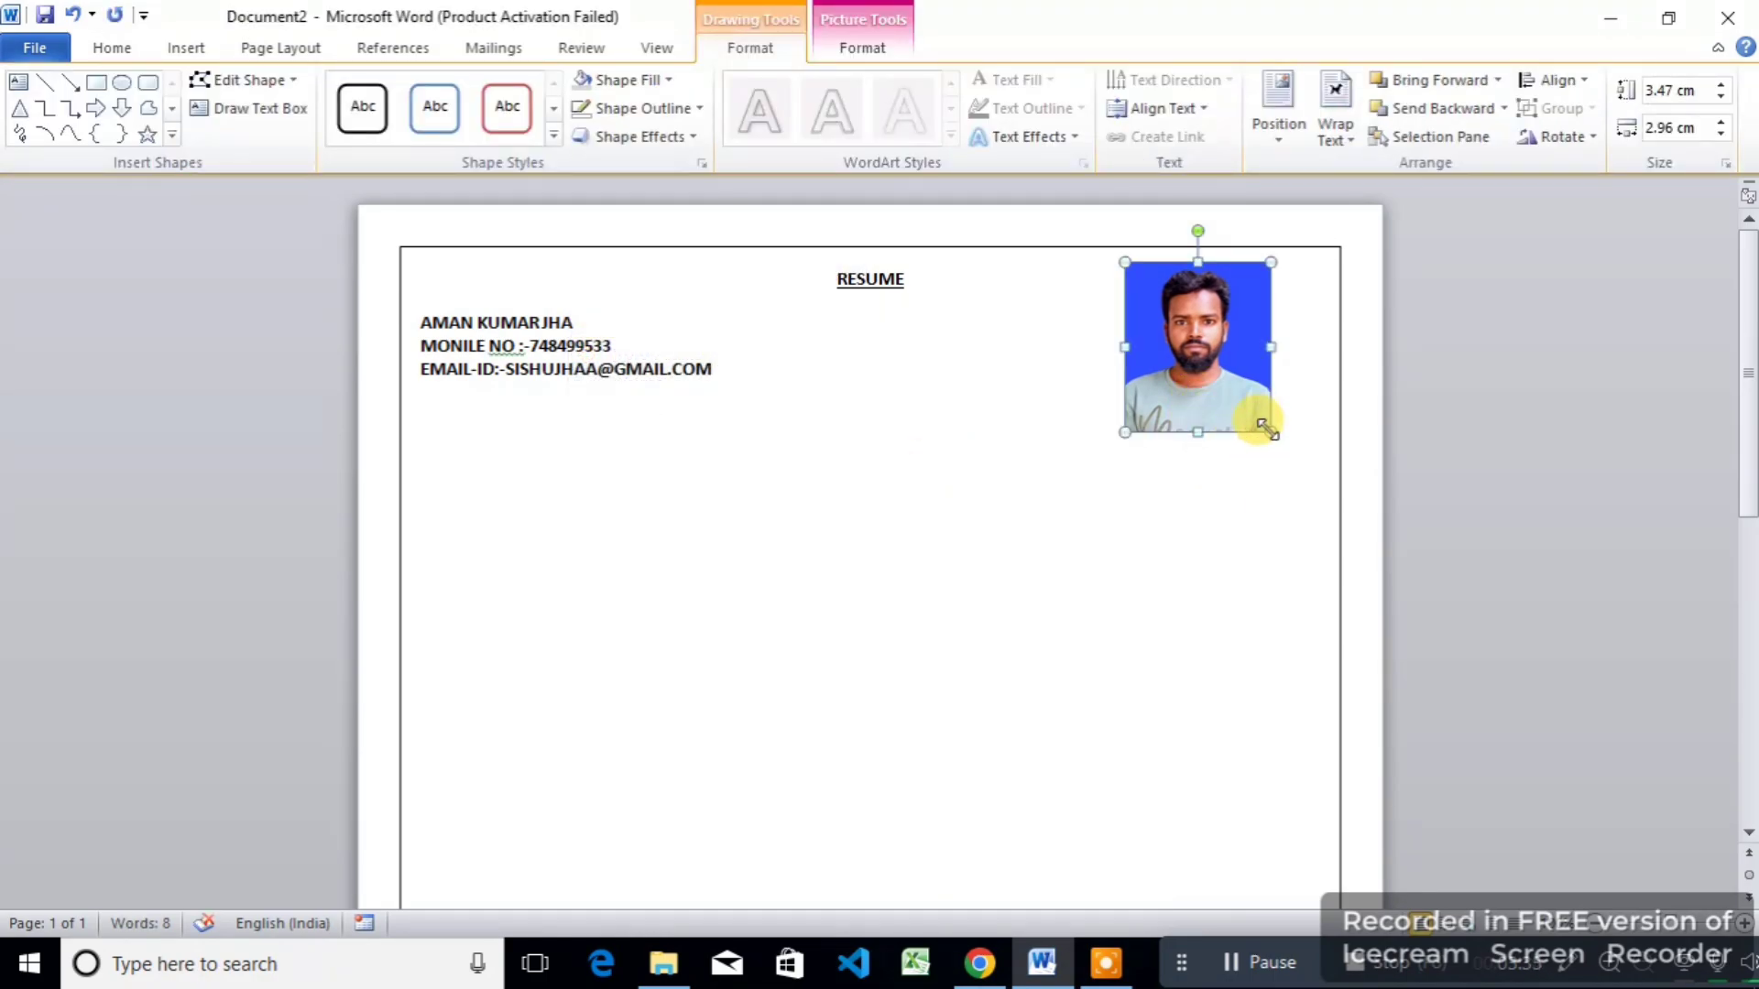
{"action": "left_click_drag", "start_coordinate": [1271, 432], "coordinate": [1219, 396]}
{"action": "left_click", "coordinate": [1140, 548]}
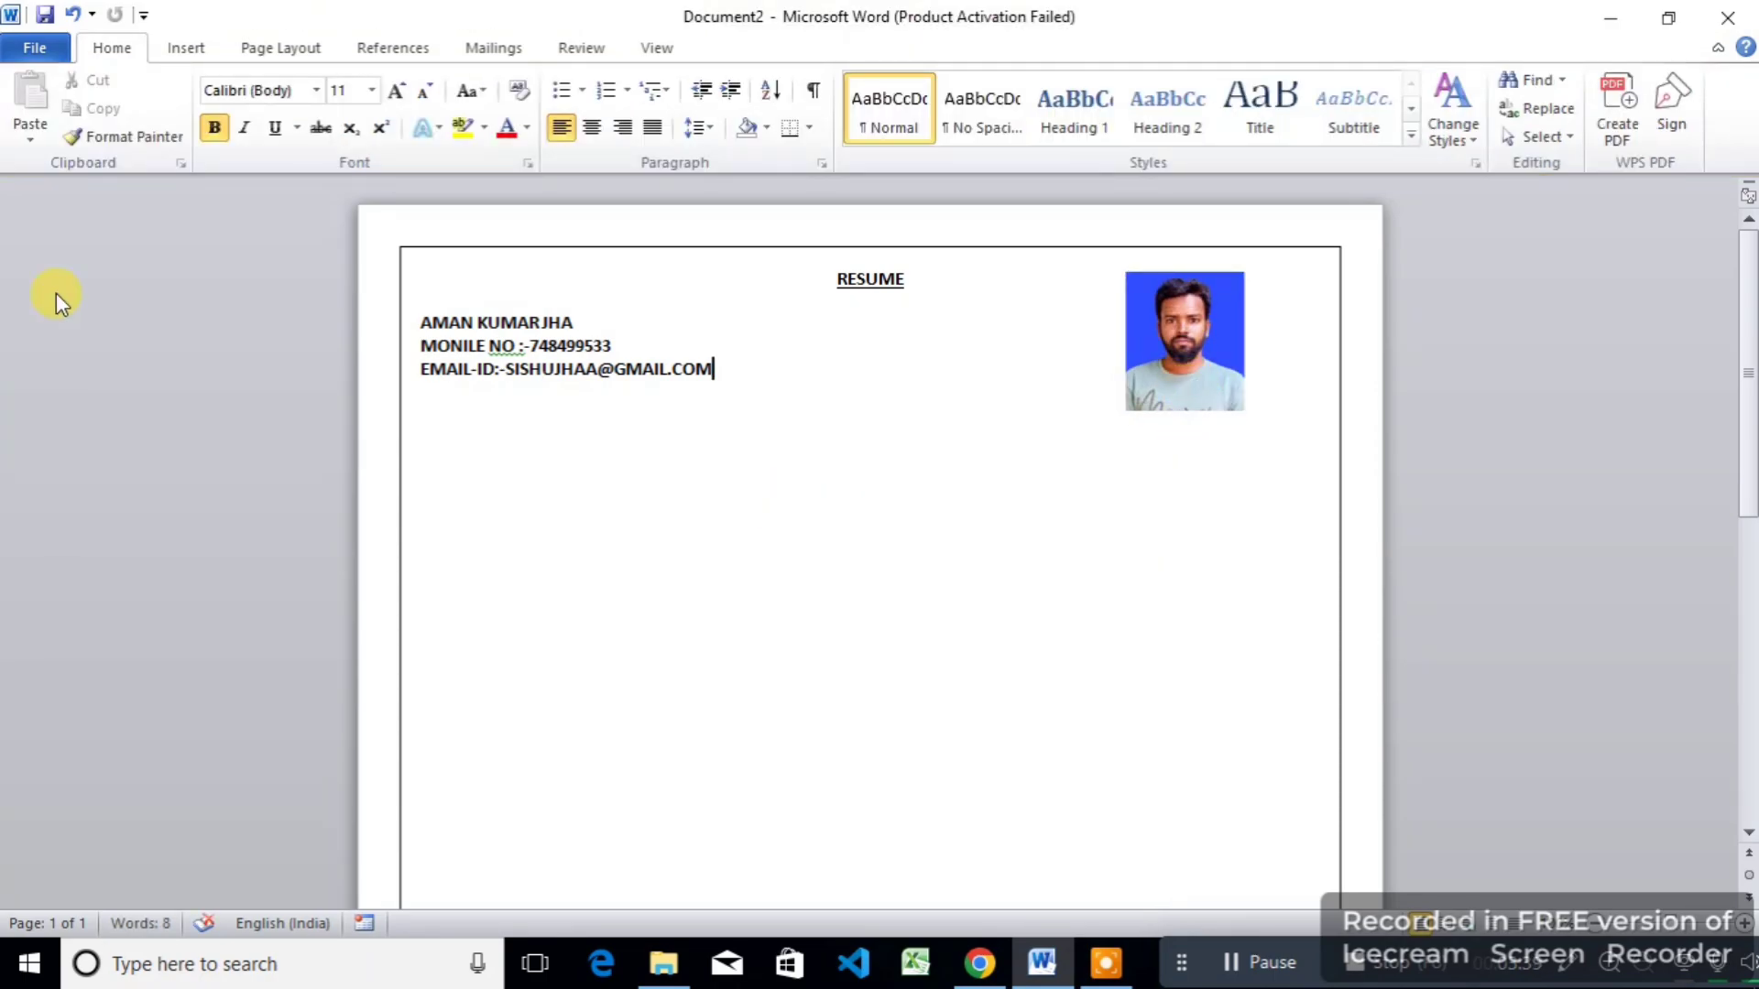
Step: Draw a wide 0.85 × 17.28 cm rectangular bar just below the e-mail line
{"action": "left_click", "coordinate": [188, 46]}
{"action": "left_click", "coordinate": [383, 112]}
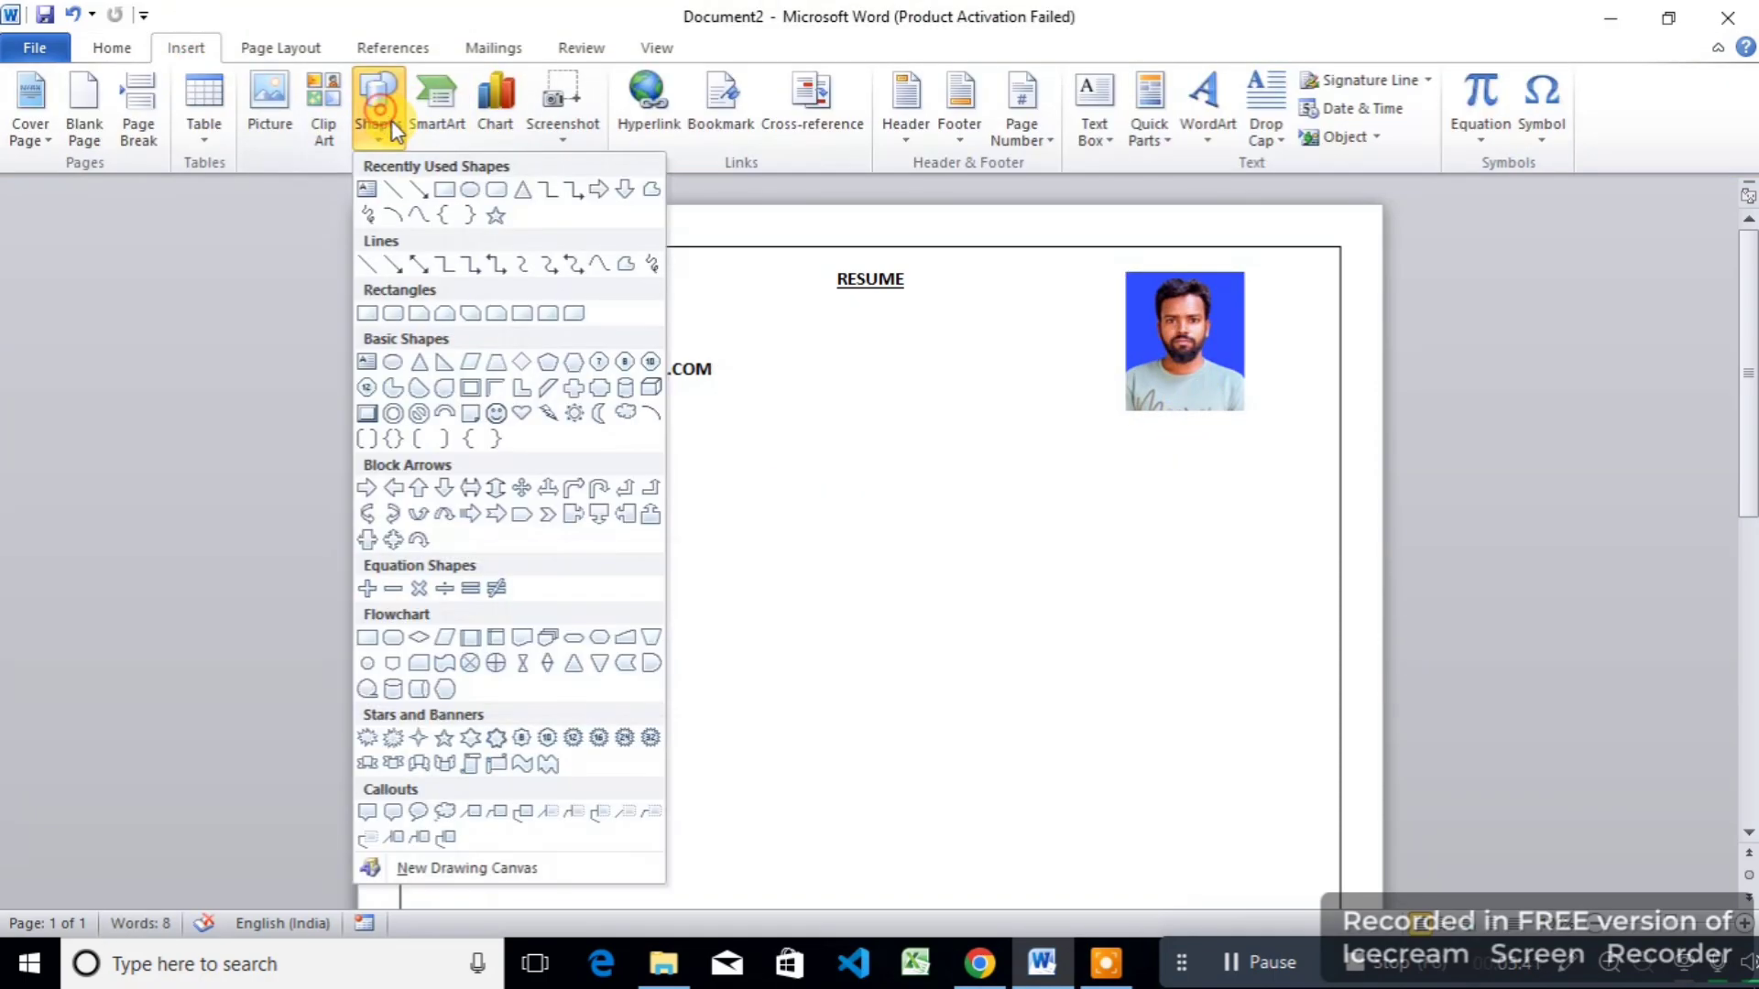
{"action": "left_click", "coordinate": [444, 193]}
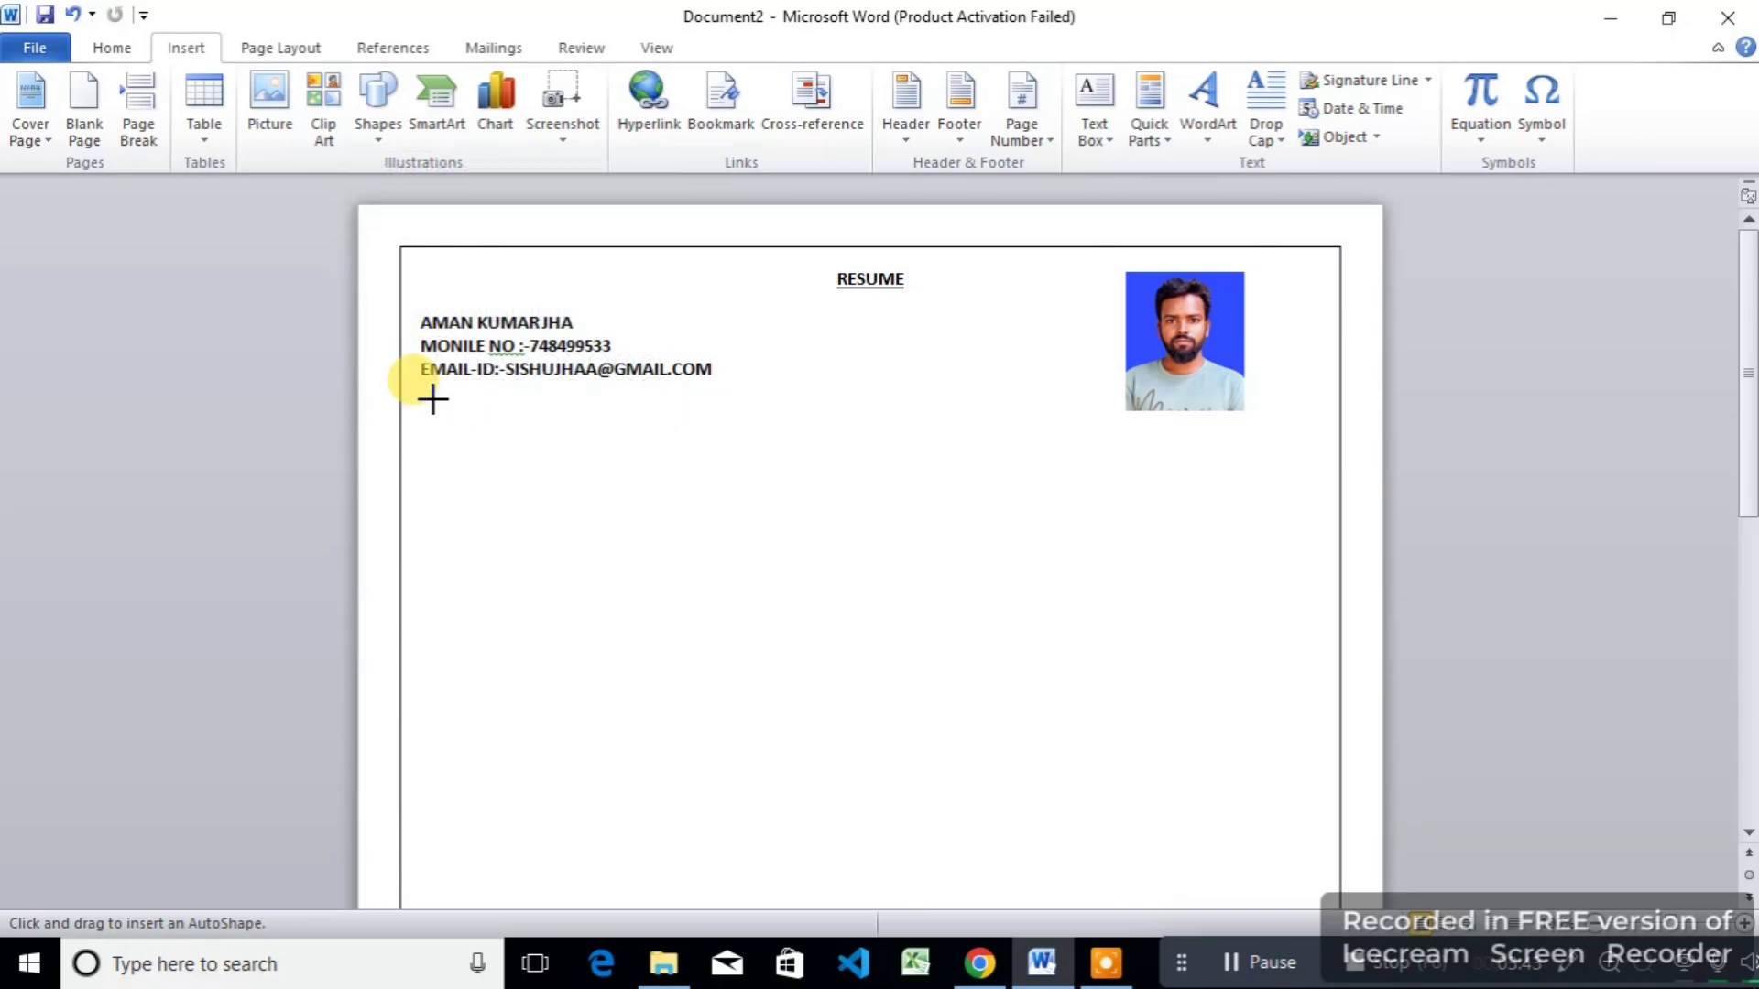
{"action": "mouse_move", "coordinate": [431, 400]}
{"action": "left_mouse_down"}
{"action": "mouse_move", "coordinate": [1053, 452]}
{"action": "mouse_move", "coordinate": [1276, 441]}
{"action": "left_mouse_up"}
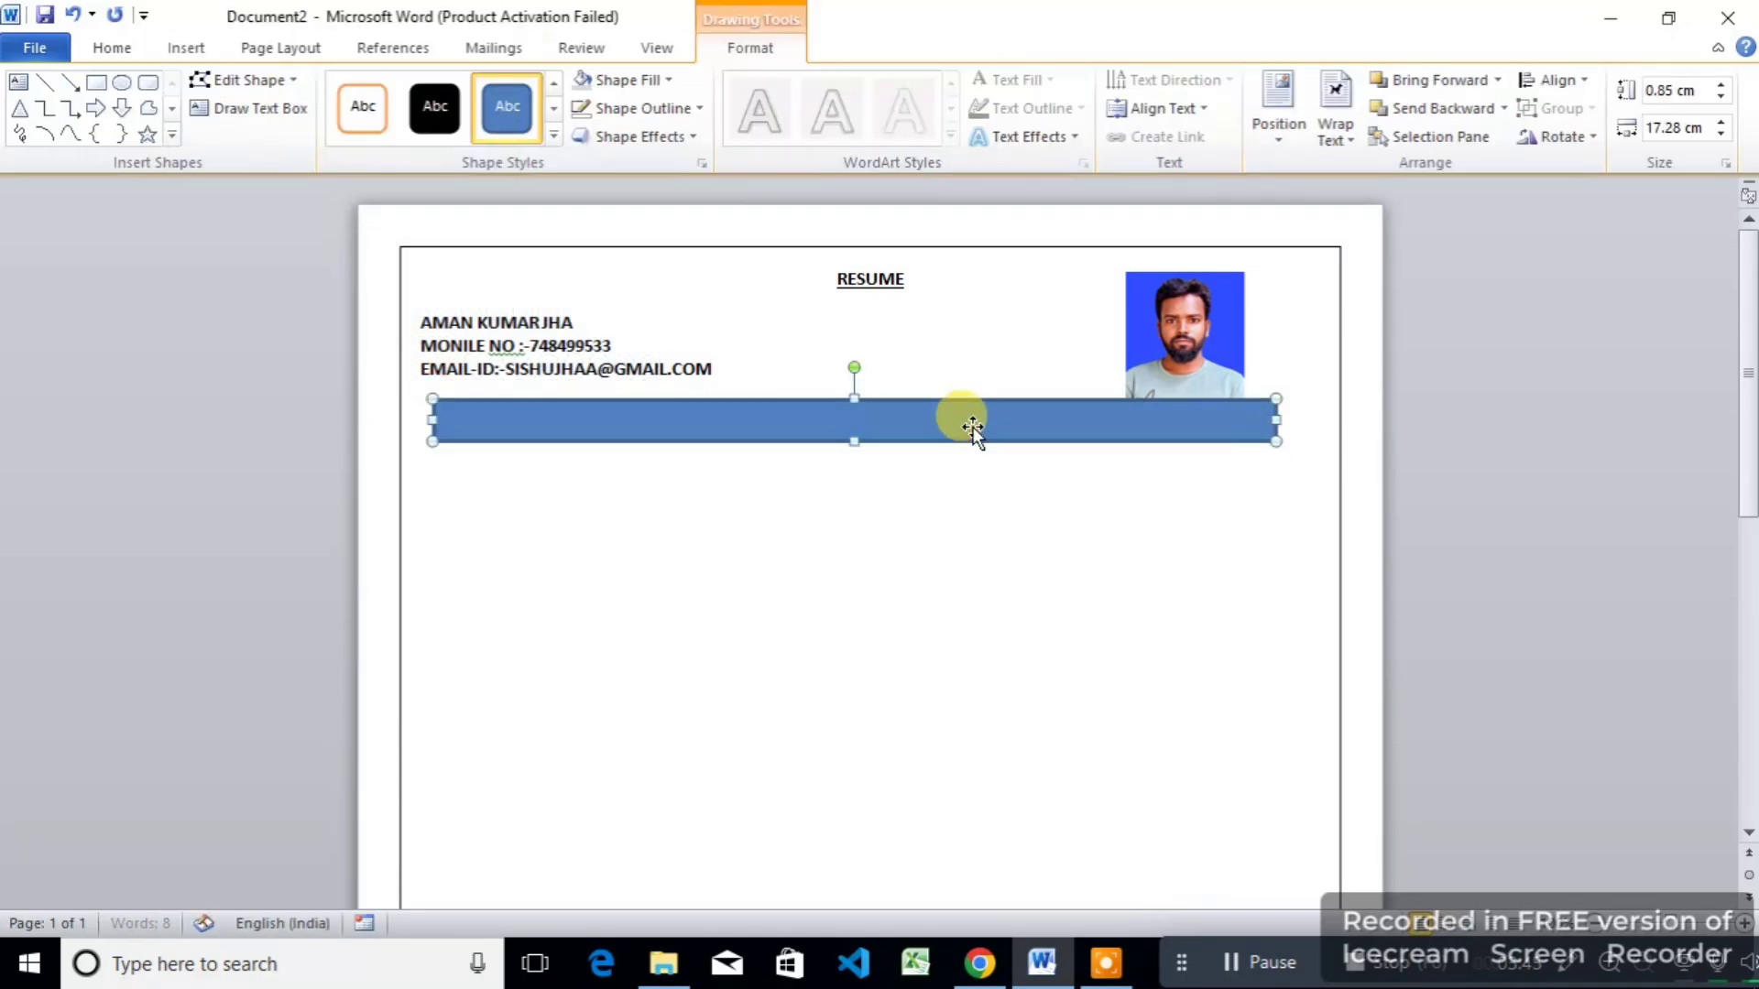
{"action": "left_click_drag", "start_coordinate": [896, 400], "coordinate": [909, 425]}
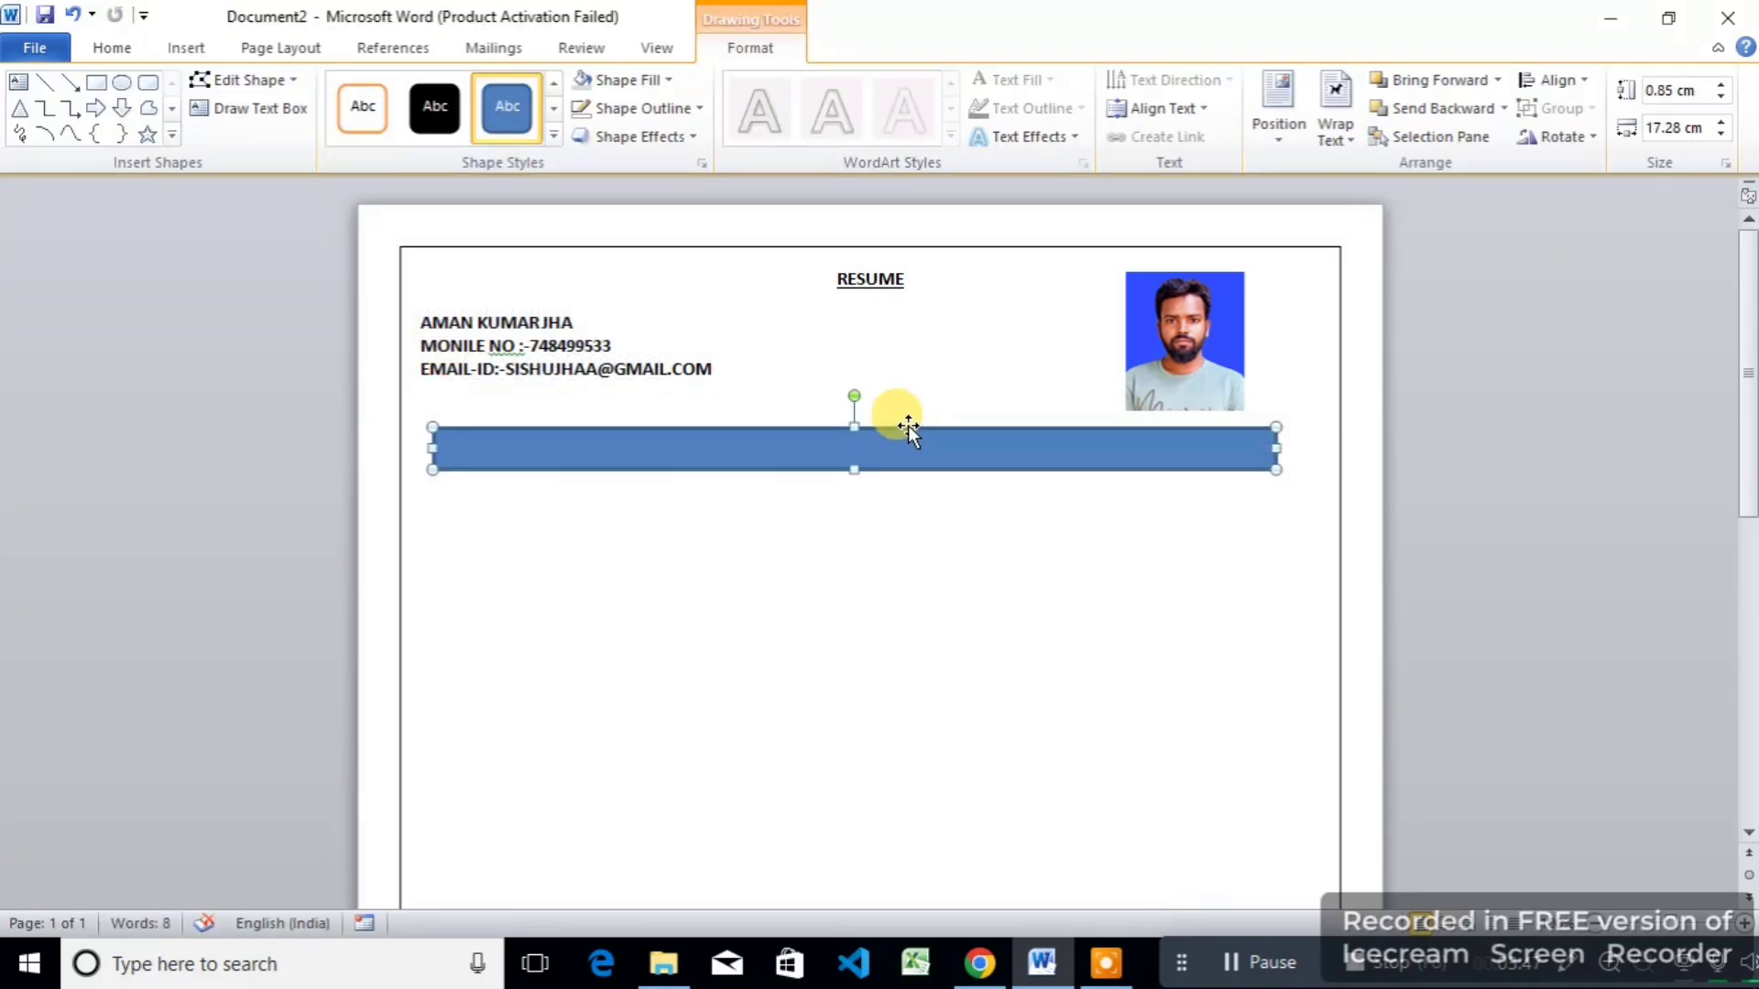
Step: Align the bar with the left text margin and make it light grey with no outline
{"action": "key", "text": "Left"}
{"action": "key", "text": "Left"}
{"action": "key", "text": "Left"}
{"action": "key", "text": "Up"}
{"action": "key", "text": "Up"}
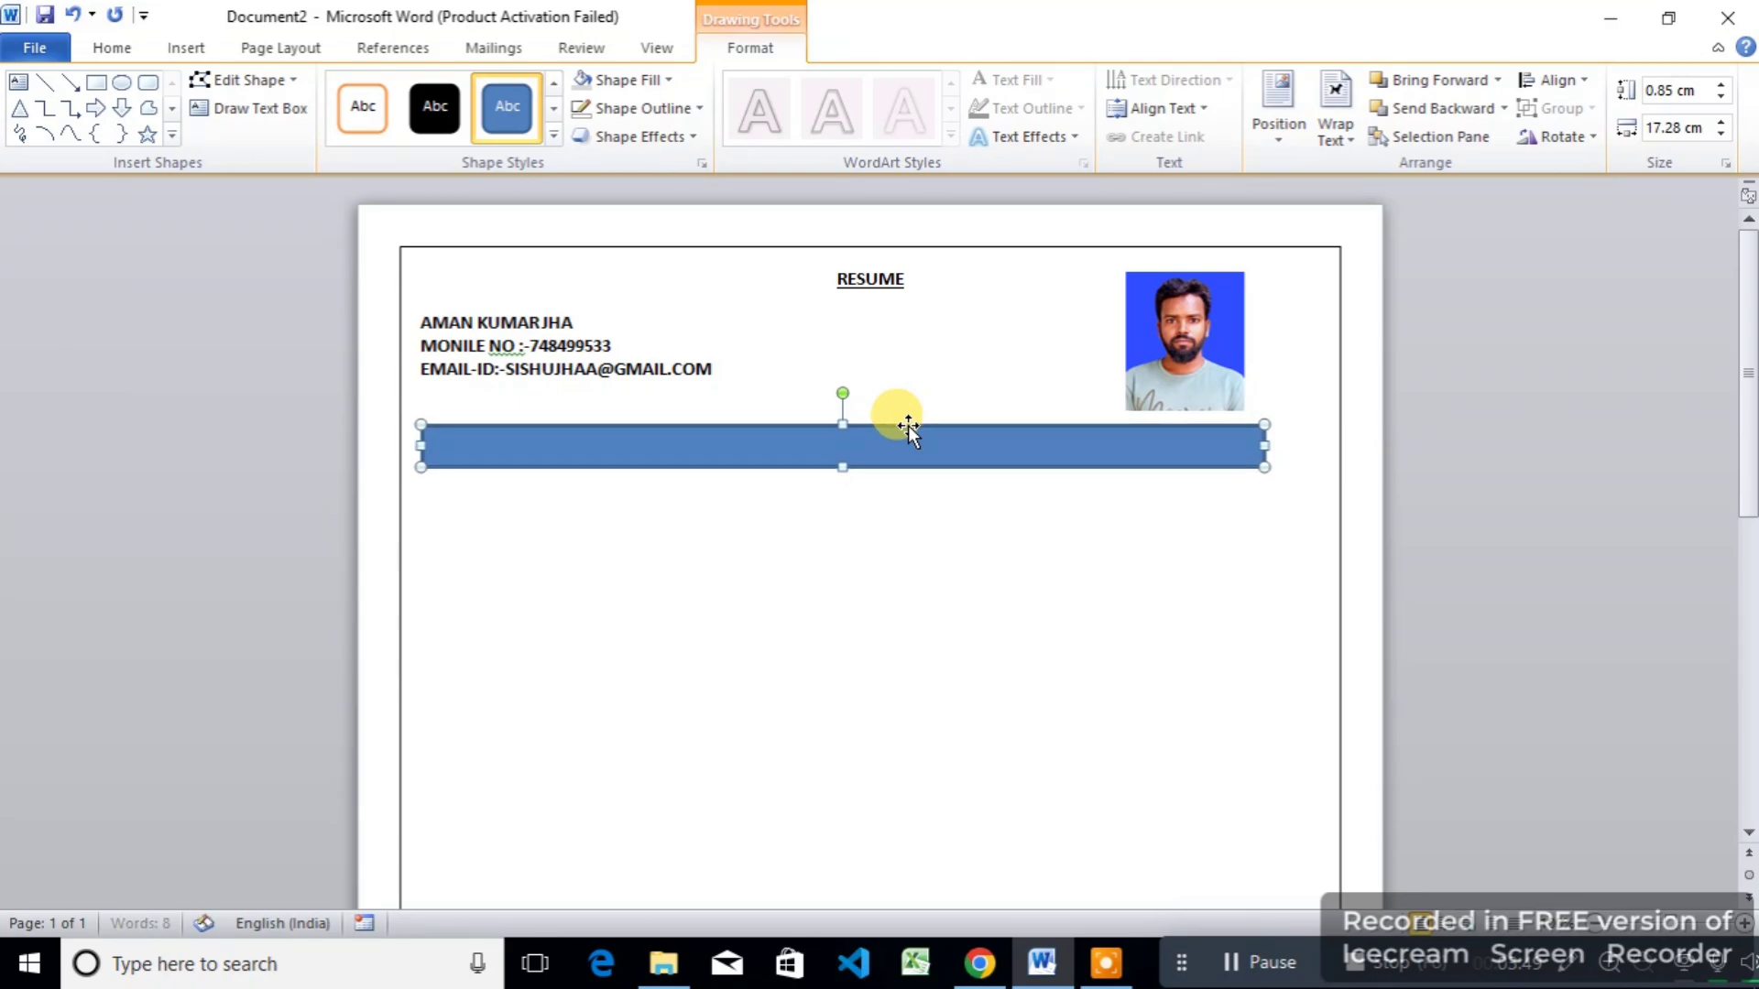
{"action": "key", "text": "Up"}
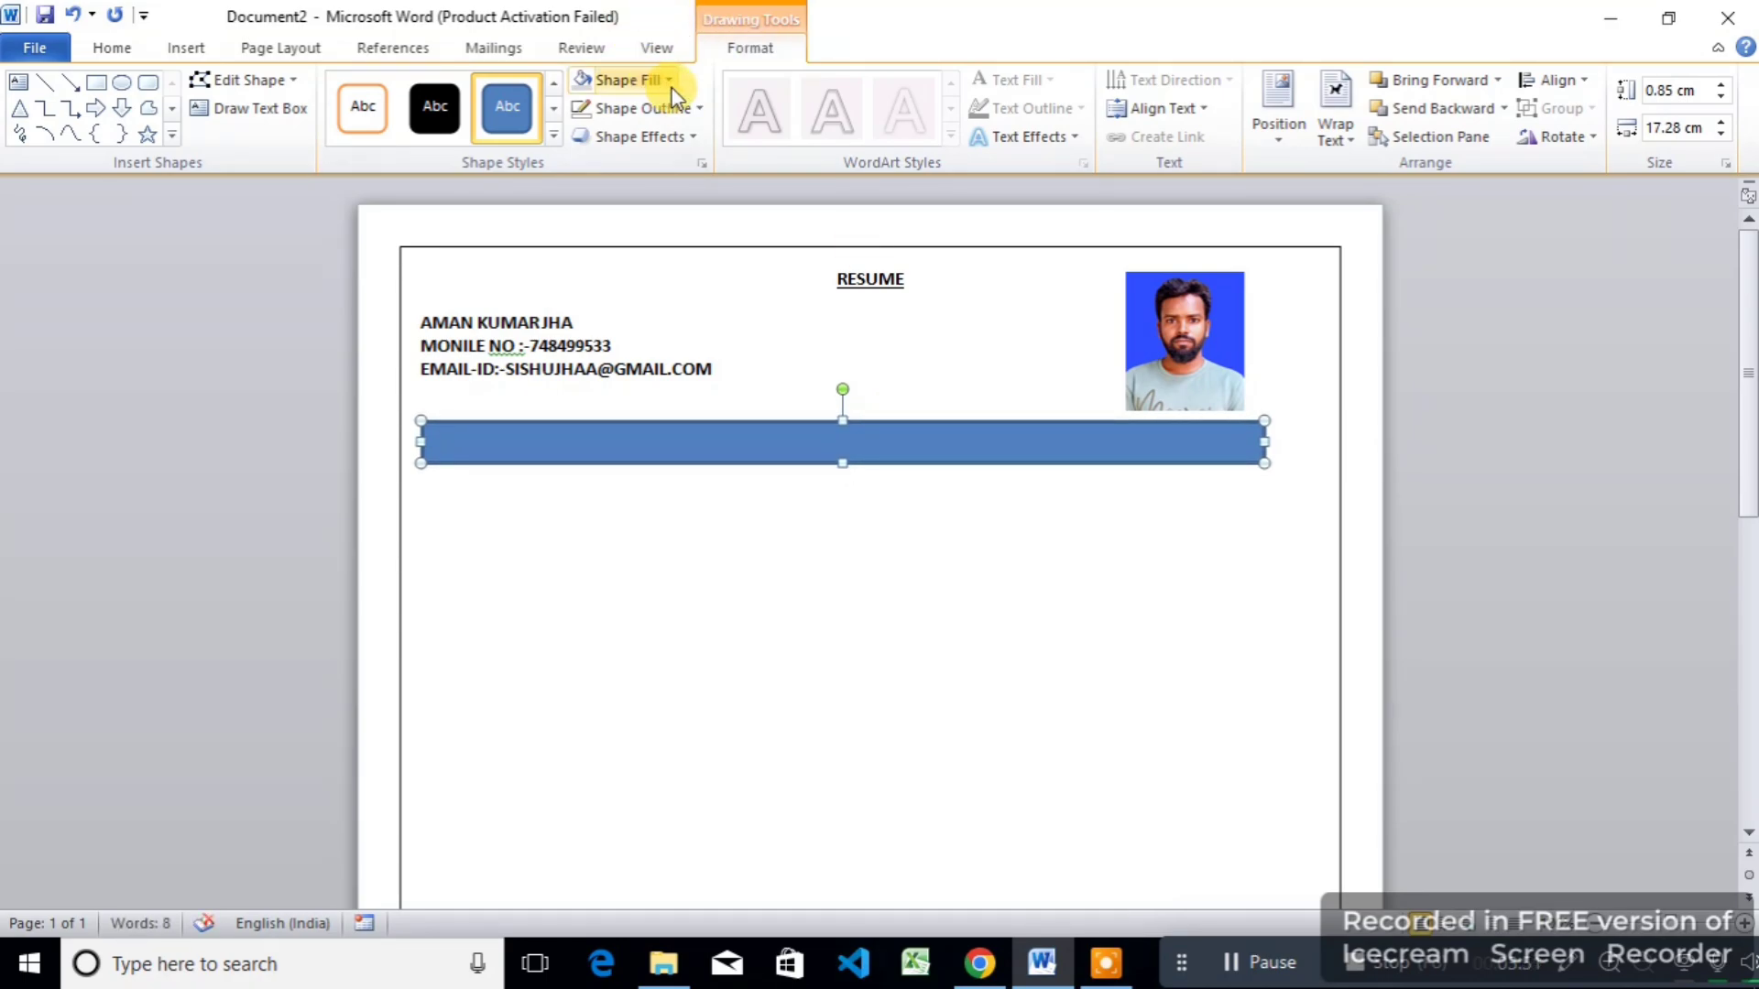
{"action": "left_click", "coordinate": [670, 81]}
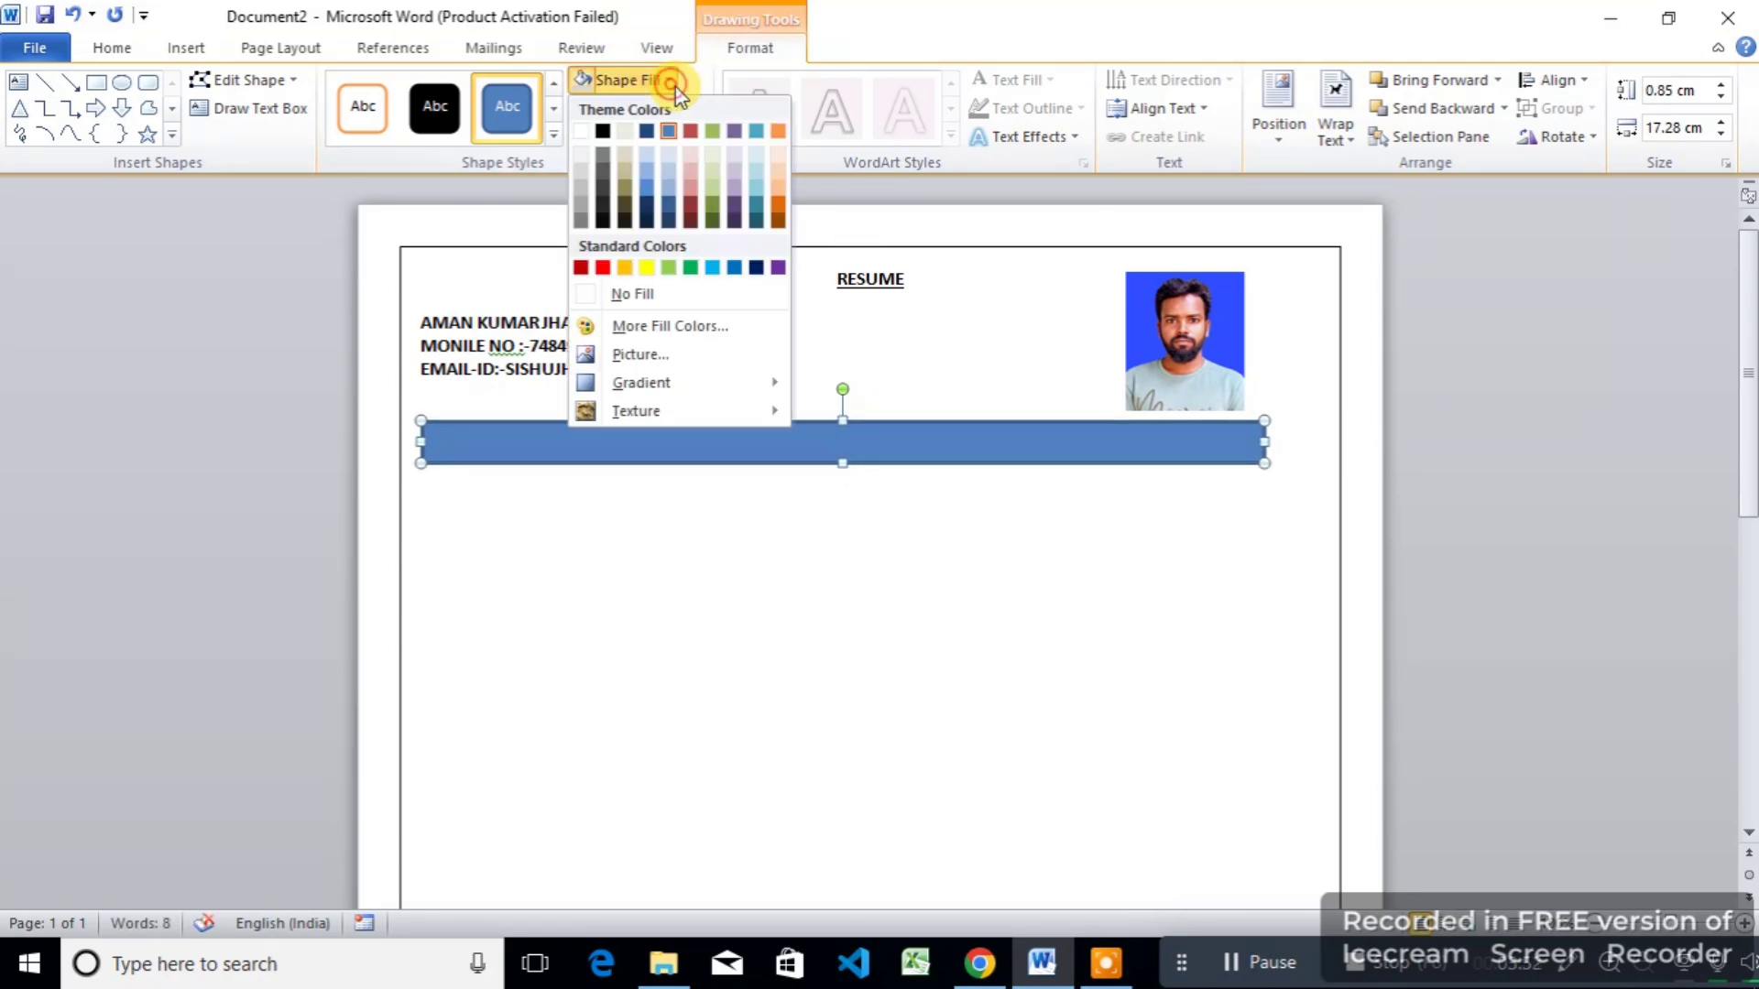
{"action": "left_click", "coordinate": [584, 162]}
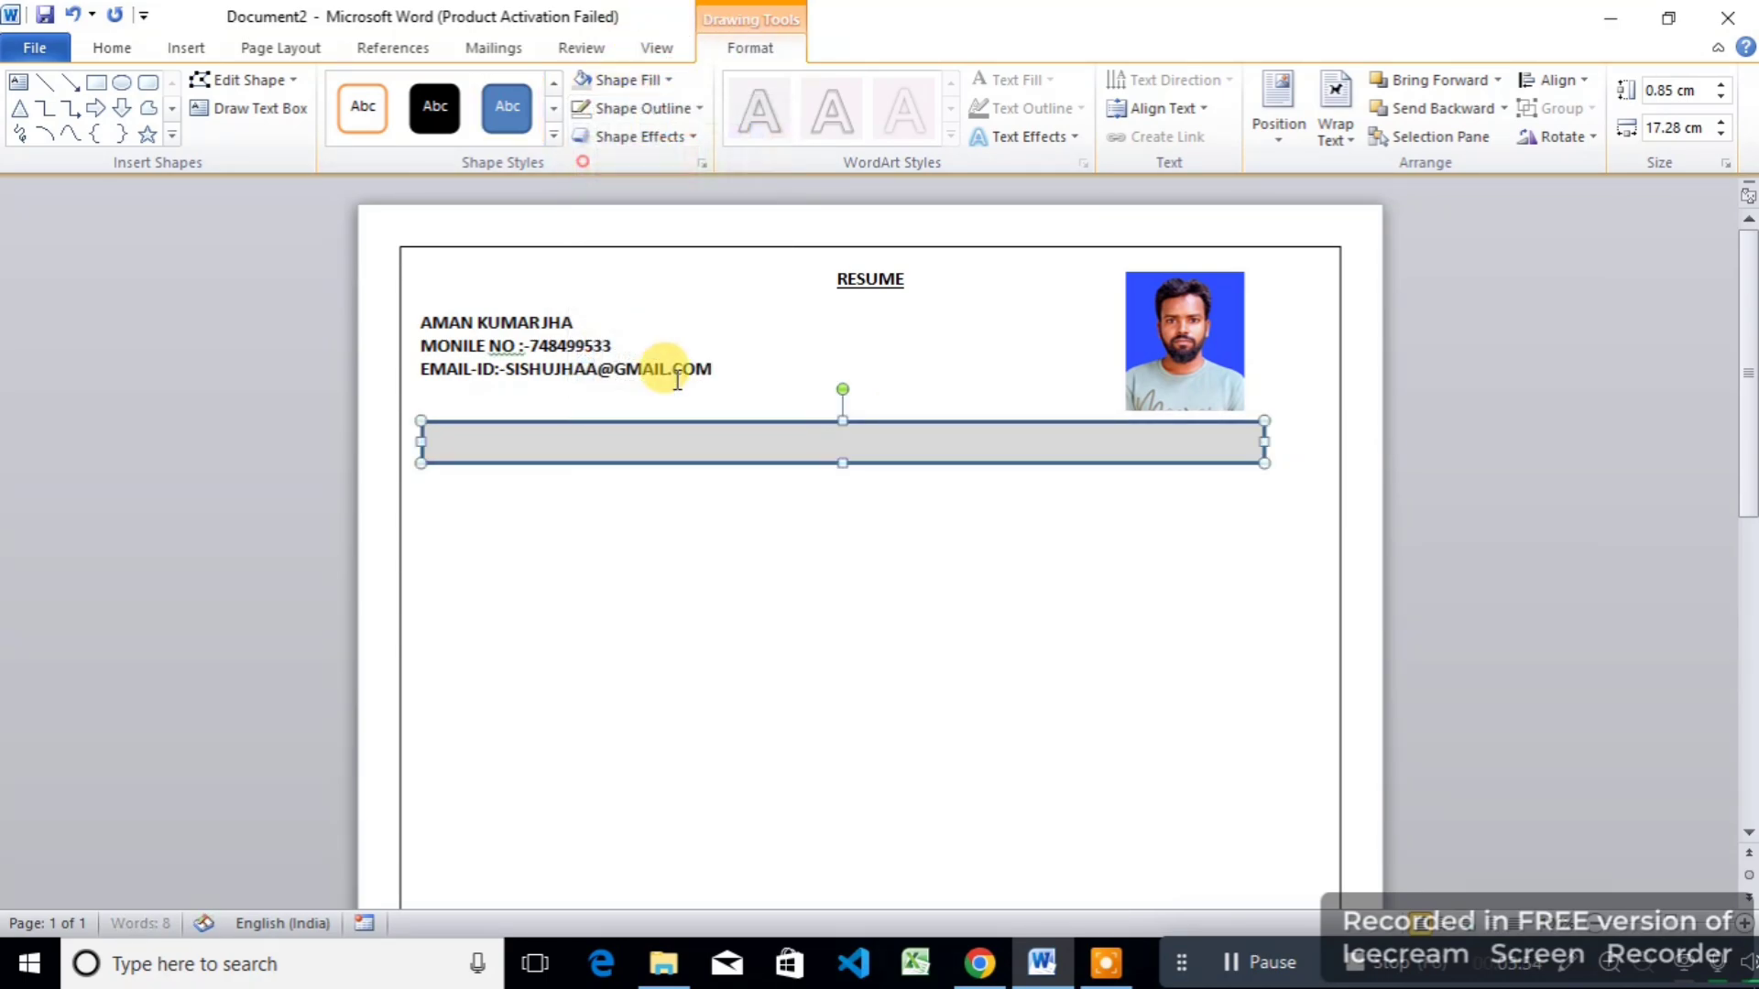
{"action": "left_click", "coordinate": [672, 108]}
{"action": "left_click", "coordinate": [637, 323]}
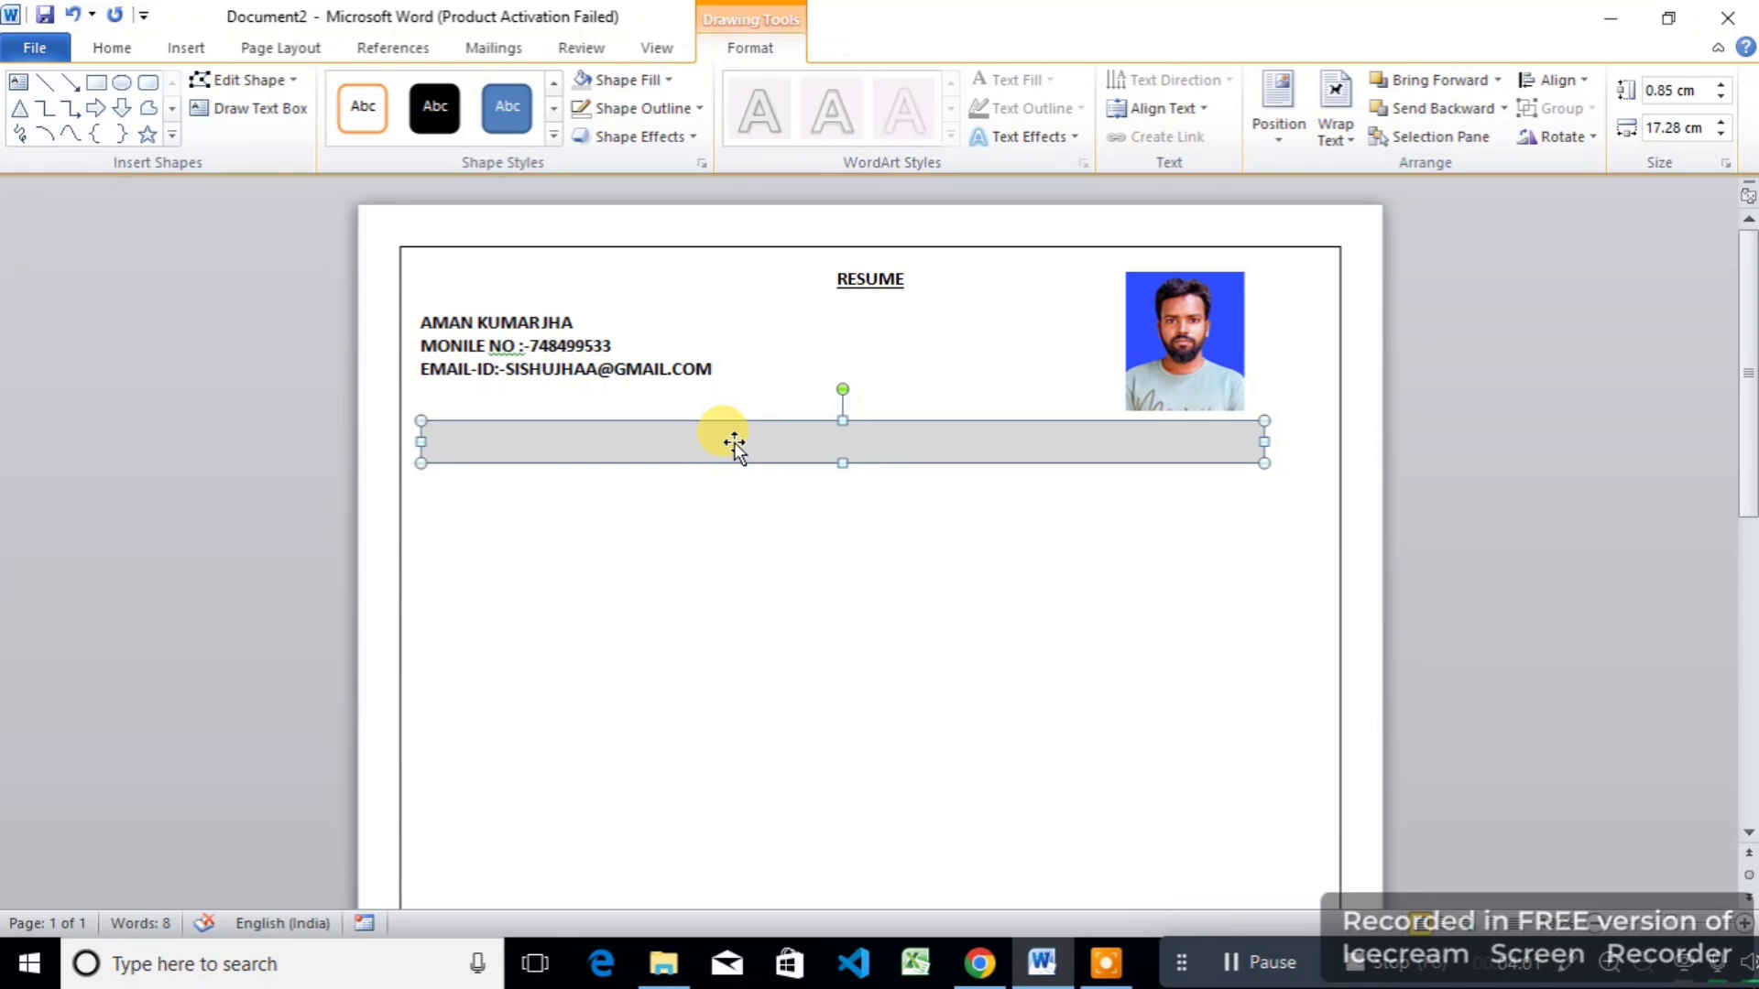
Step: Type PERSONAL INFORMATION in the grey bar and give it a dark font colour
{"action": "type", "text": "PE"}
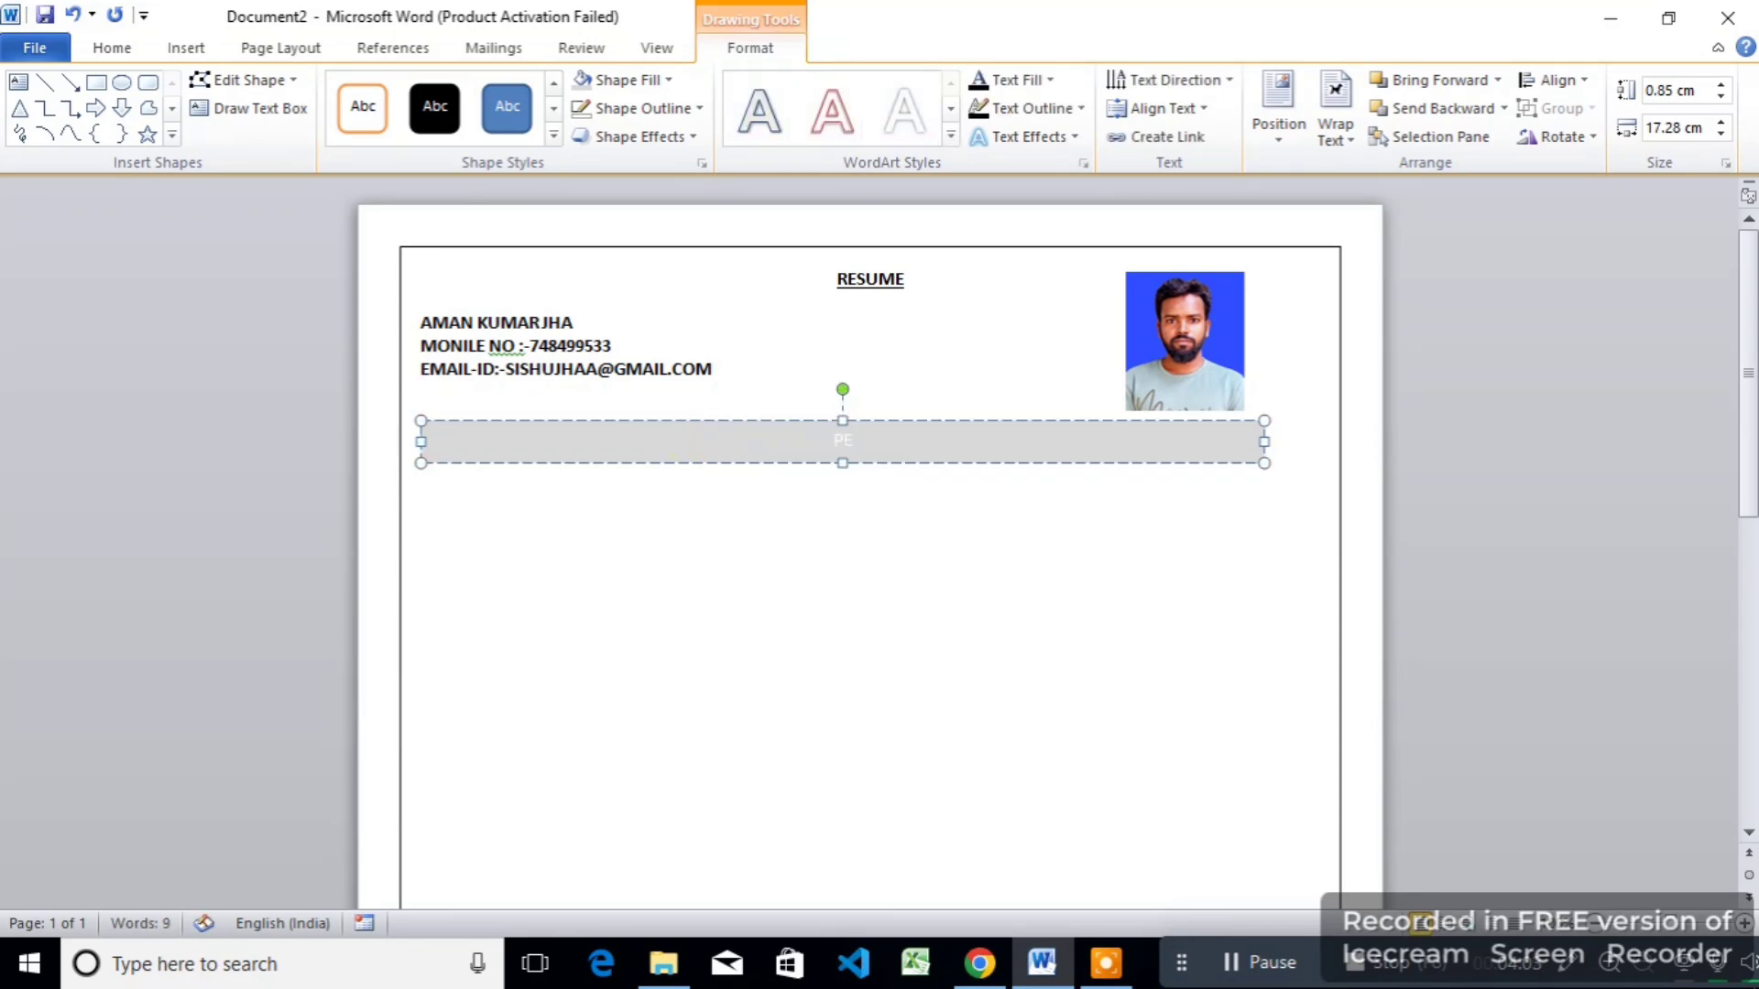
{"action": "type", "text": "RSONAL INFORMATION"}
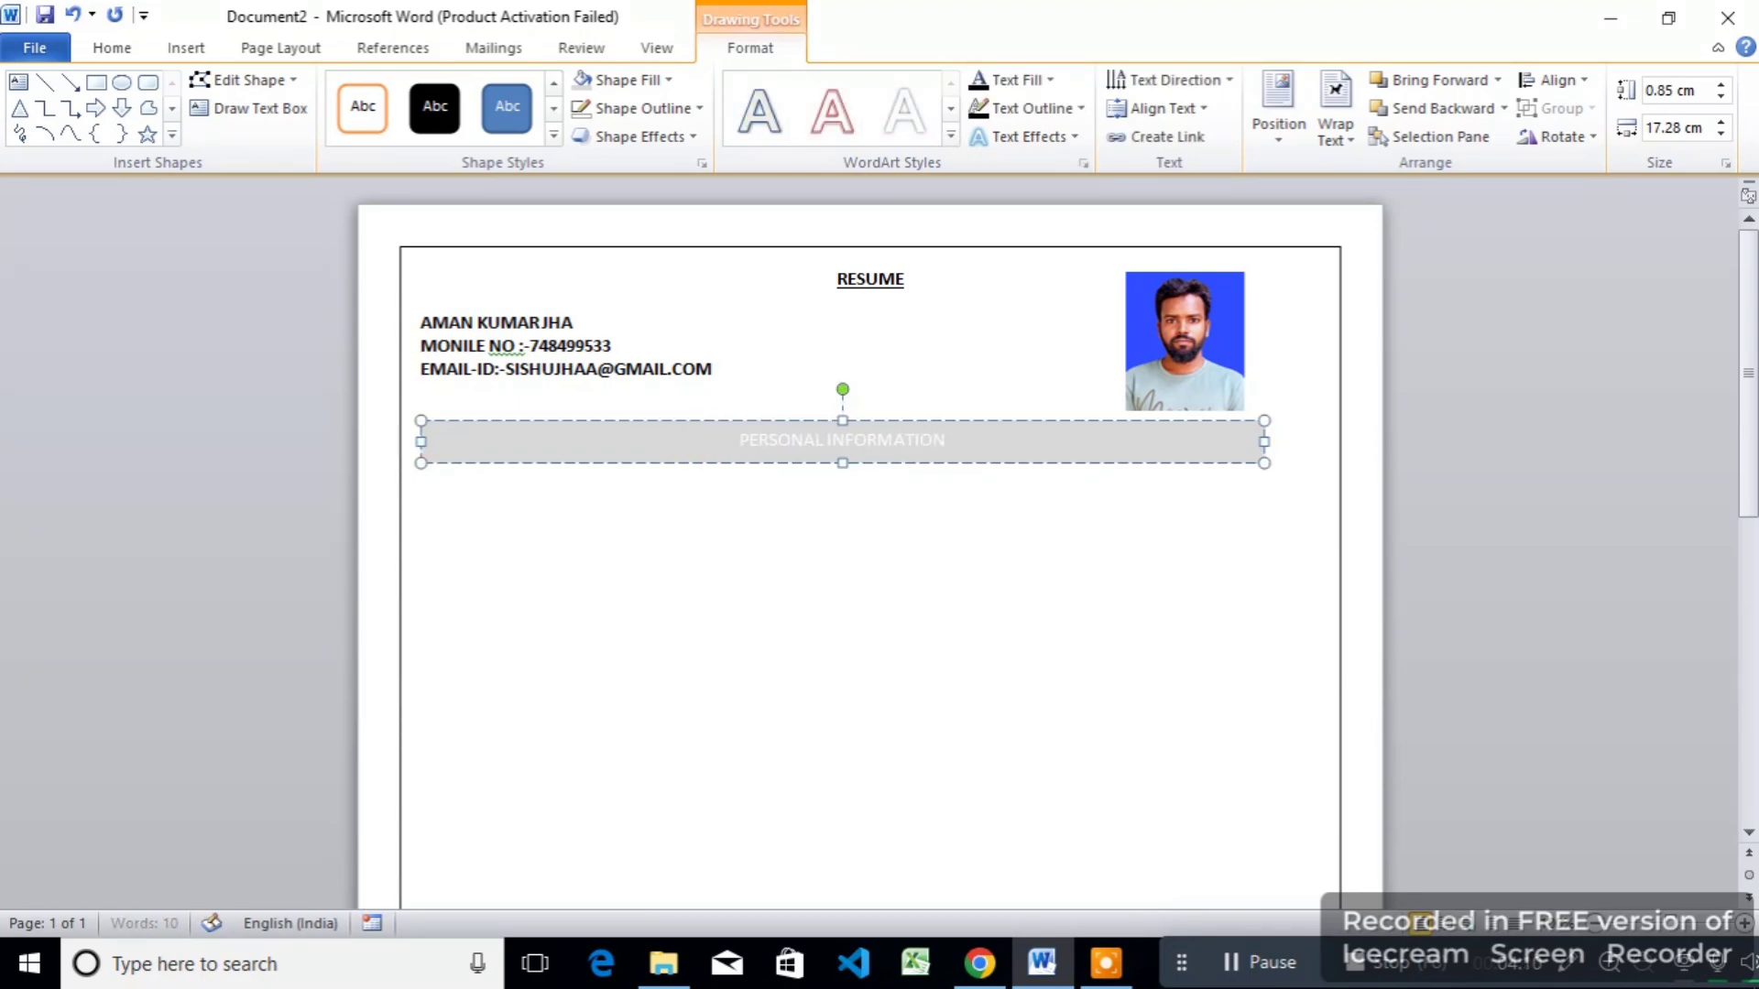
{"action": "left_click_drag", "start_coordinate": [948, 441], "coordinate": [579, 337]}
{"action": "left_click", "coordinate": [127, 50]}
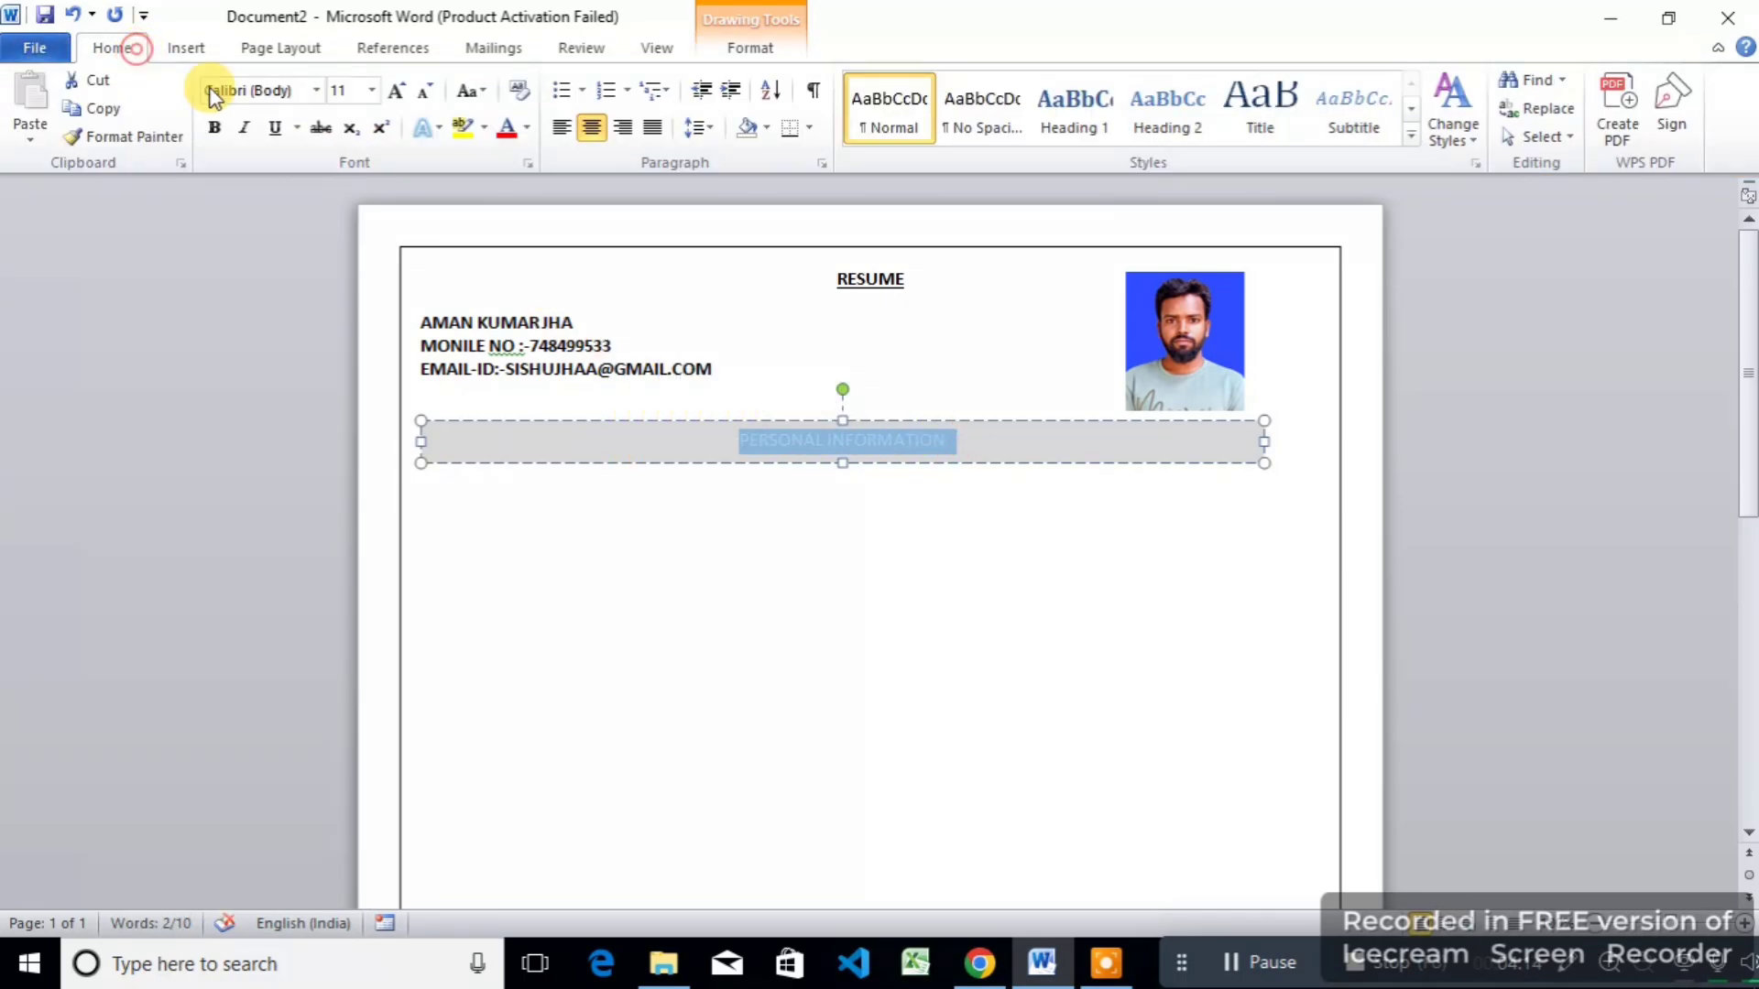
{"action": "left_click", "coordinate": [527, 128]}
{"action": "left_click", "coordinate": [527, 212]}
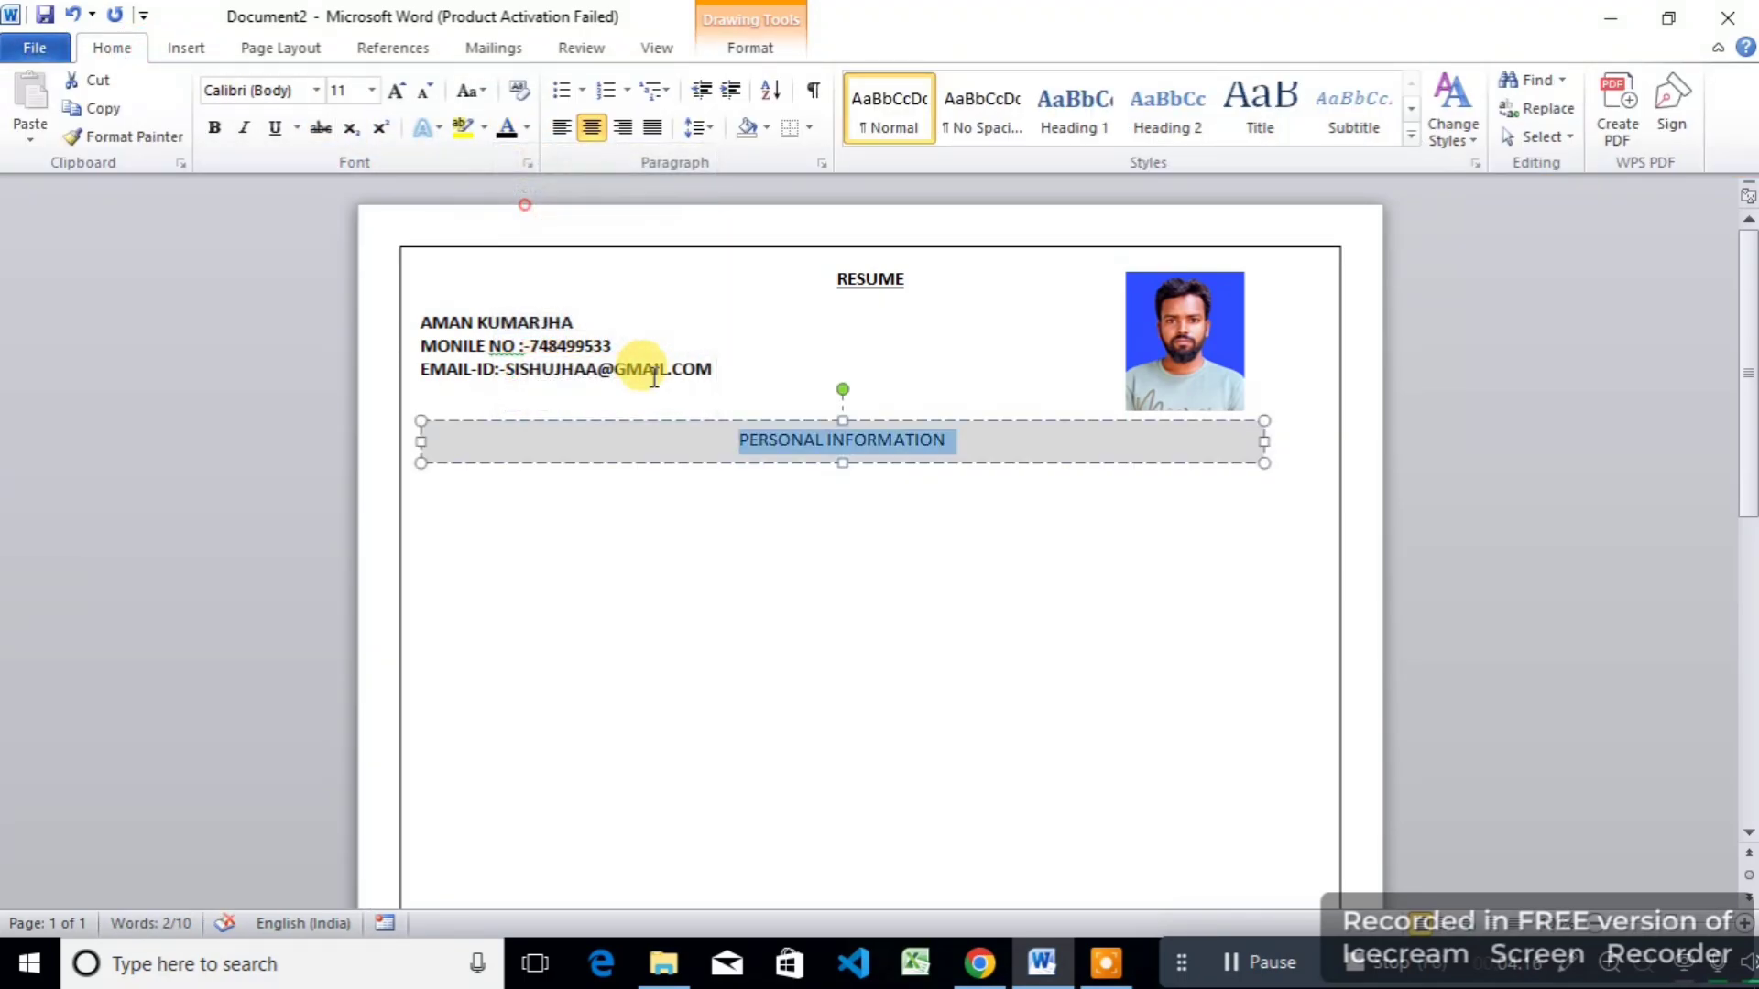
{"action": "left_click", "coordinate": [734, 444]}
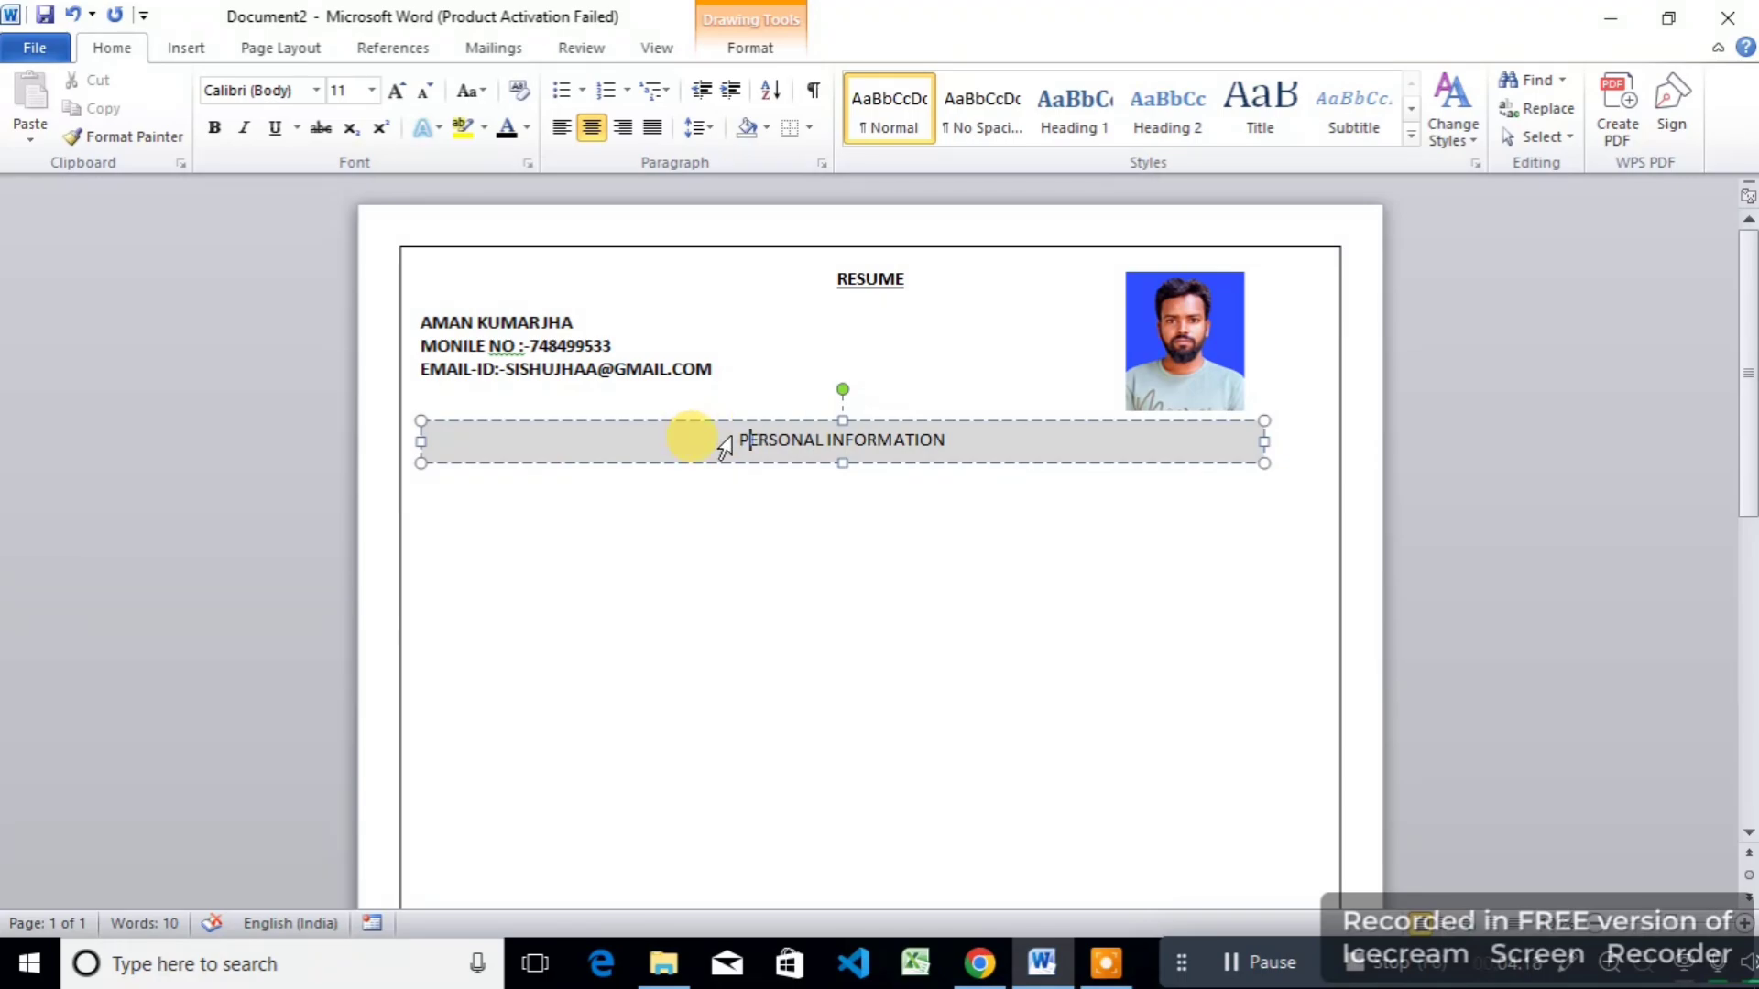
Step: Add an arrow bullet before the PERSONAL INFORMATION heading and make it bold
{"action": "left_click", "coordinate": [582, 90]}
{"action": "left_click", "coordinate": [641, 165]}
{"action": "left_click", "coordinate": [816, 542]}
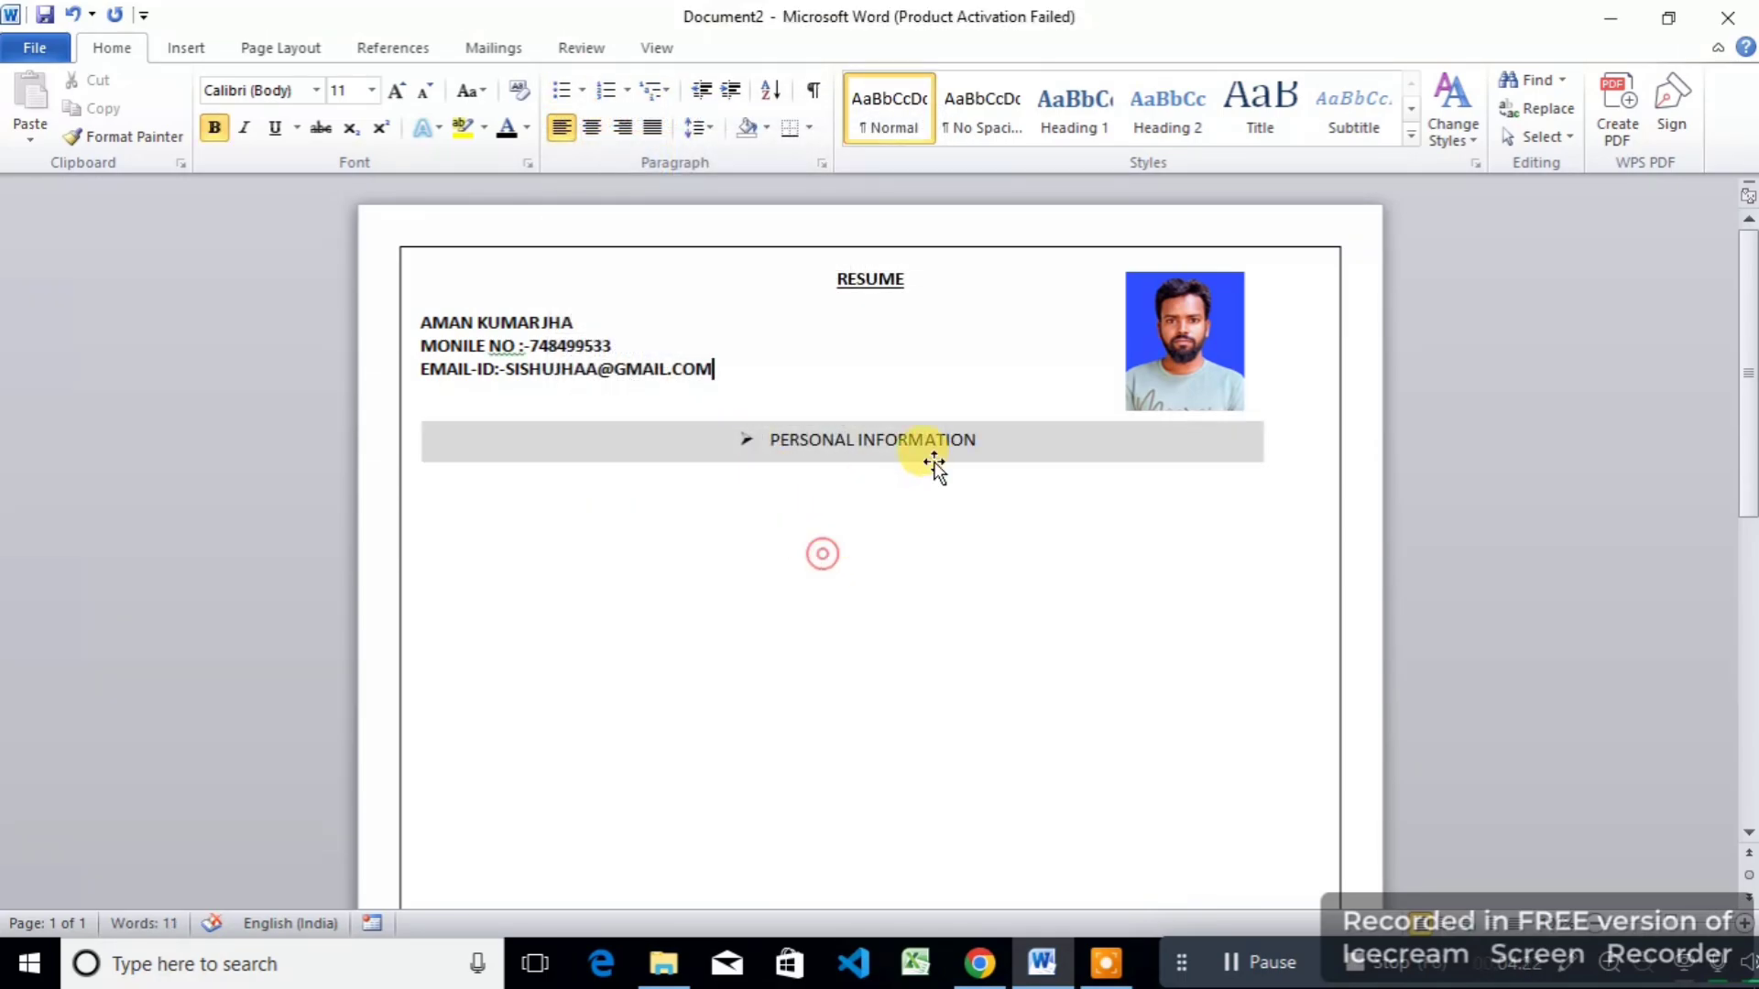
{"action": "left_click_drag", "start_coordinate": [984, 441], "coordinate": [628, 424]}
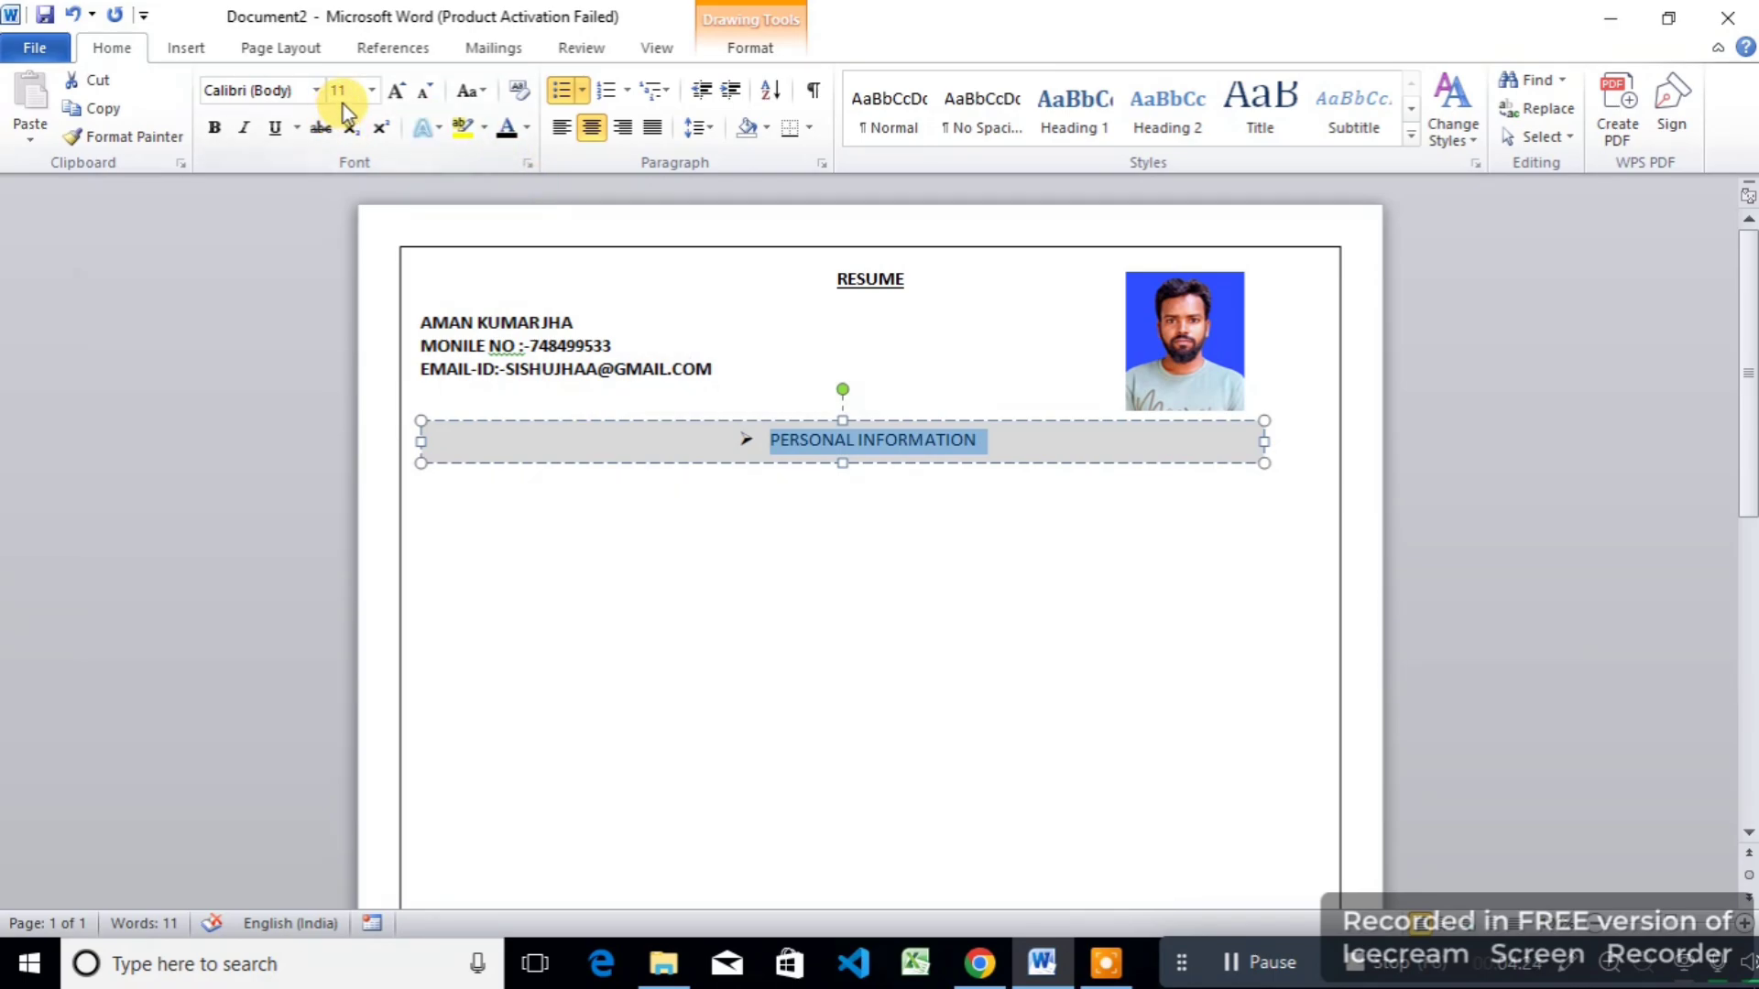
{"action": "left_click", "coordinate": [214, 131]}
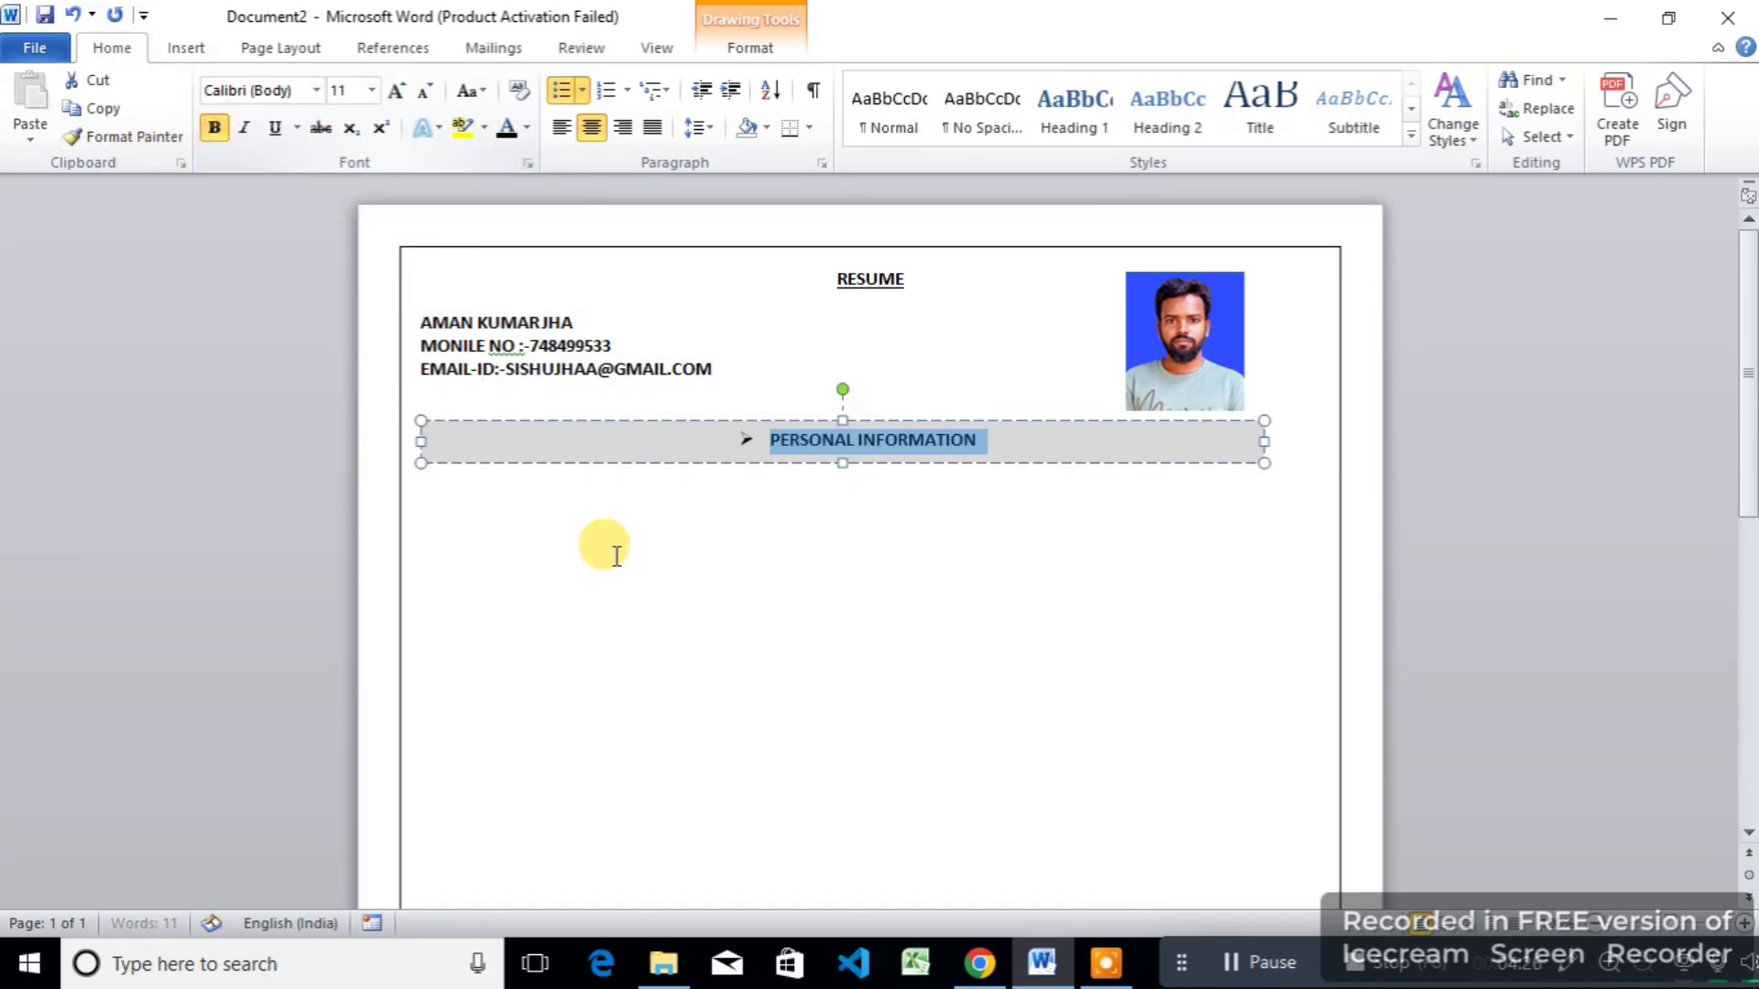
{"action": "left_click", "coordinate": [639, 589]}
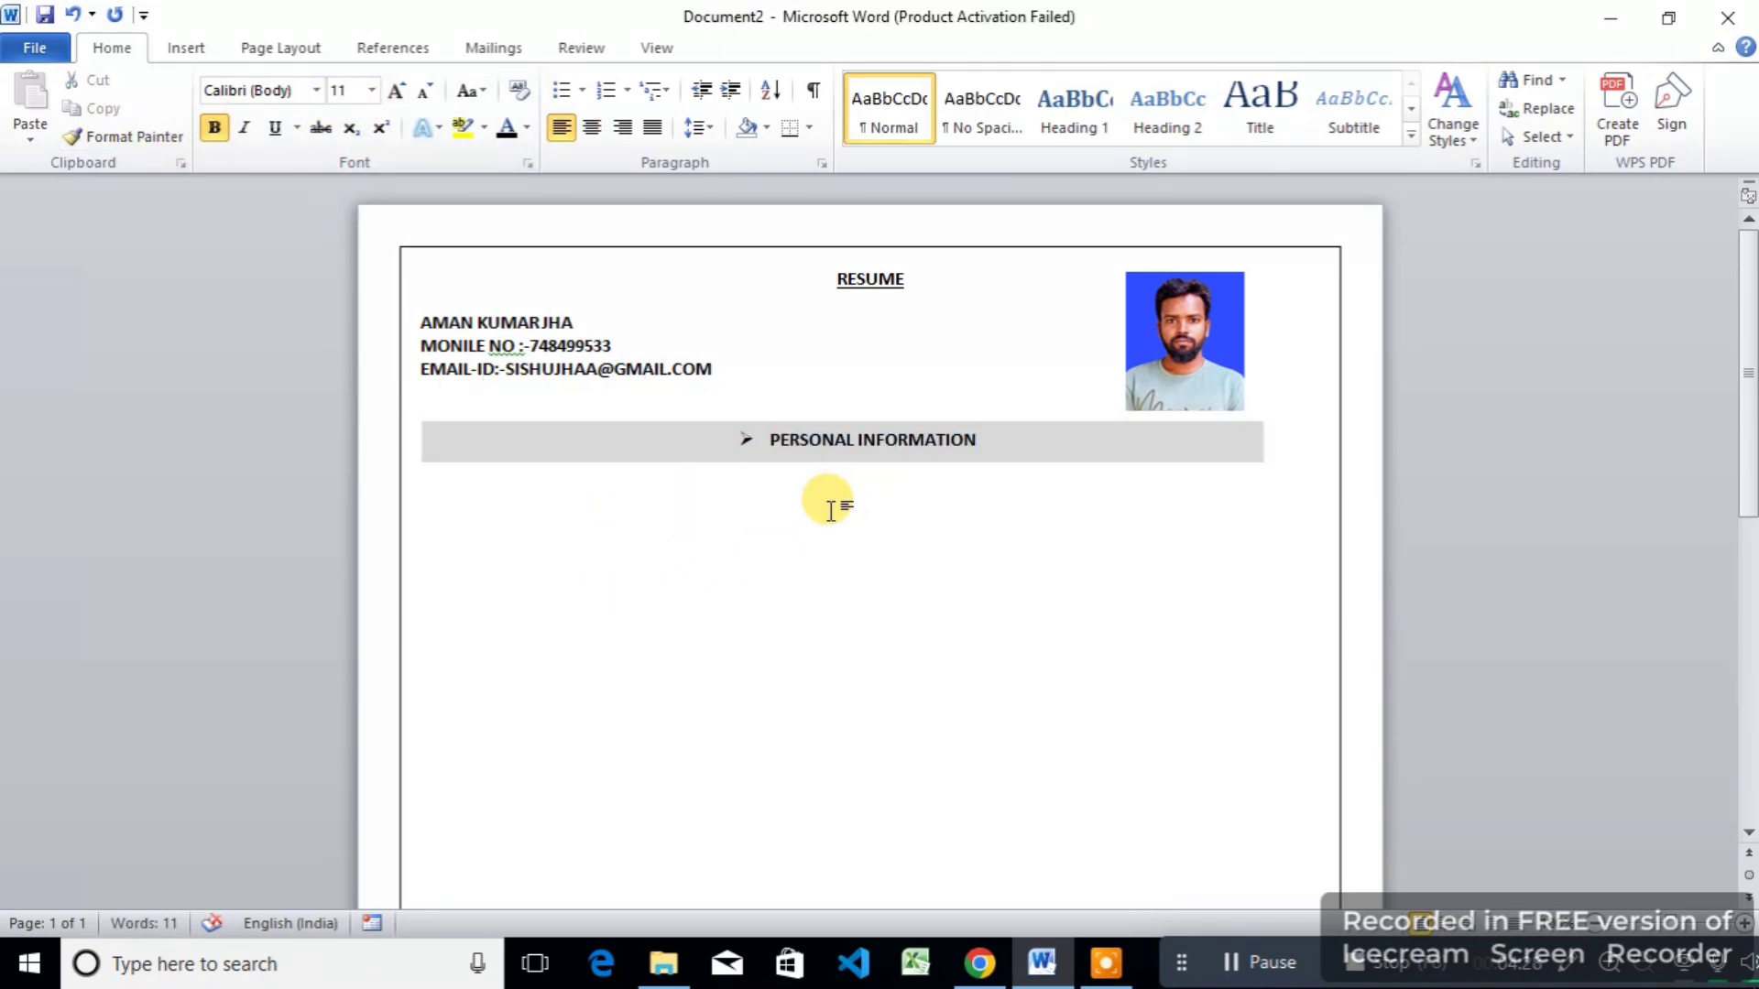
Step: Under the bar, enter the NAME and FATHER'S NAME rows with tab-aligned ':-' values
{"action": "key", "text": "ctrl+z"}
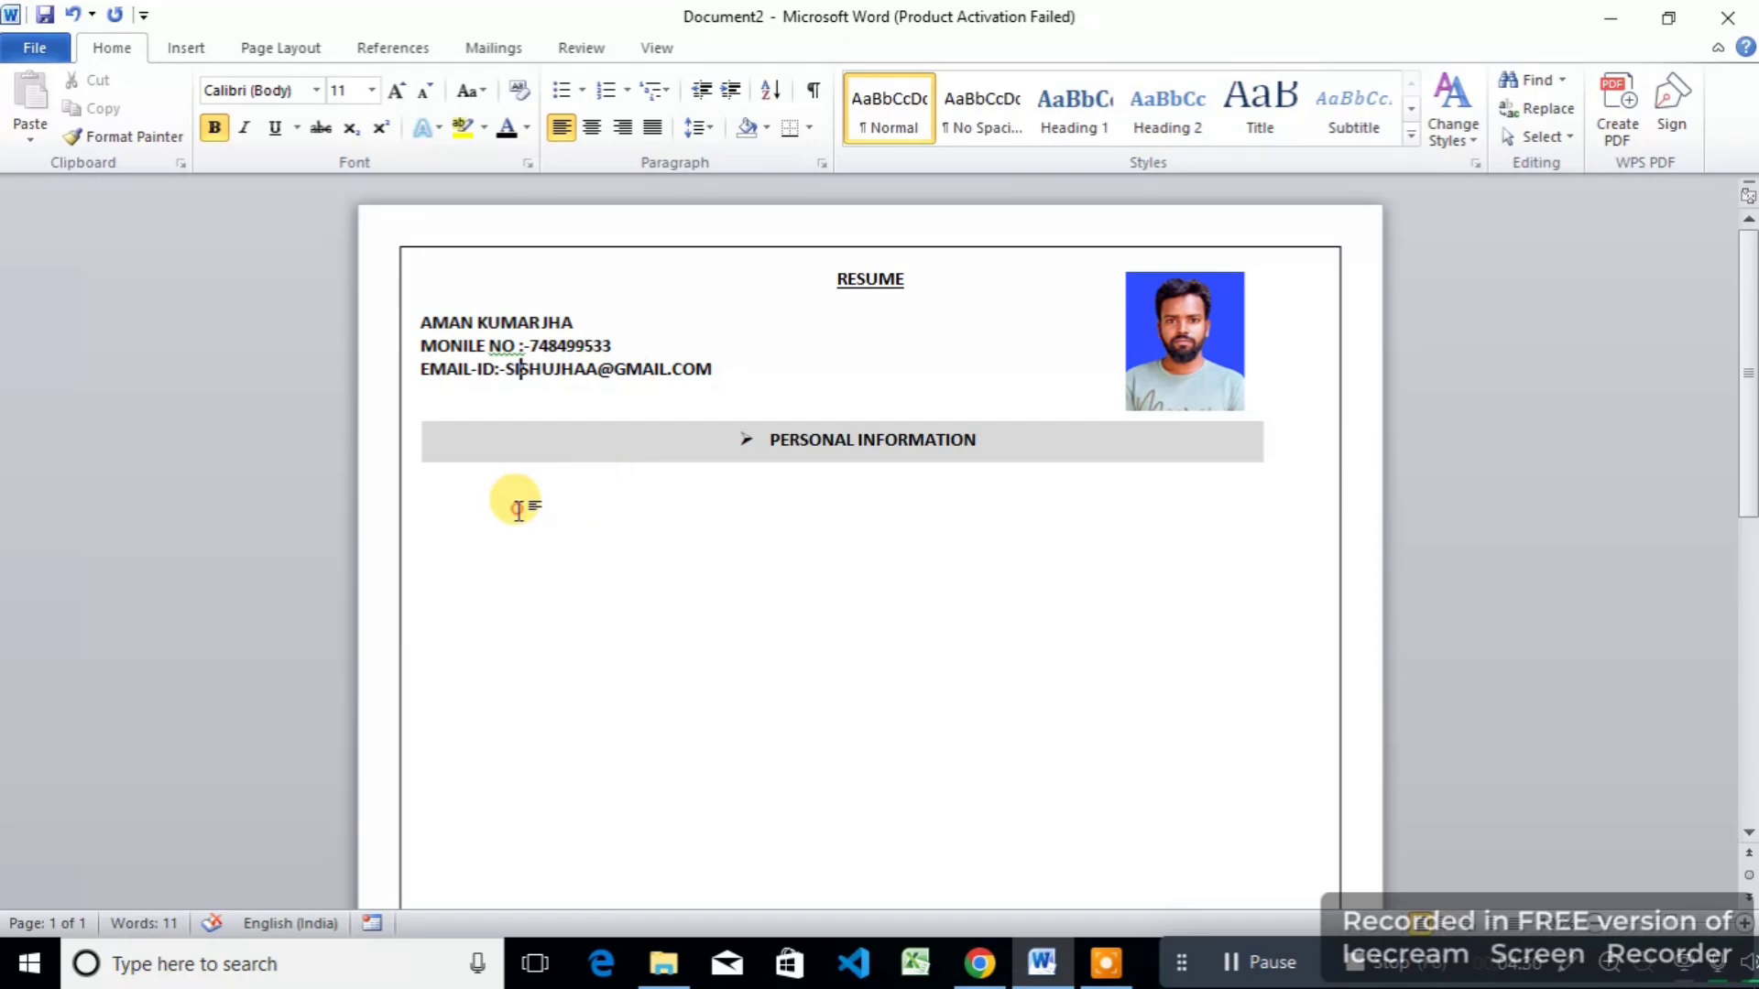
{"action": "key", "text": "ctrl+y"}
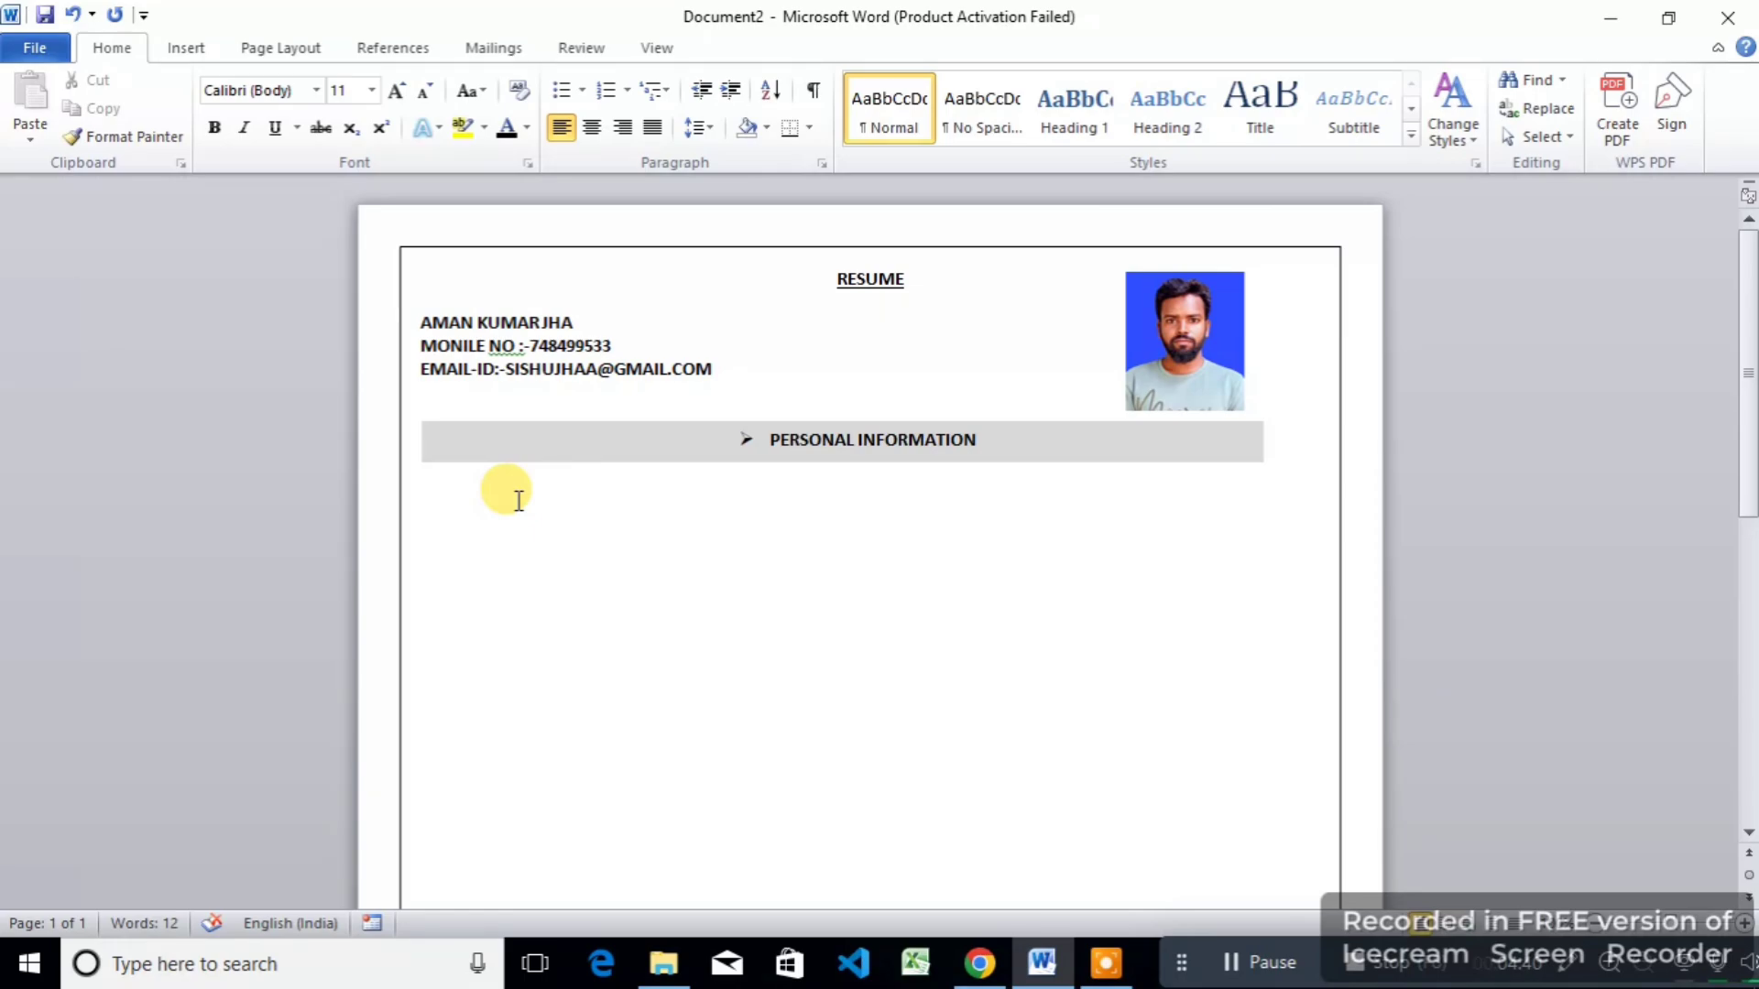
{"action": "left_click", "coordinate": [507, 493]}
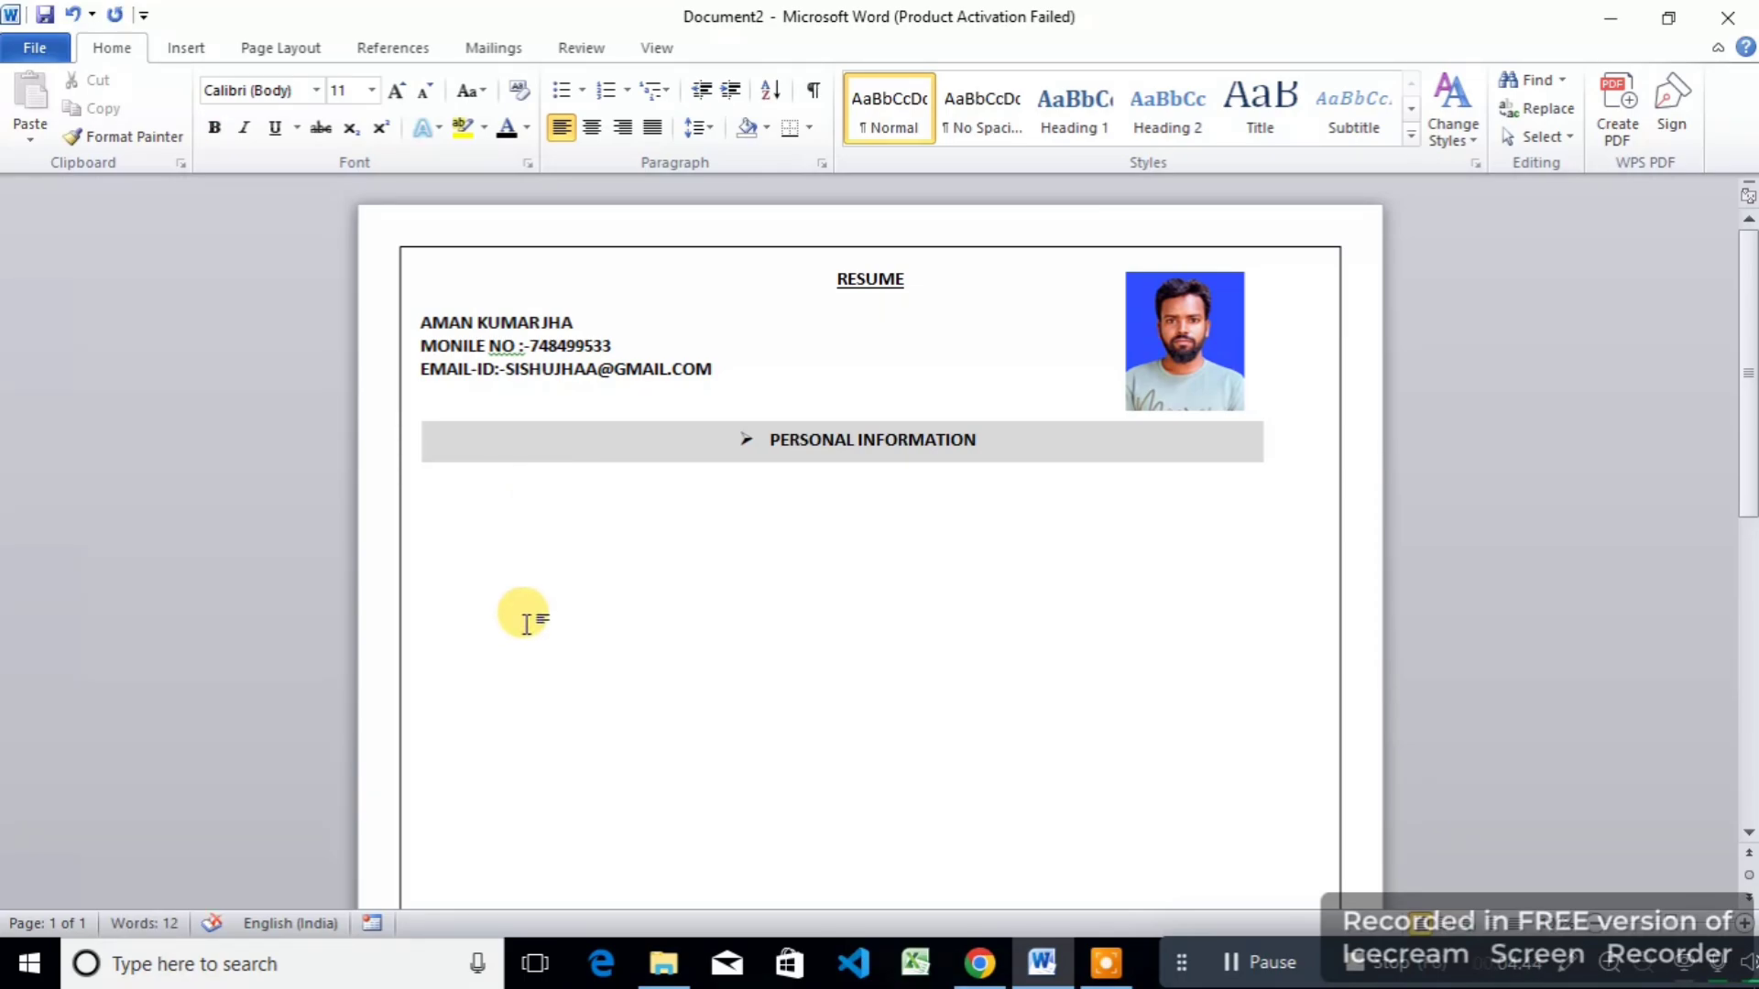
{"action": "type", "text": "NAME"}
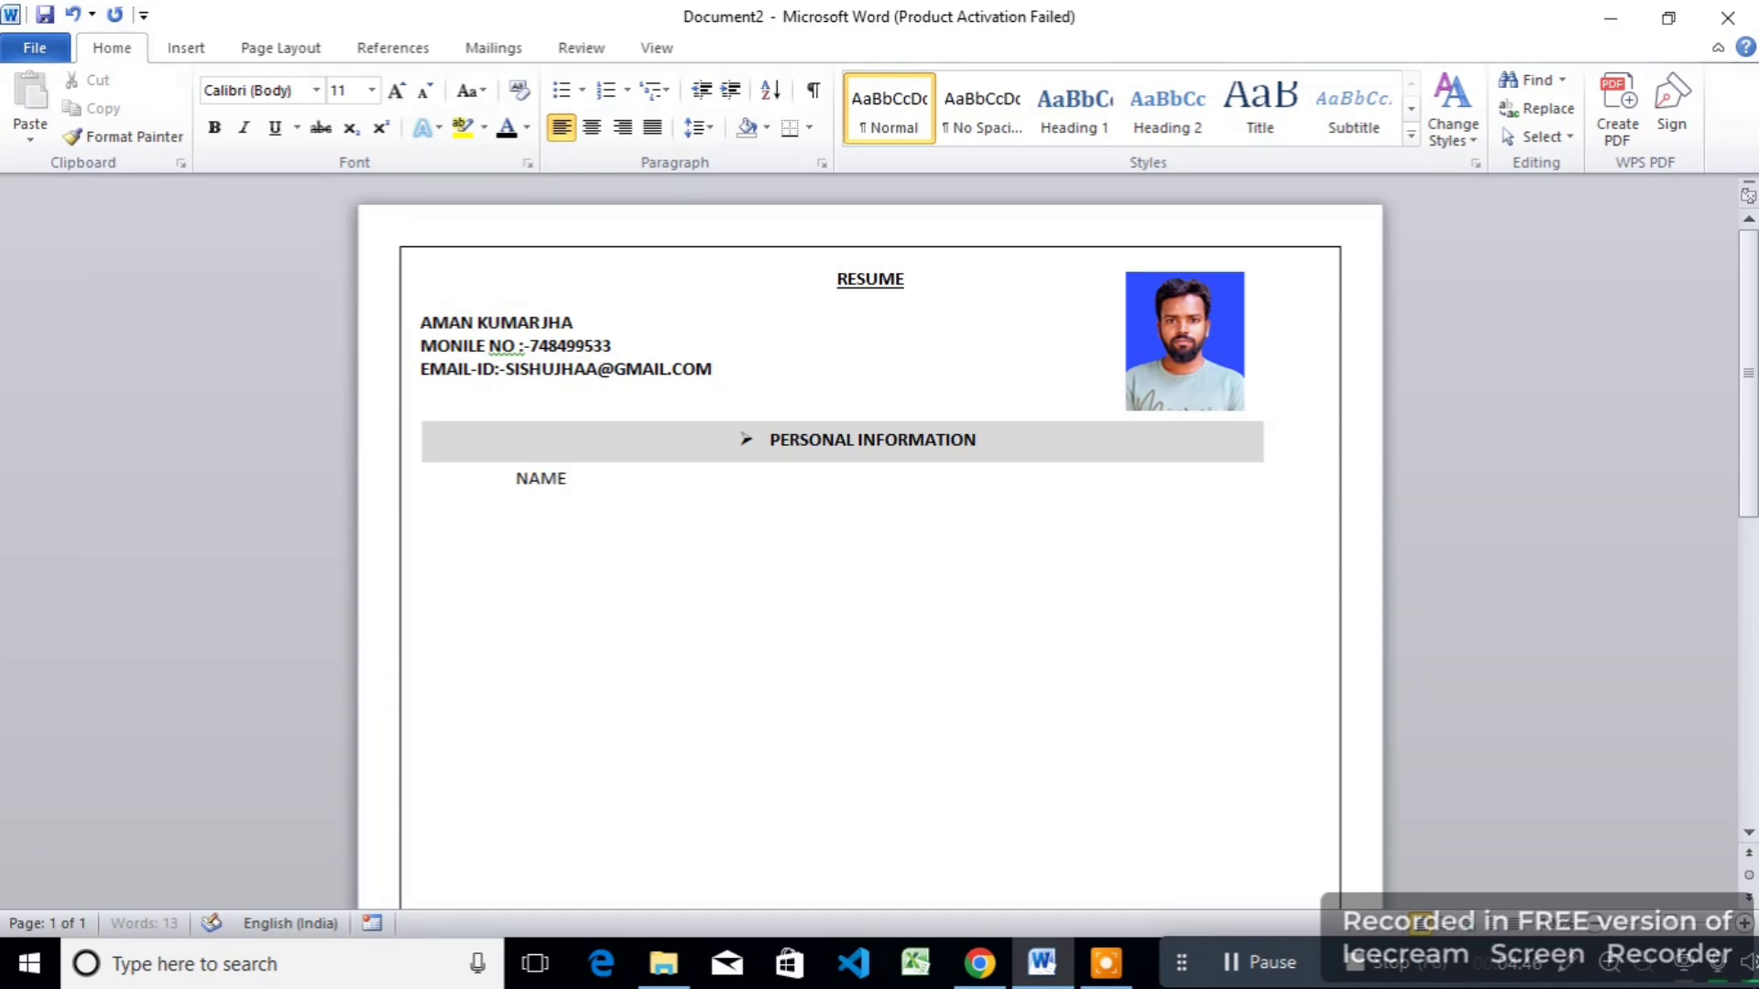
{"action": "type", "text": ":"}
{"action": "key", "text": "Tab"}
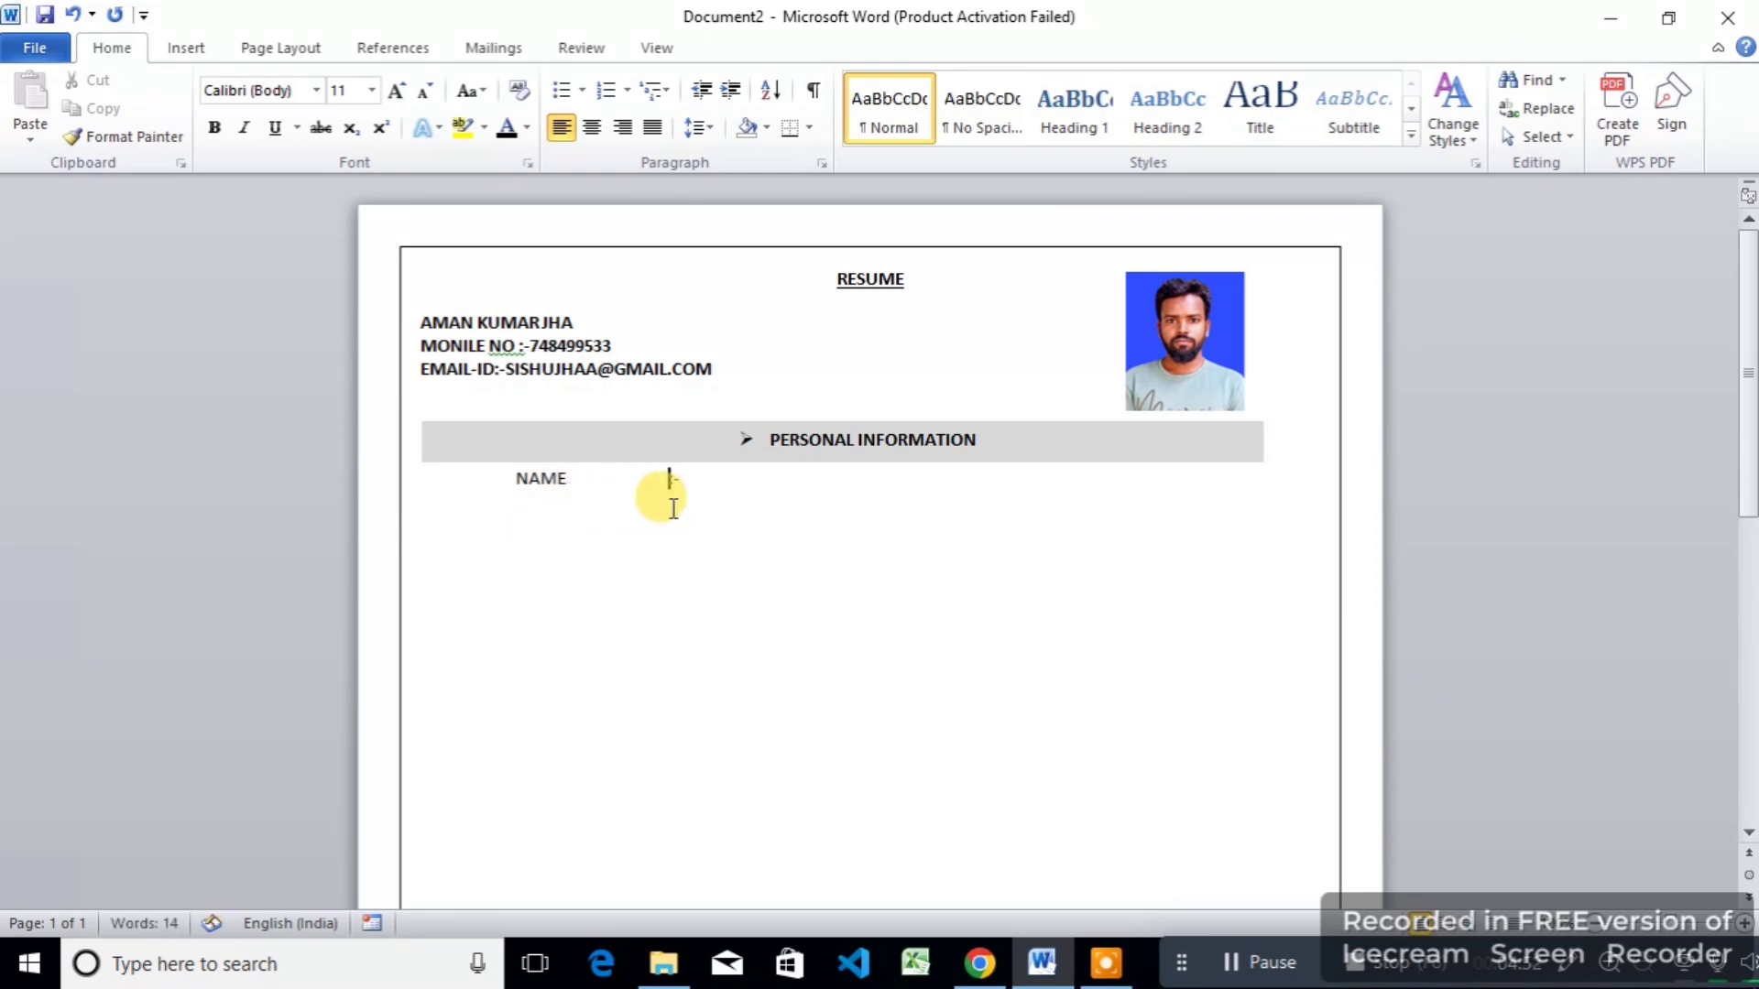
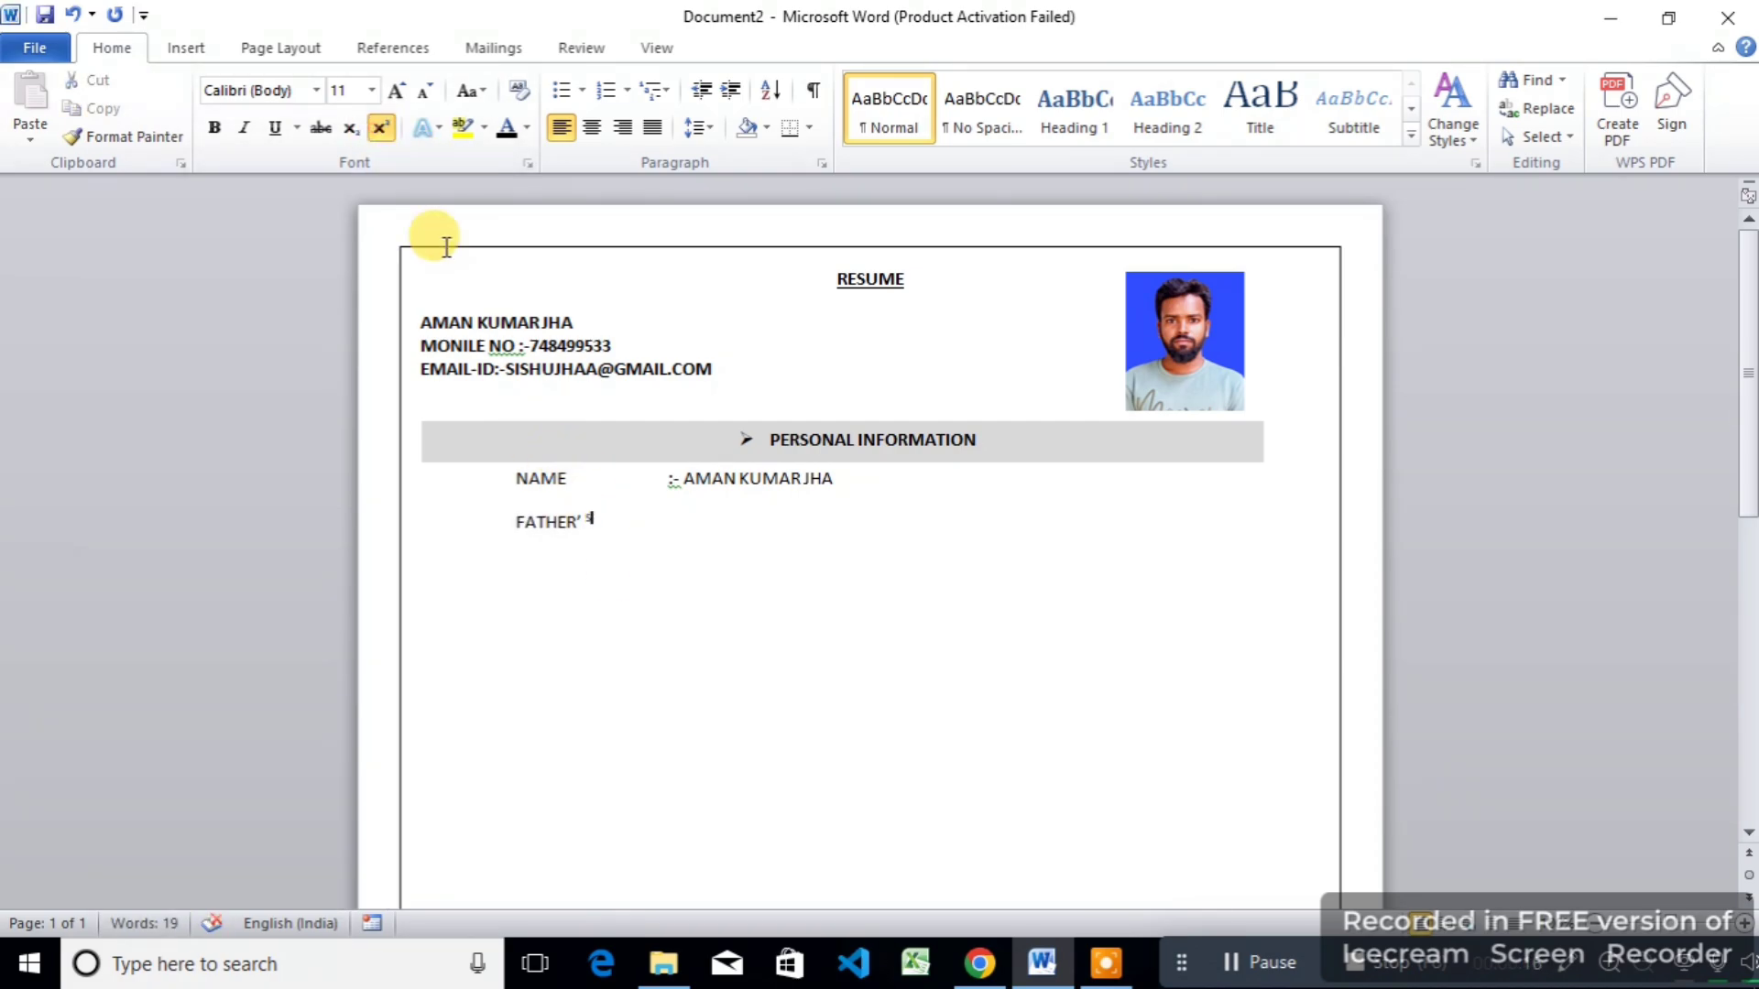
{"action": "type", "text": "NMAE:-"}
{"action": "key", "text": "Left"}
{"action": "key", "text": "Left"}
{"action": "key", "text": "Tab"}
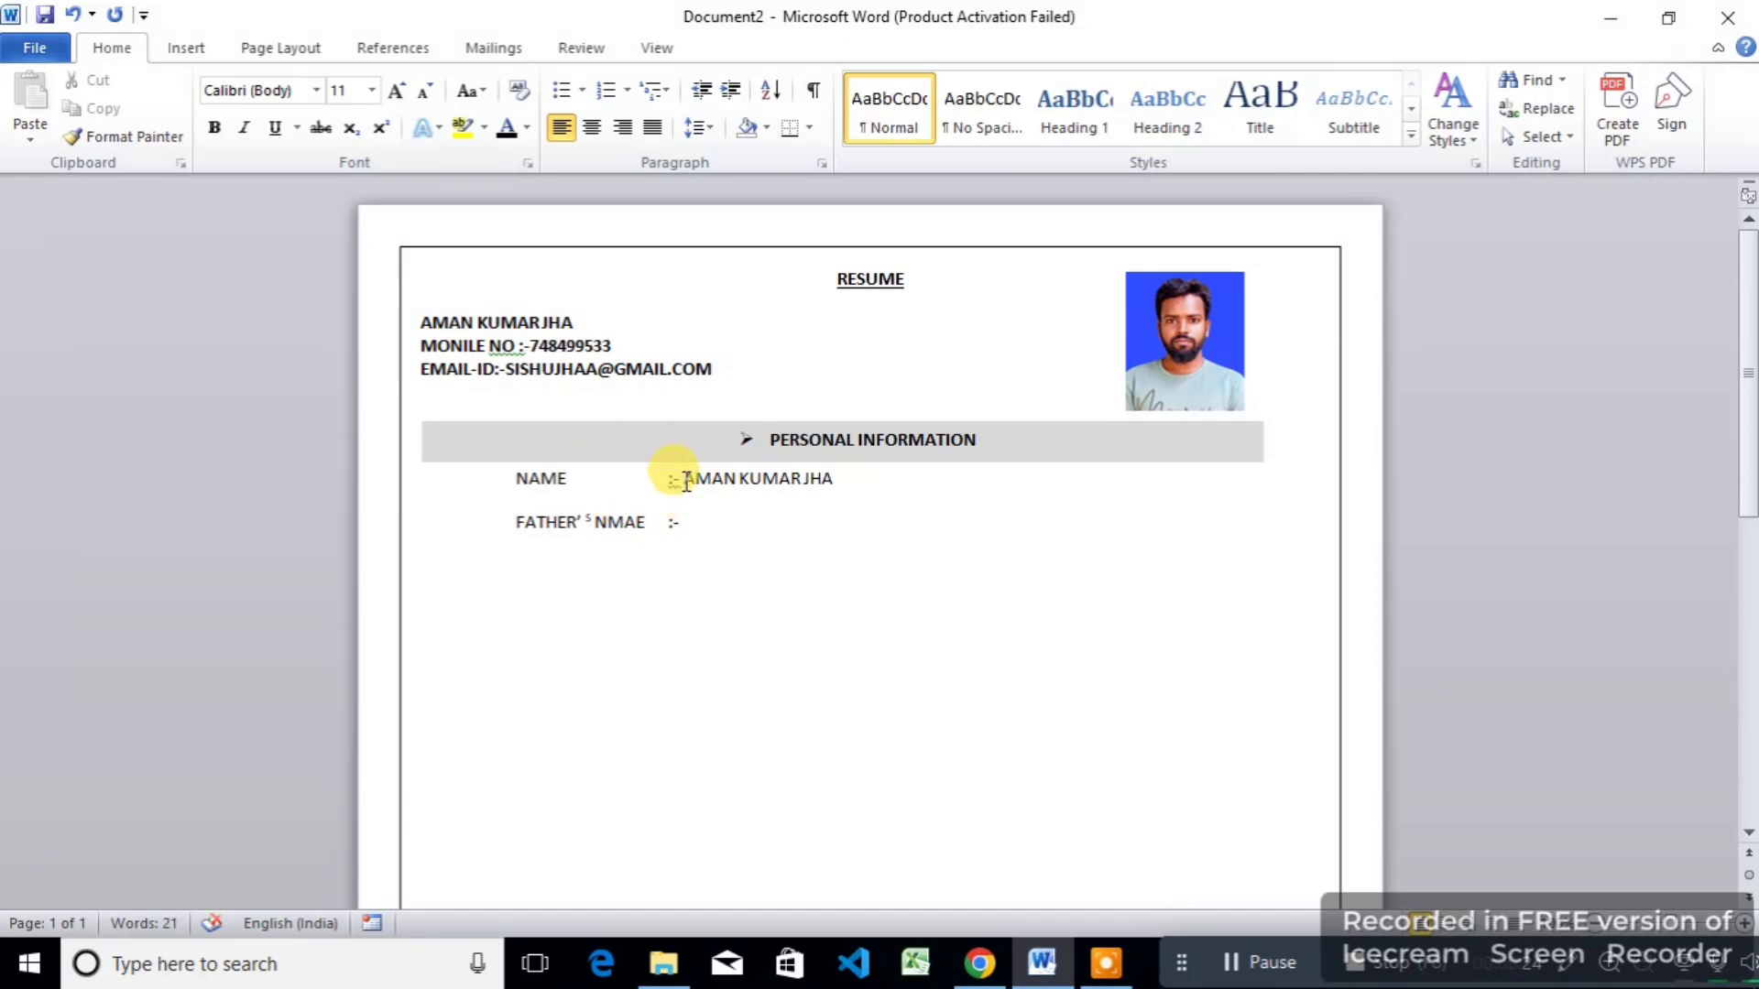
{"action": "left_click", "coordinate": [689, 523]}
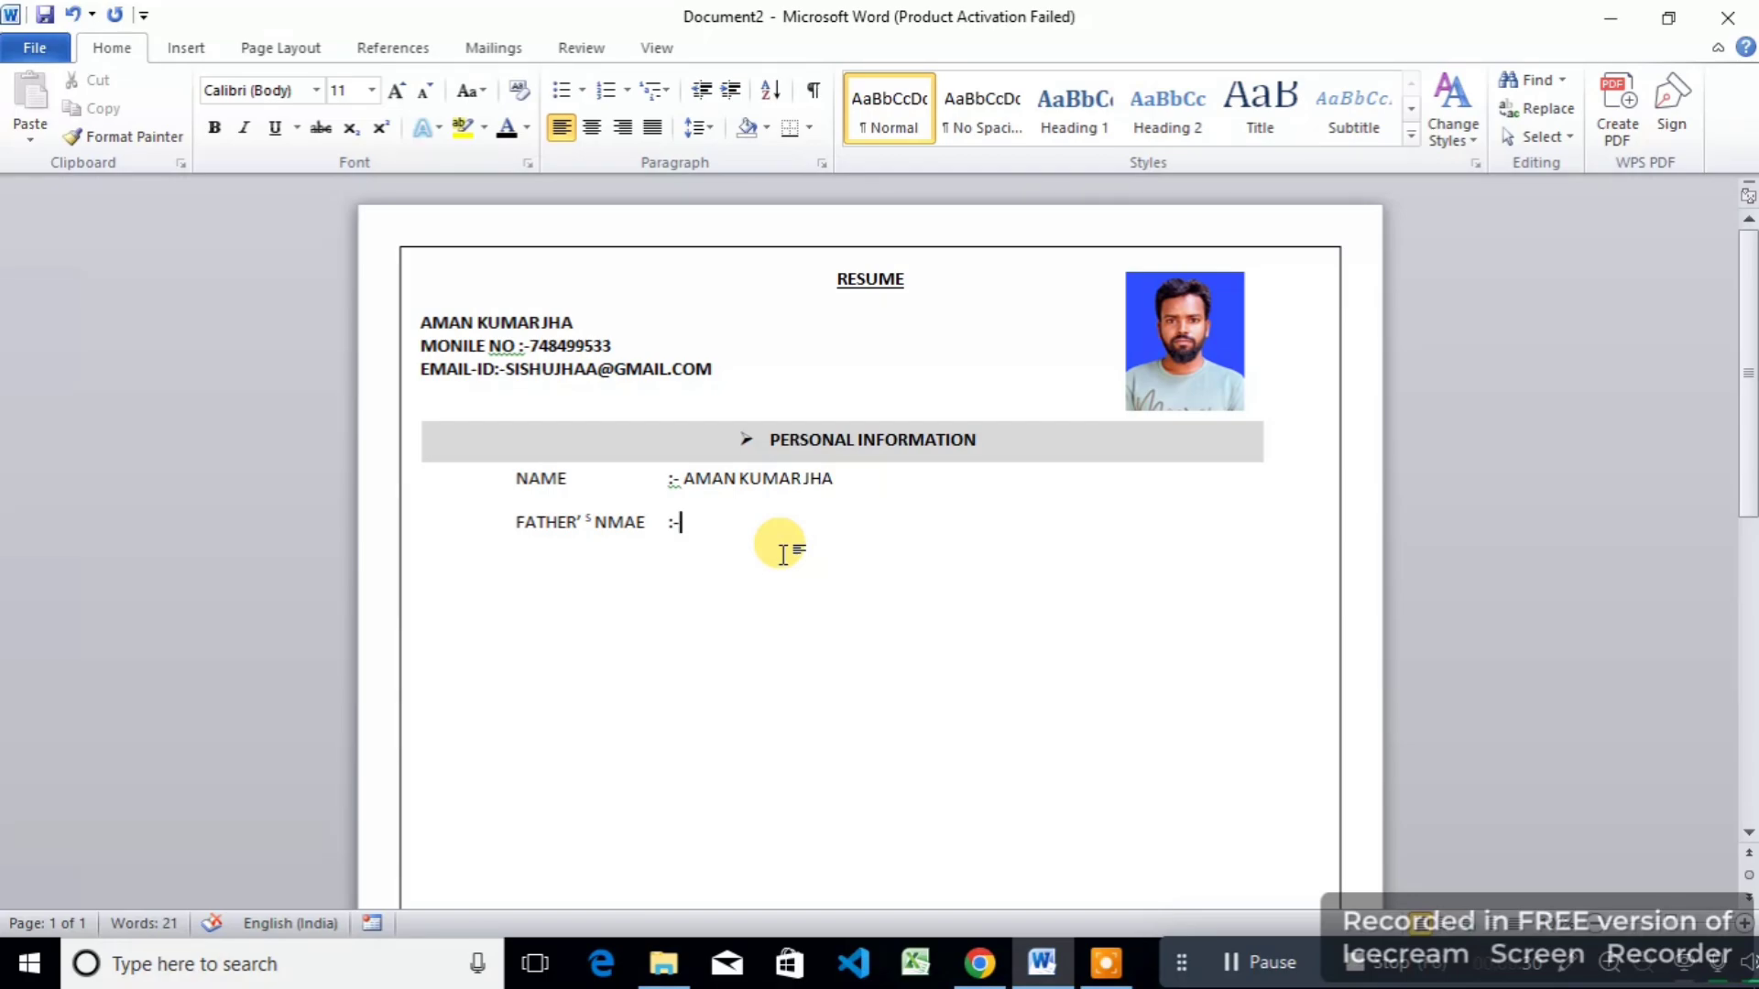
{"action": "type", "text": "R’"}
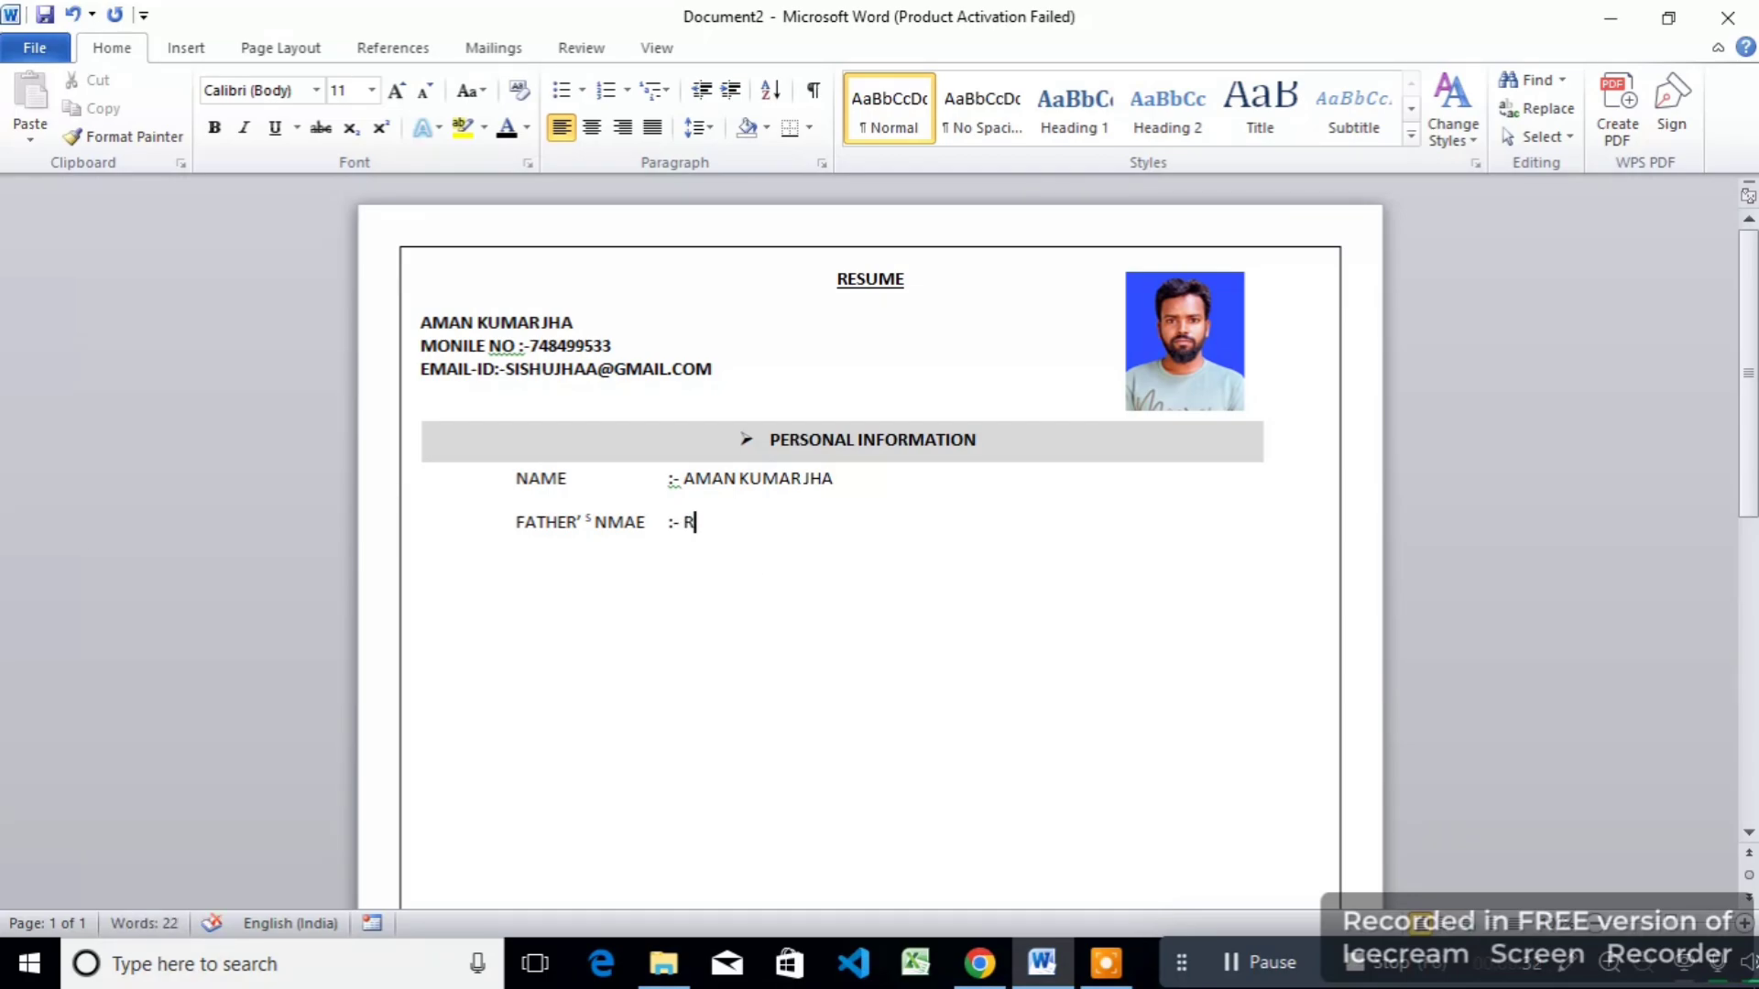
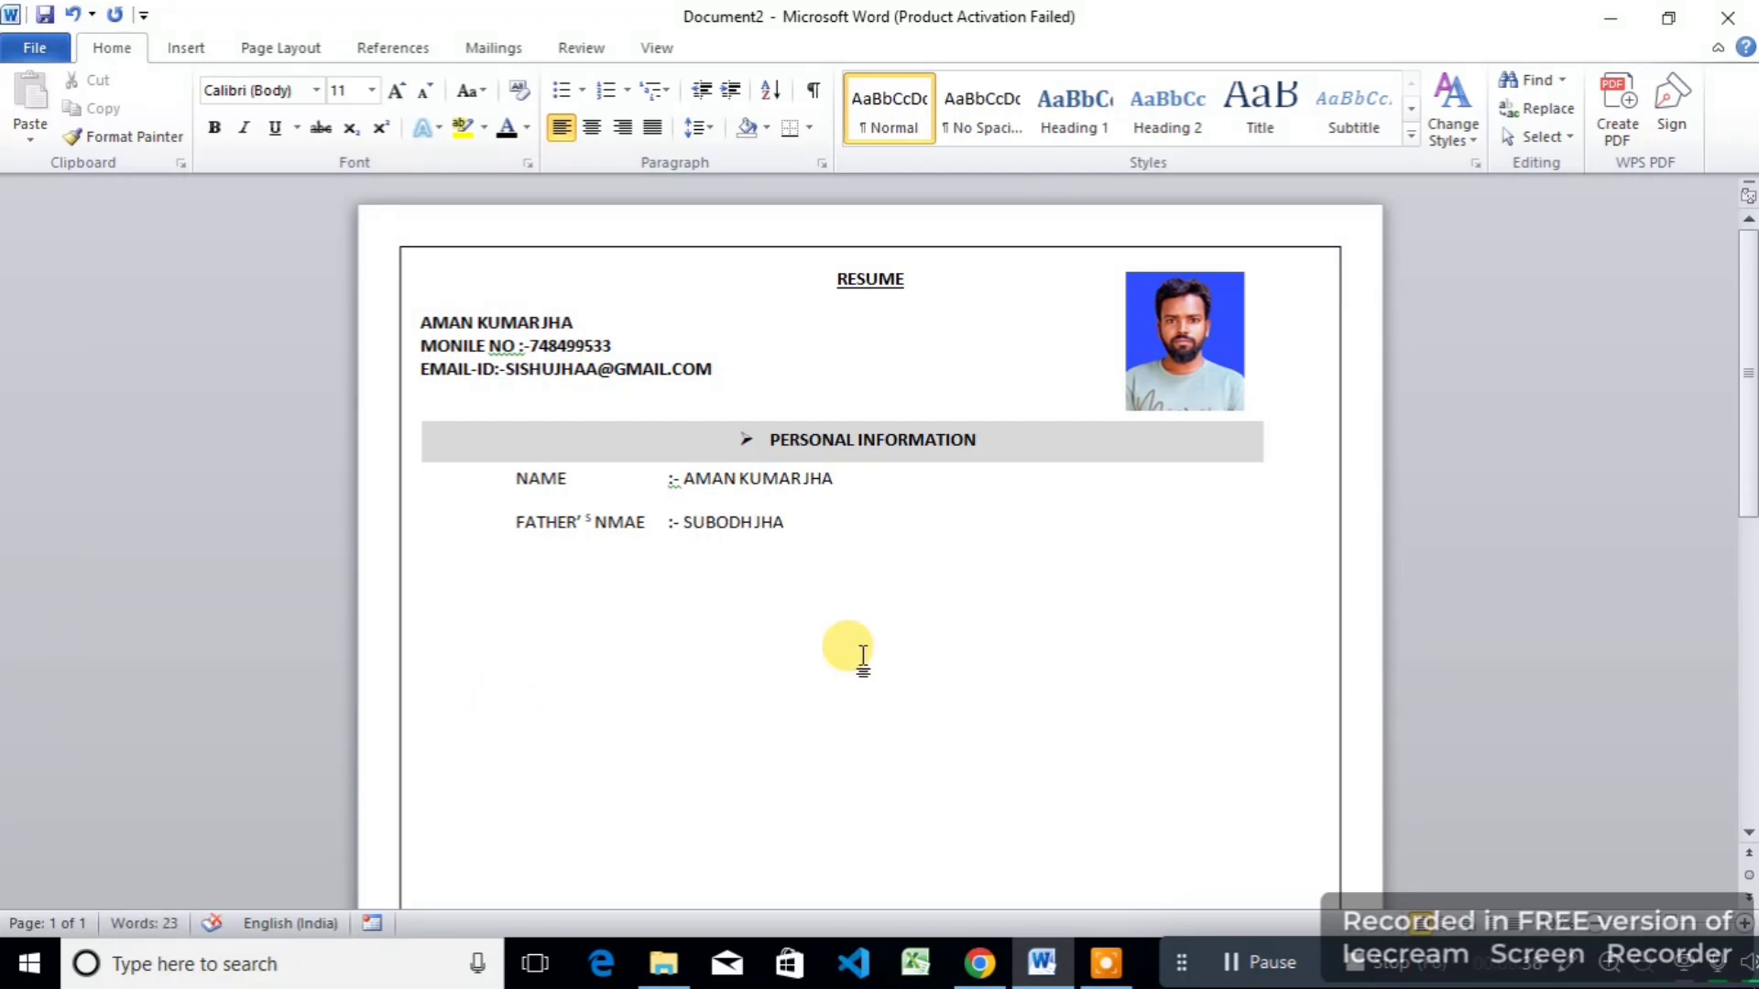
{"action": "key", "text": "Return"}
Step: Add the MOTHER'S NAME, DATE OF BIRTH and RELIGION :-HINDU rows
{"action": "type", "text": "MOTHER'S NAME:-"}
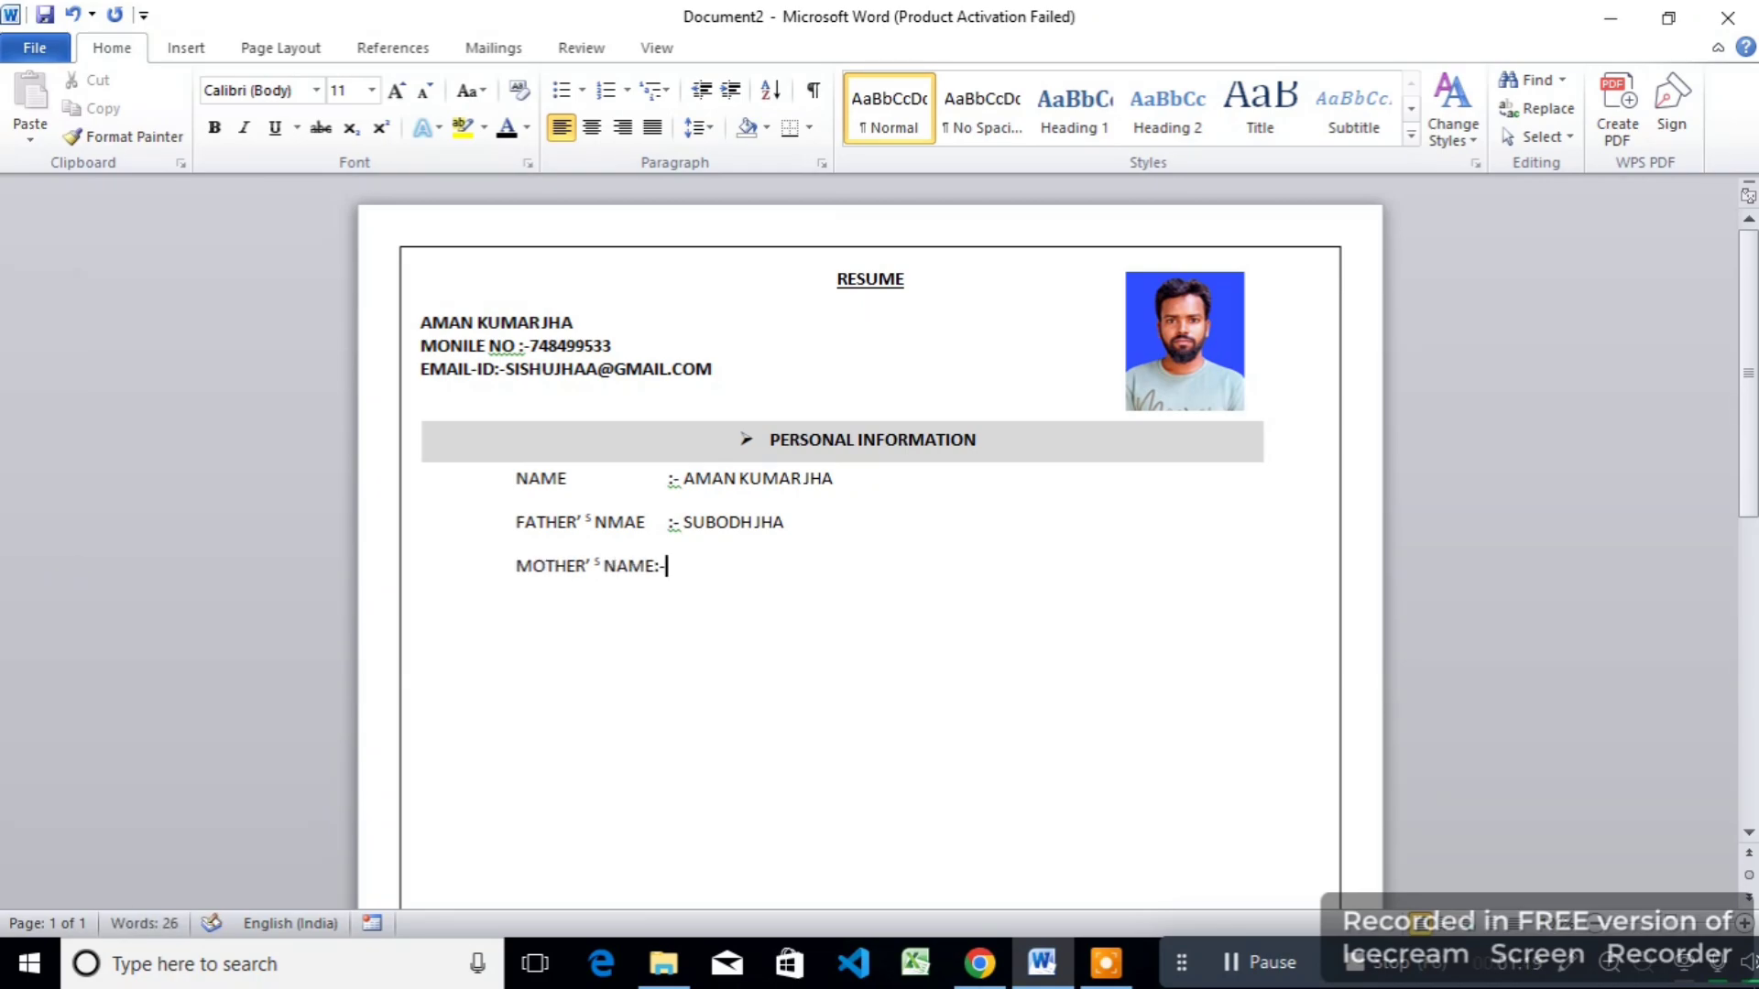
{"action": "key", "text": "Tab"}
{"action": "type", "text": ":-"}
{"action": "left_click", "coordinate": [706, 563]}
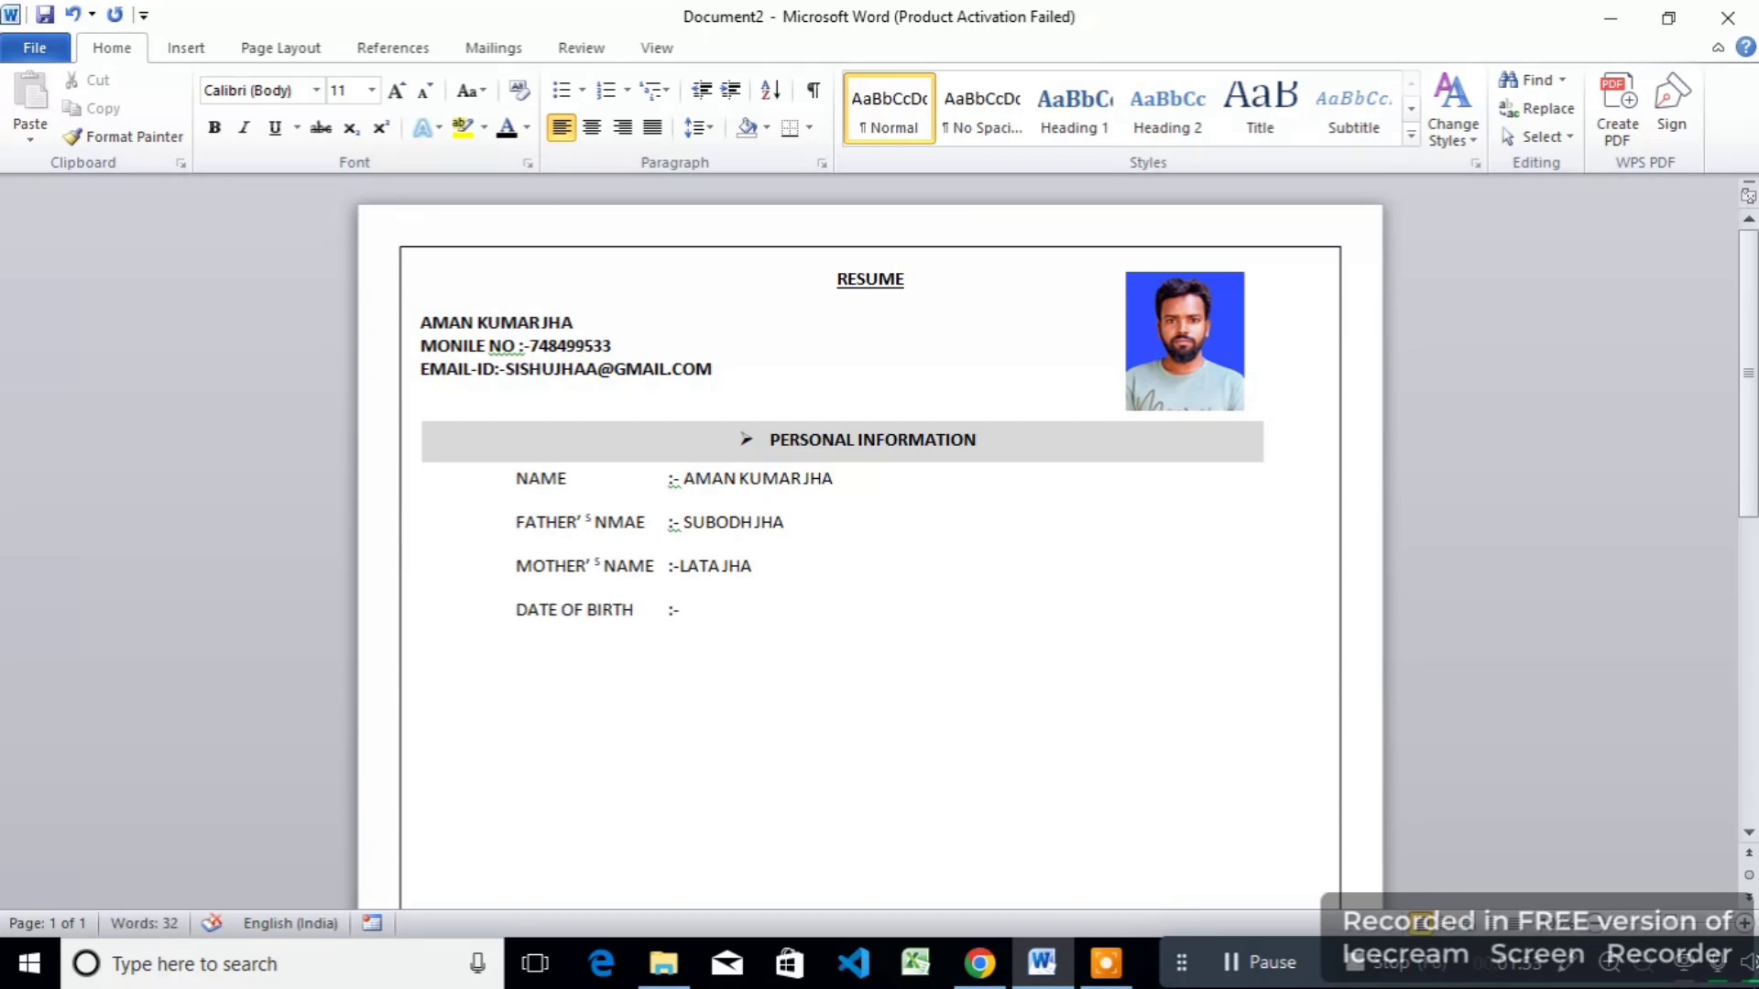
{"action": "key", "text": "Tab"}
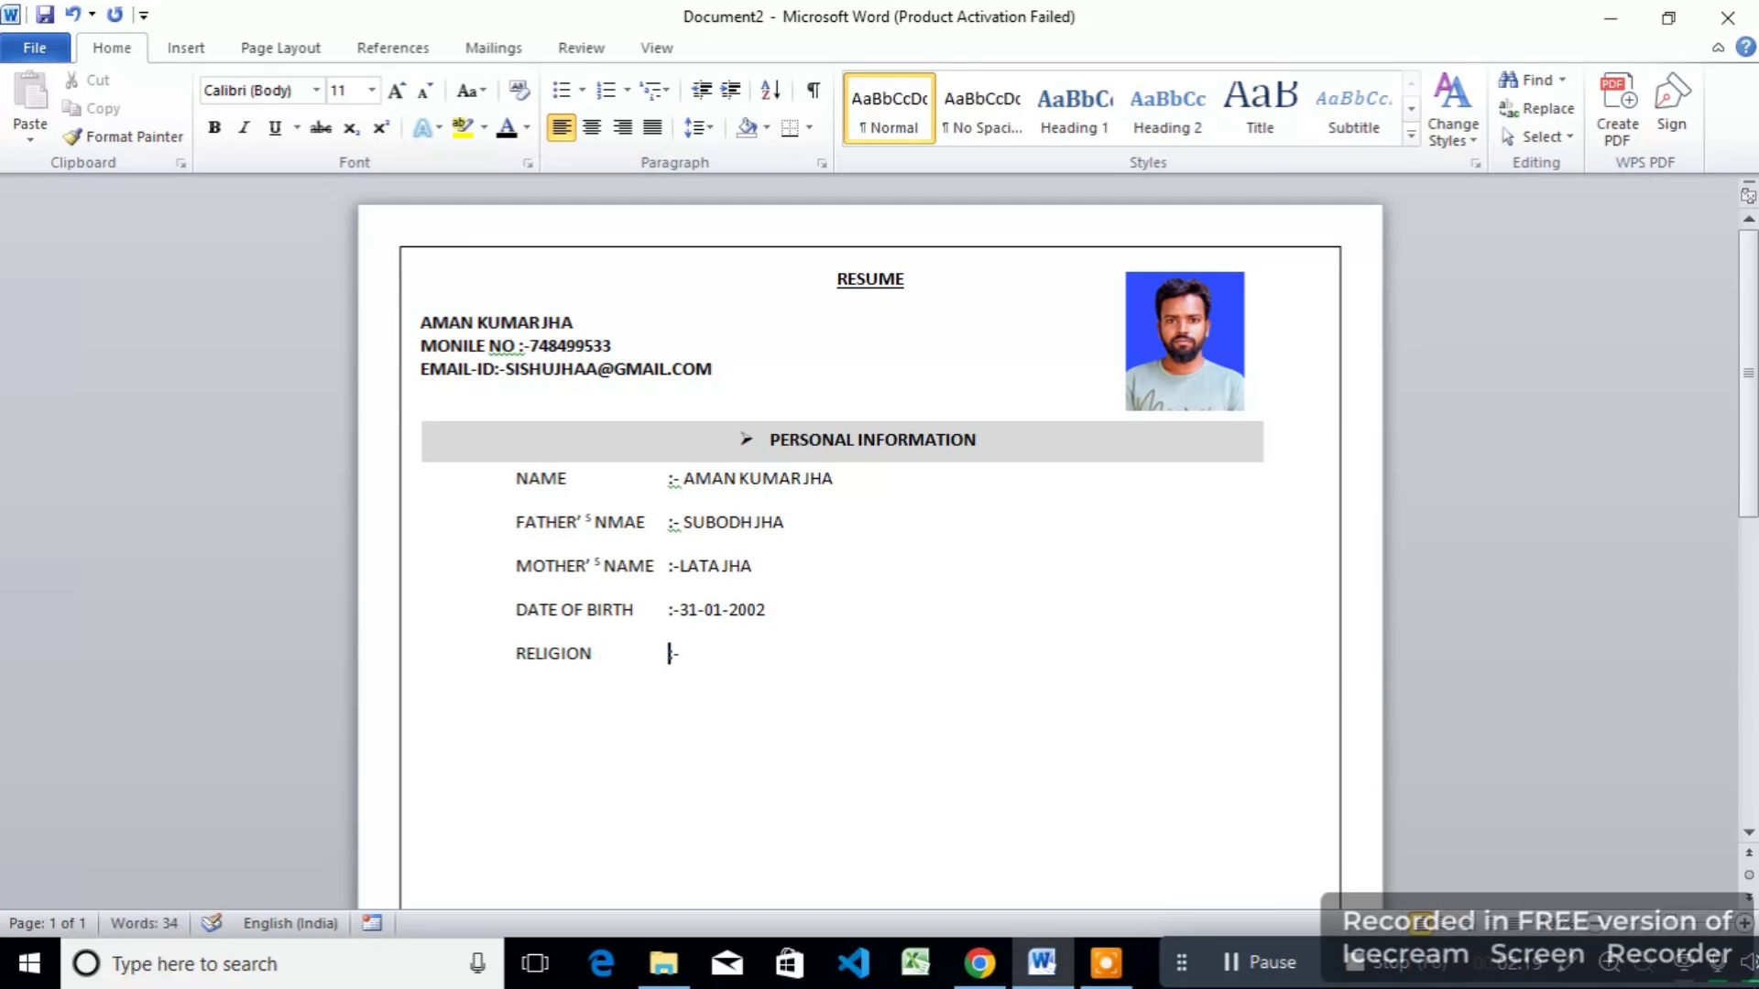
{"action": "type", "text": ":-HINDU"}
Step: Add NATIONALITY :-INDIAN, GANDER :-MALE, languages English and the Address rows
{"action": "key", "text": "Return"}
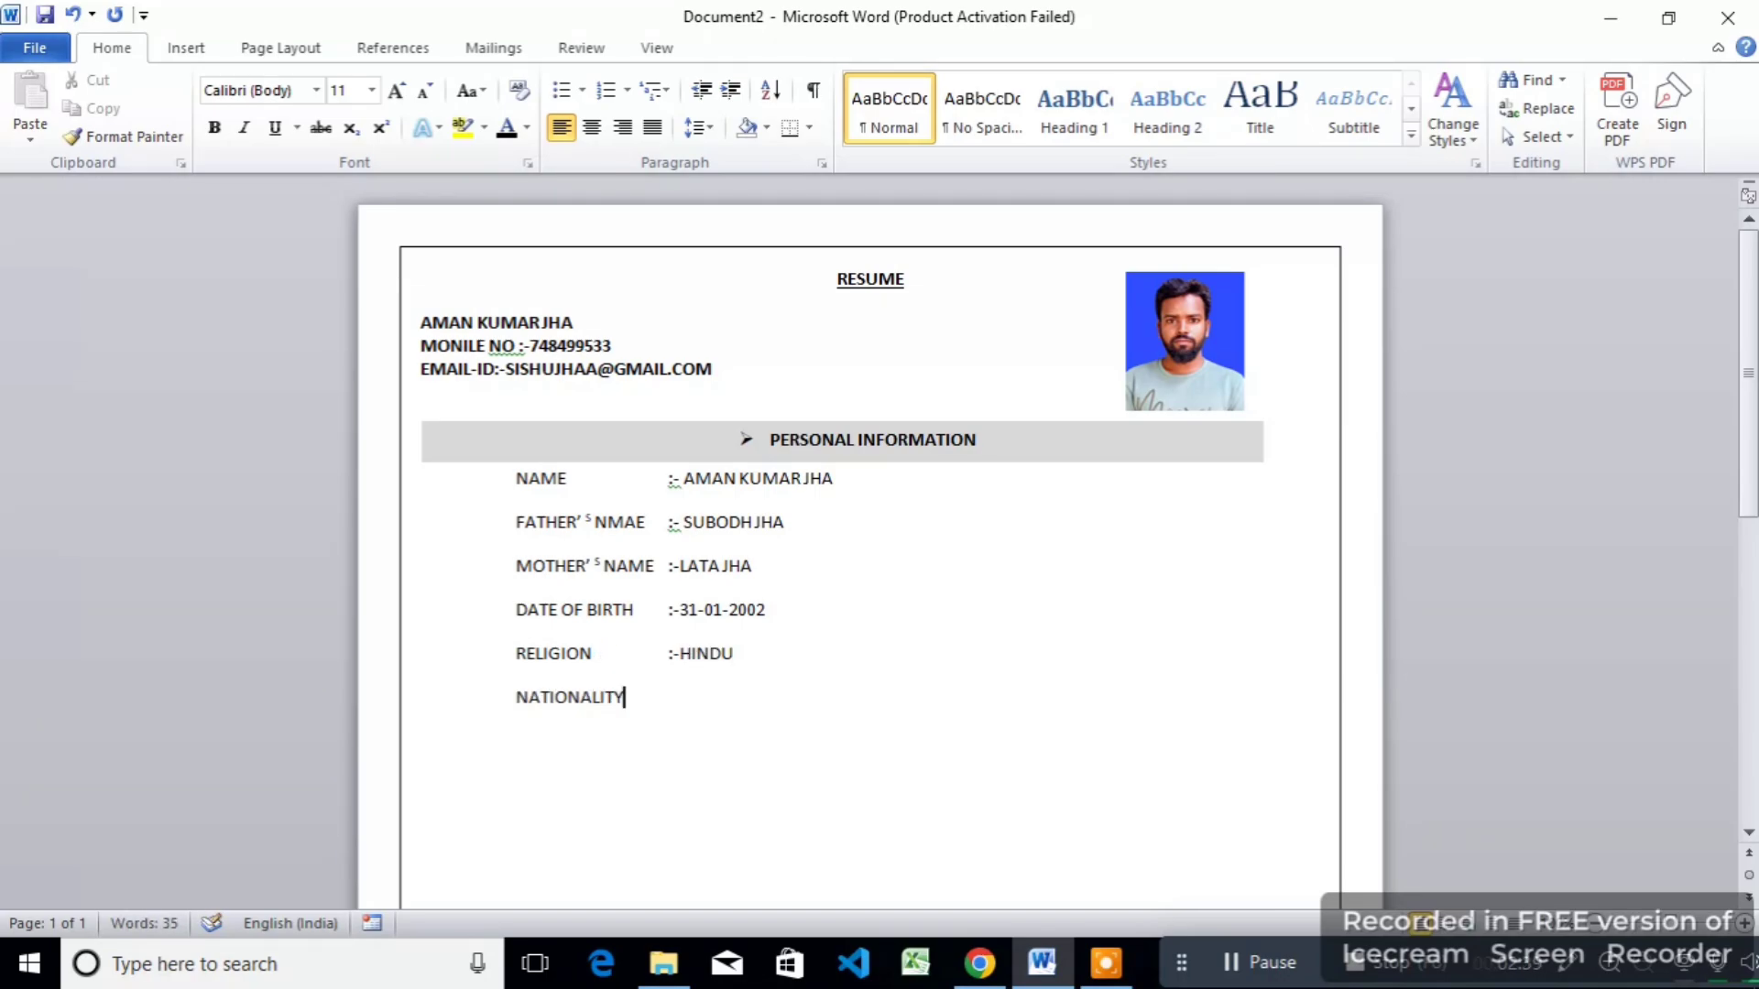
{"action": "key", "text": "Tab"}
{"action": "key", "text": "Return"}
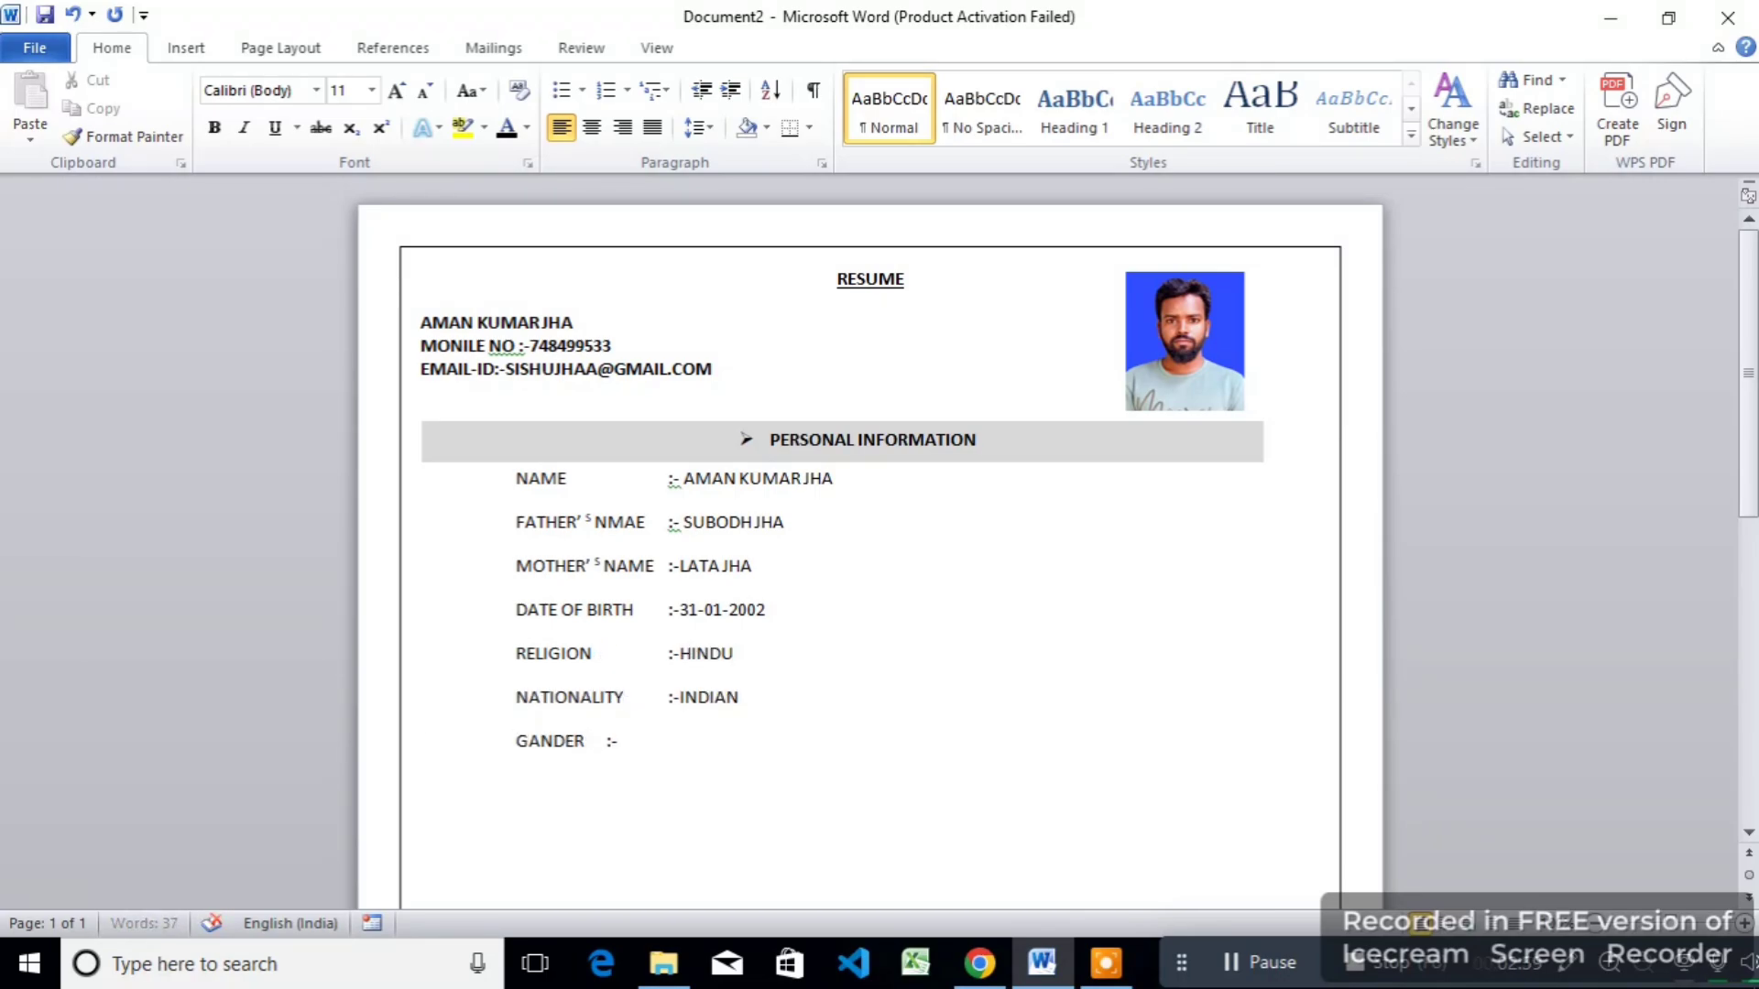
{"action": "key", "text": "Tab"}
{"action": "key", "text": "Return"}
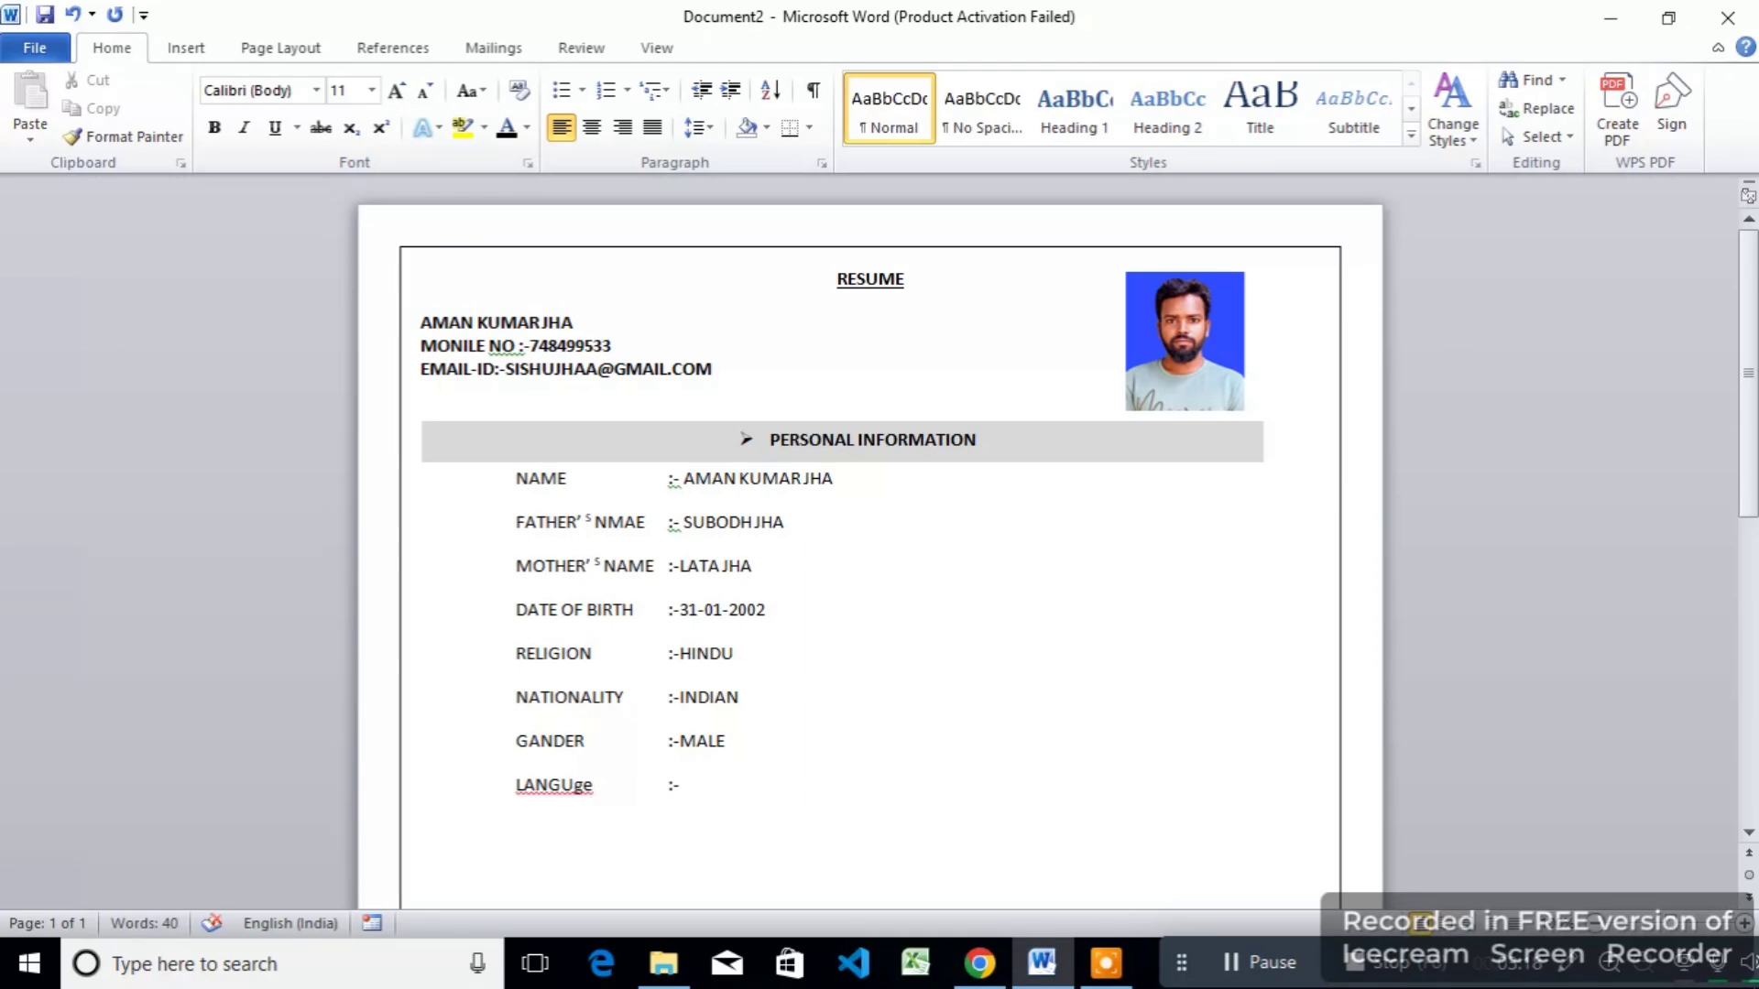
{"action": "key", "text": "Return"}
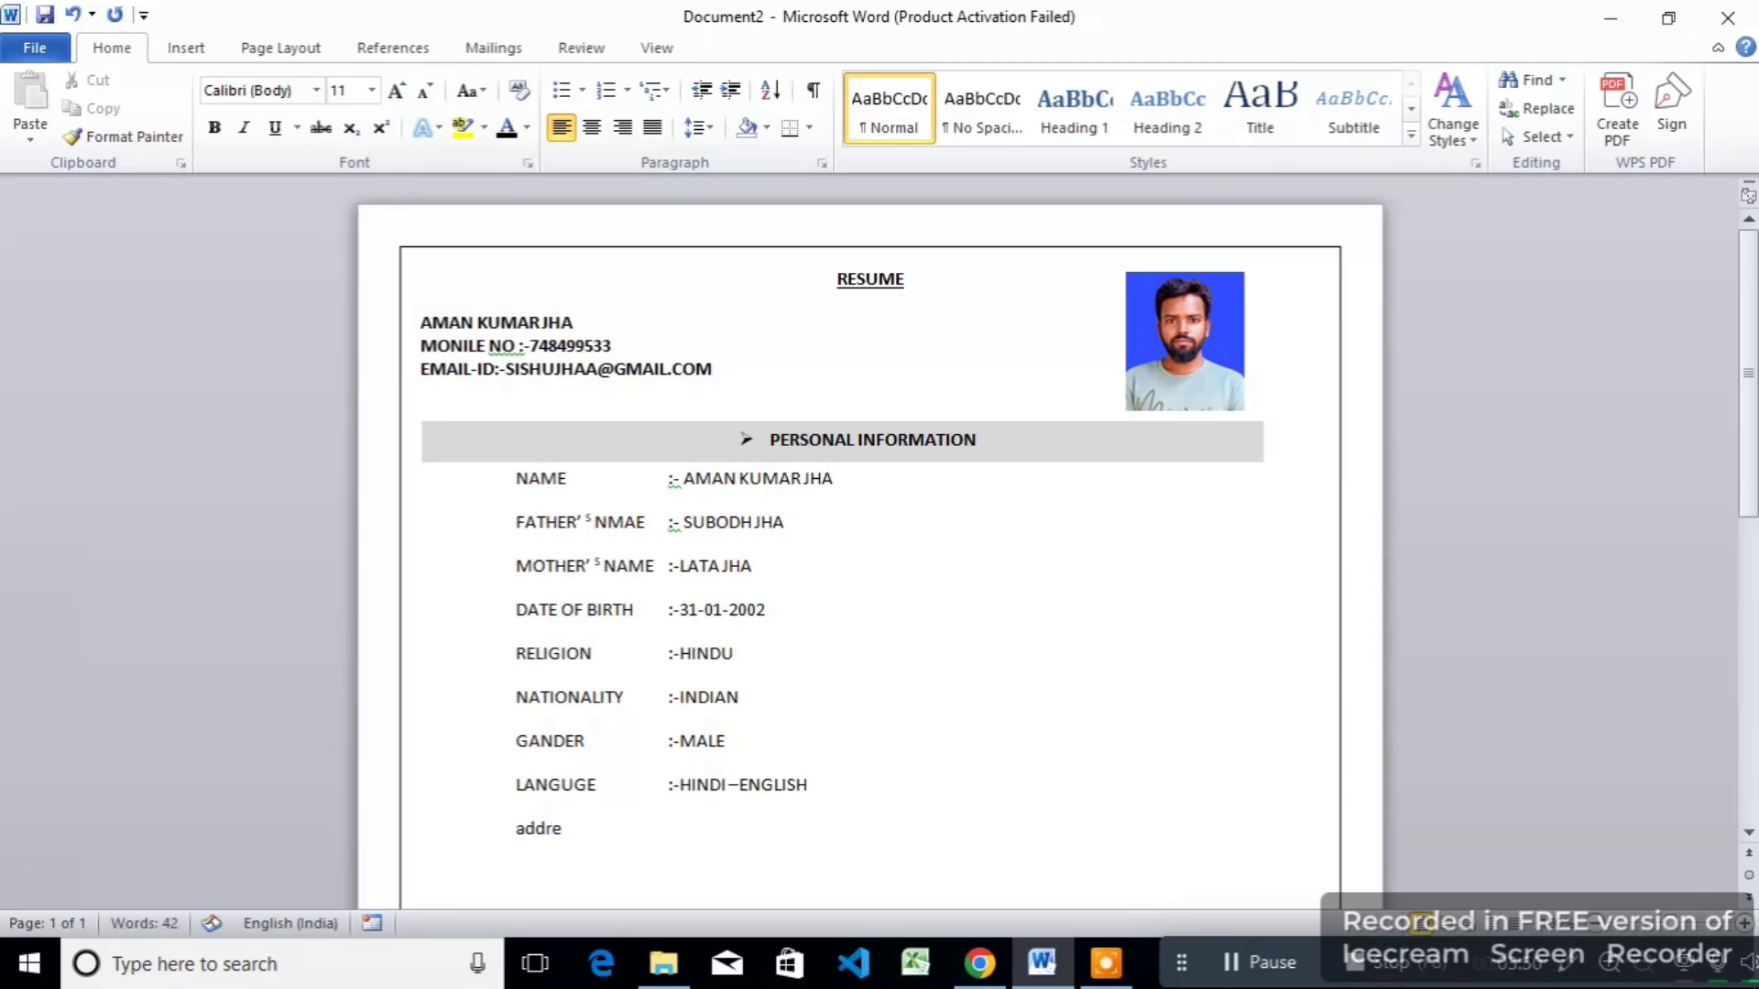
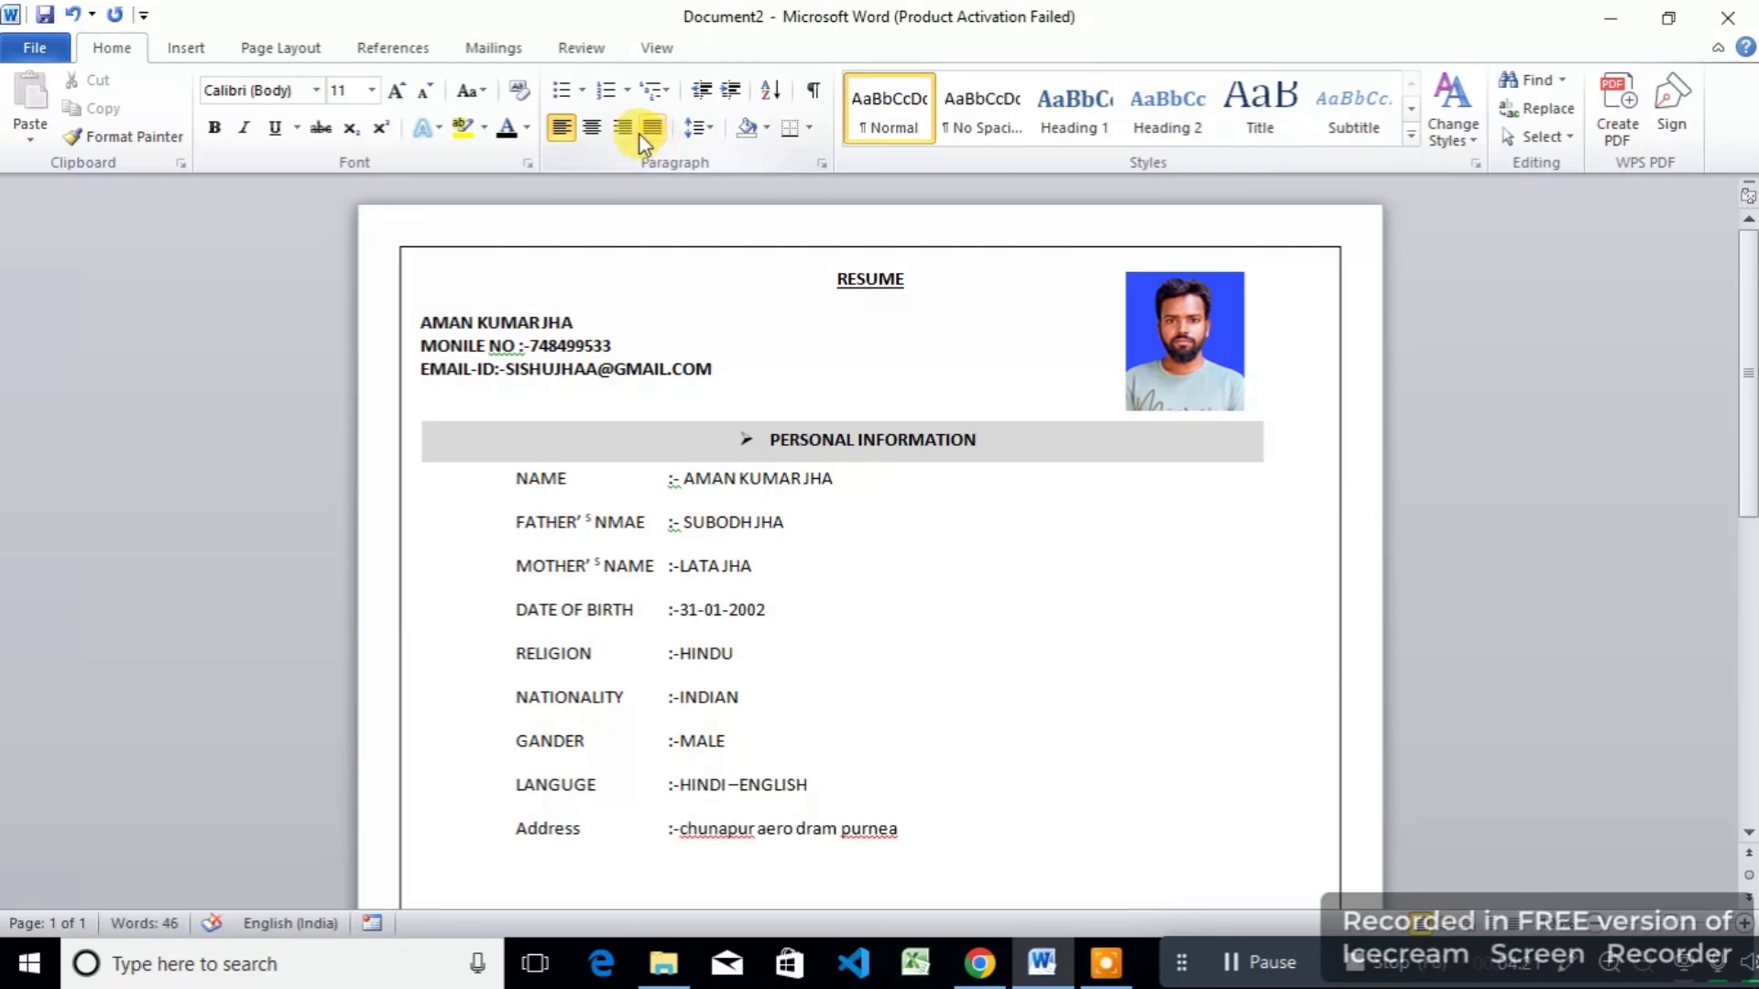
{"action": "key", "text": "Return"}
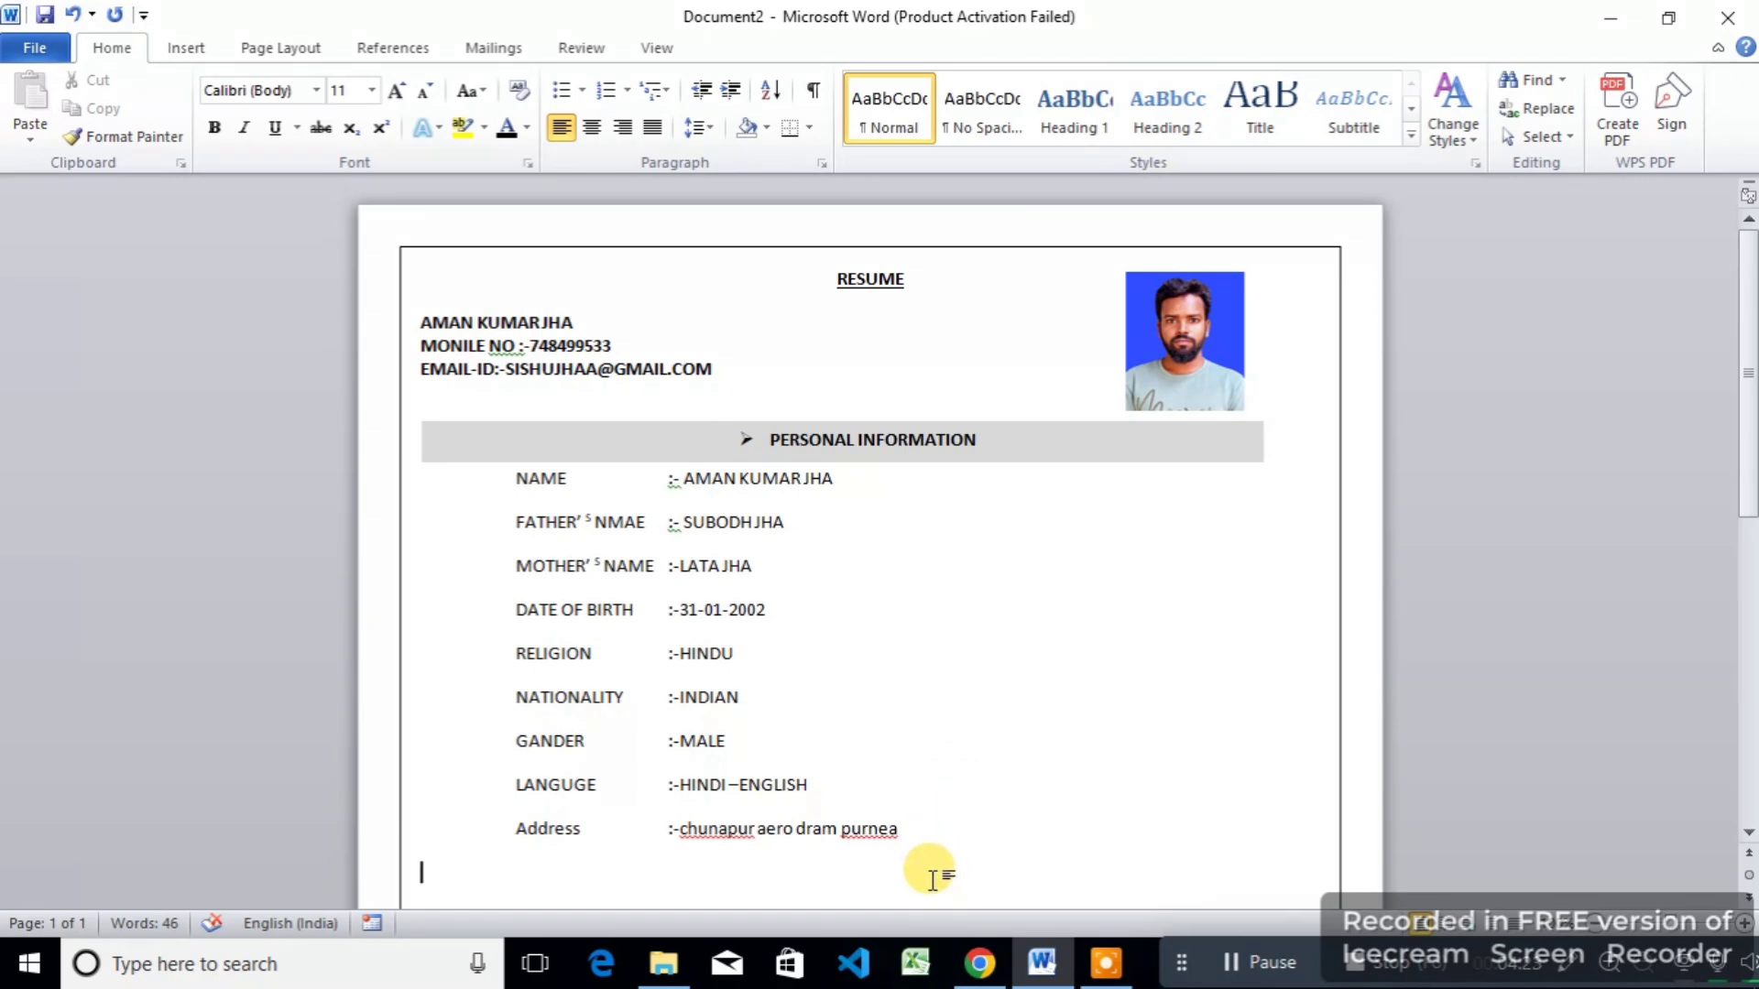
Step: Convert the personal details lines, NAME through ADDRESS, to UPPERCASE with Change Case
{"action": "left_click_drag", "start_coordinate": [925, 857], "coordinate": [479, 473]}
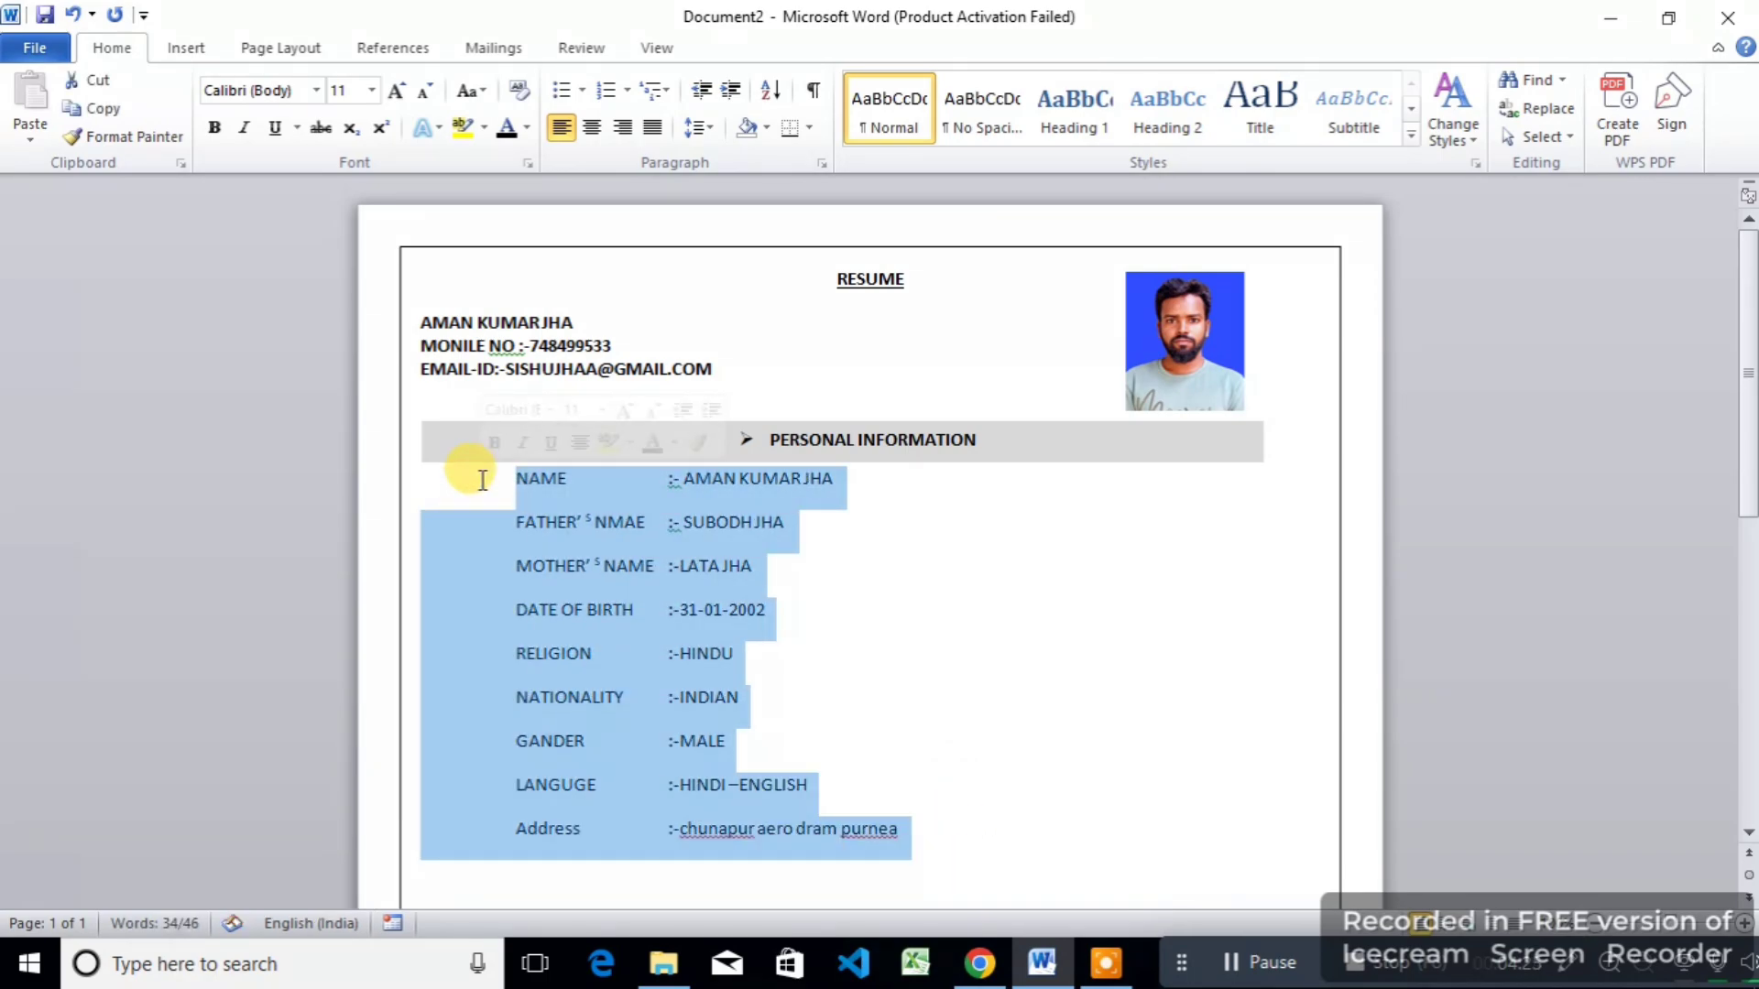
{"action": "left_click", "coordinate": [487, 86]}
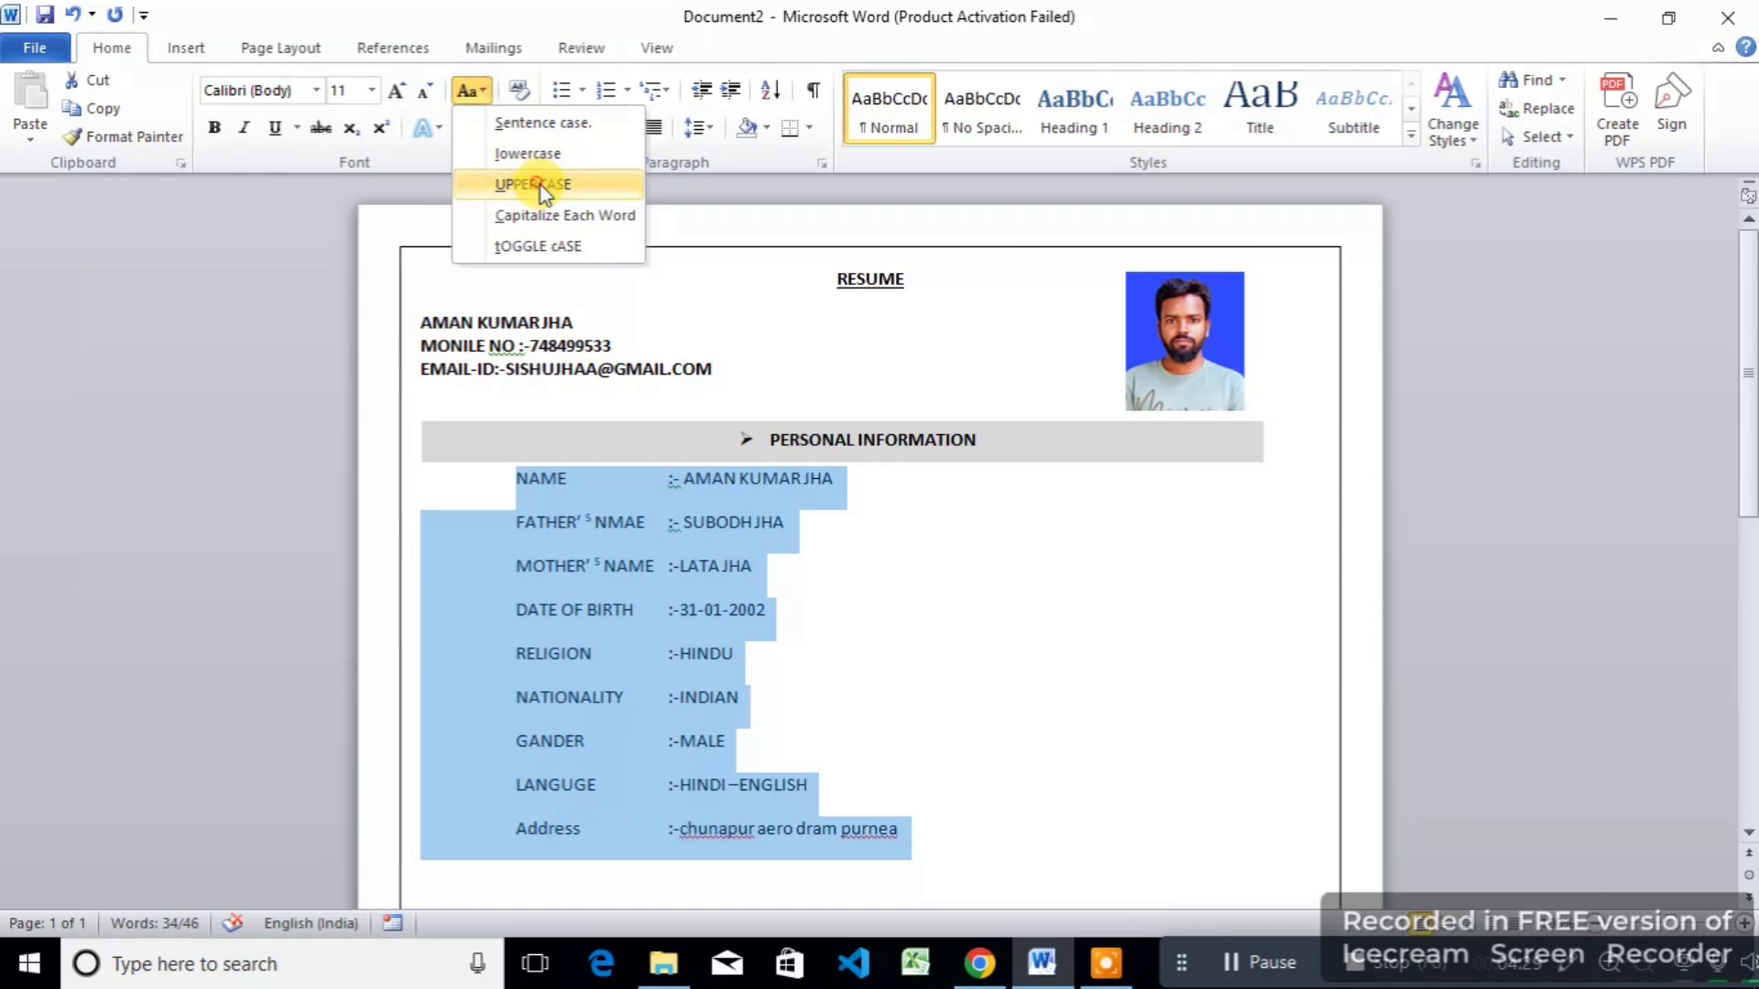
{"action": "left_click", "coordinate": [541, 186]}
{"action": "left_click", "coordinate": [976, 696]}
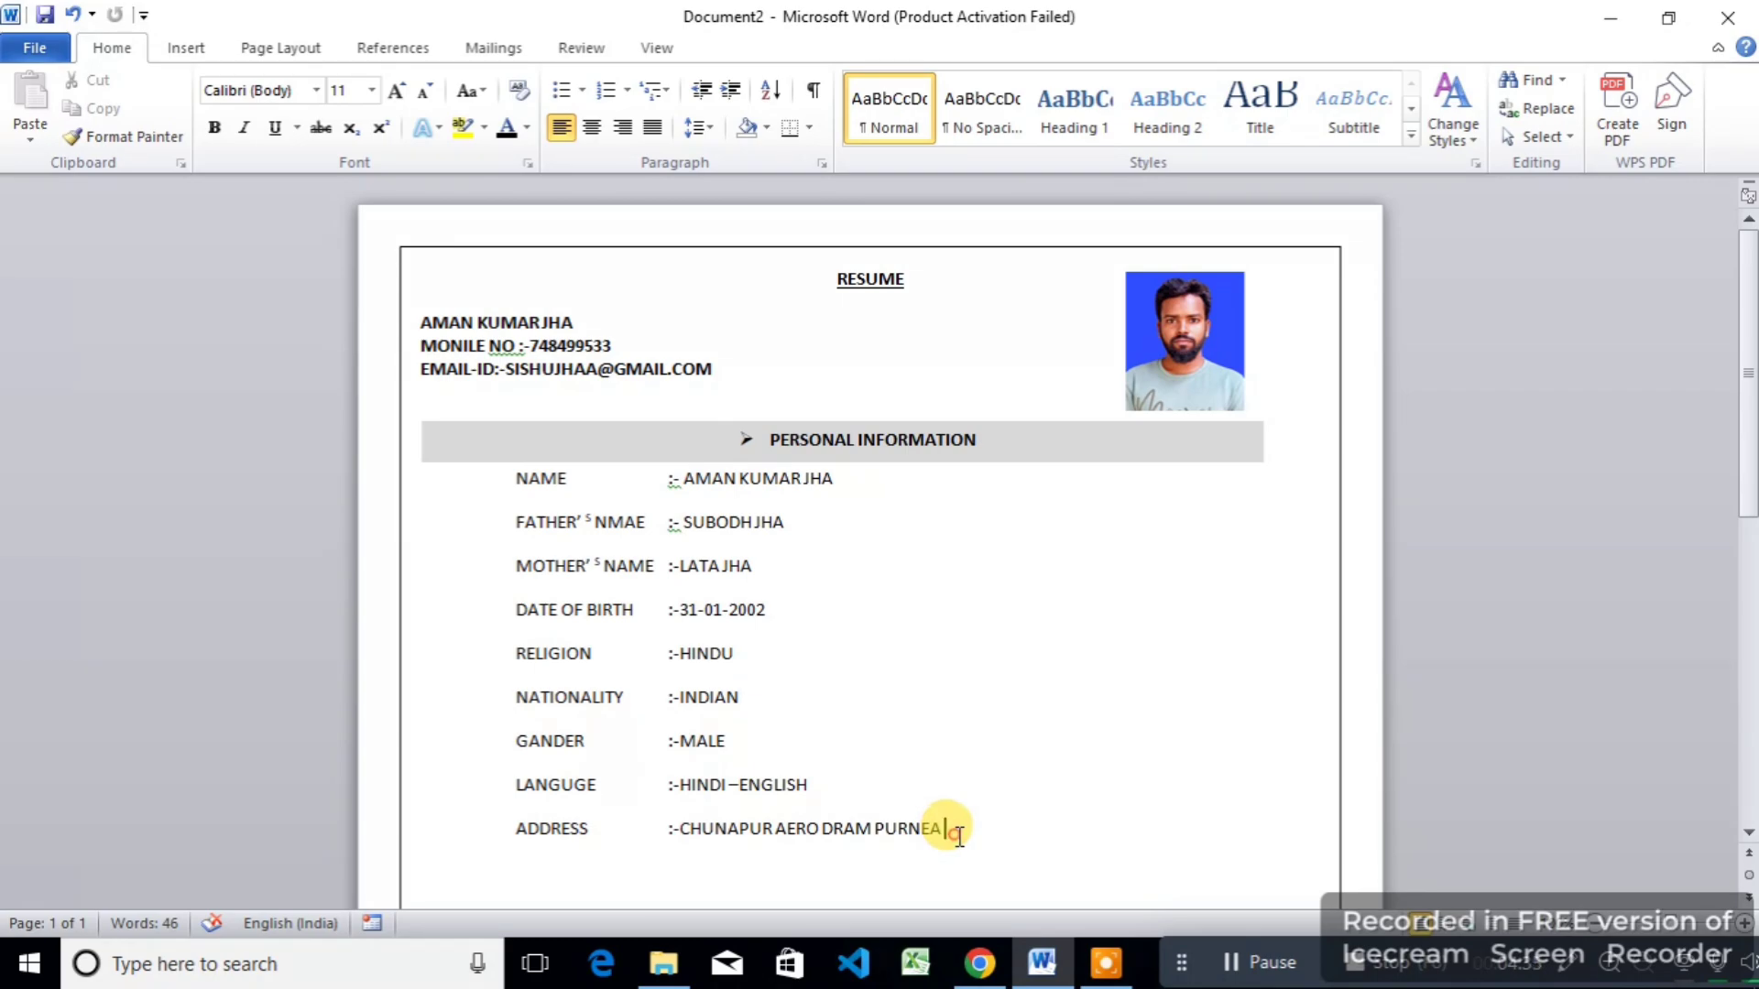
{"action": "left_click_drag", "start_coordinate": [952, 832], "coordinate": [519, 479]}
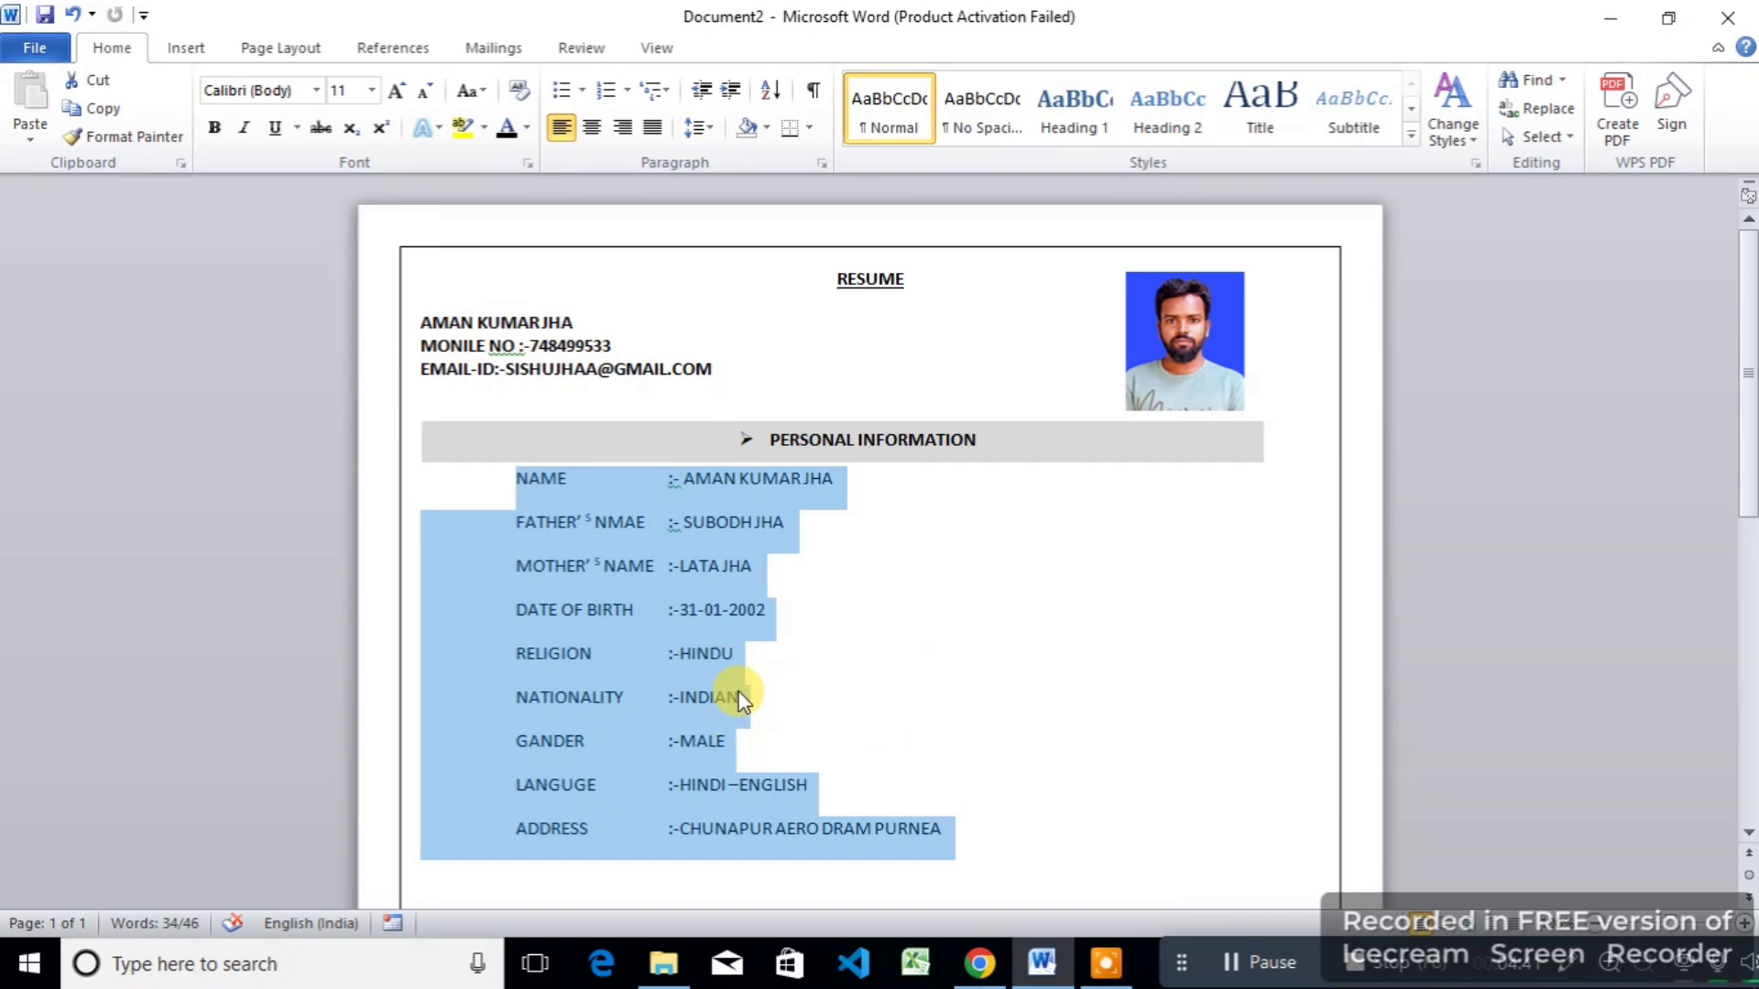
Step: In Proofing options, tick Hide spelling errors and Hide grammar errors for this document only
{"action": "left_click", "coordinate": [34, 47]}
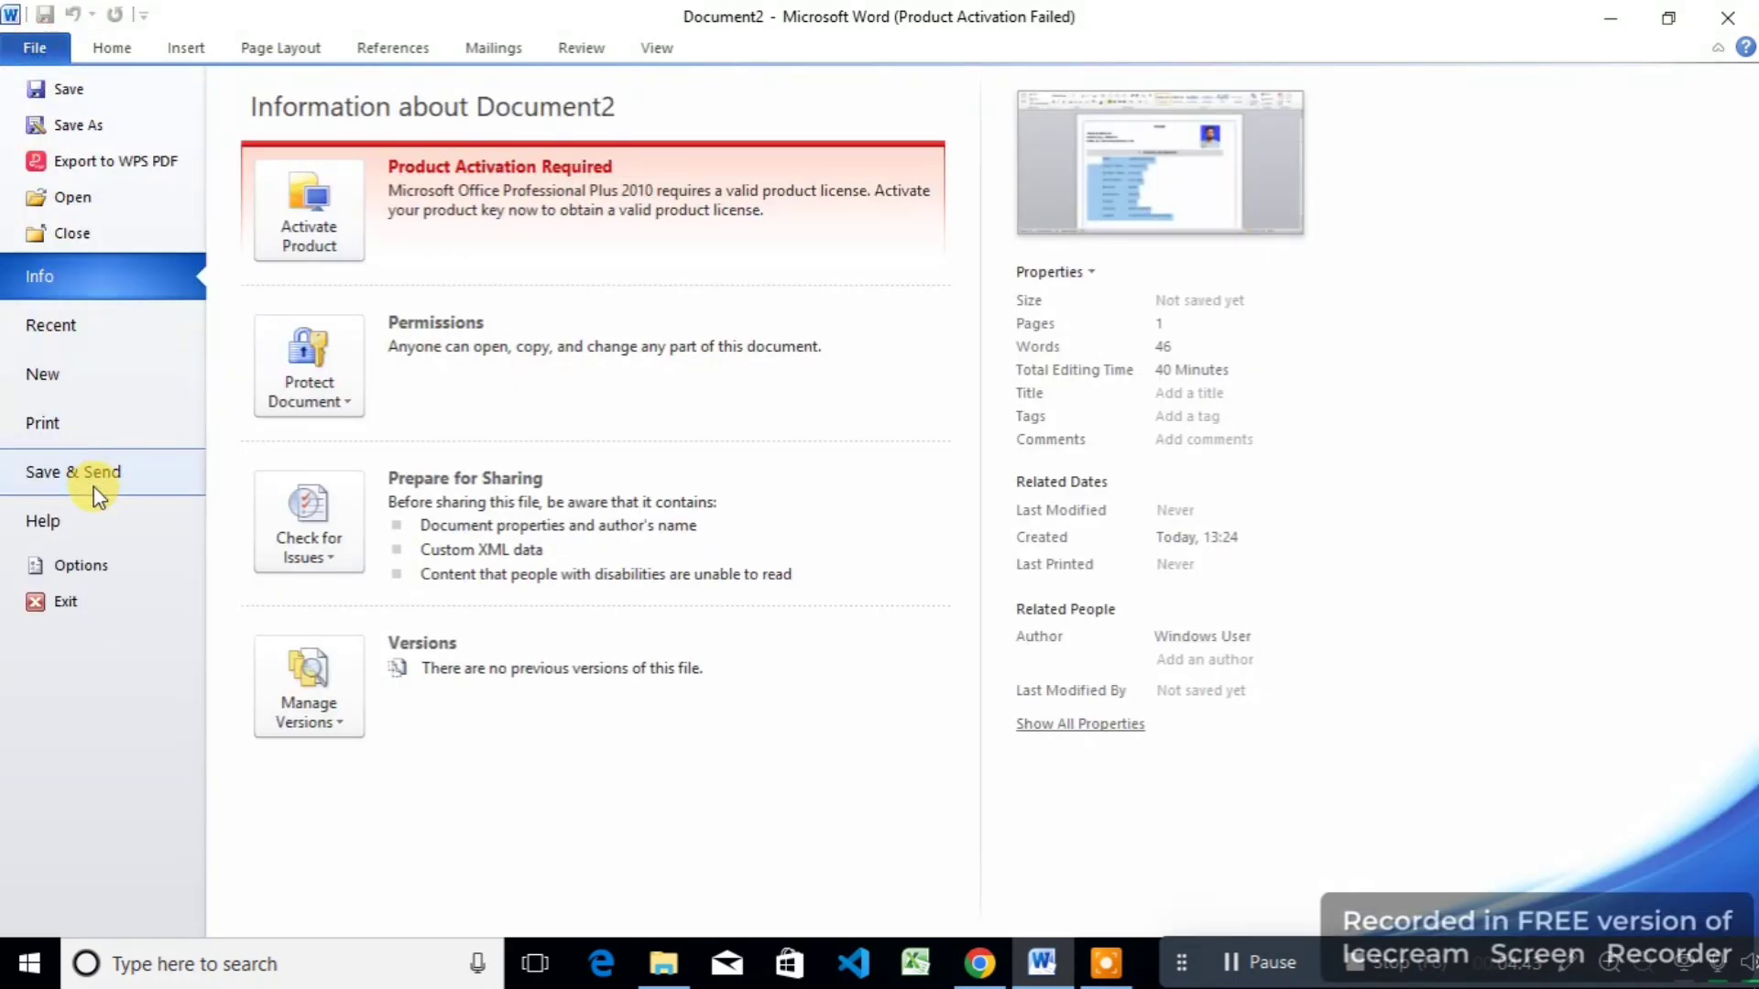
{"action": "left_click", "coordinate": [114, 563]}
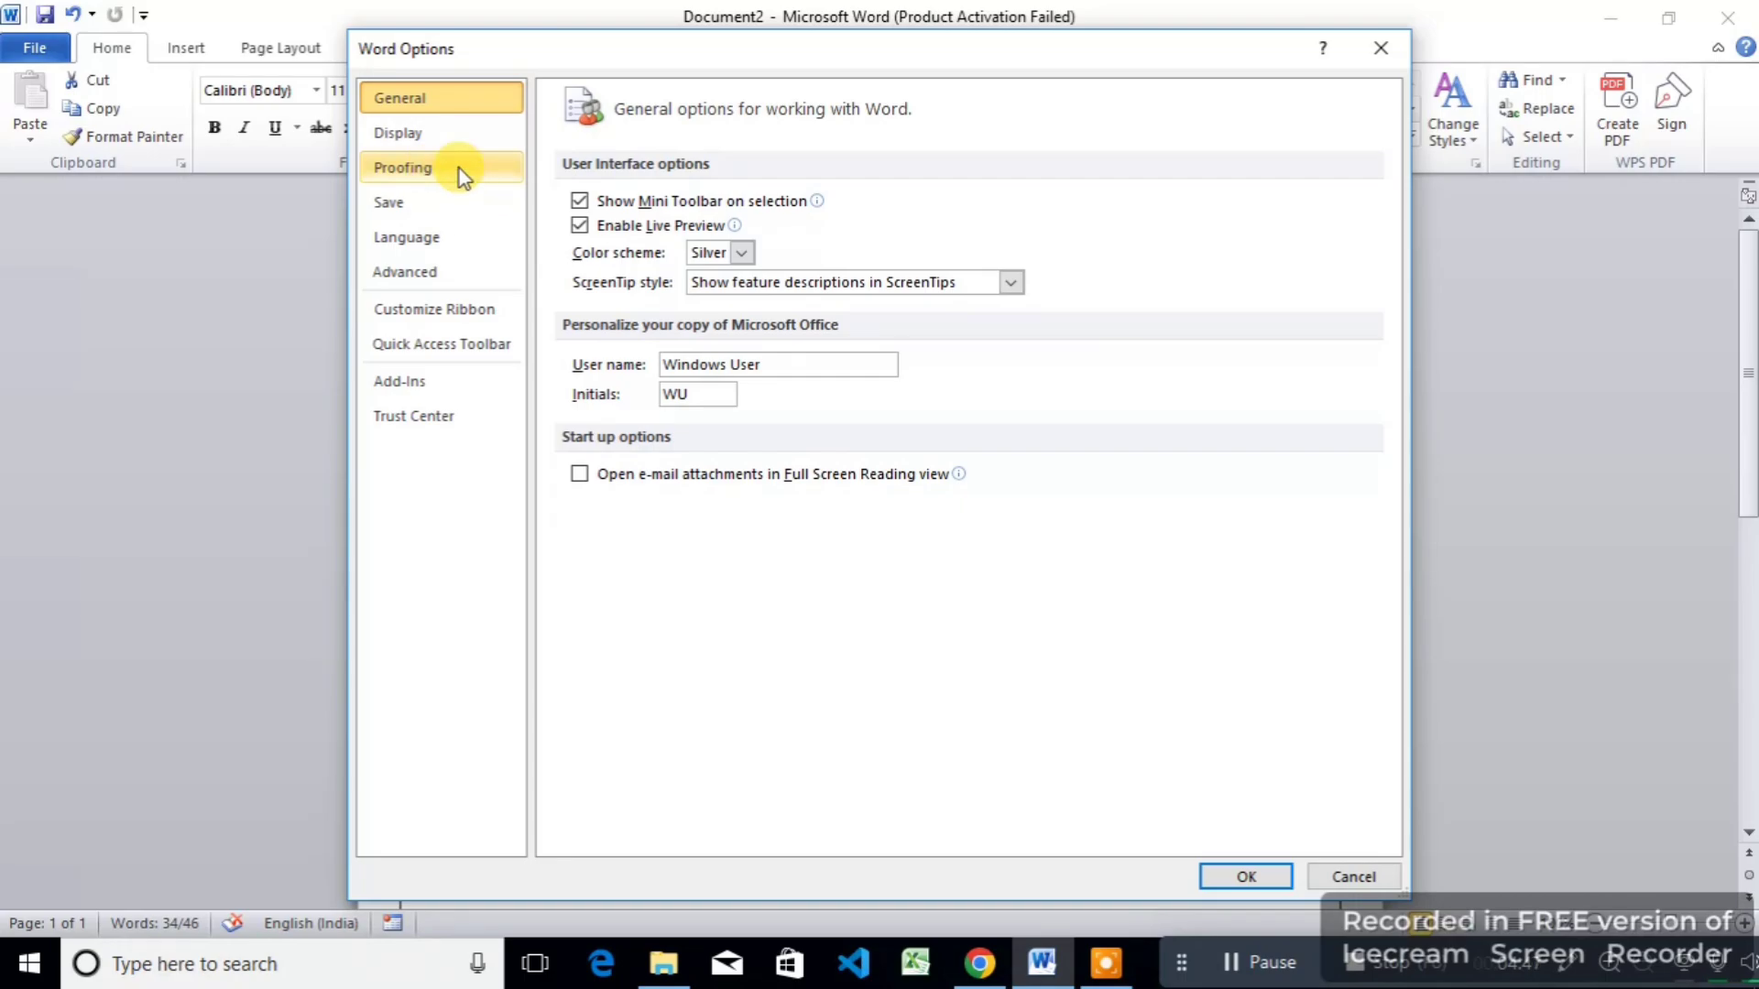
{"action": "left_click", "coordinate": [459, 168]}
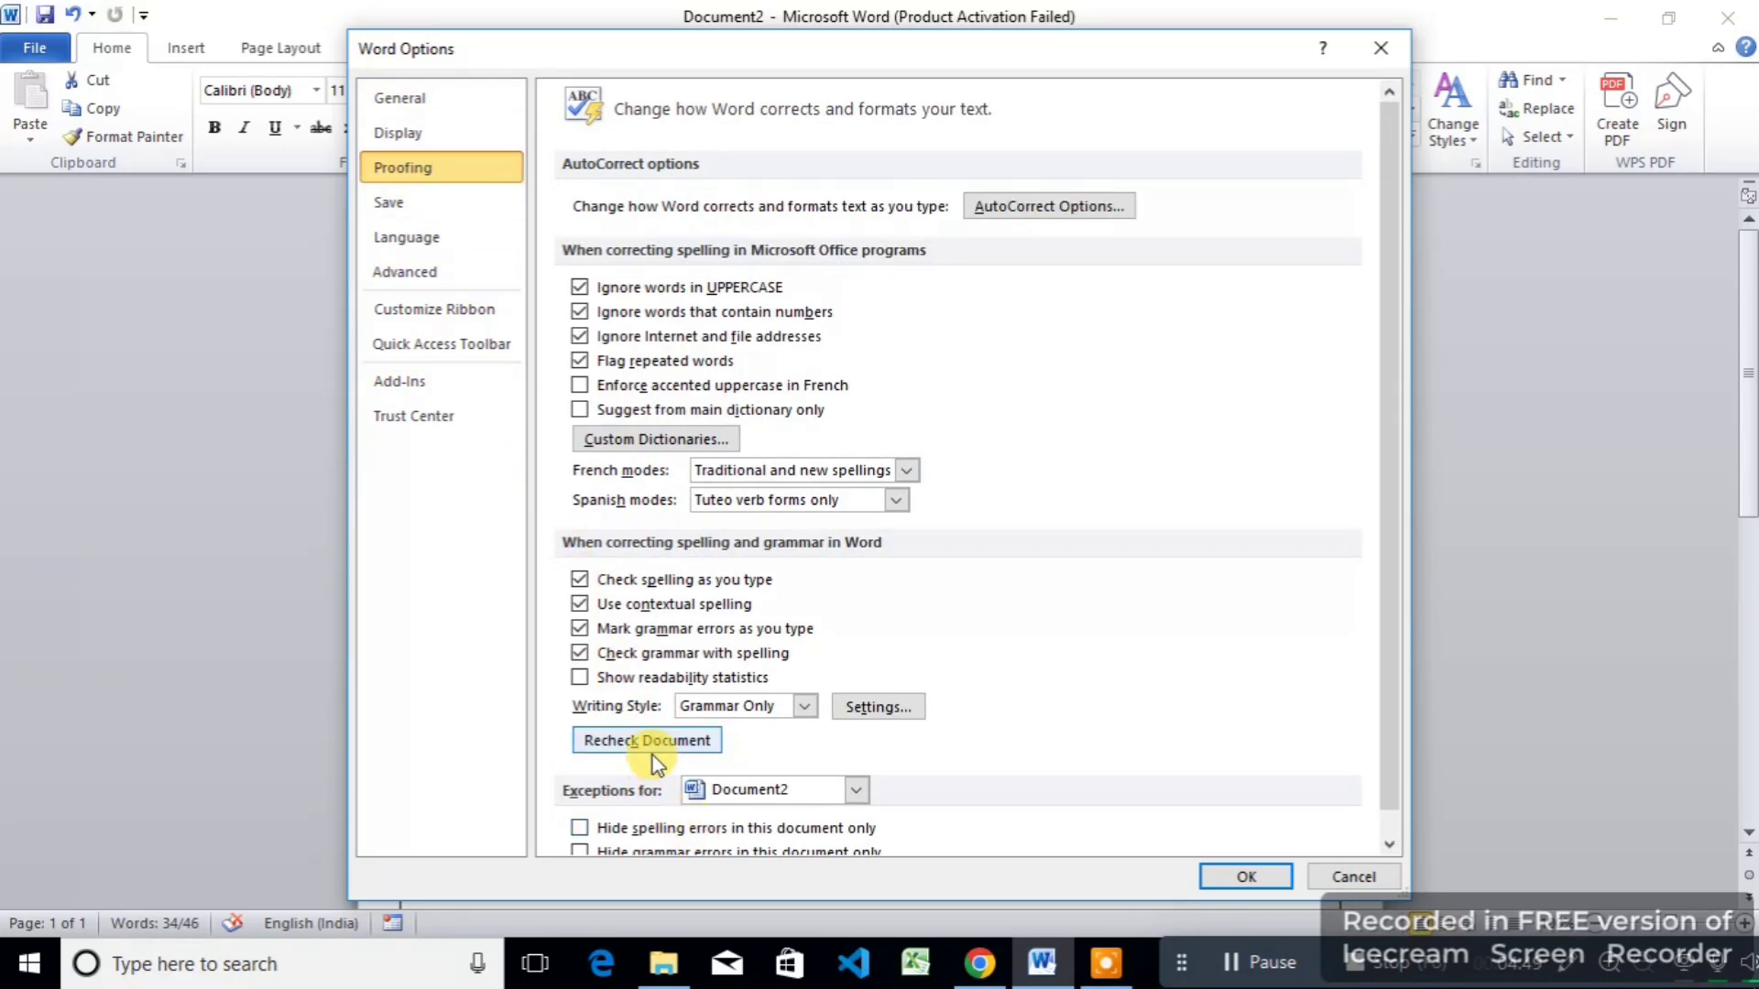
{"action": "scroll", "coordinate": [653, 763], "scroll_direction": "down", "scroll_amount": 1}
{"action": "left_click", "coordinate": [580, 804]}
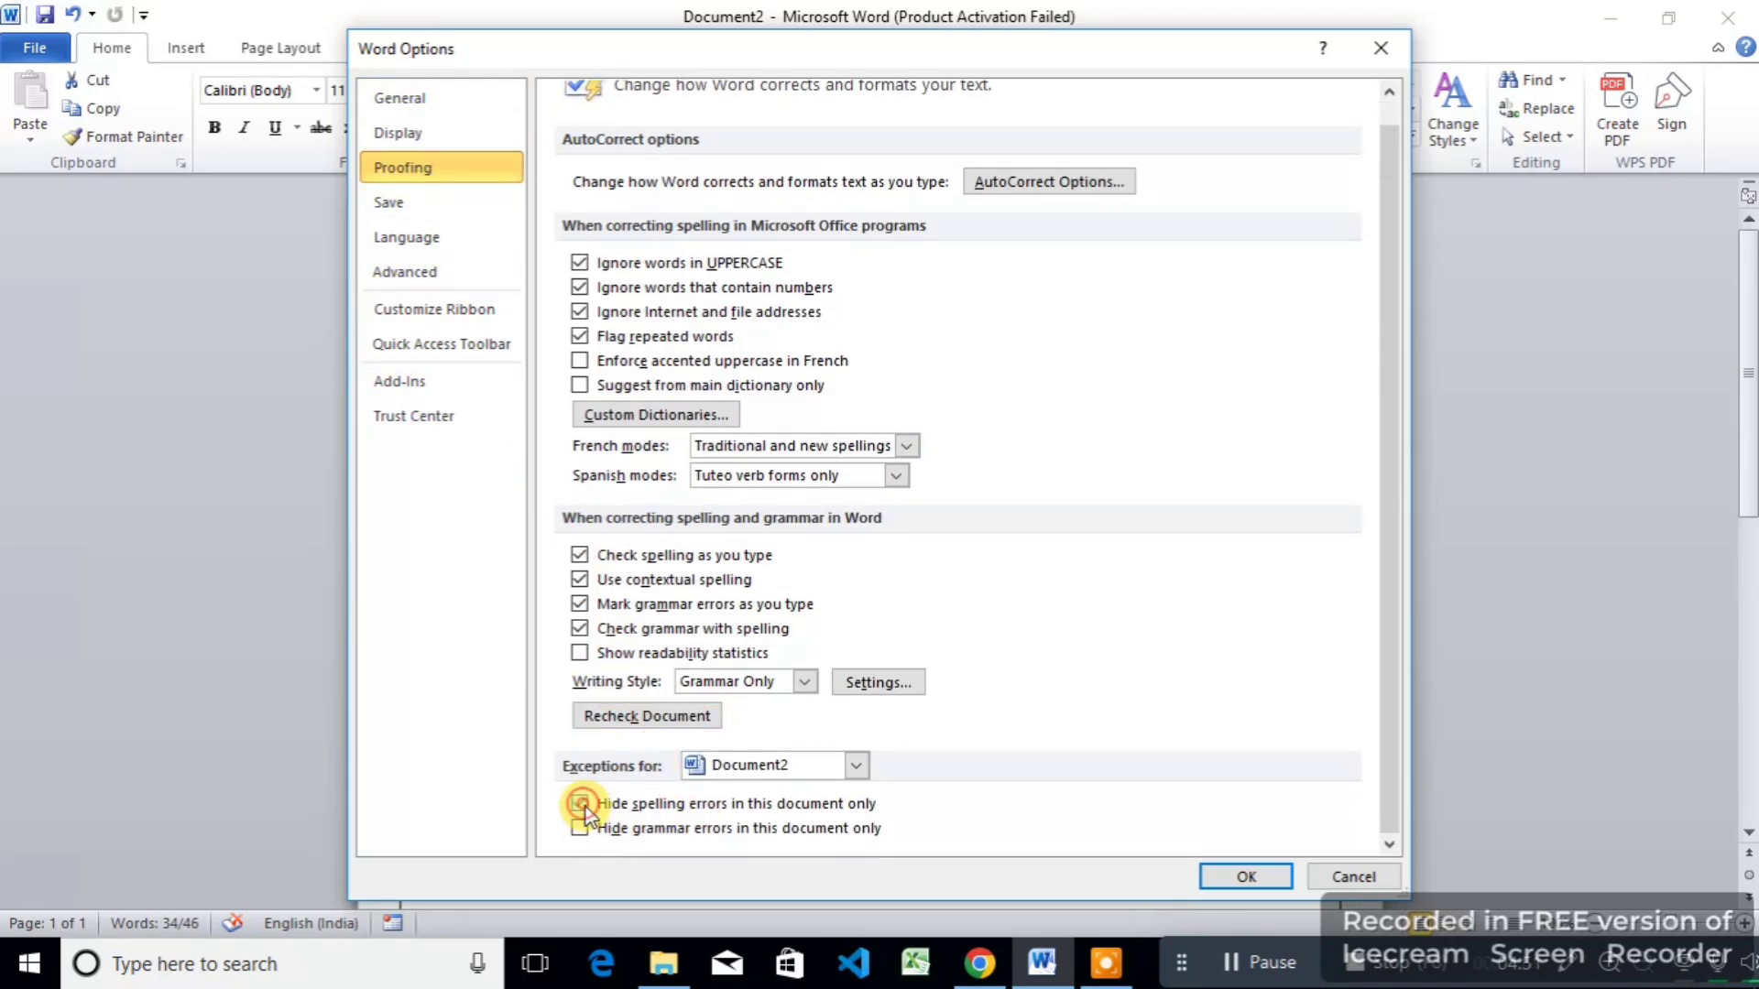
{"action": "left_click", "coordinate": [582, 829]}
{"action": "left_click", "coordinate": [1249, 883]}
{"action": "left_click", "coordinate": [724, 297]}
{"action": "scroll", "coordinate": [723, 297], "scroll_direction": "down", "scroll_amount": 3}
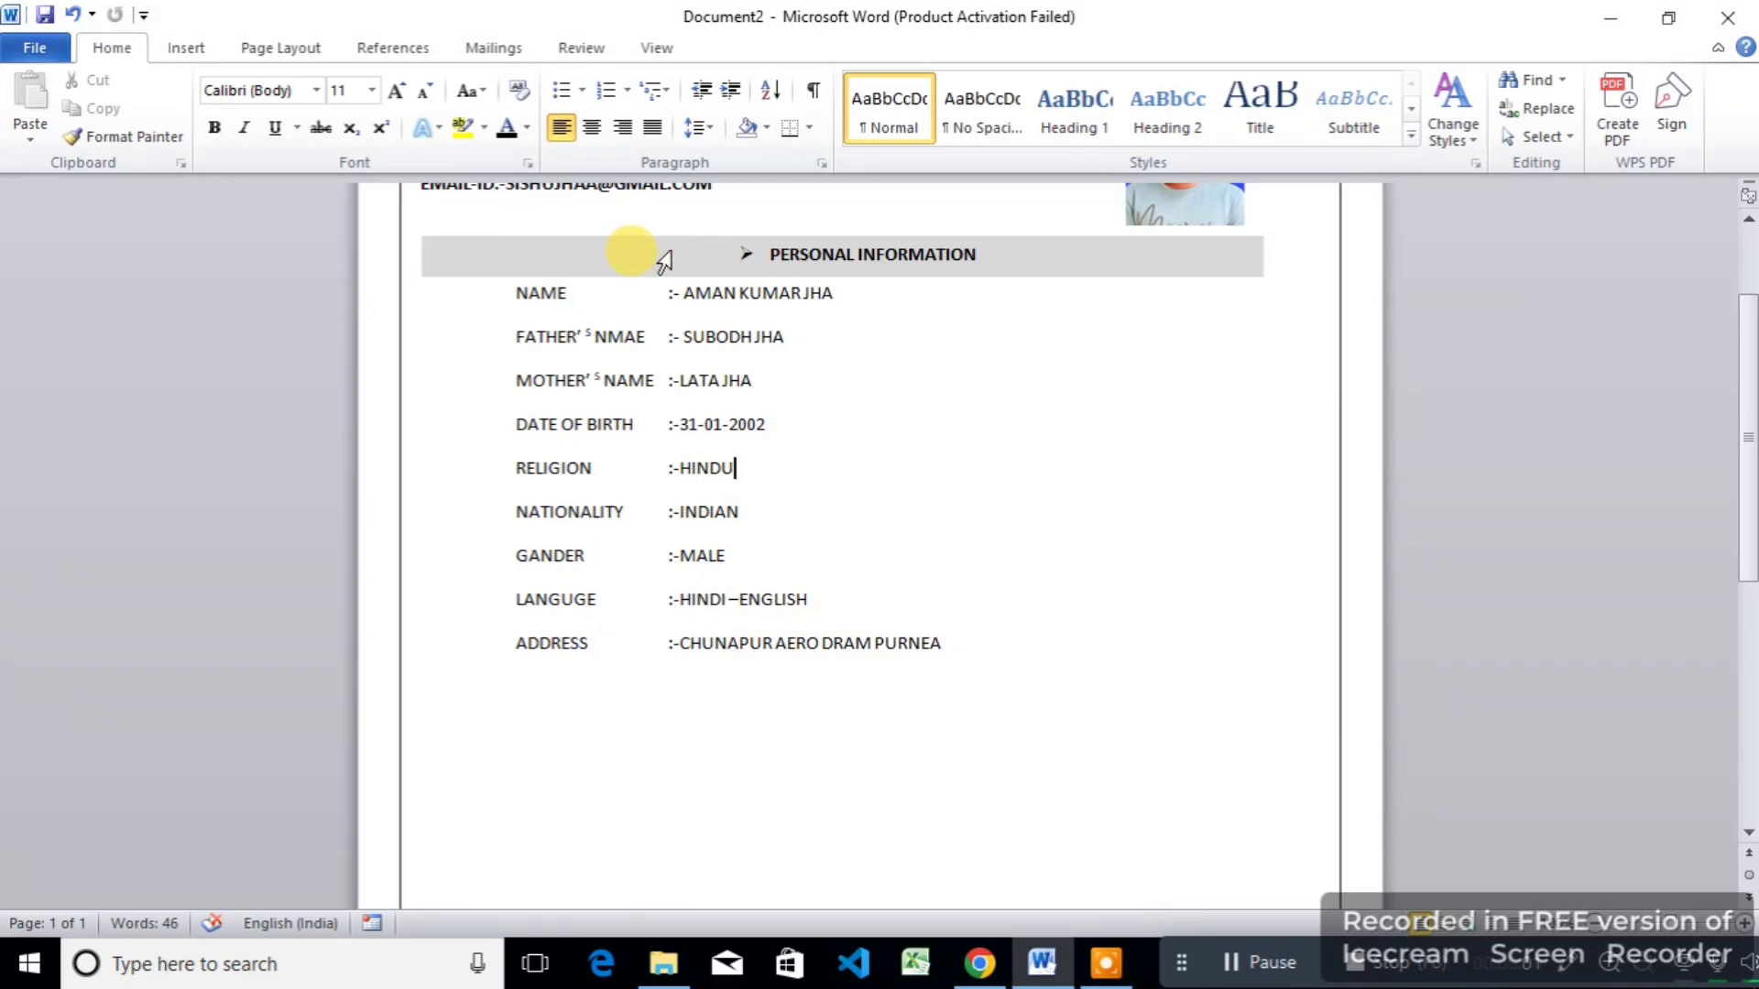
Step: Duplicate the PERSONAL INFORMATION bar below ADDRESS and retype it as 'Education background'
{"action": "triple_click", "coordinate": [707, 271]}
{"action": "key", "text": "ctrl+d"}
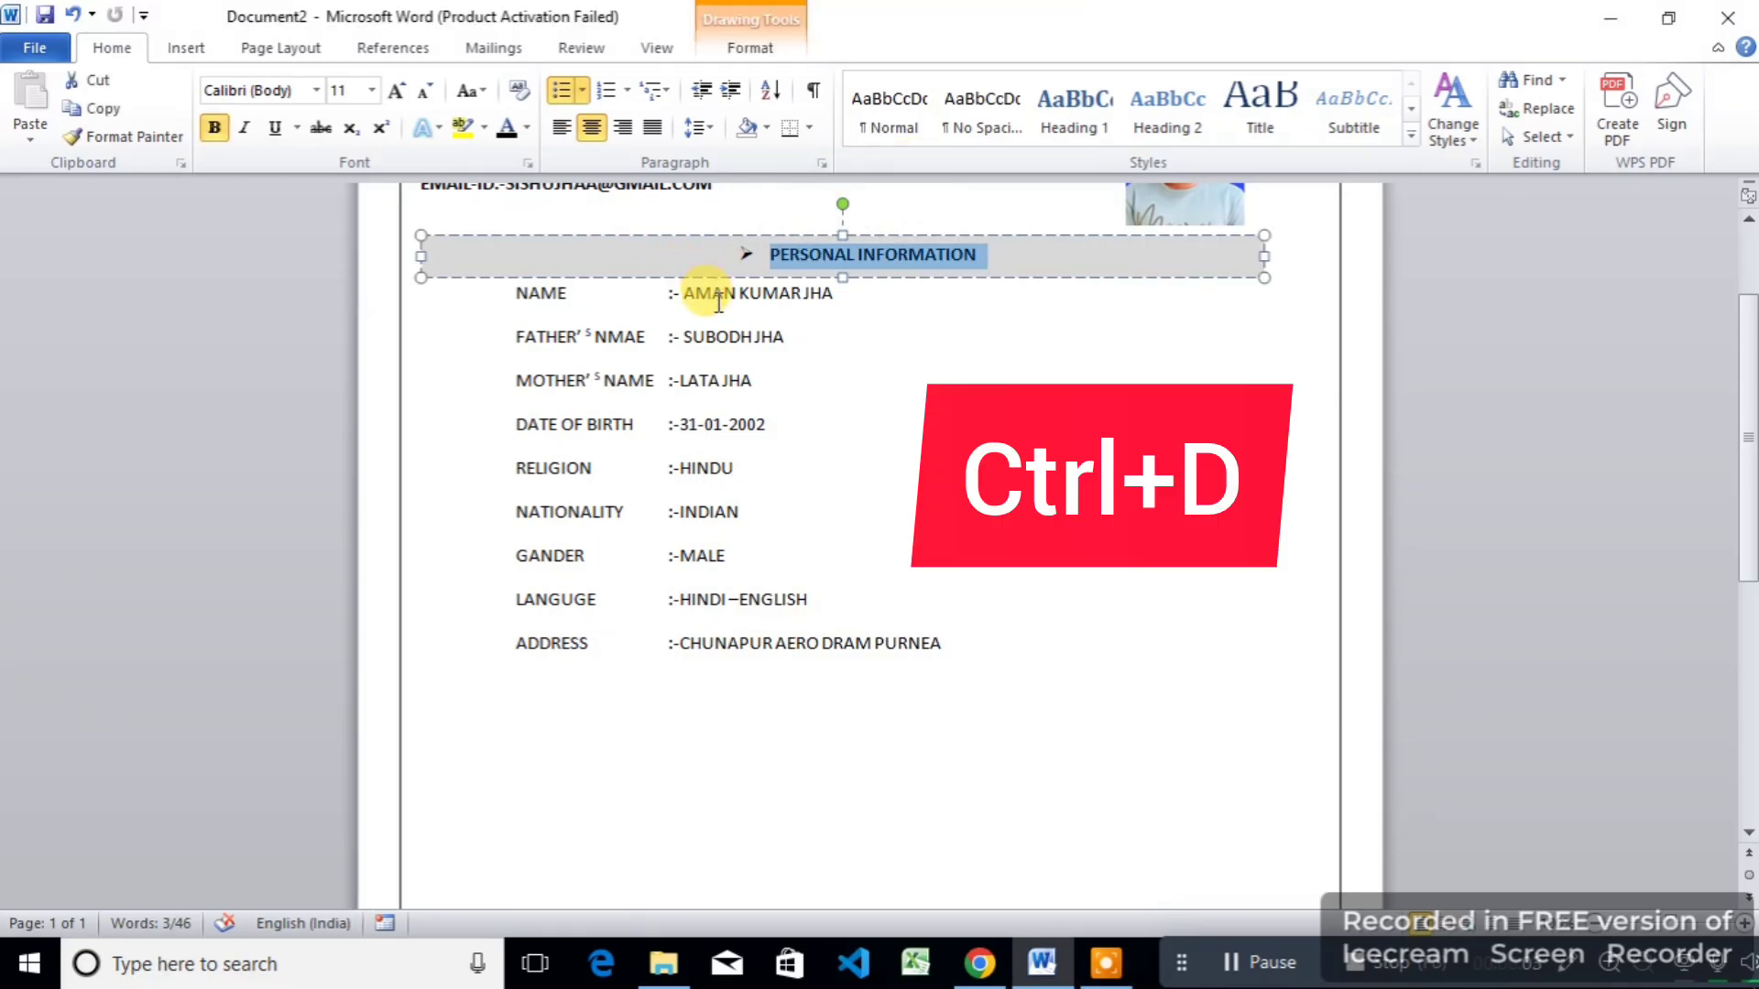
{"action": "left_click", "coordinate": [1167, 147]}
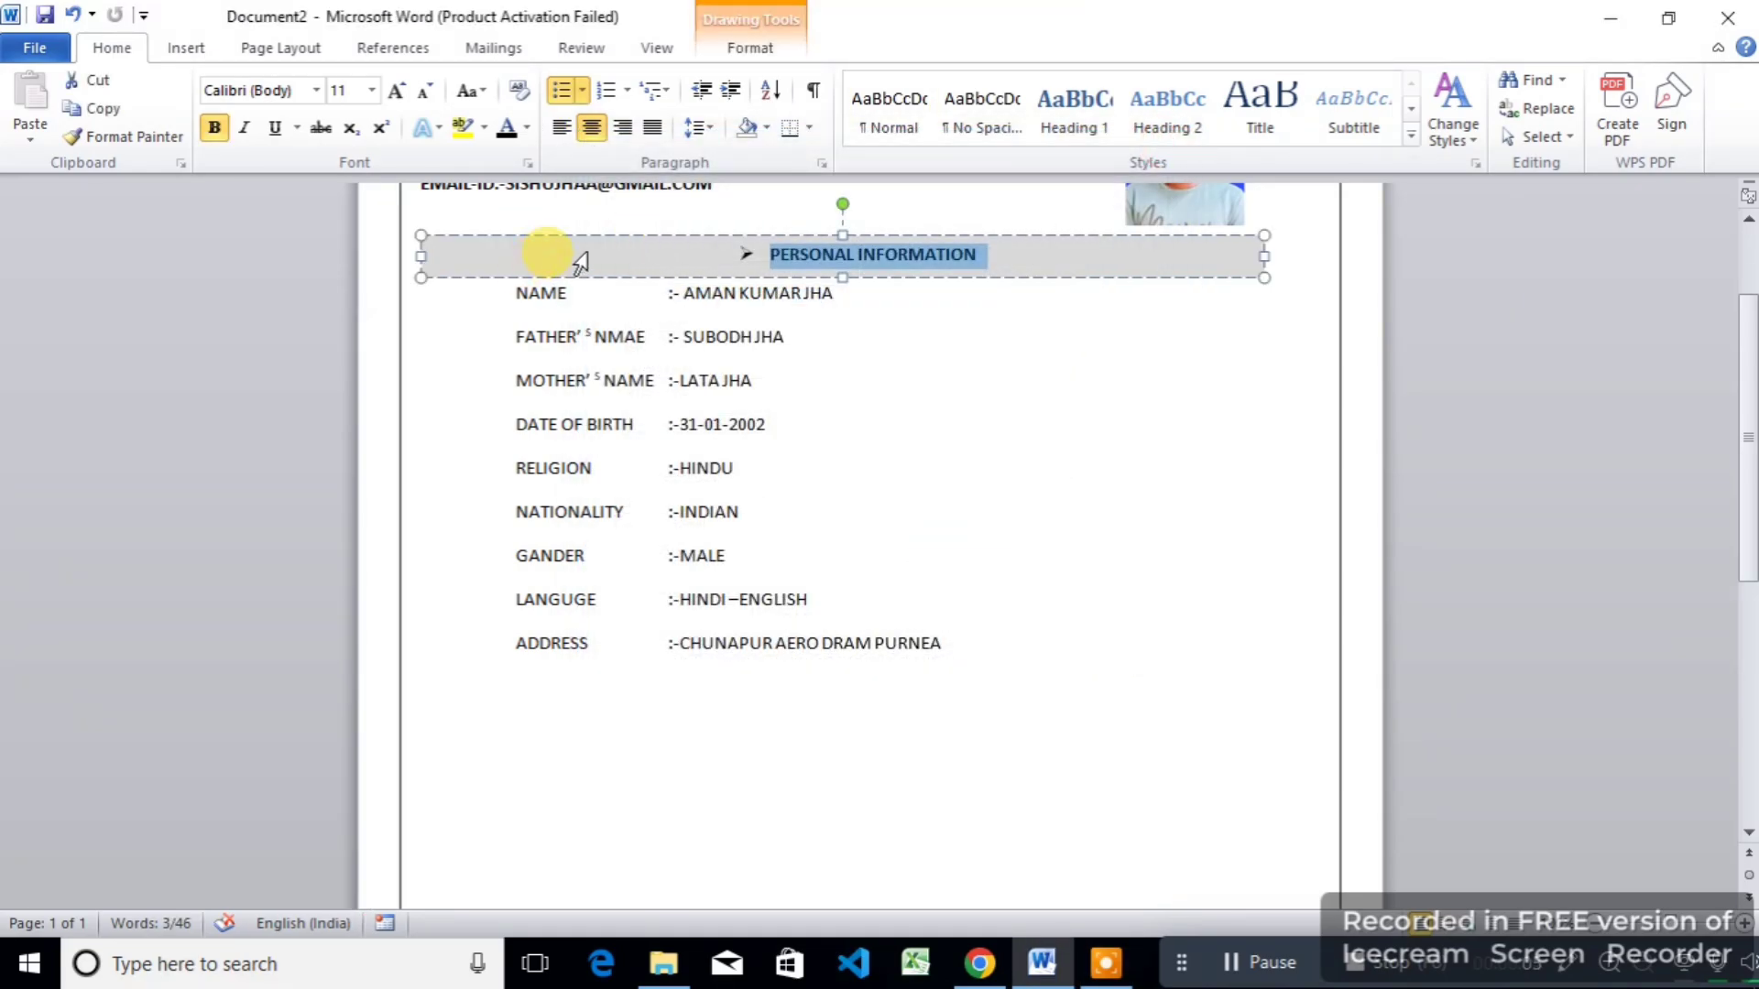
{"action": "left_click", "coordinate": [597, 234]}
{"action": "key", "text": "ctrl+d"}
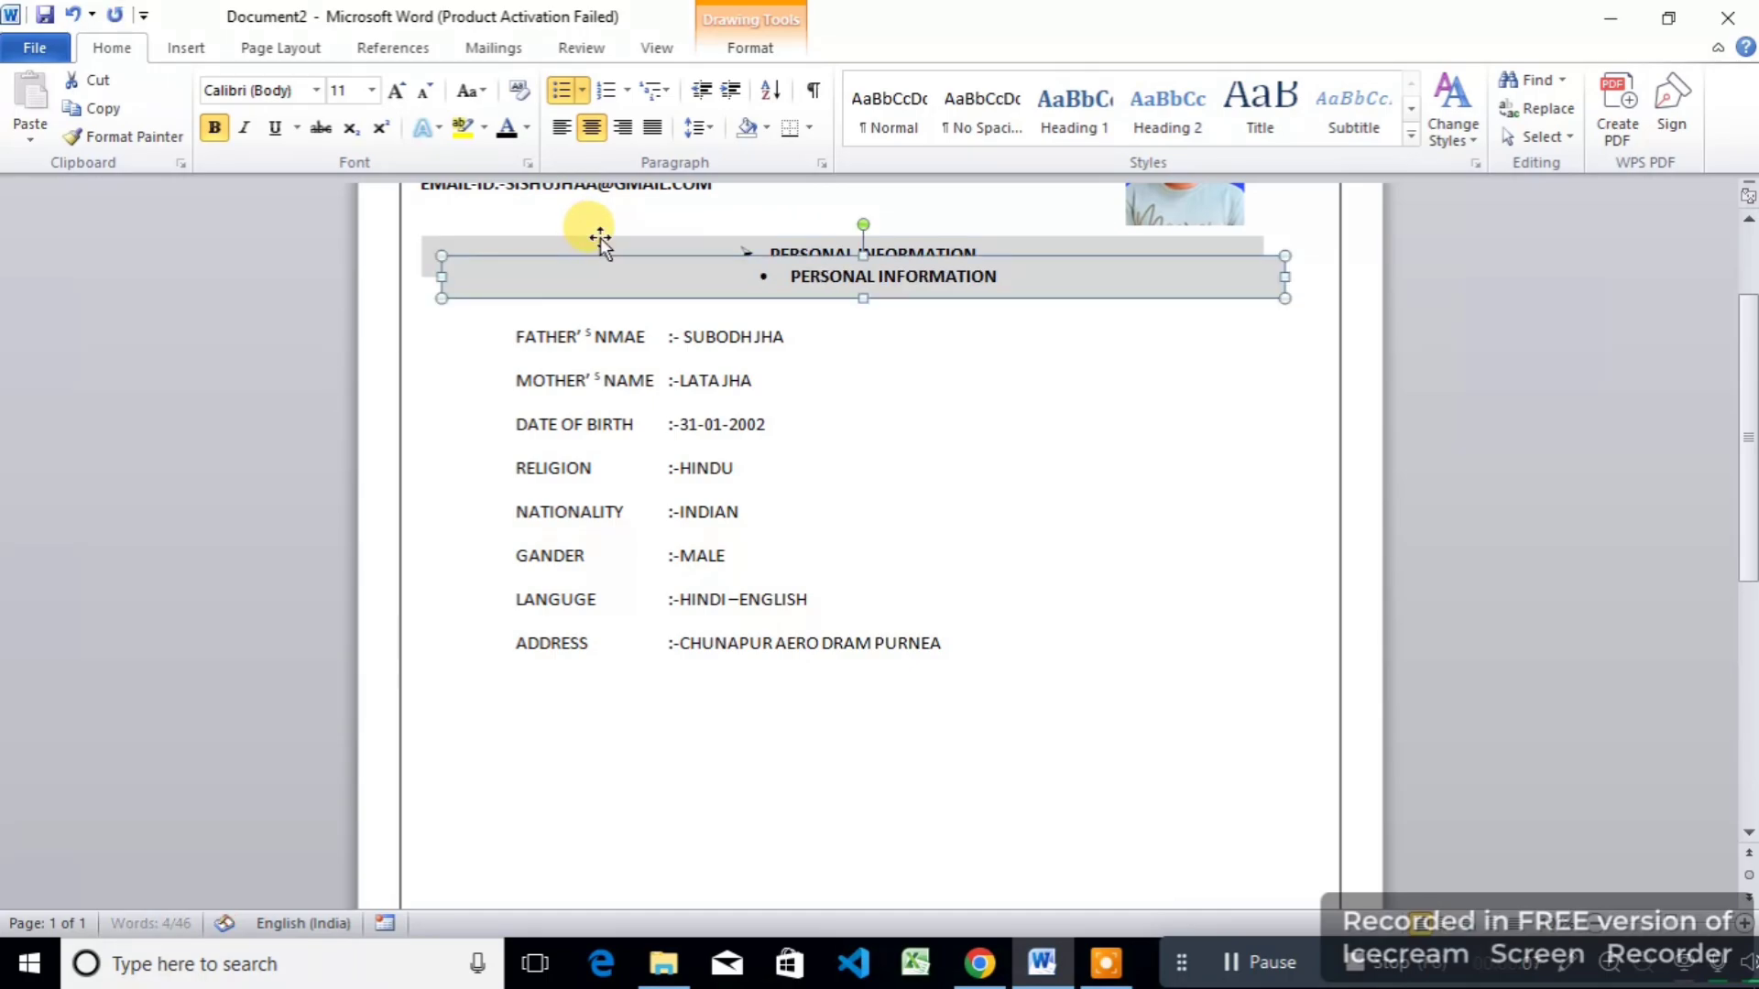
{"action": "left_click_drag", "start_coordinate": [620, 254], "coordinate": [592, 678]}
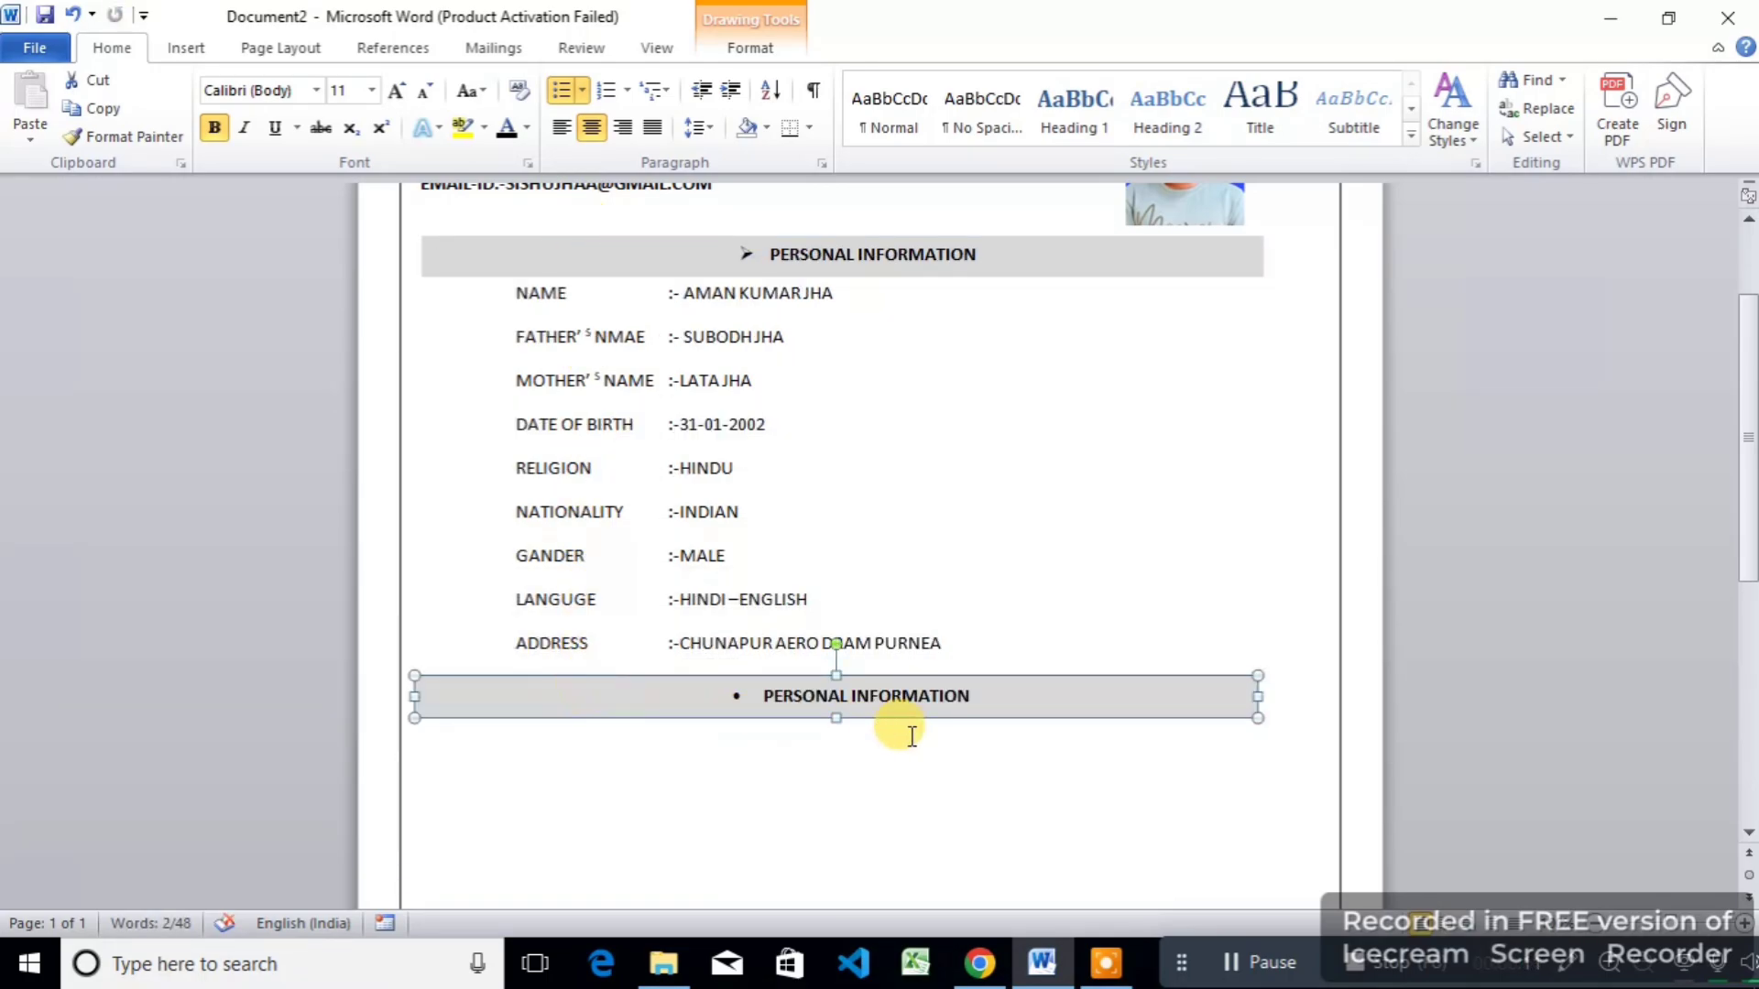
{"action": "left_click", "coordinate": [973, 692]}
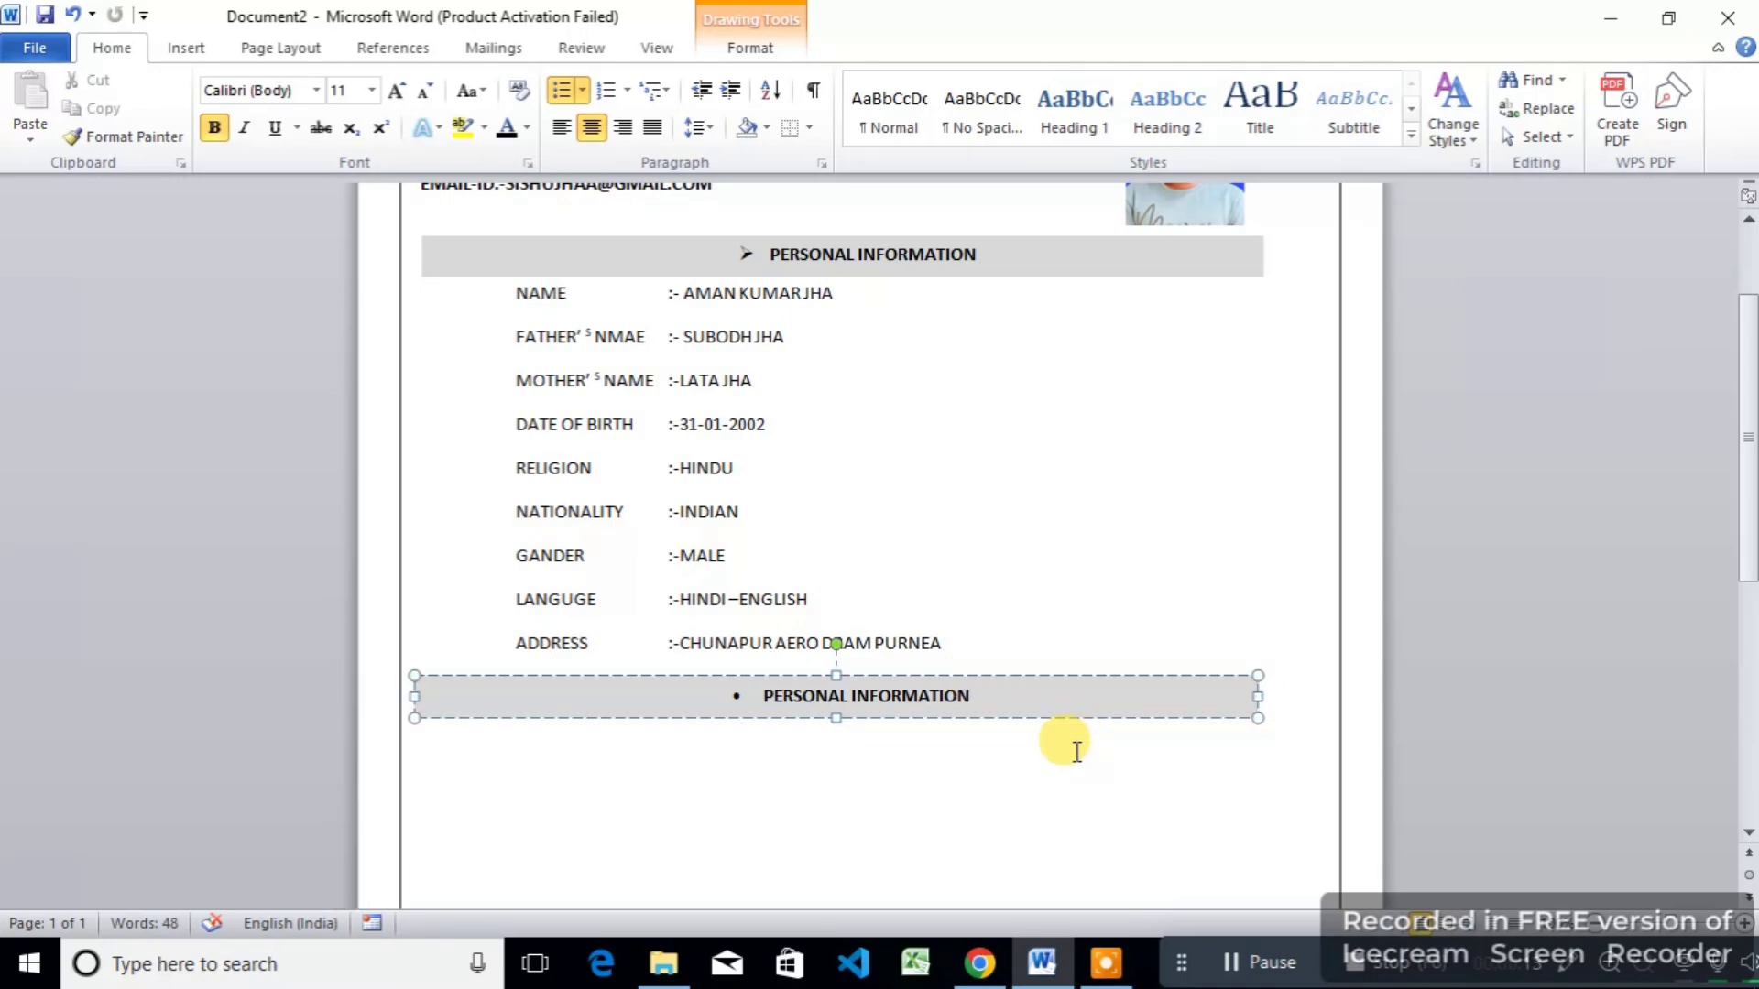
{"action": "key", "text": "BackSpace"}
{"action": "key", "text": "BackSpace"}
{"action": "key", "text": "BackSpace"}
{"action": "key", "text": "BackSpace"}
{"action": "key", "text": "BackSpace"}
{"action": "key", "text": "BackSpace"}
{"action": "key", "text": "BackSpace"}
{"action": "key", "text": "BackSpace"}
{"action": "key", "text": "BackSpace"}
{"action": "key", "text": "BackSpace"}
{"action": "key", "text": "BackSpace"}
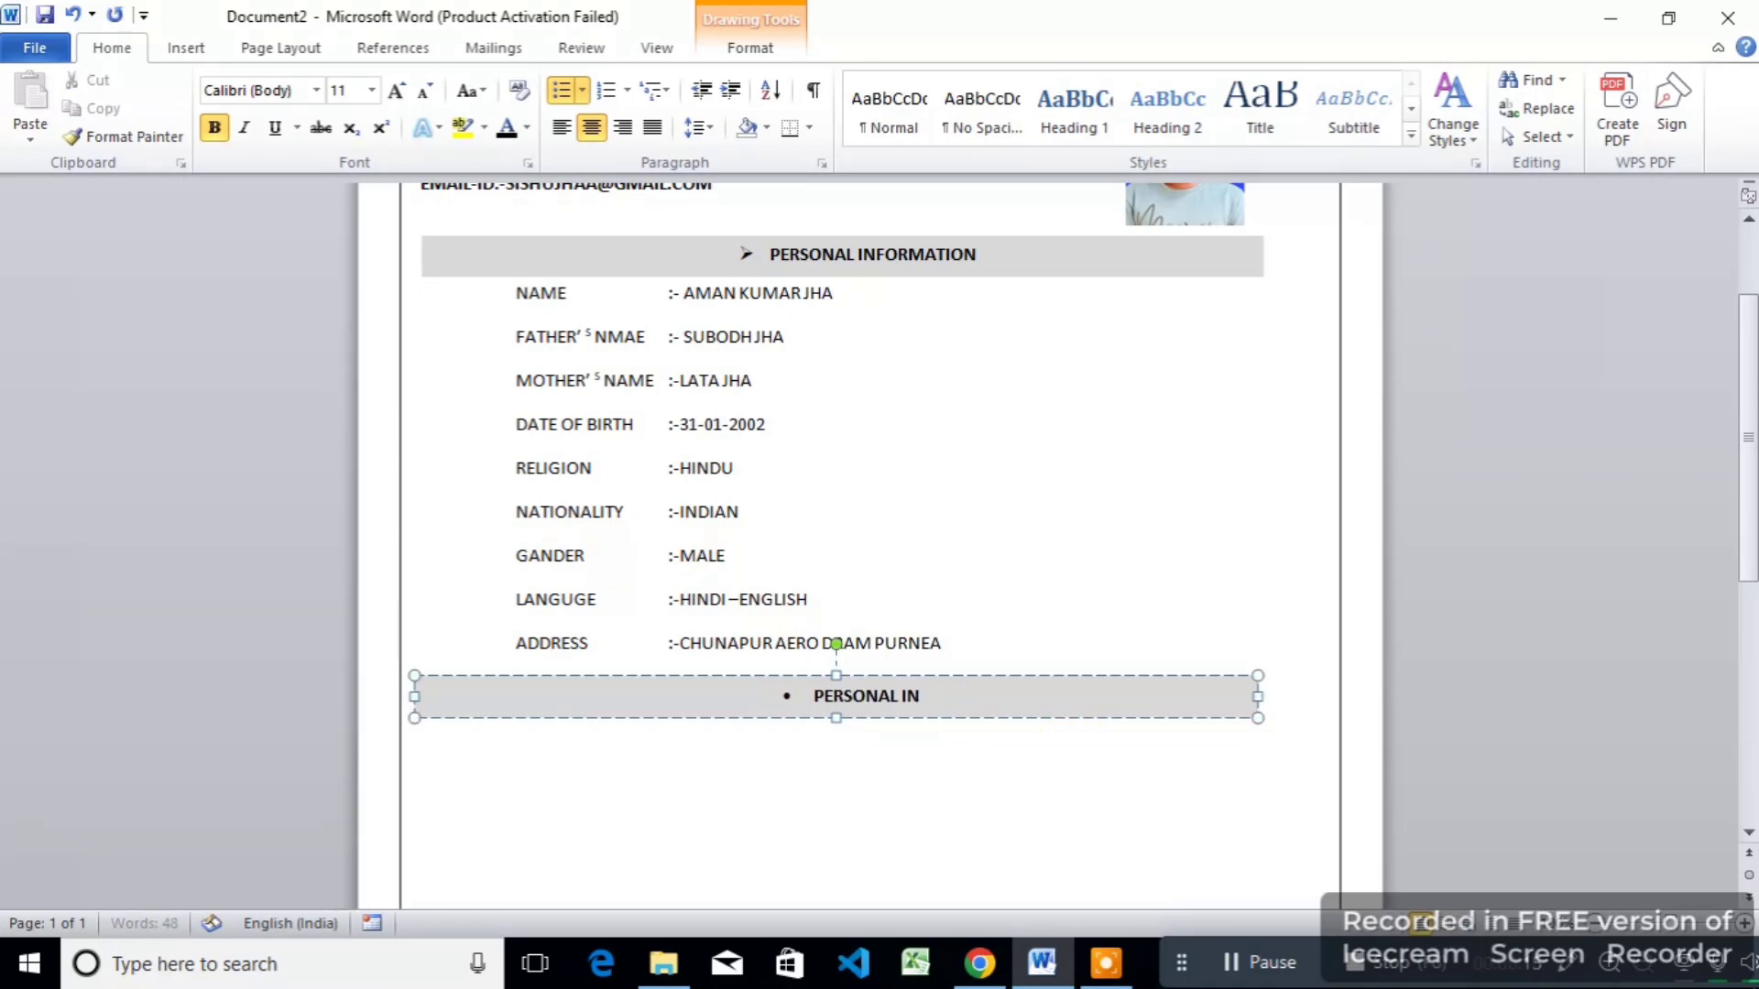
{"action": "key", "text": "BackSpace"}
{"action": "key", "text": "BackSpace"}
{"action": "key", "text": "BackSpace"}
{"action": "key", "text": "BackSpace"}
{"action": "key", "text": "BackSpace"}
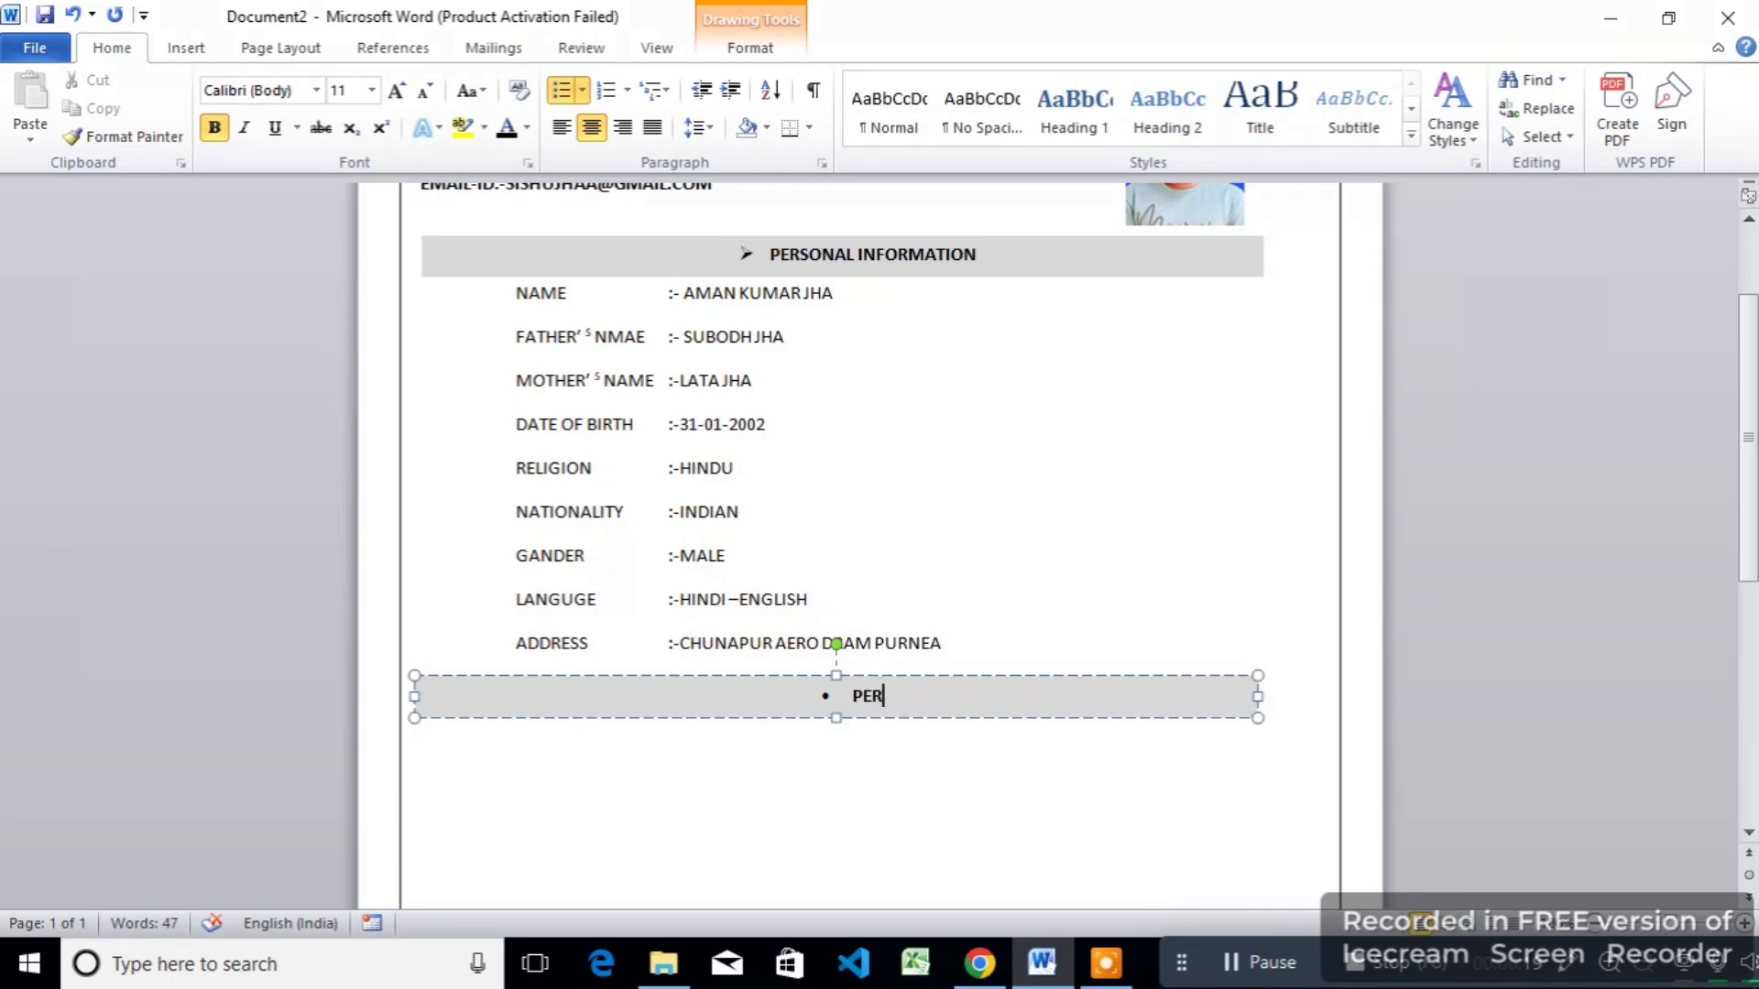
{"action": "key", "text": "BackSpace"}
{"action": "key", "text": "BackSpace"}
{"action": "key", "text": "BackSpace"}
{"action": "key", "text": "BackSpace"}
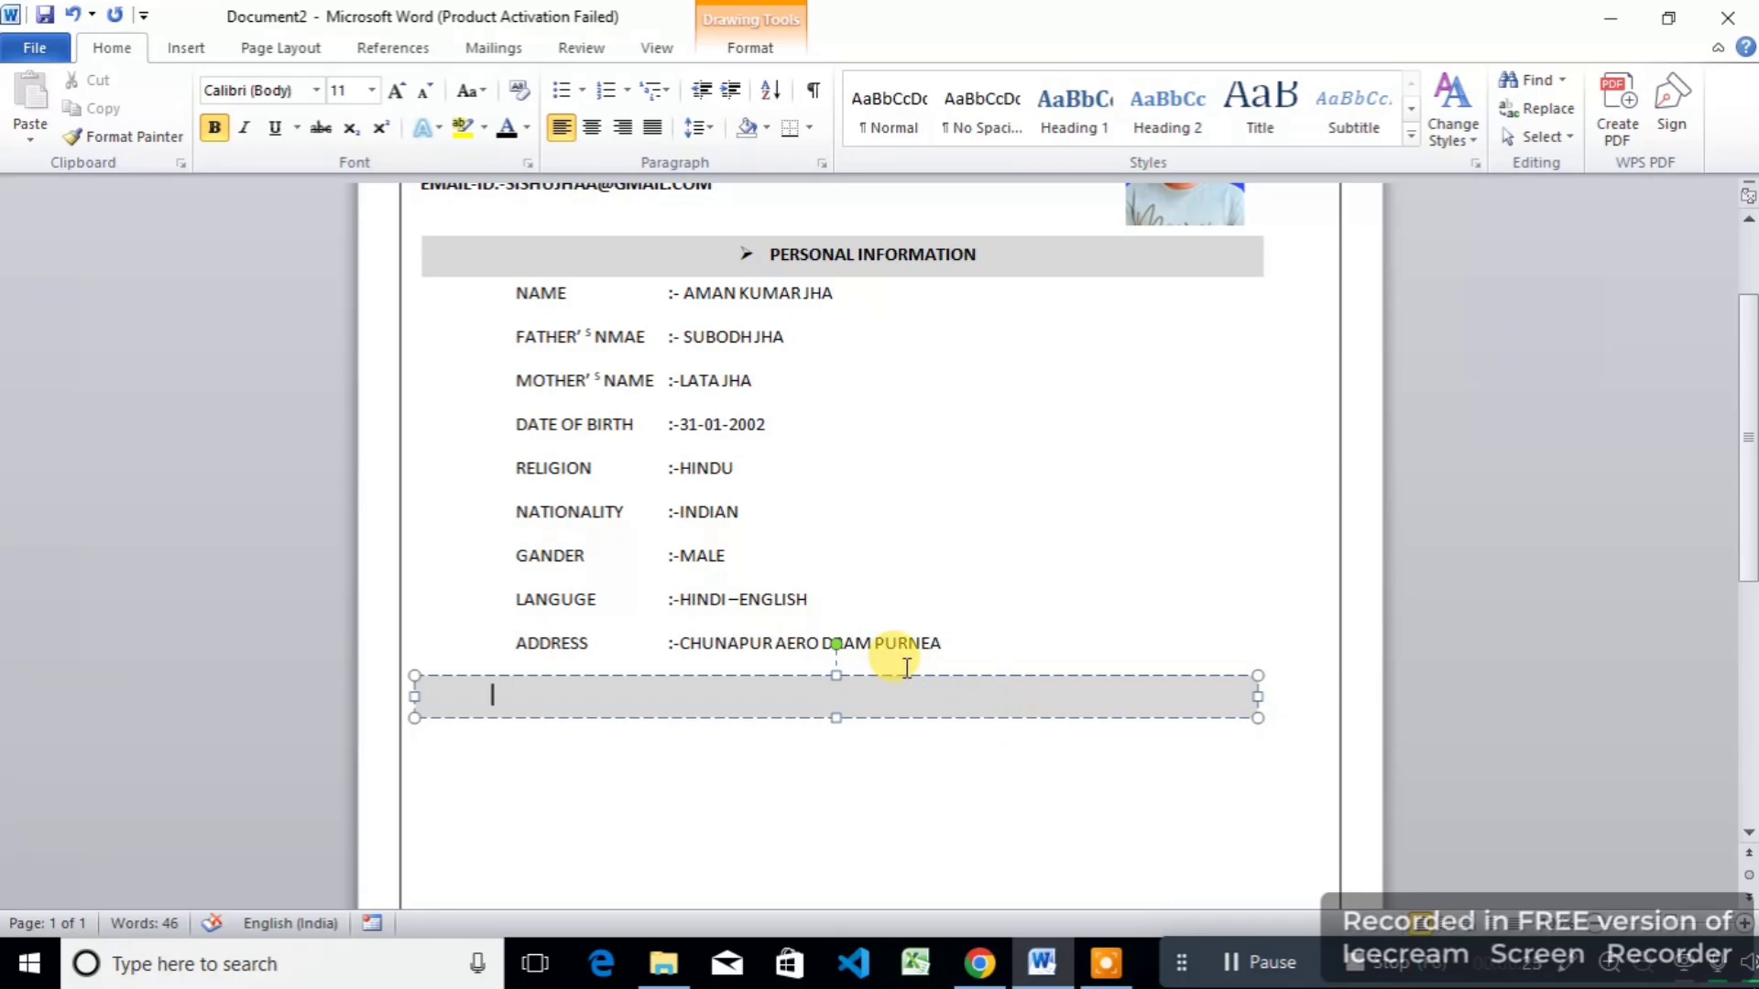
{"action": "type", "text": "Education background"}
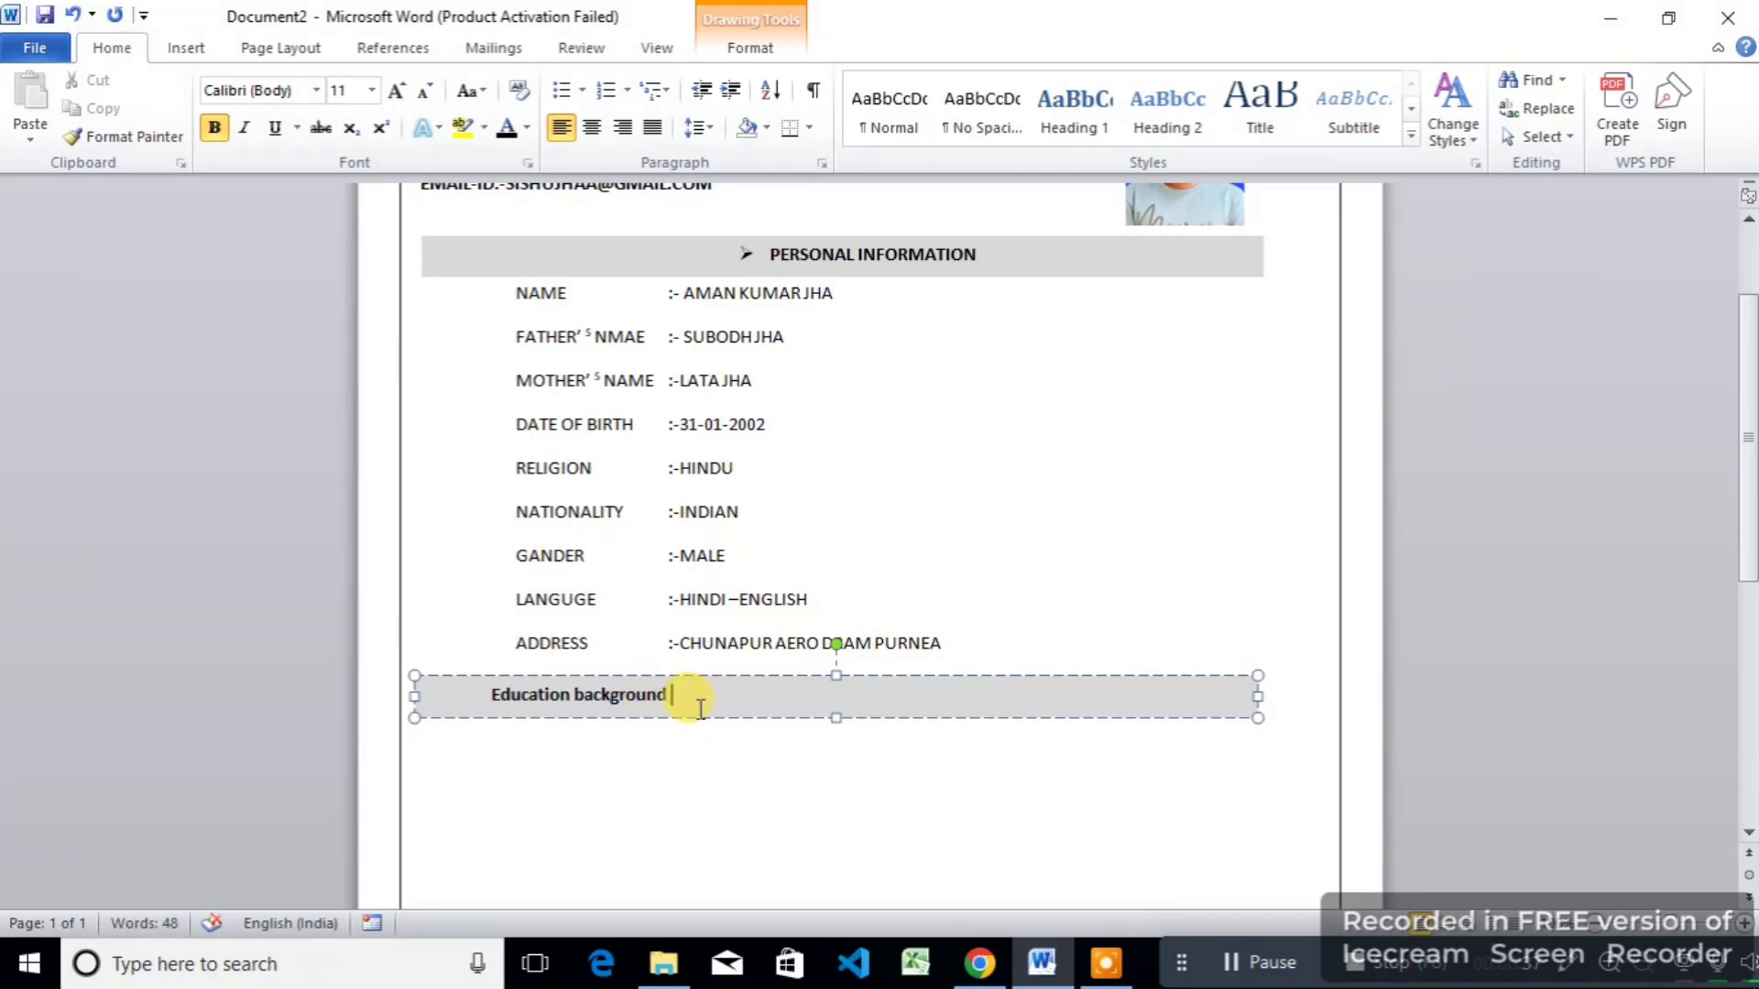
Step: Centre the Education background text, add an arrow bullet, make it bold and enlarge the font
{"action": "left_click_drag", "start_coordinate": [700, 708], "coordinate": [487, 696]}
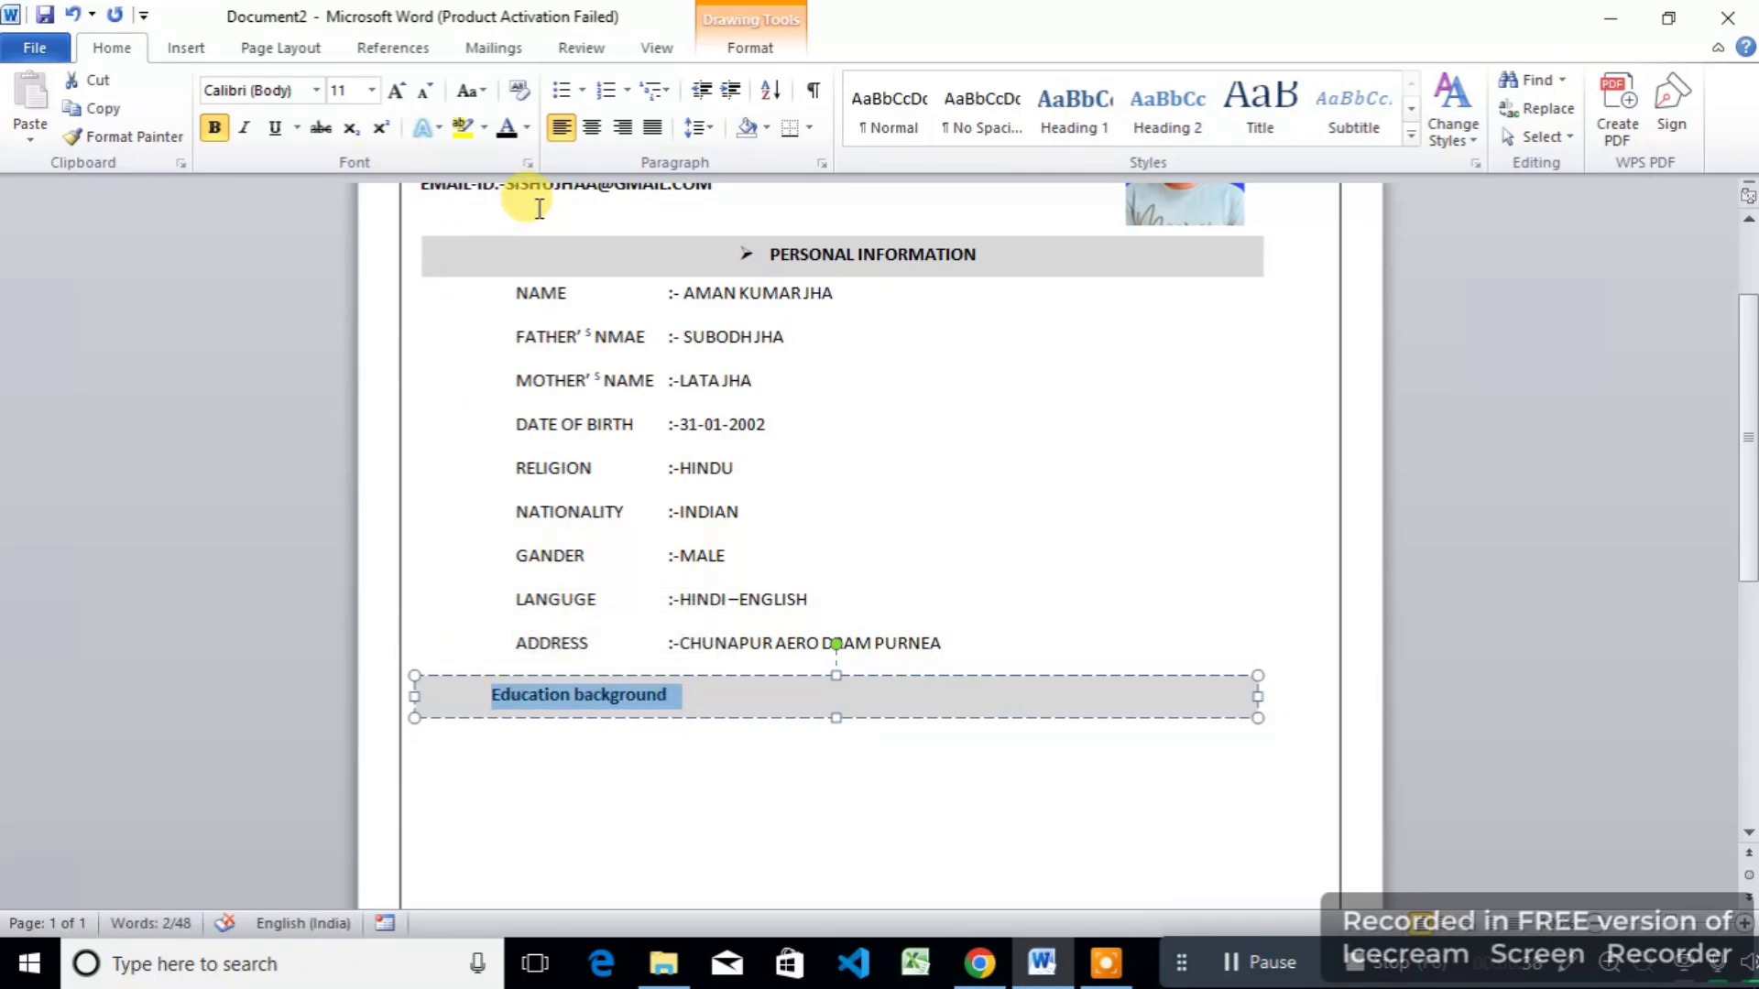
{"action": "left_click", "coordinate": [592, 129]}
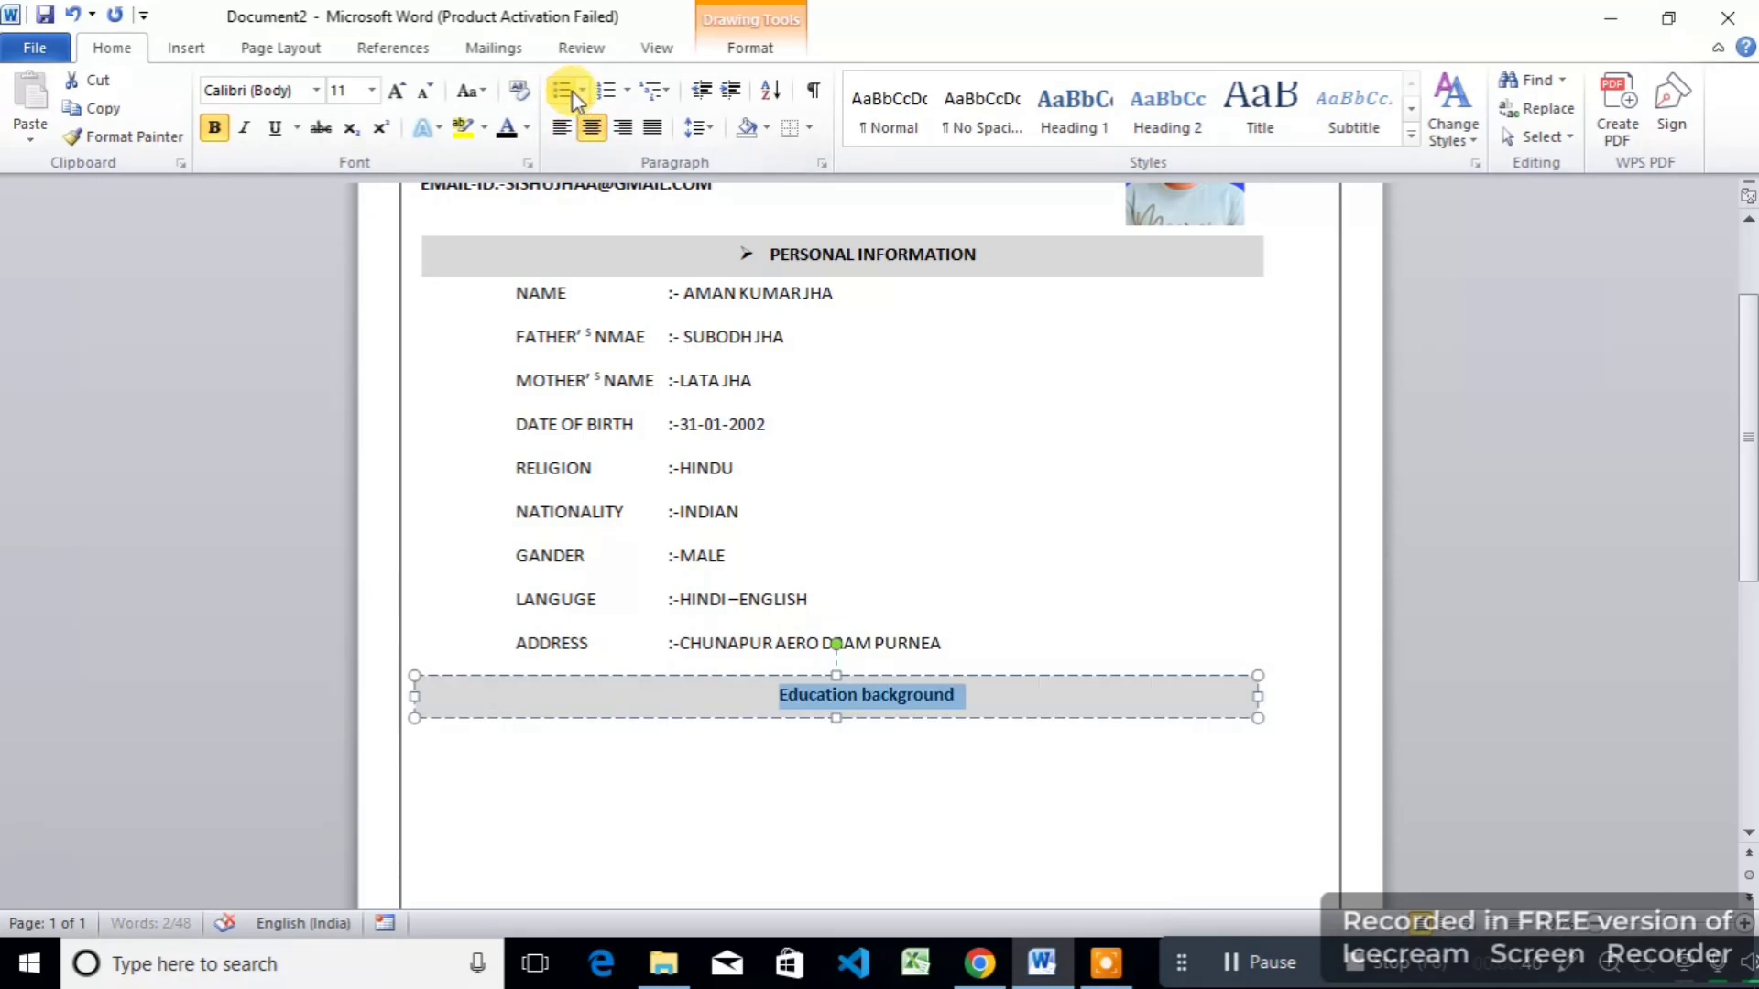
{"action": "left_click", "coordinate": [578, 92]}
{"action": "left_click", "coordinate": [581, 178]}
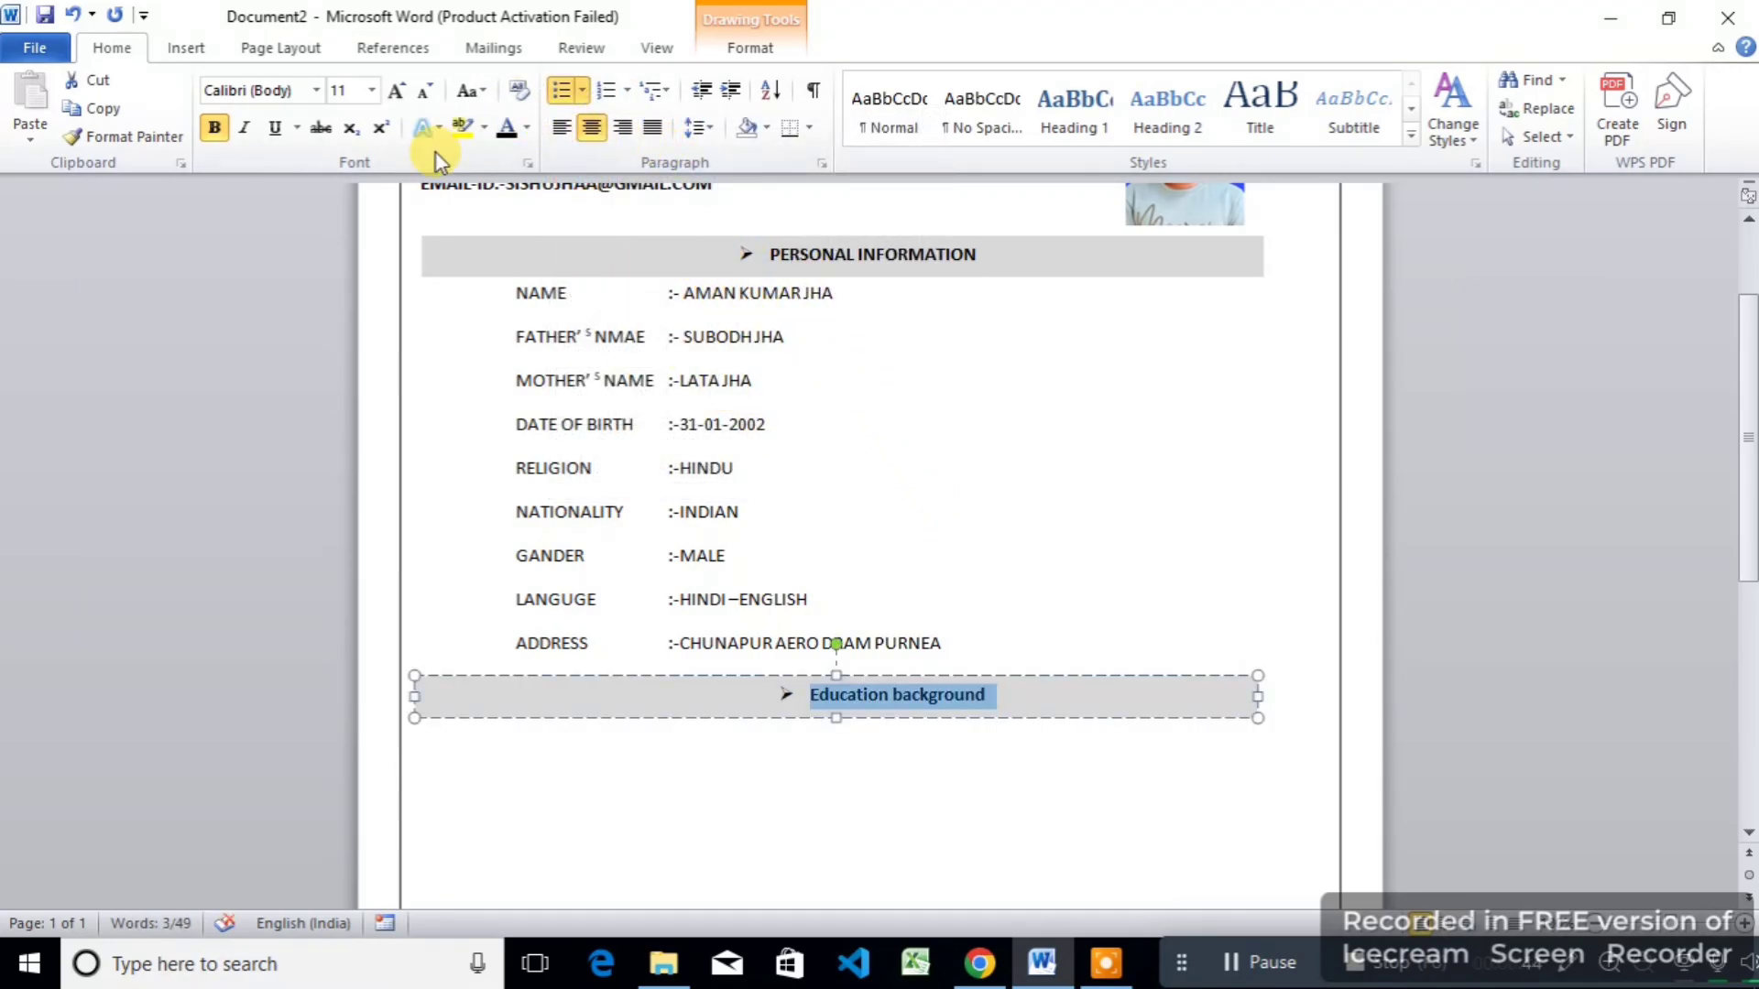
{"action": "left_click", "coordinate": [216, 128]}
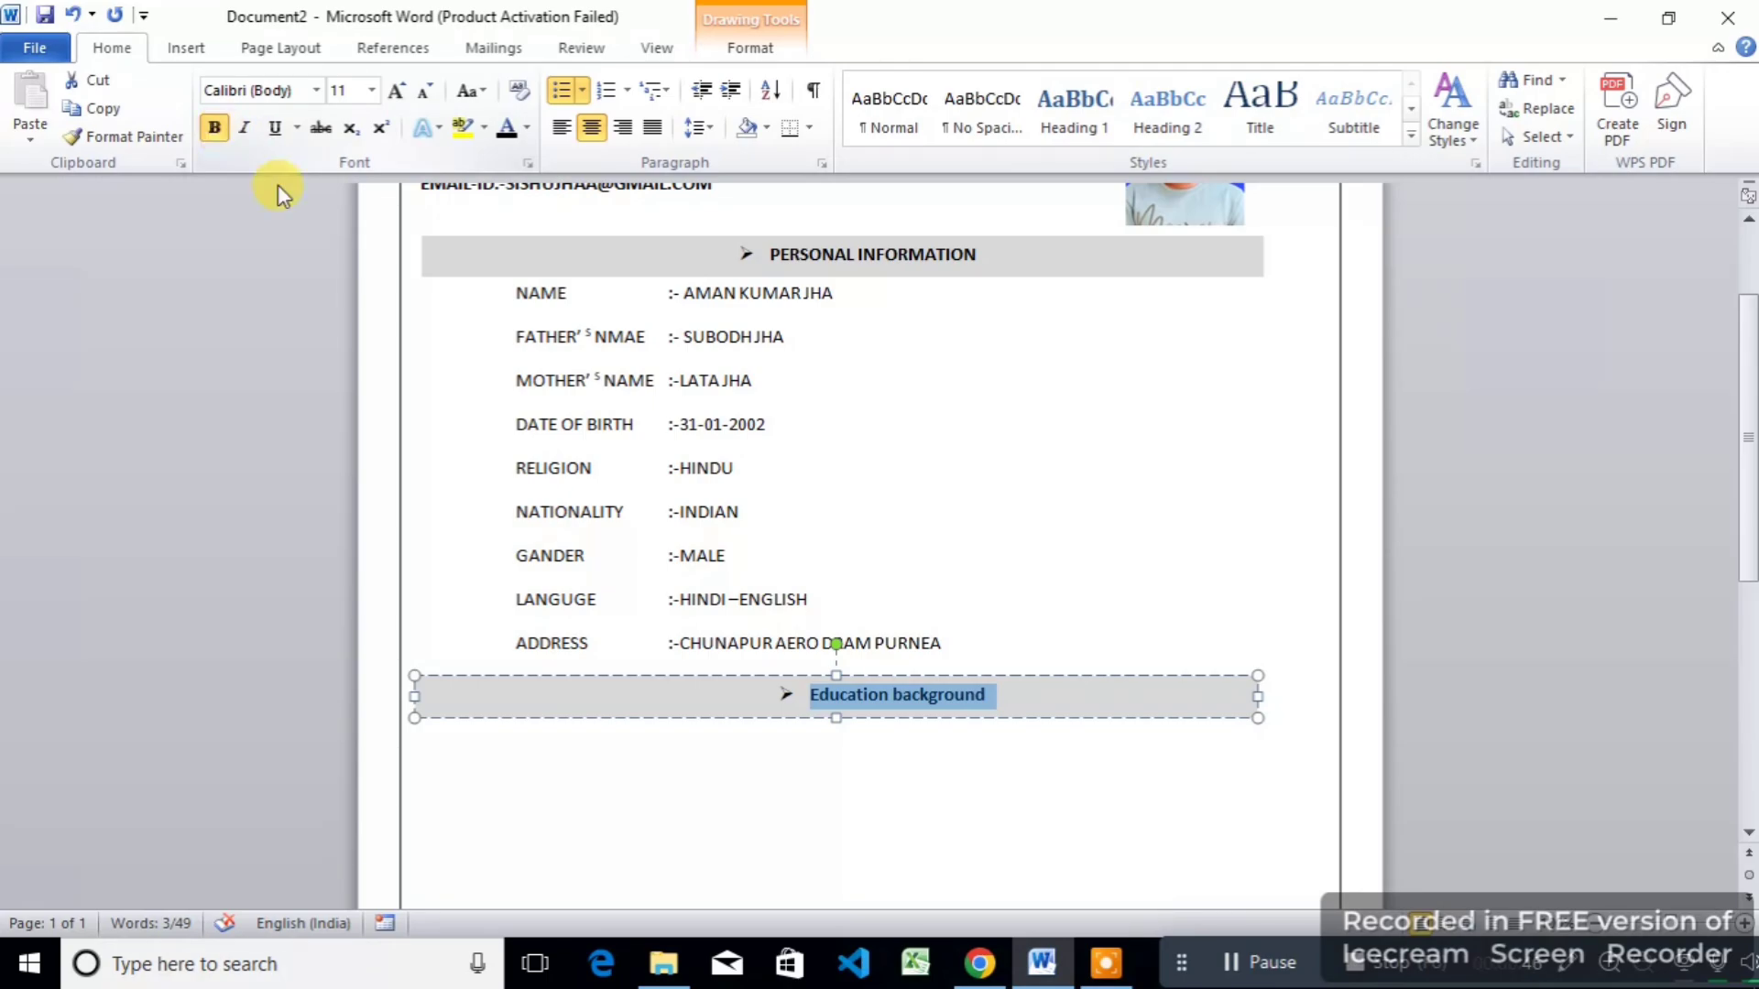
{"action": "left_click", "coordinate": [975, 845]}
{"action": "left_click_drag", "start_coordinate": [982, 689], "coordinate": [810, 694]}
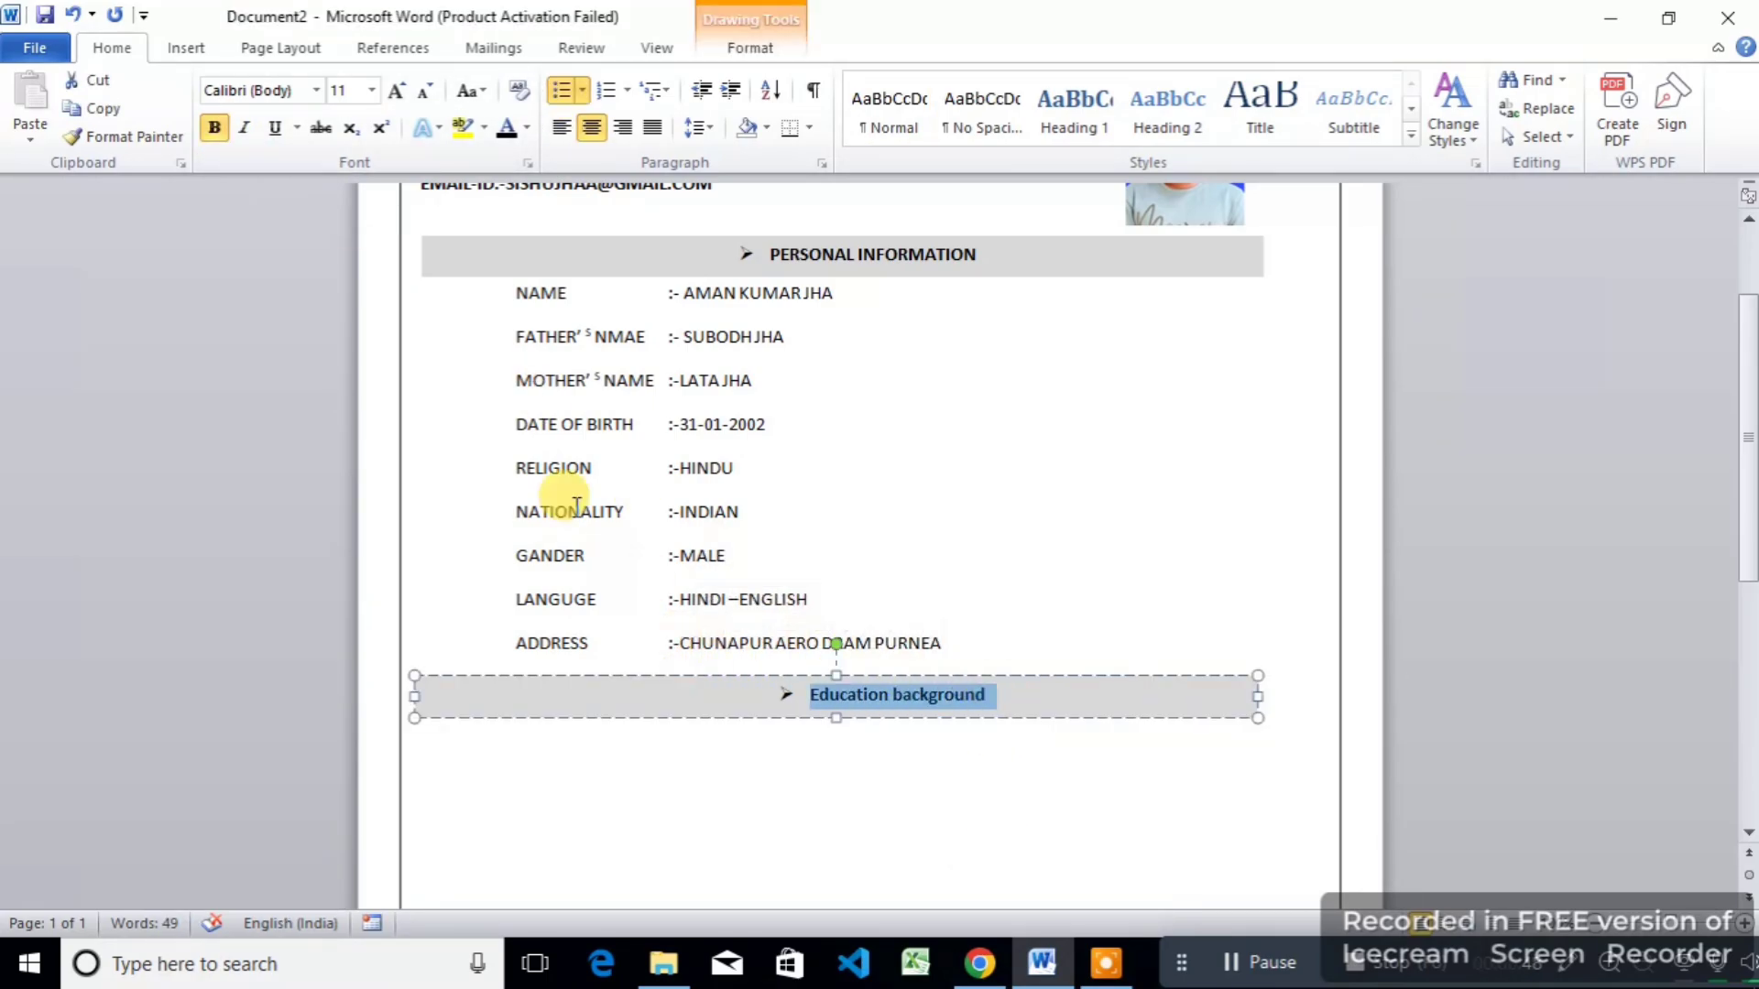
{"action": "left_click", "coordinate": [379, 96]}
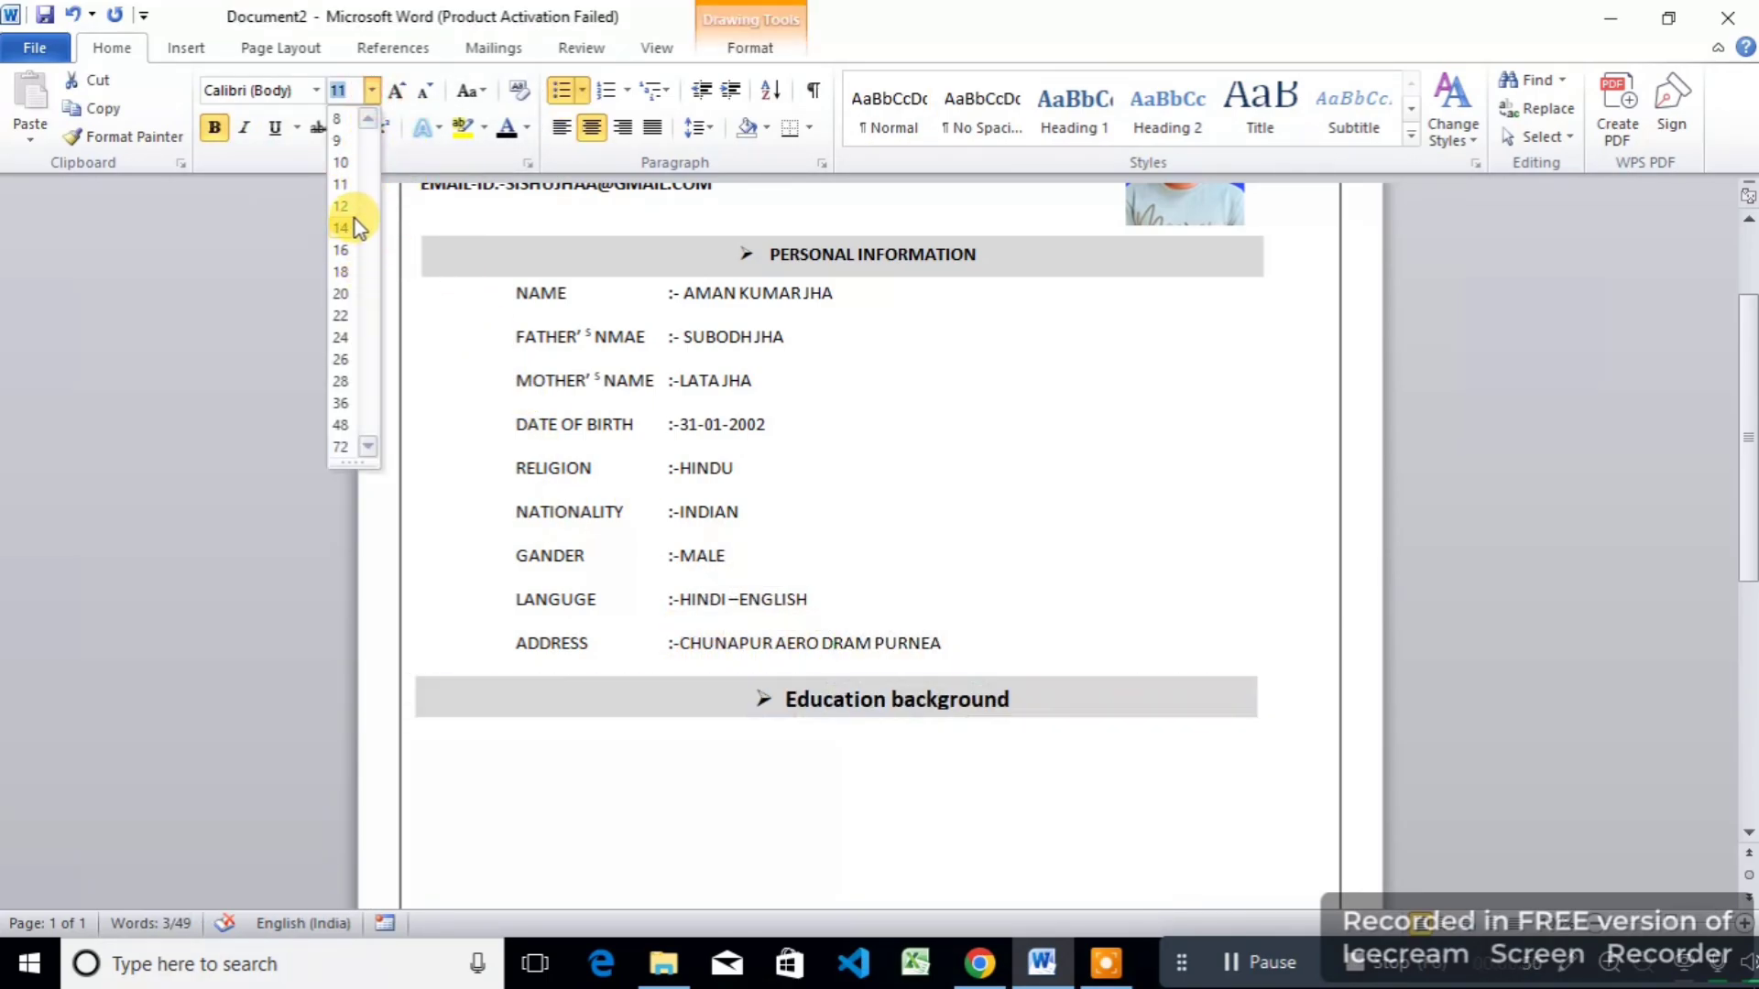
{"action": "left_click", "coordinate": [355, 218]}
{"action": "left_click", "coordinate": [941, 834]}
{"action": "scroll", "coordinate": [723, 827], "scroll_direction": "down", "scroll_amount": 5}
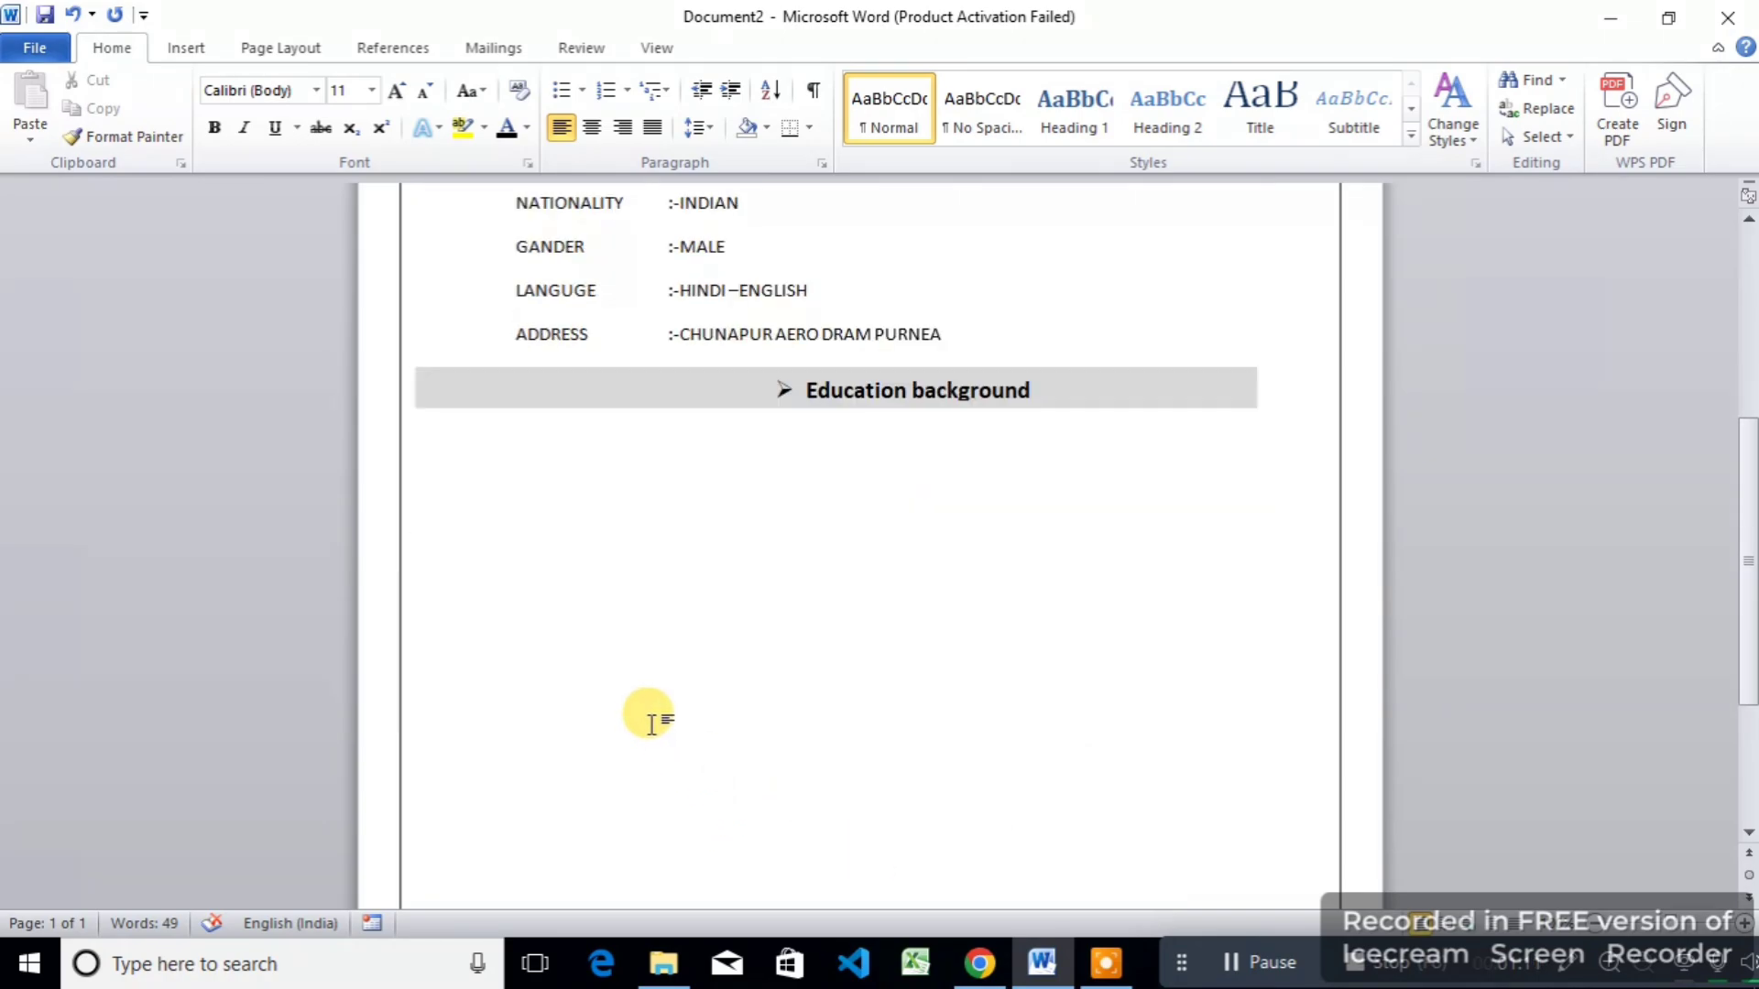
{"action": "left_click", "coordinate": [518, 451]}
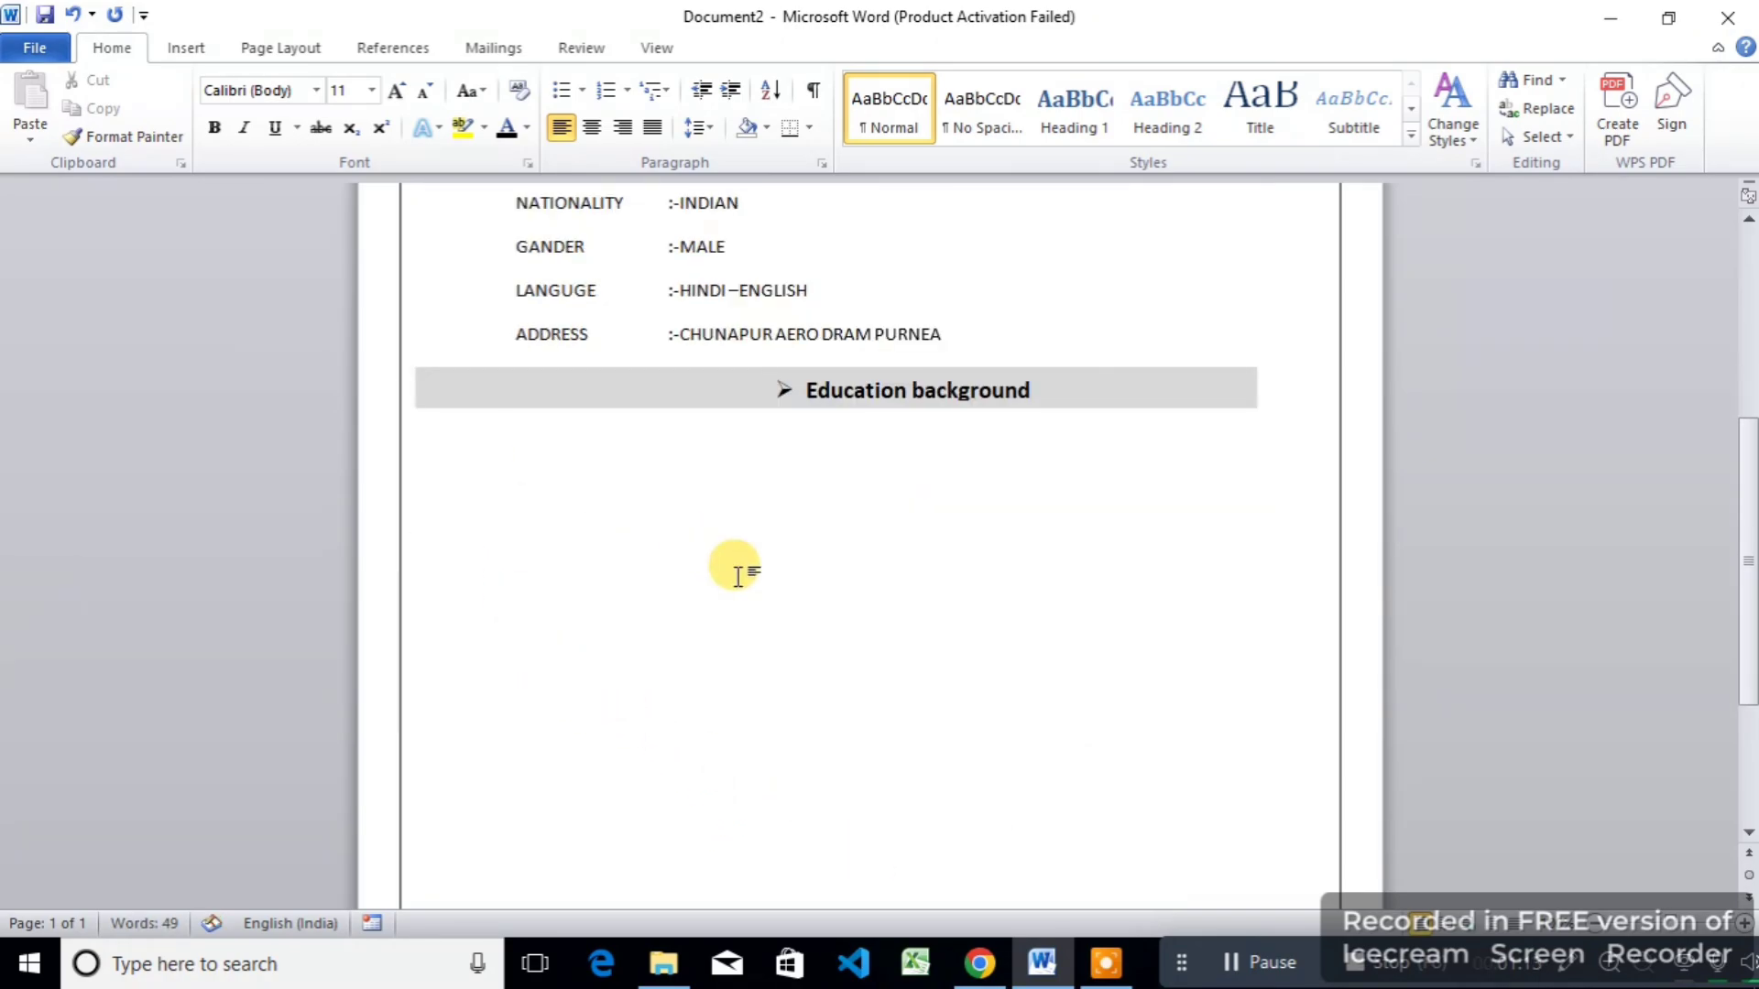
Step: Insert a 6-column, 4-row table and move it right under the Education background bar
{"action": "left_click", "coordinate": [188, 48]}
{"action": "left_click", "coordinate": [204, 122]}
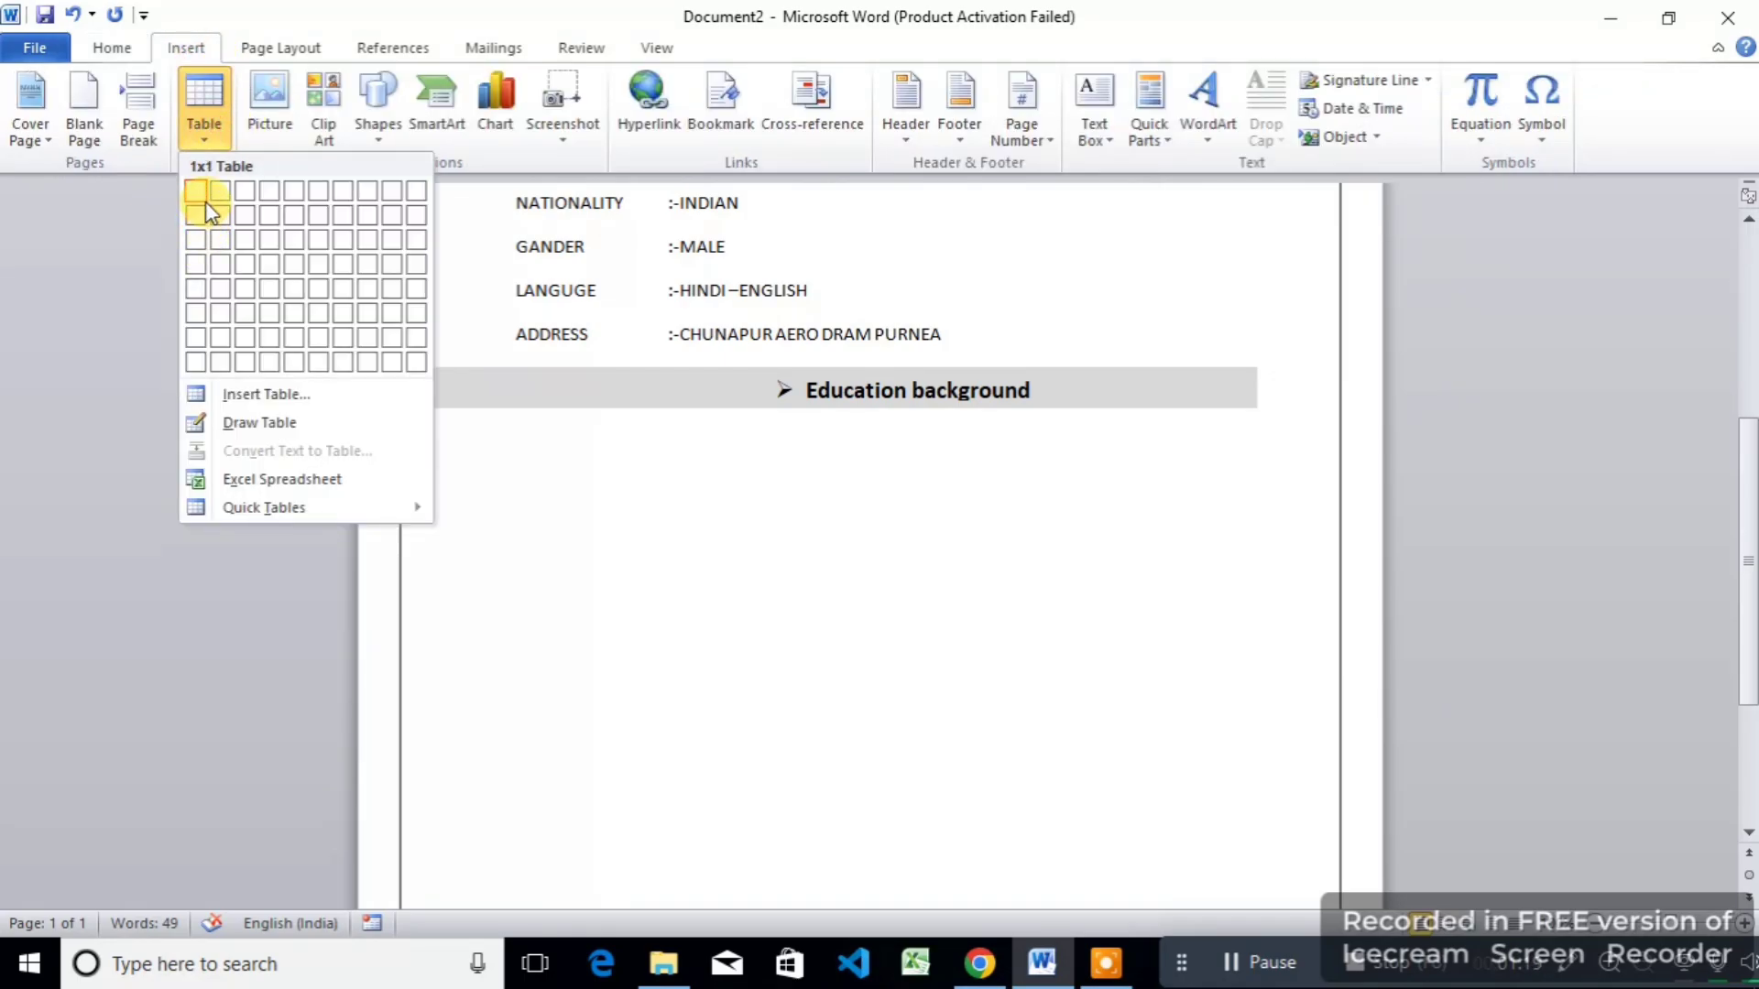
{"action": "left_click", "coordinate": [316, 259]}
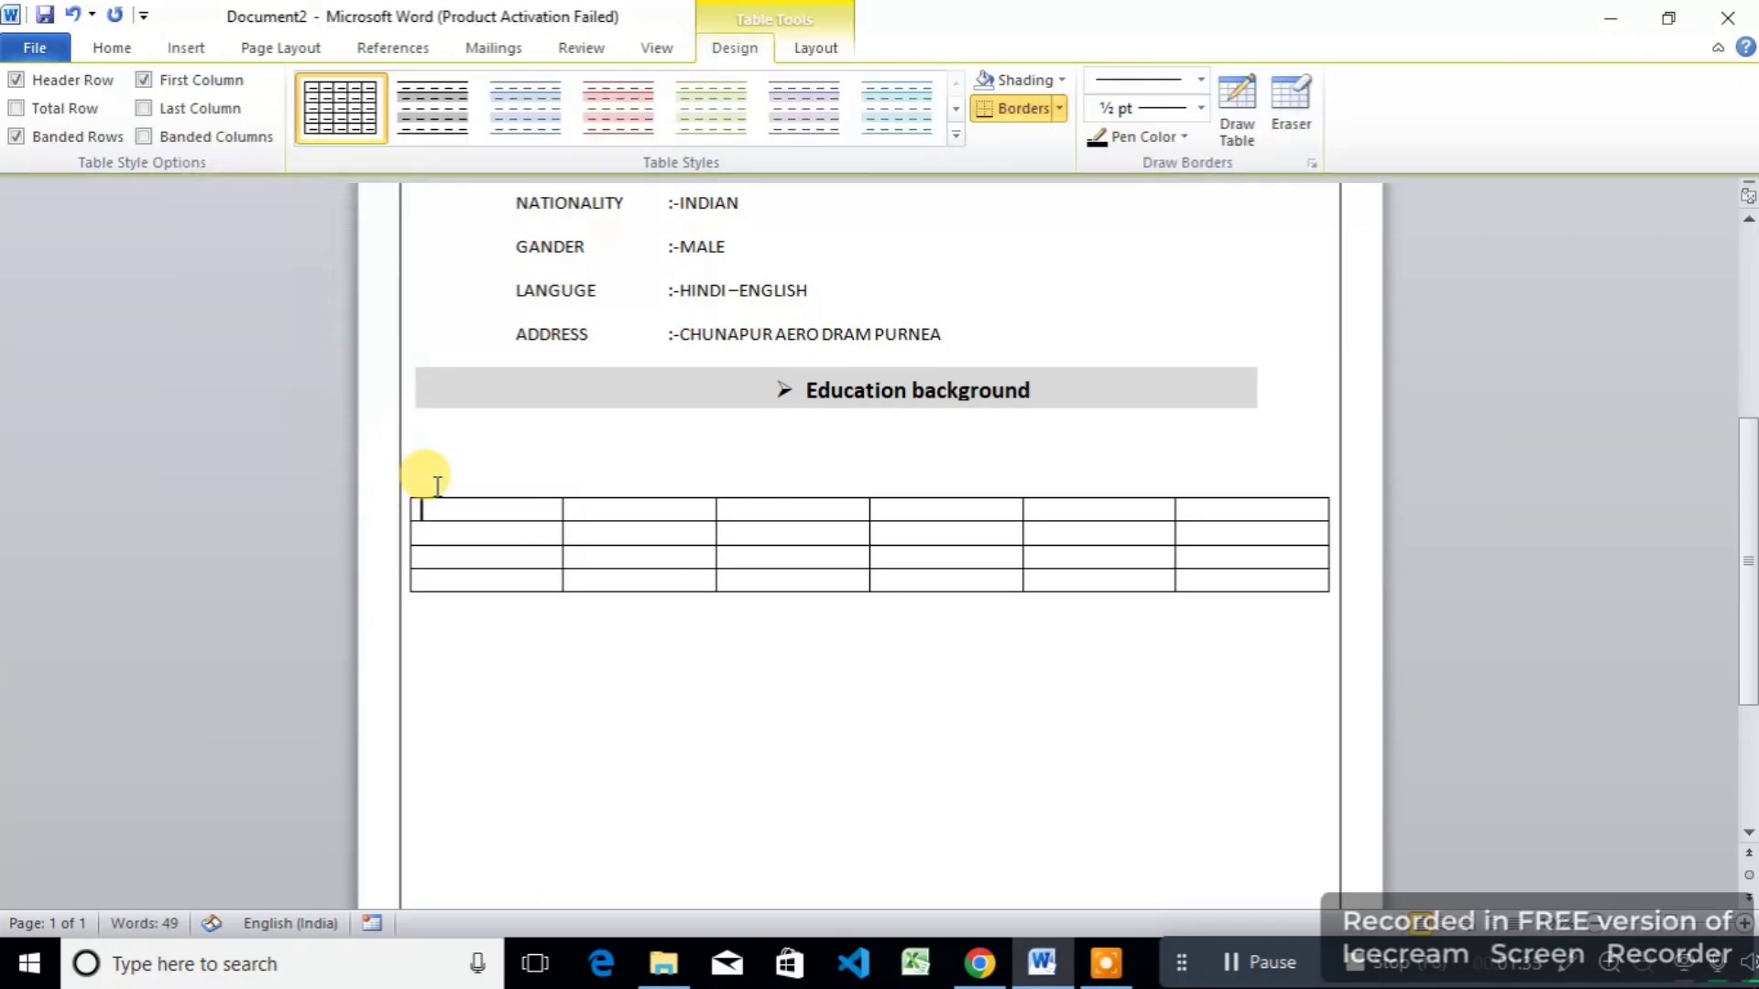
{"action": "left_click_drag", "start_coordinate": [401, 488], "coordinate": [403, 428]}
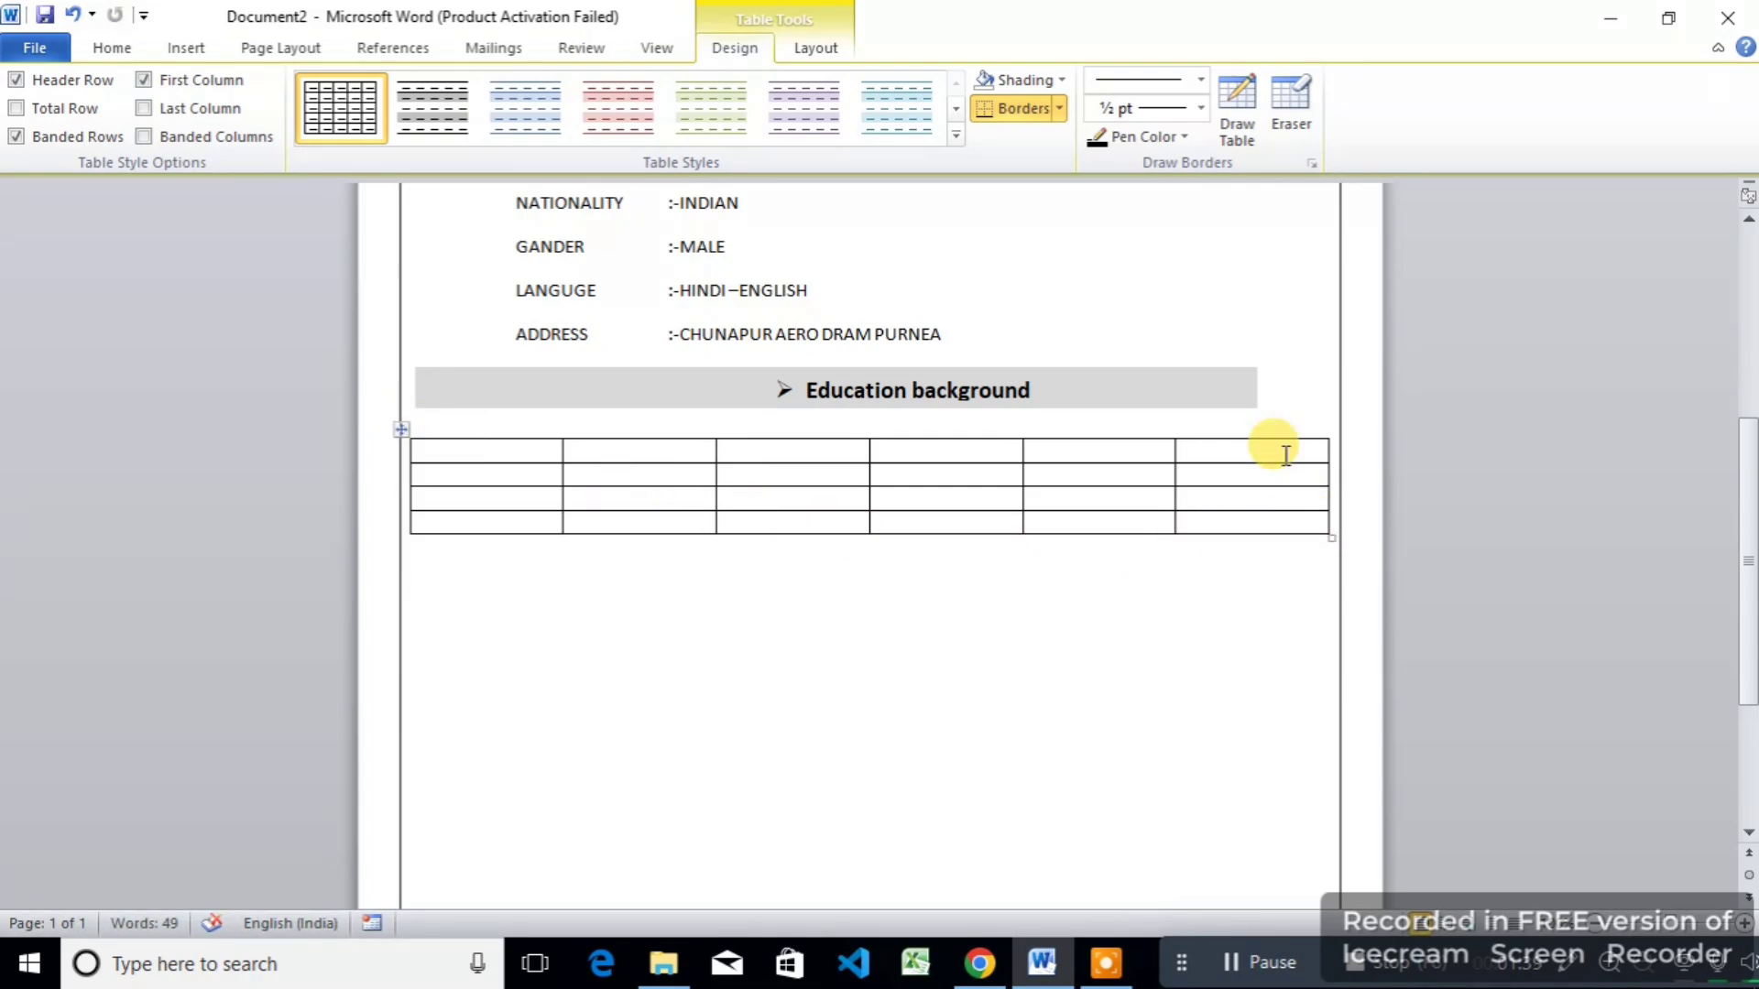
{"action": "left_click", "coordinate": [956, 136]}
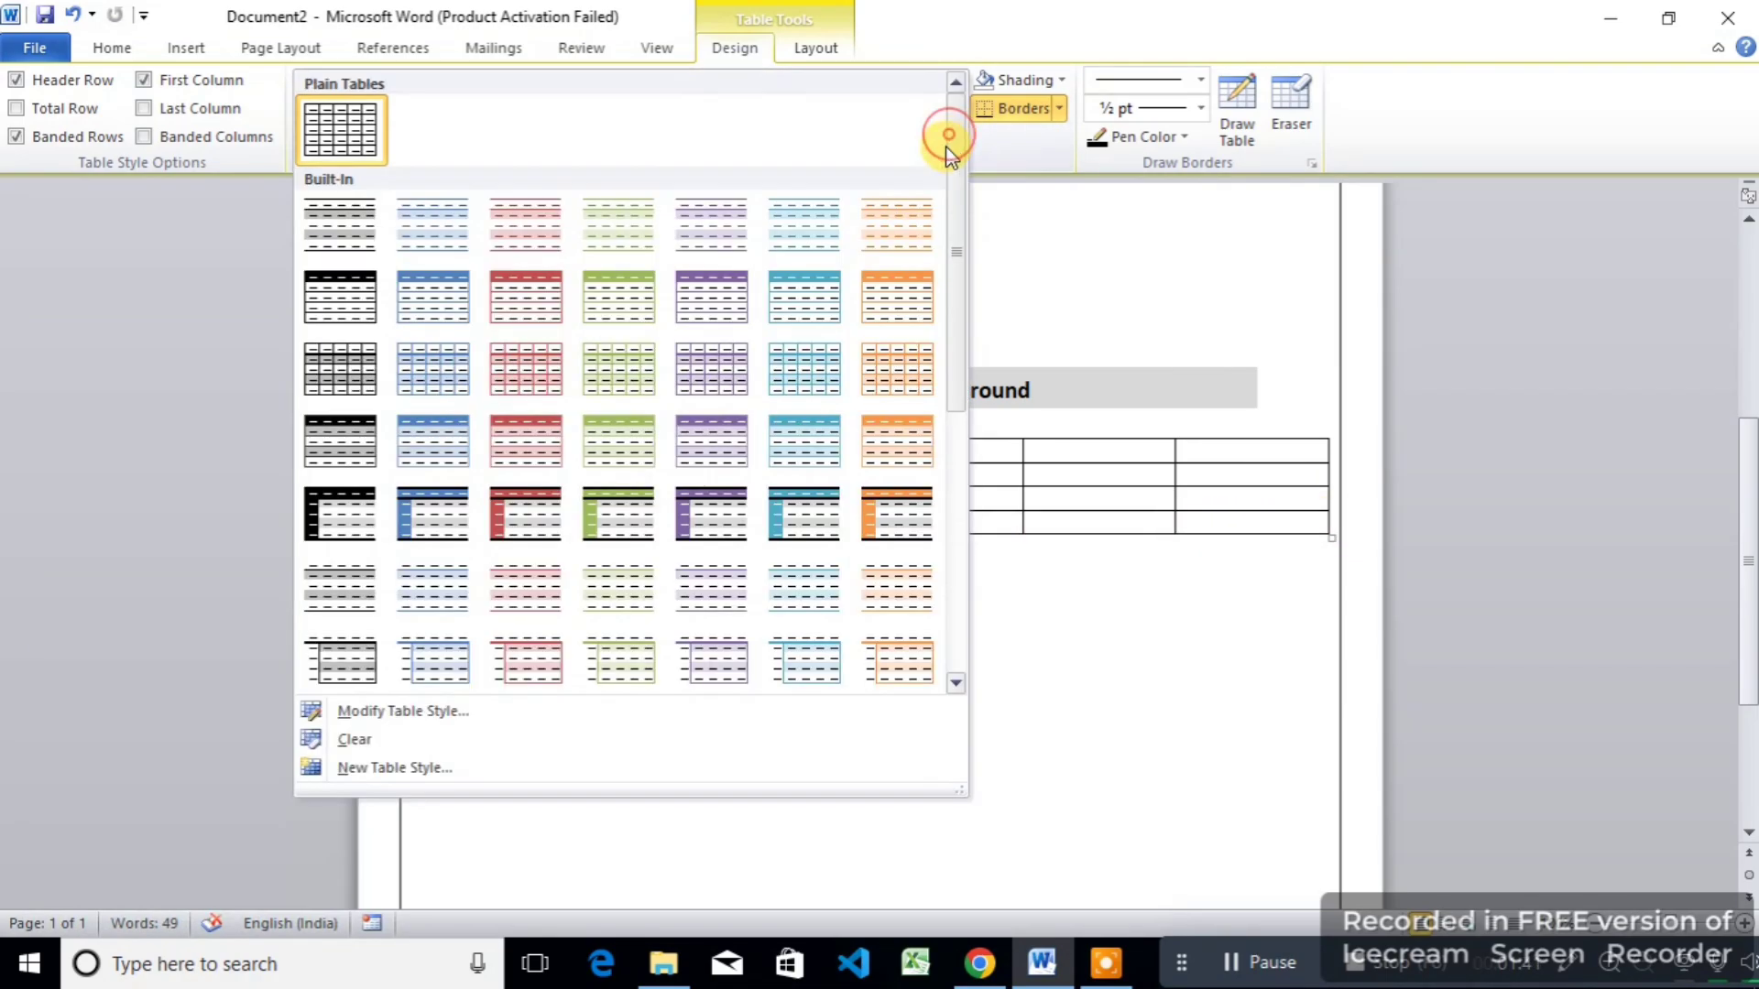
{"action": "left_click", "coordinate": [1125, 678]}
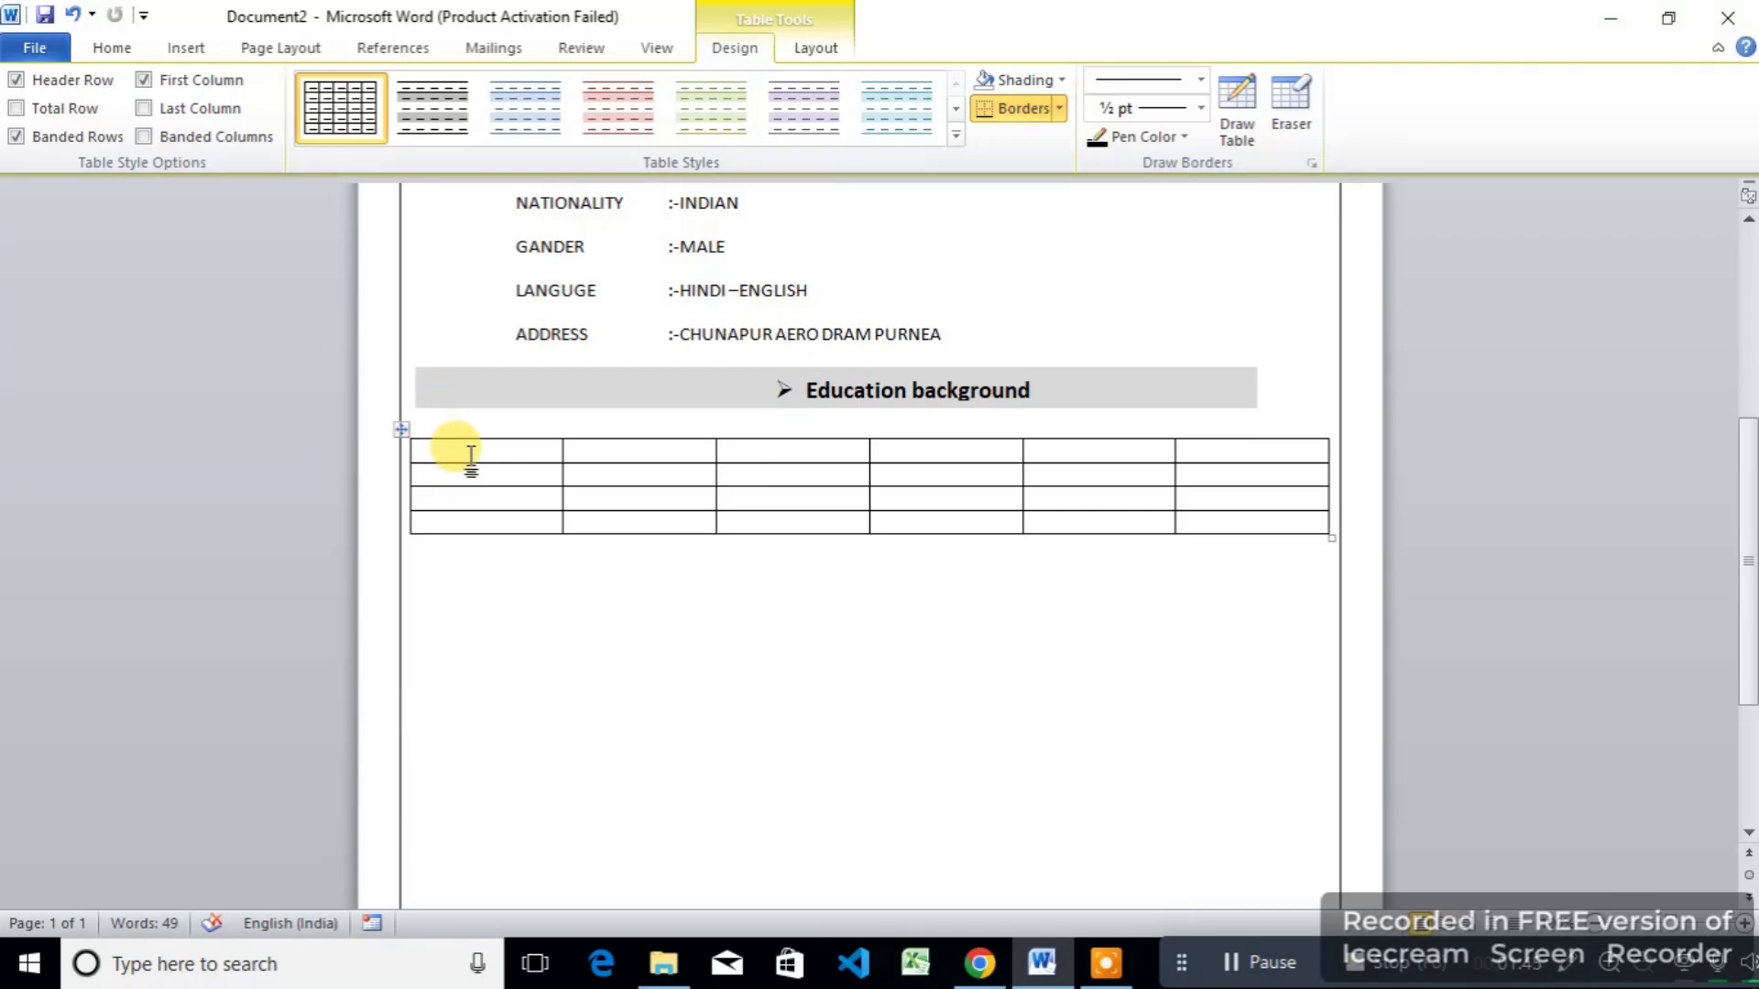
Step: Type the header row: EXAMINATION, BORD, YEAR, MARKS, OBT.MARK and PER%
{"action": "left_click", "coordinate": [471, 455]}
{"action": "type", "text": "e"}
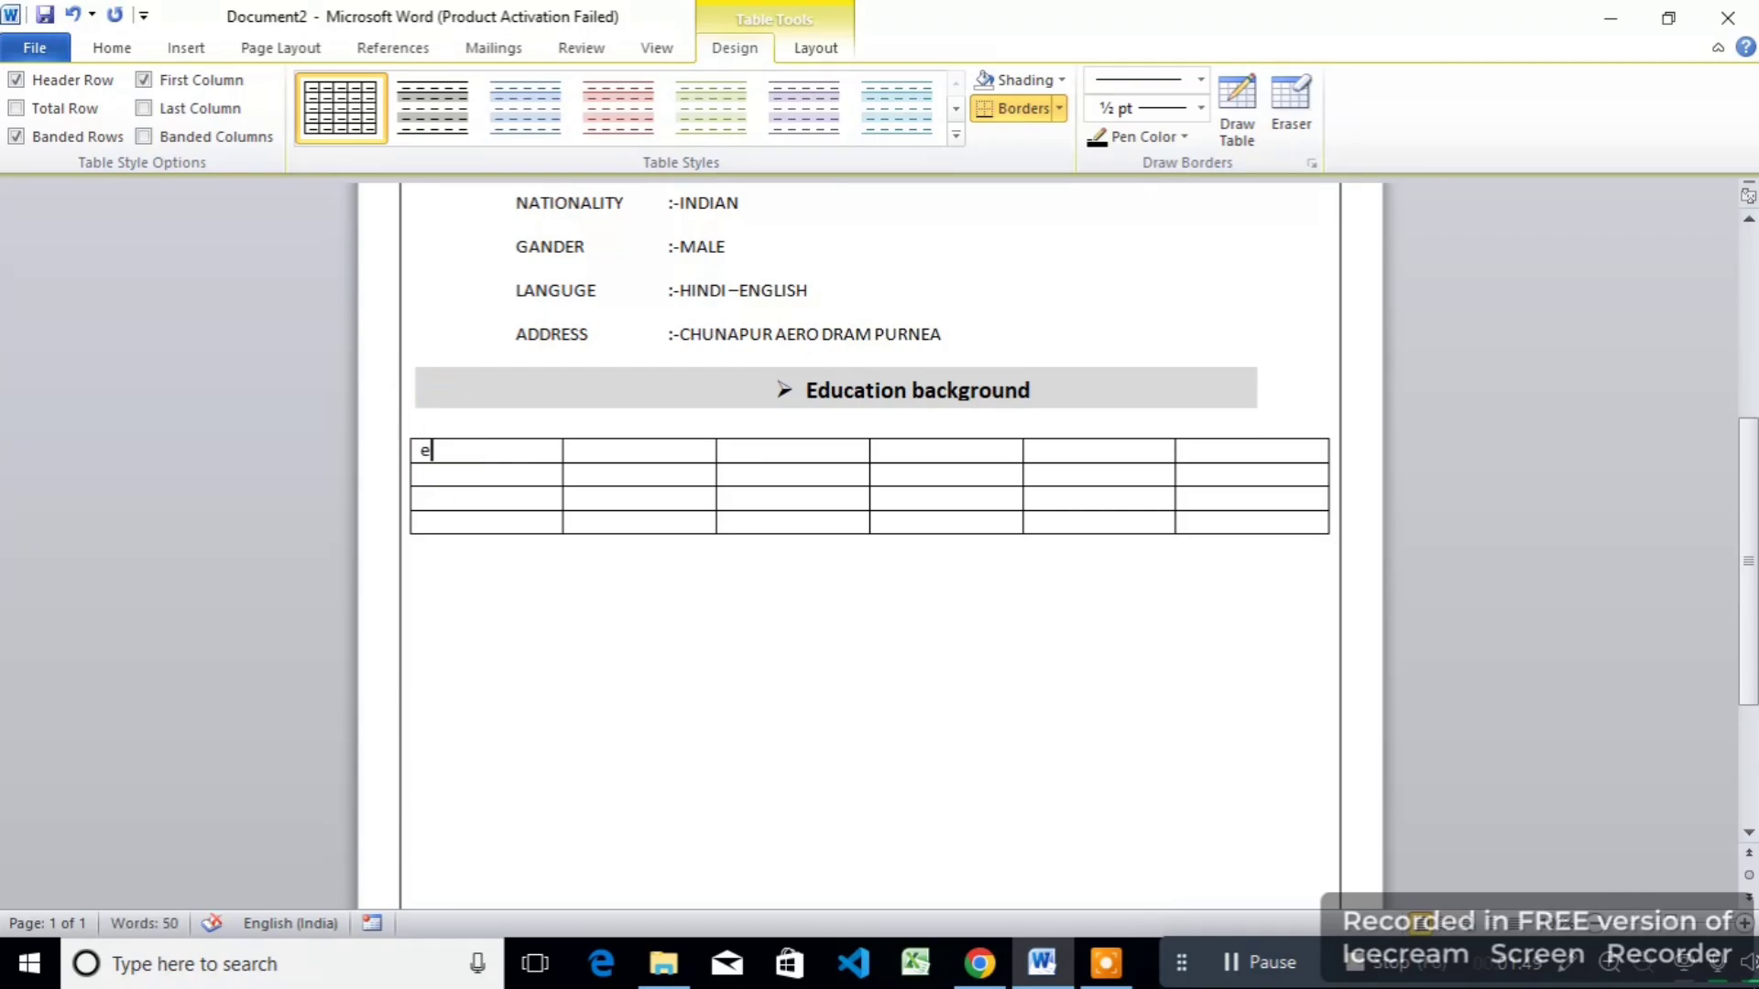
{"action": "key", "text": "BackSpace"}
{"action": "type", "text": "EXAMAINATION"}
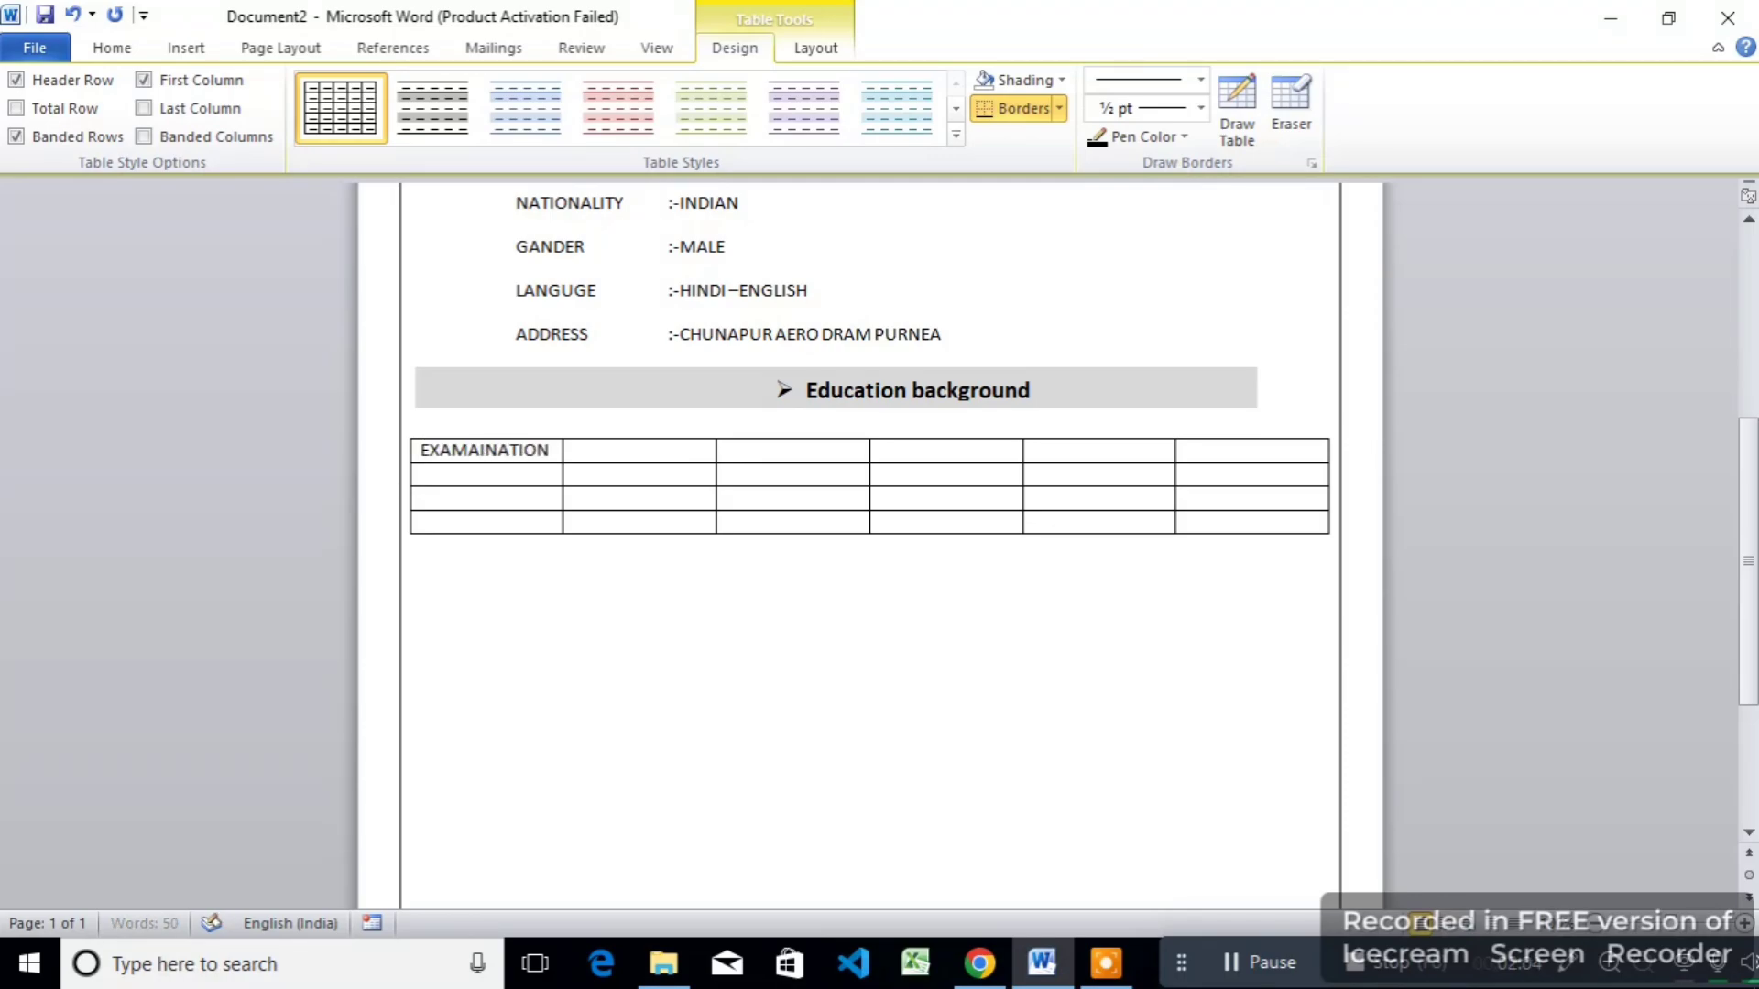
{"action": "key", "text": "Tab"}
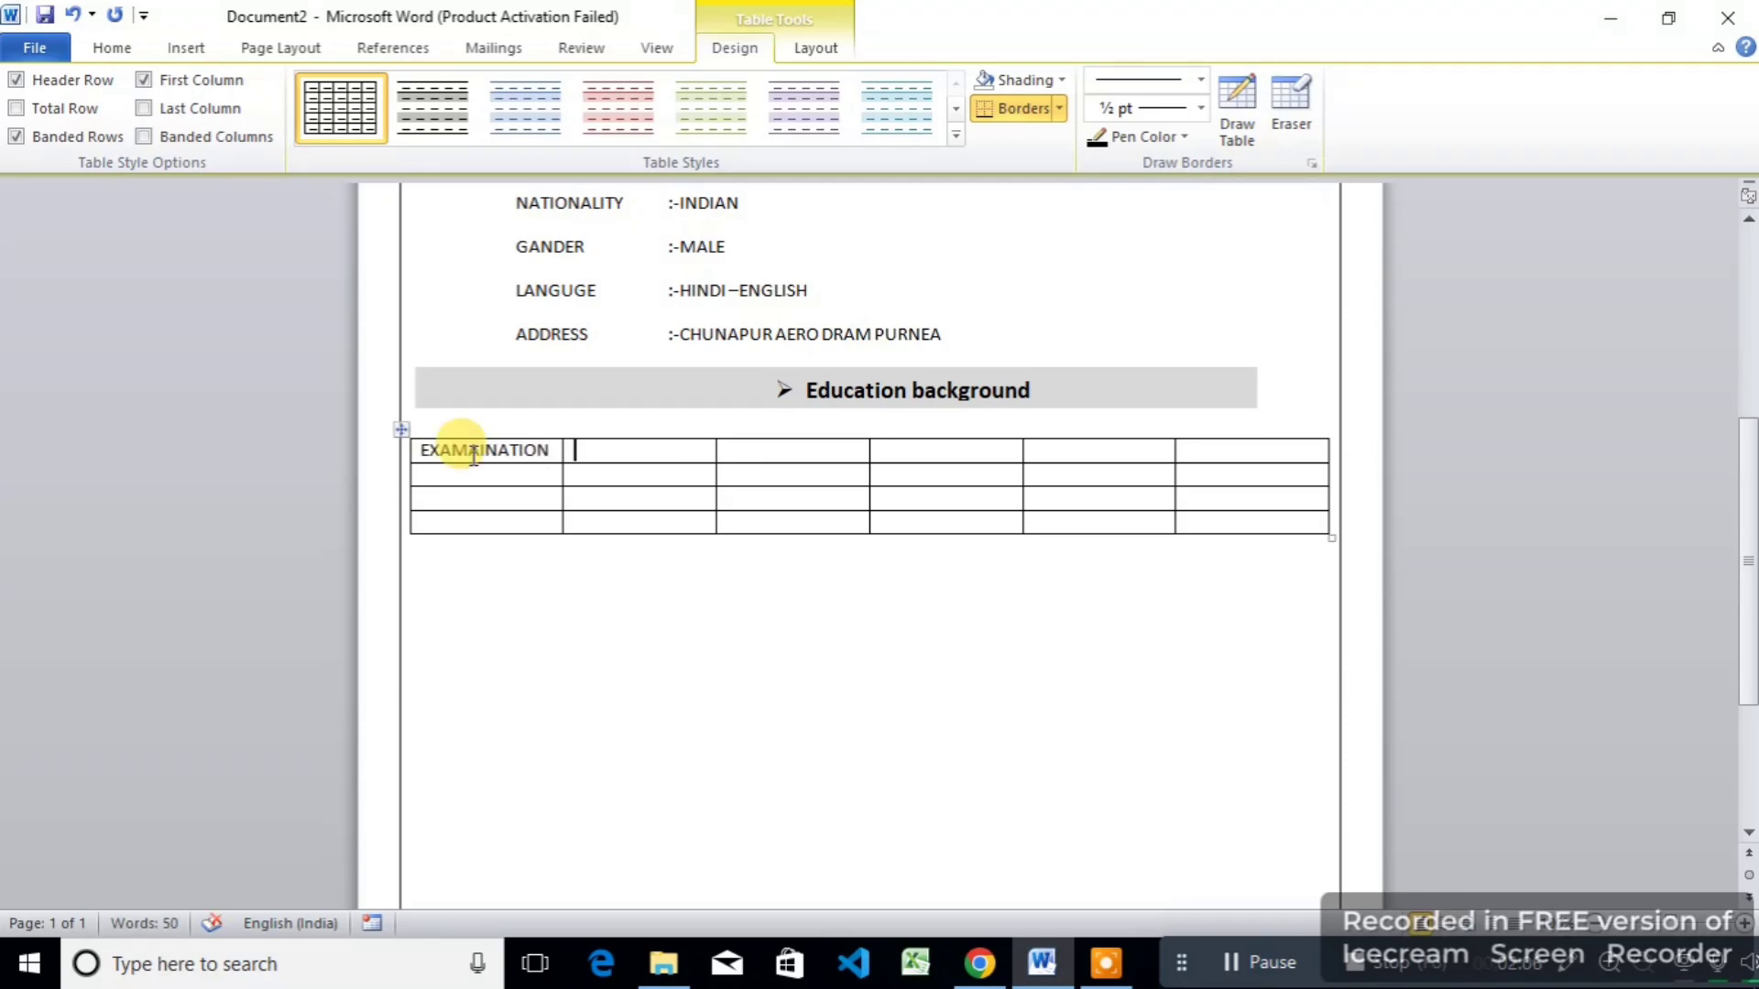
{"action": "key", "text": "Tab"}
{"action": "type", "text": "B"}
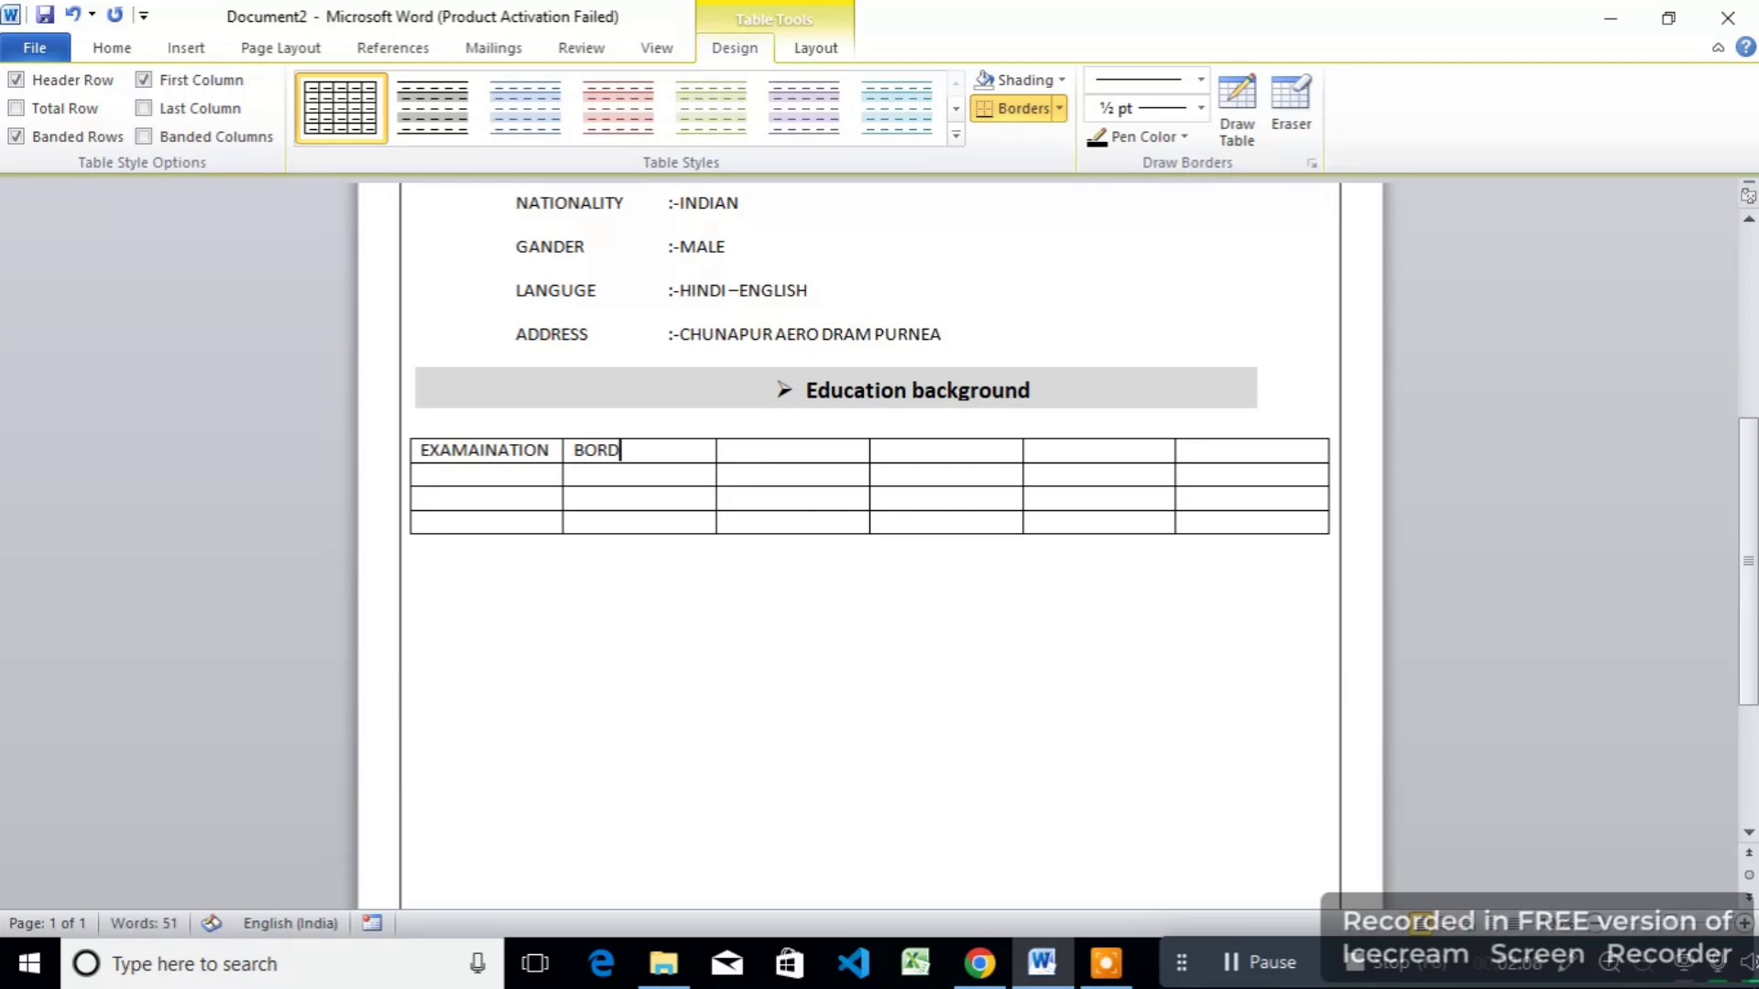
{"action": "type", "text": "ORD"}
{"action": "left_click", "coordinate": [461, 449]}
{"action": "key", "text": "BackSpace"}
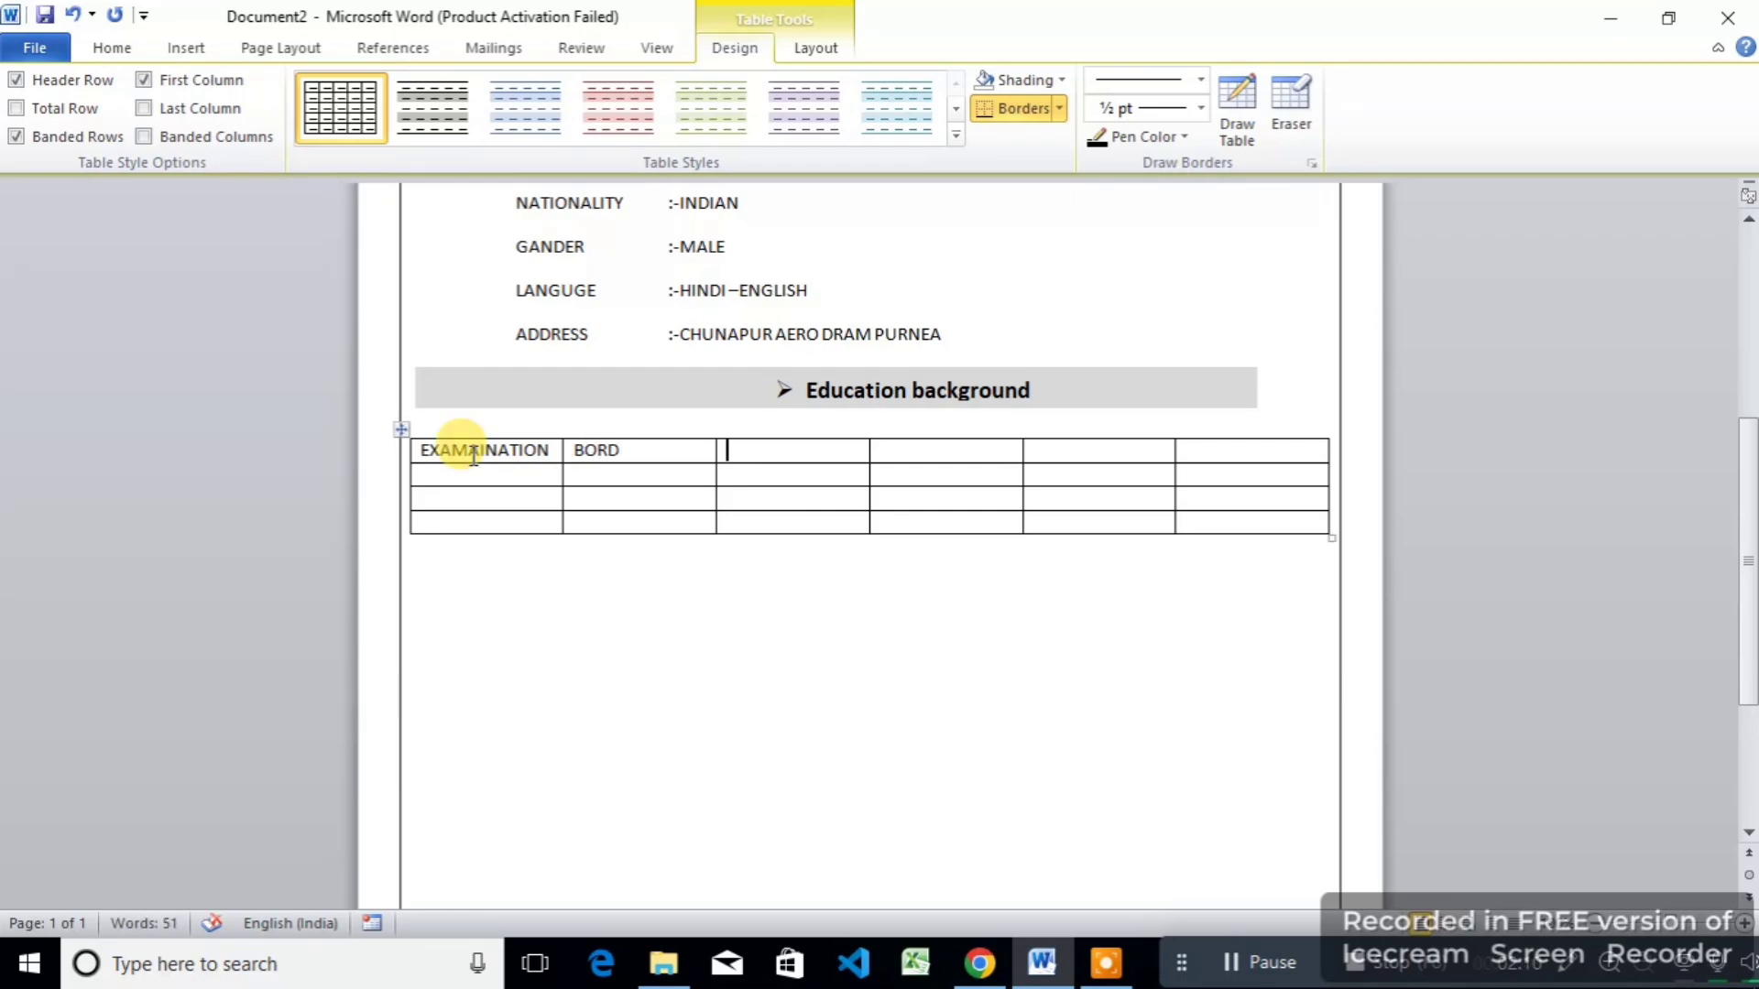
{"action": "type", "text": "YEAR"}
{"action": "key", "text": "Tab"}
{"action": "type", "text": "MA"}
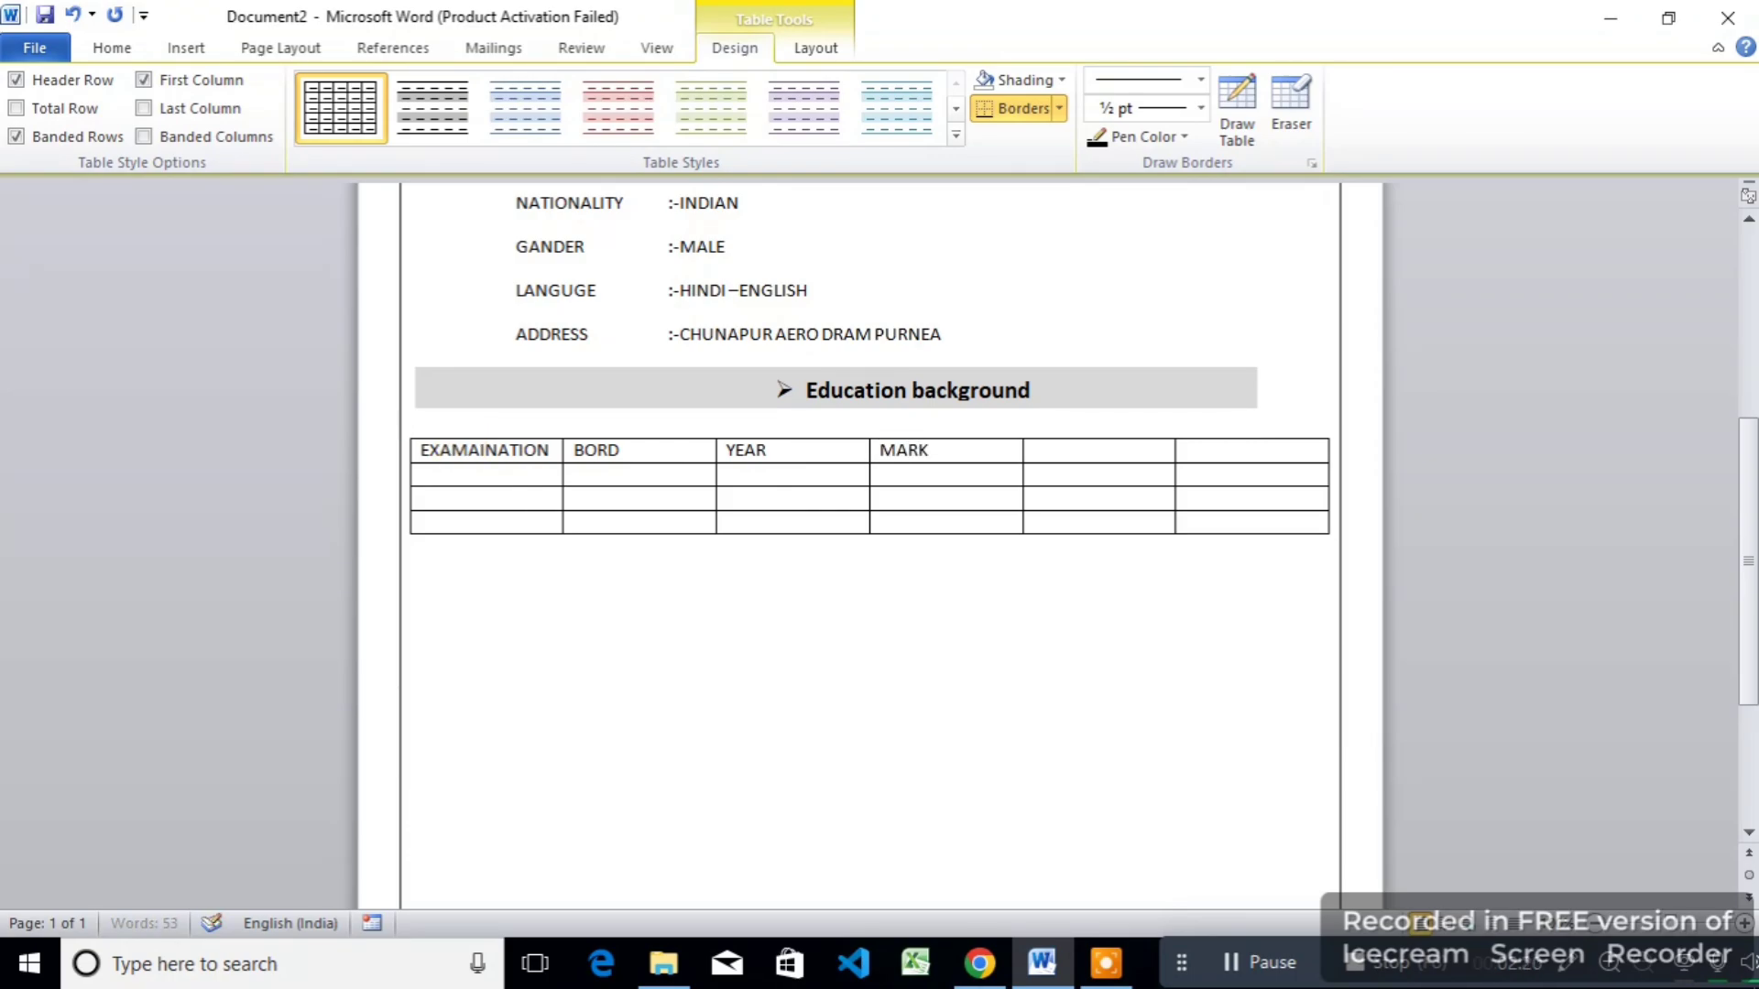
{"action": "key", "text": "Tab"}
{"action": "type", "text": "OBT.MARK"}
{"action": "key", "text": "Tab"}
{"action": "type", "text": "PER%"}
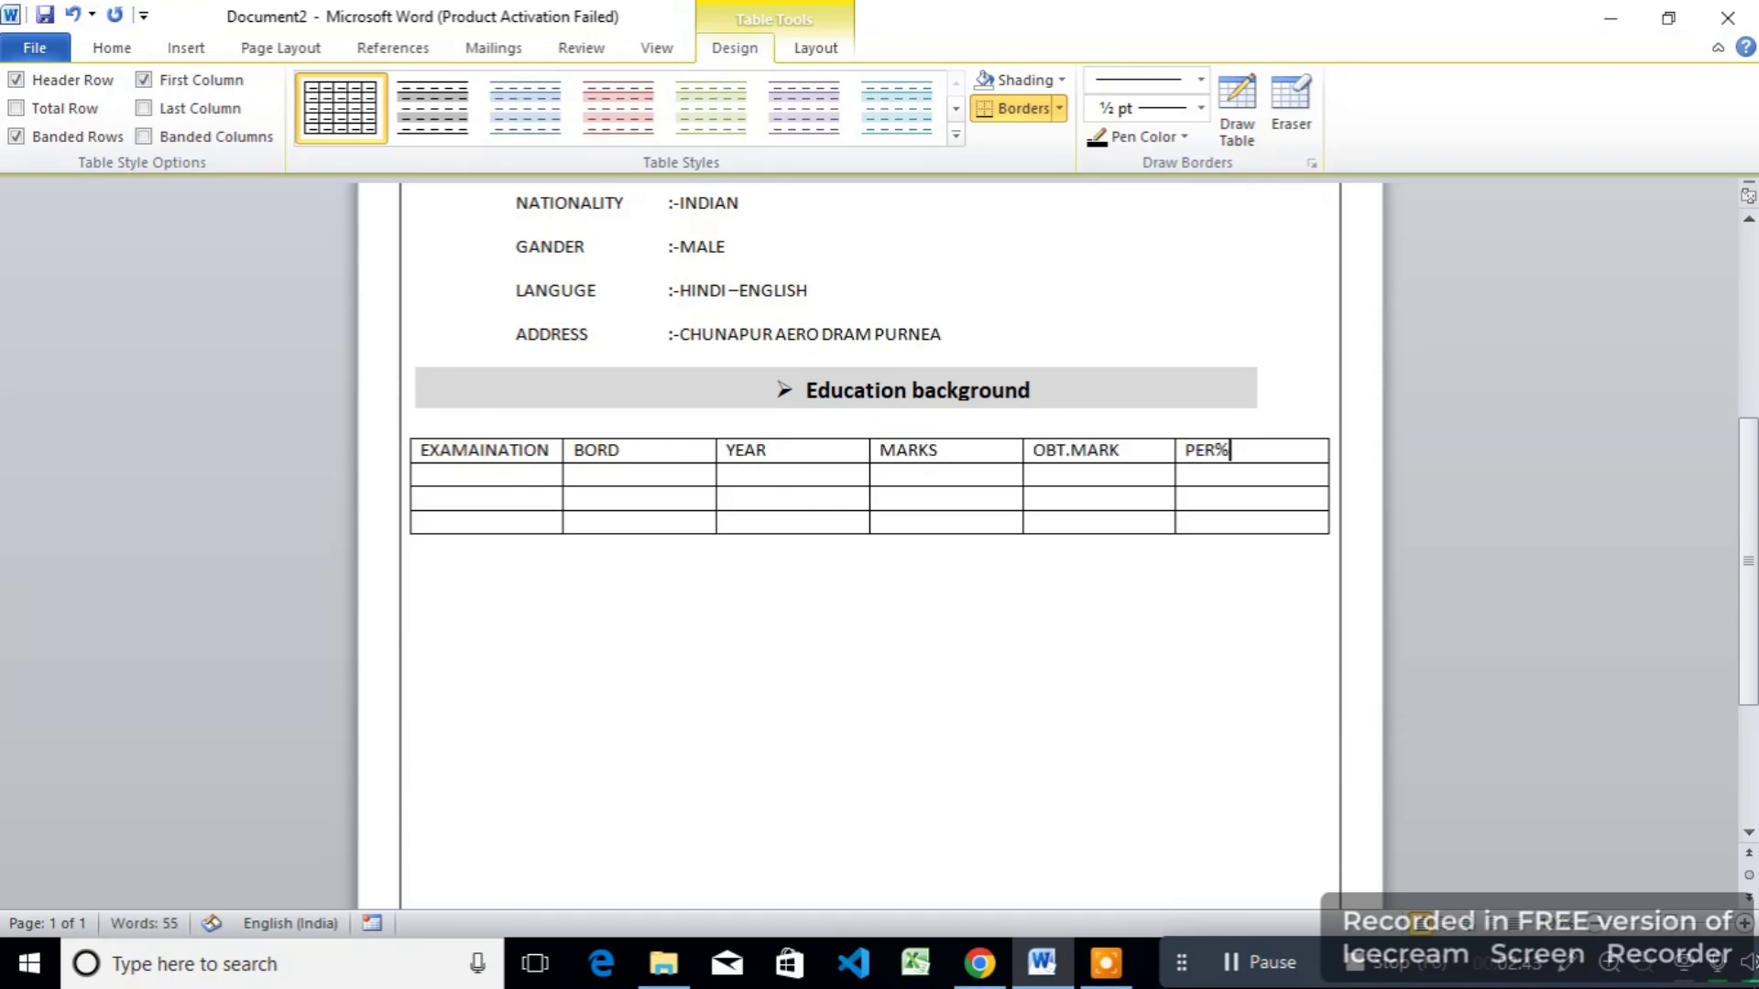
Step: Centre all table text, add row labels, and fill the 10TH row: BSEB, 20218, 500, 356, 65%
{"action": "left_click", "coordinate": [816, 47]}
{"action": "left_click", "coordinate": [1145, 108]}
{"action": "type", "text": "10TH12THGURADUCATION"}
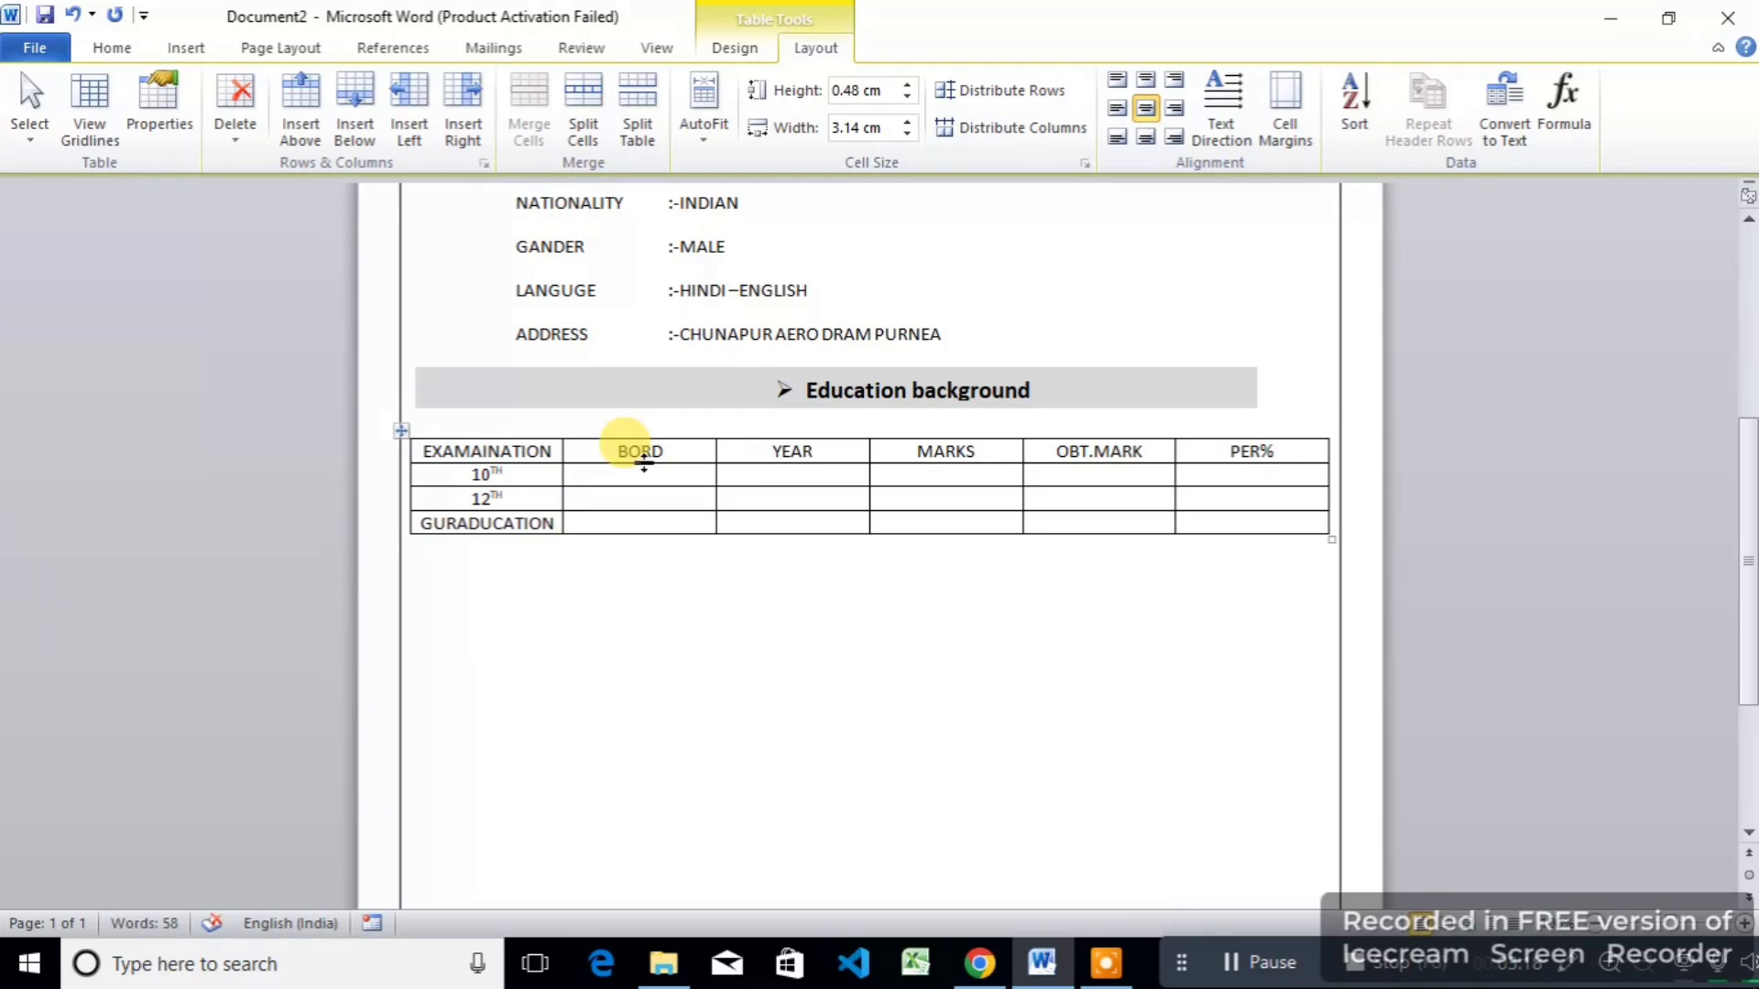
{"action": "left_click", "coordinate": [640, 475]}
{"action": "type", "text": "BSEB\t20218\t500\t356\t65%"}
Step: Copy the 10TH values into 12TH and GURADUCATION rows, then set year 2020, marks 230/45 and 640
{"action": "left_click_drag", "start_coordinate": [628, 475], "coordinate": [1255, 475]}
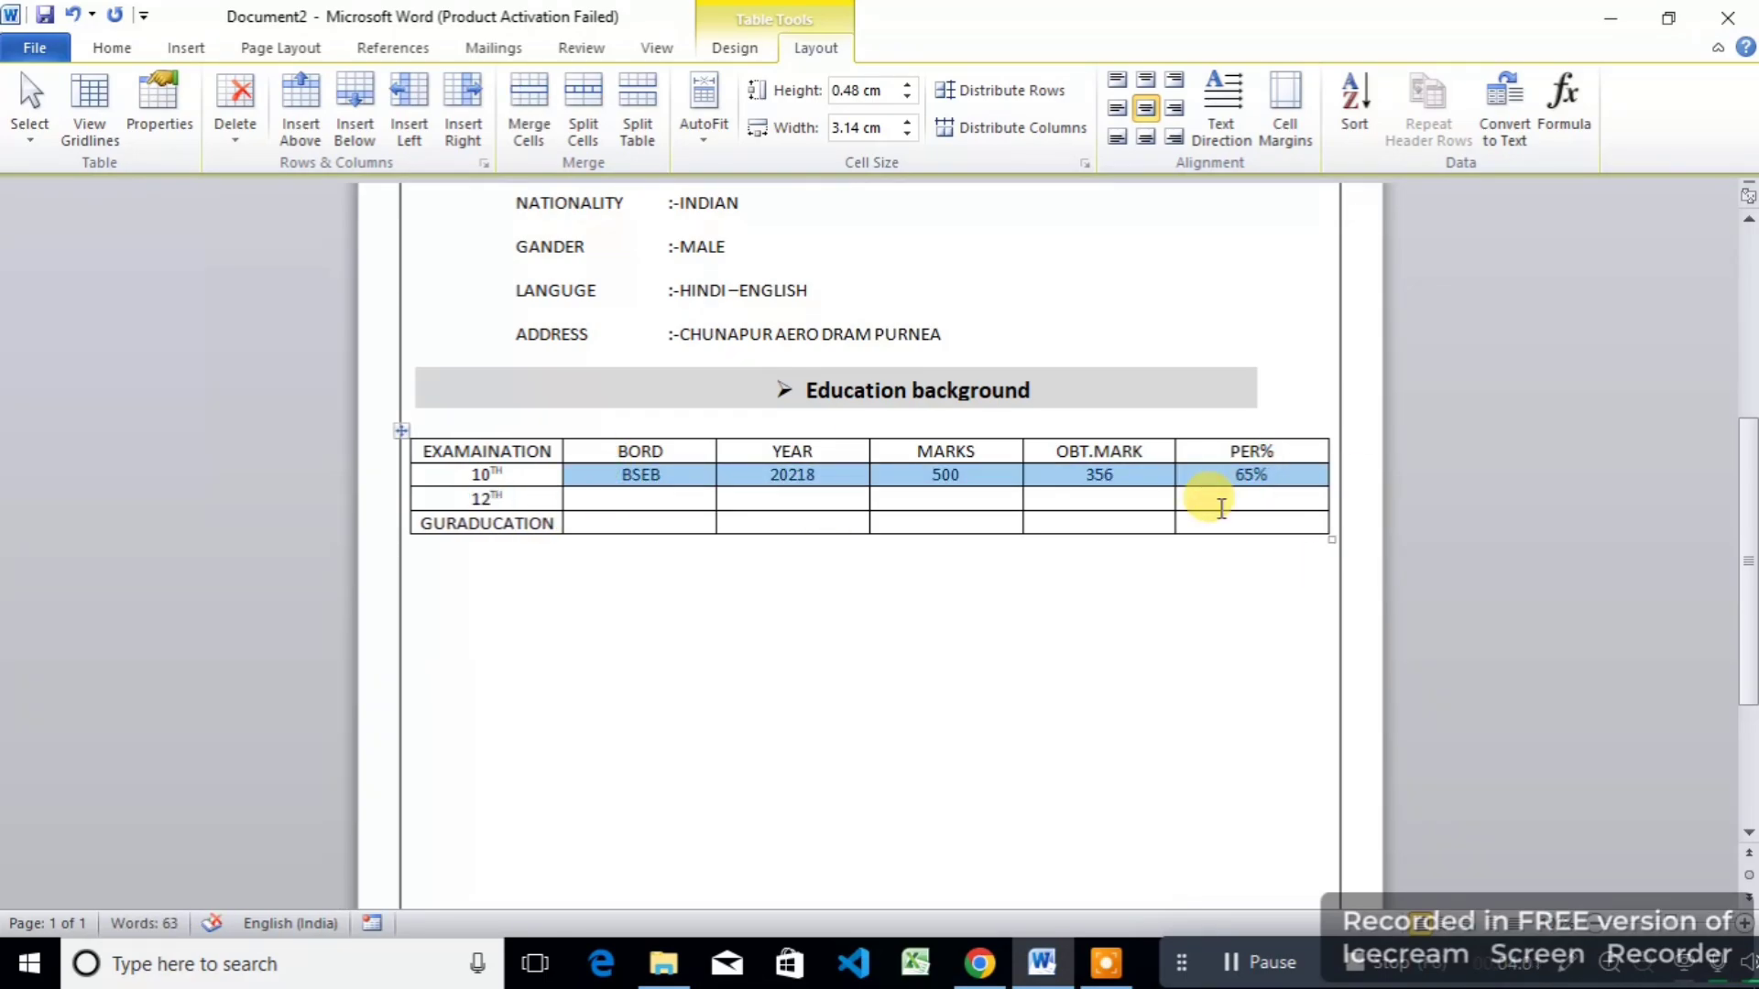
{"action": "key", "text": "ctrl+c"}
{"action": "left_click", "coordinate": [640, 499]}
{"action": "key", "text": "ctrl+v"}
{"action": "left_click", "coordinate": [660, 521]}
{"action": "key", "text": "ctrl+v"}
{"action": "double_click", "coordinate": [792, 499]}
{"action": "type", "text": "2020"}
{"action": "double_click", "coordinate": [1099, 500]}
{"action": "type", "text": "230\t45"}
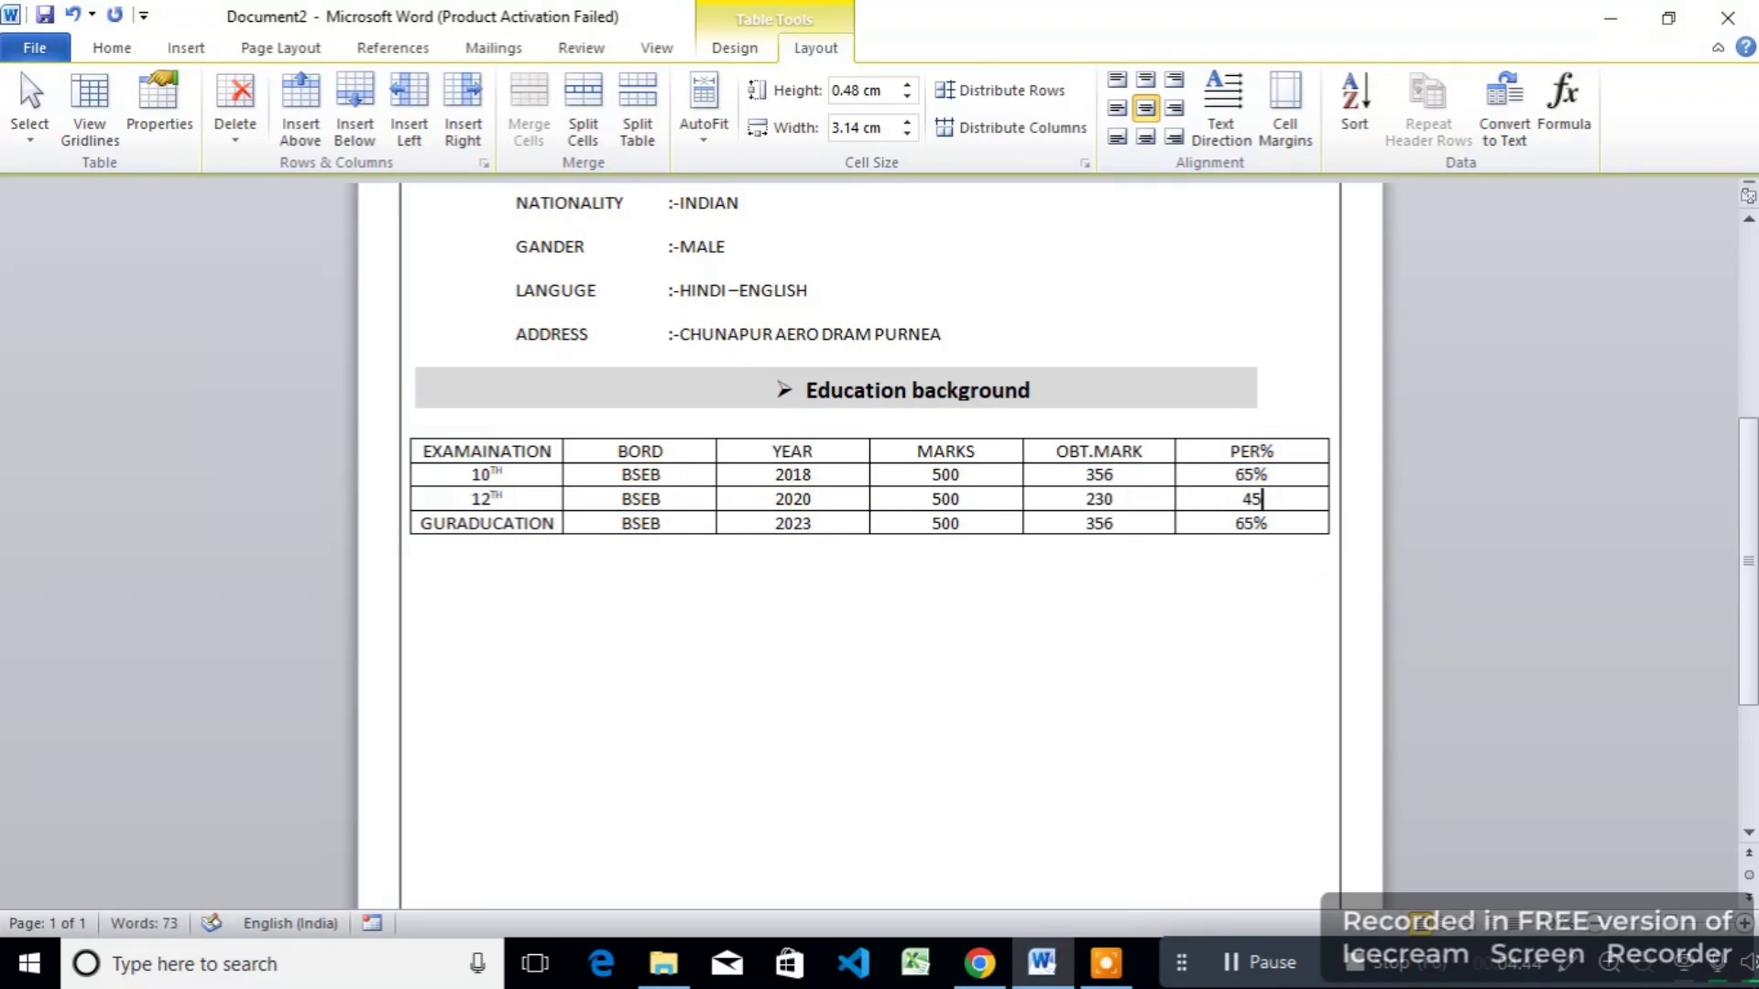
{"action": "double_click", "coordinate": [1099, 523]}
{"action": "type", "text": "640"}
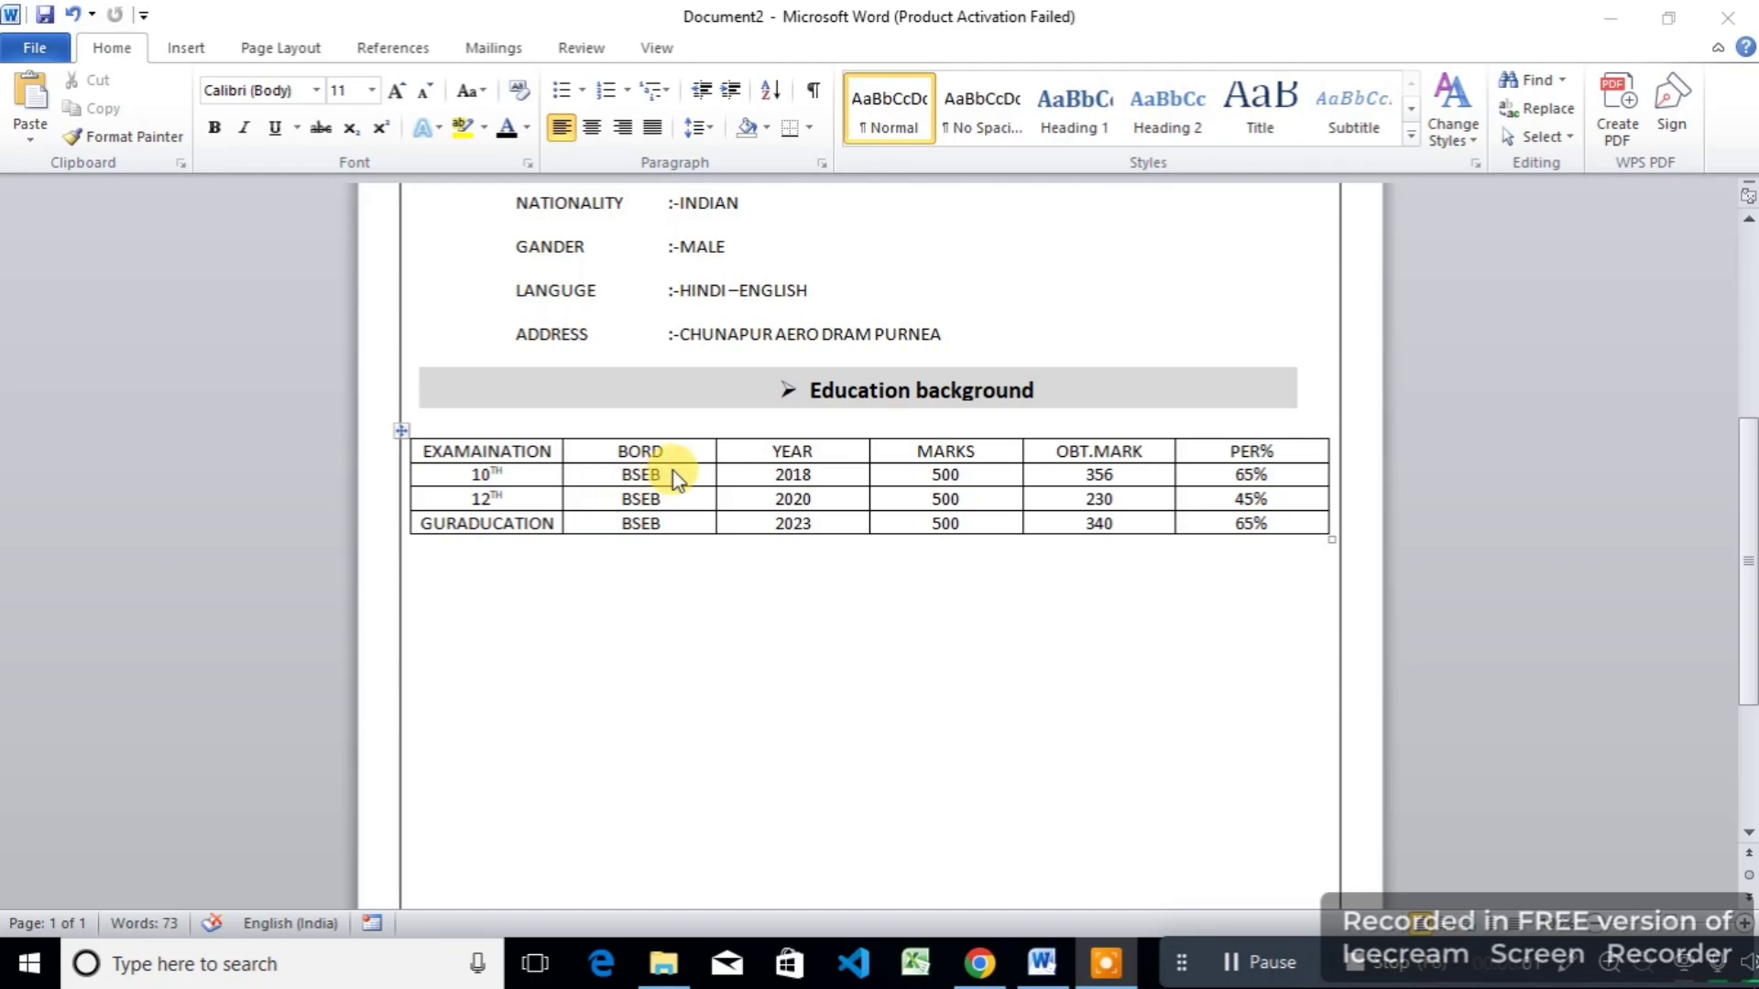
Step: Copy the Education background bar below the table and retitle it SKIL OTHER COURSE with an arrow bullet
{"action": "triple_click", "coordinate": [692, 383]}
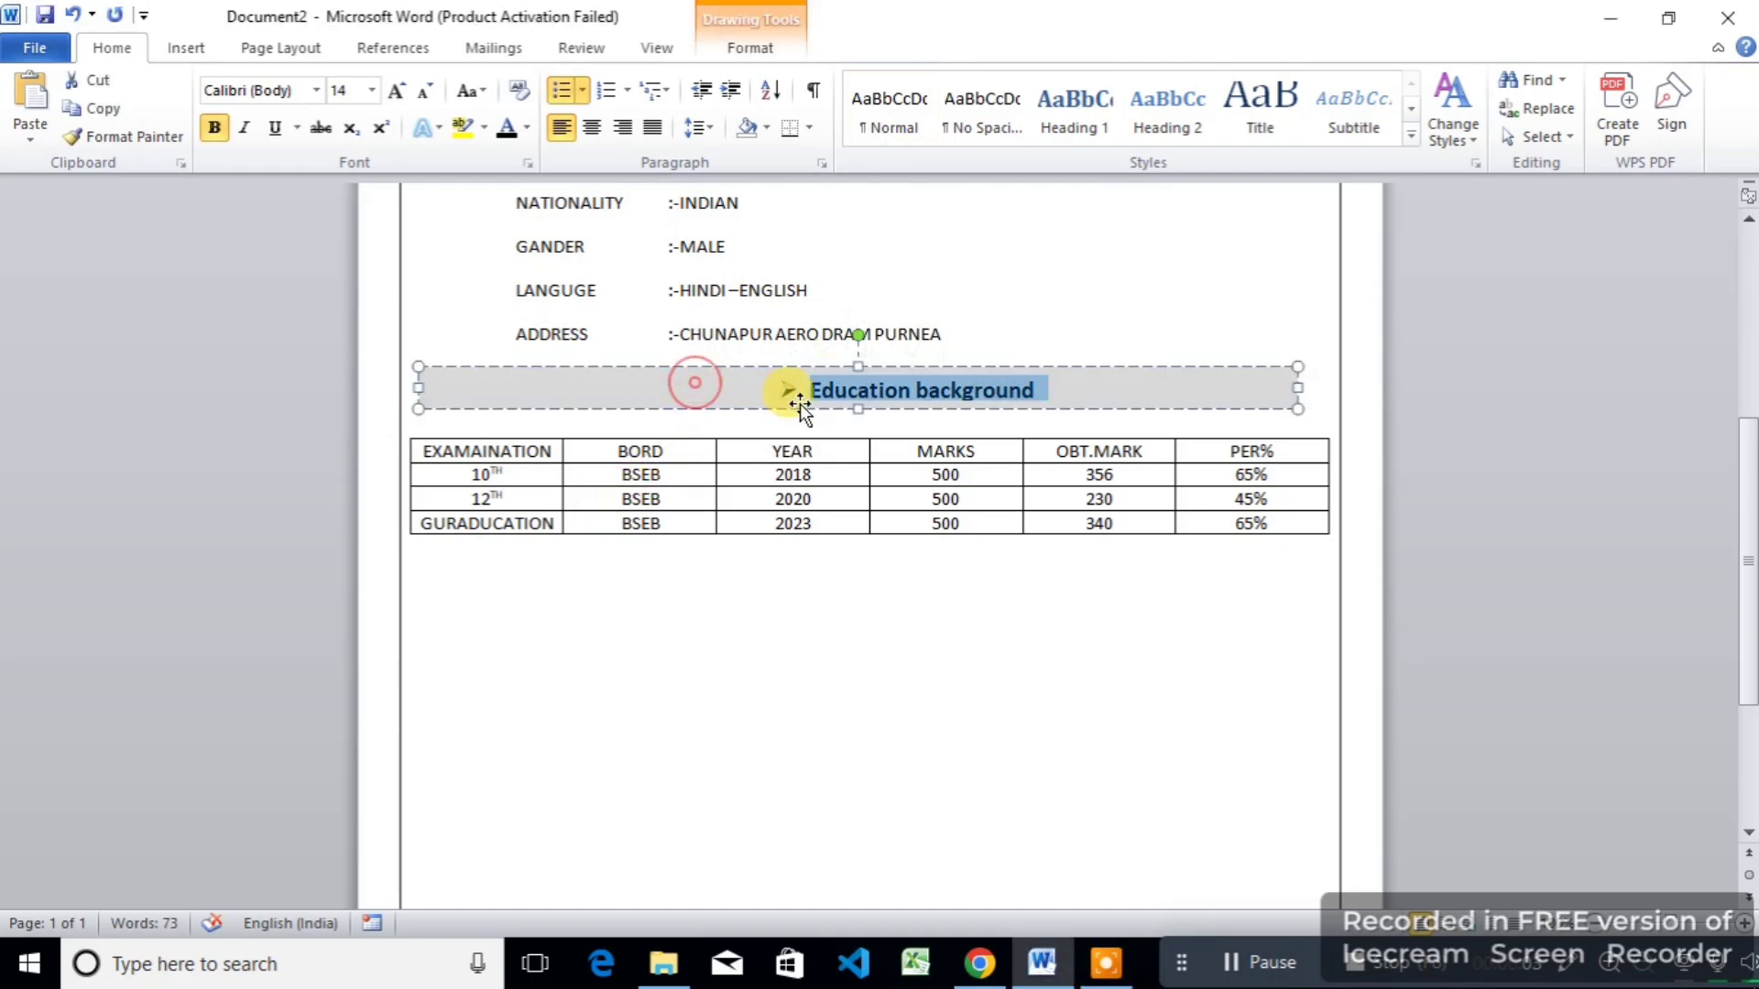
{"action": "left_click", "coordinate": [735, 369]}
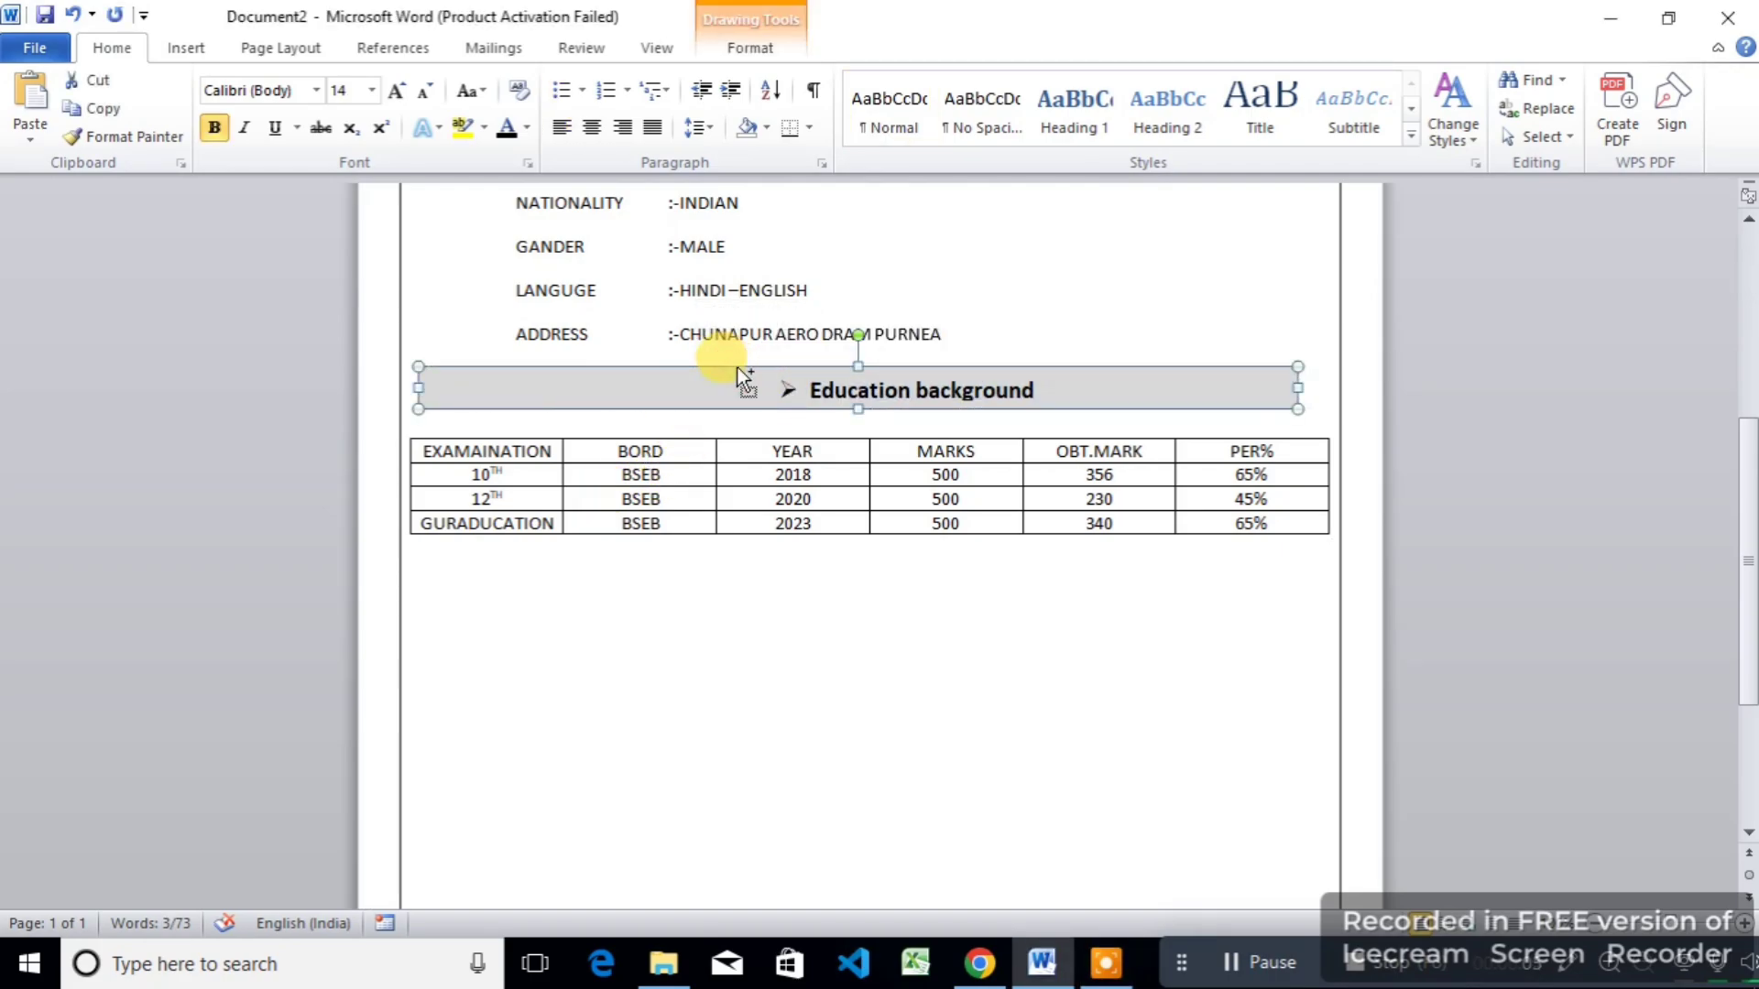
{"action": "mouse_move", "coordinate": [738, 367]}
{"action": "left_mouse_down"}
{"action": "mouse_move", "coordinate": [759, 387]}
{"action": "mouse_move", "coordinate": [720, 589]}
{"action": "mouse_move", "coordinate": [718, 554]}
{"action": "mouse_move", "coordinate": [744, 555]}
{"action": "mouse_move", "coordinate": [545, 574]}
{"action": "left_mouse_up"}
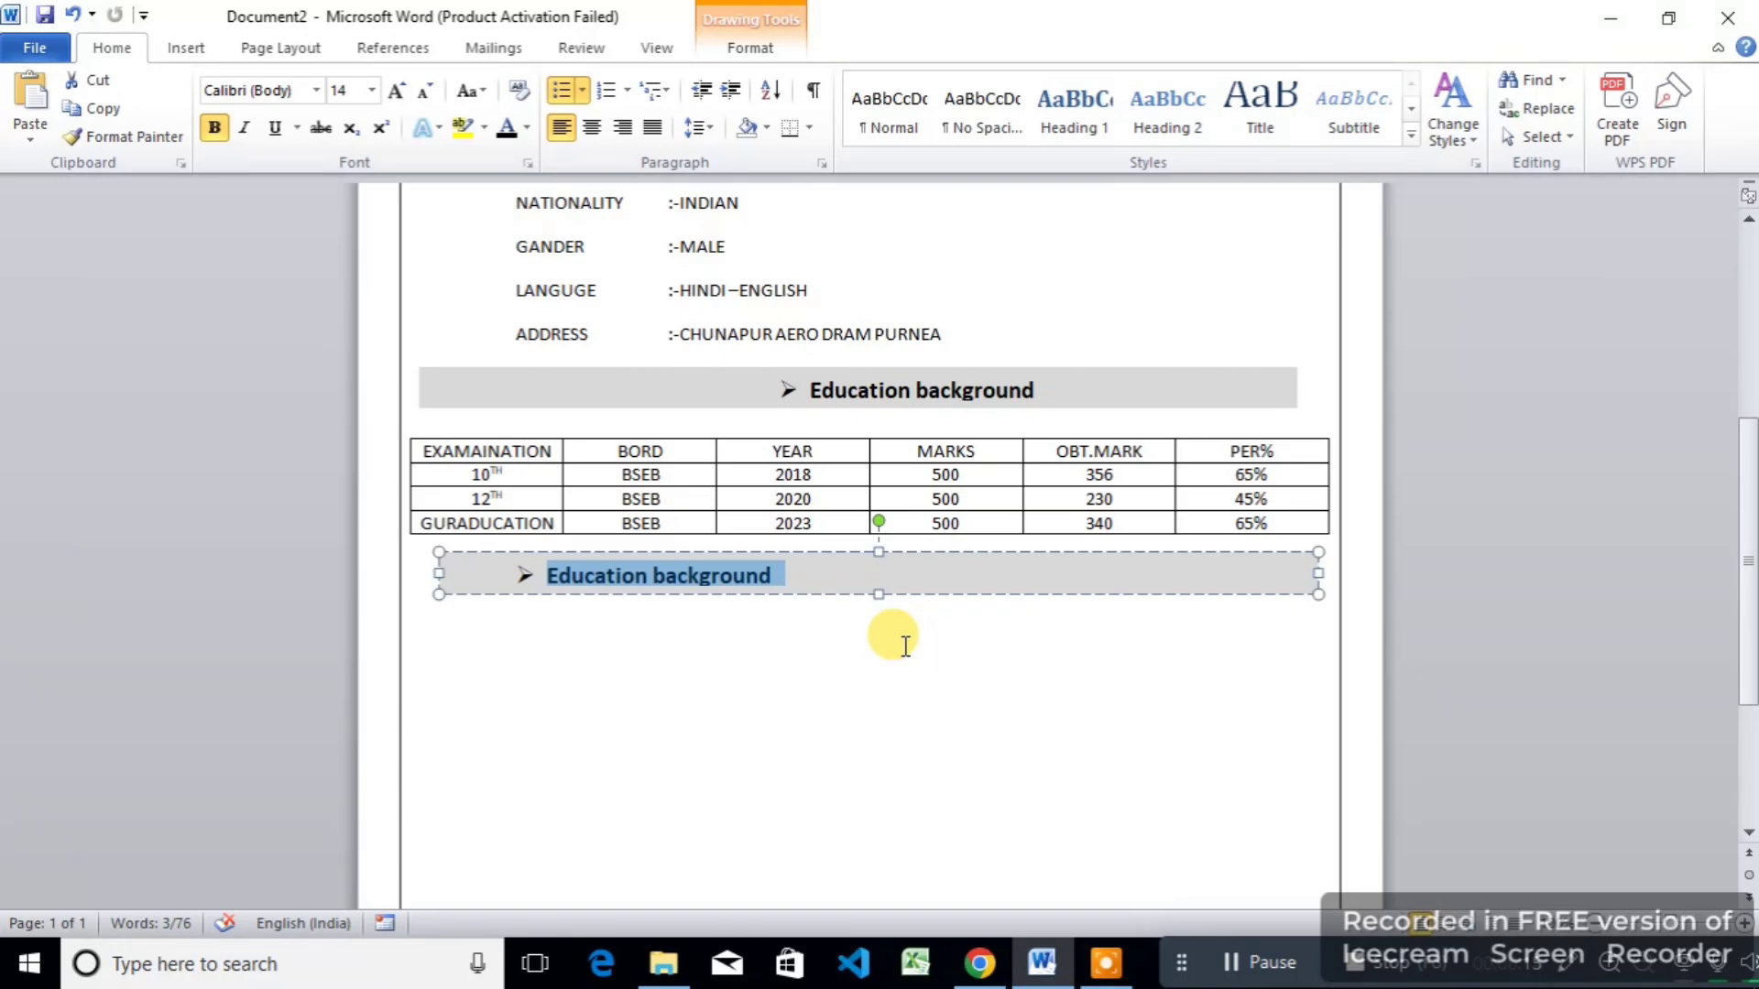
{"action": "key", "text": "Delete"}
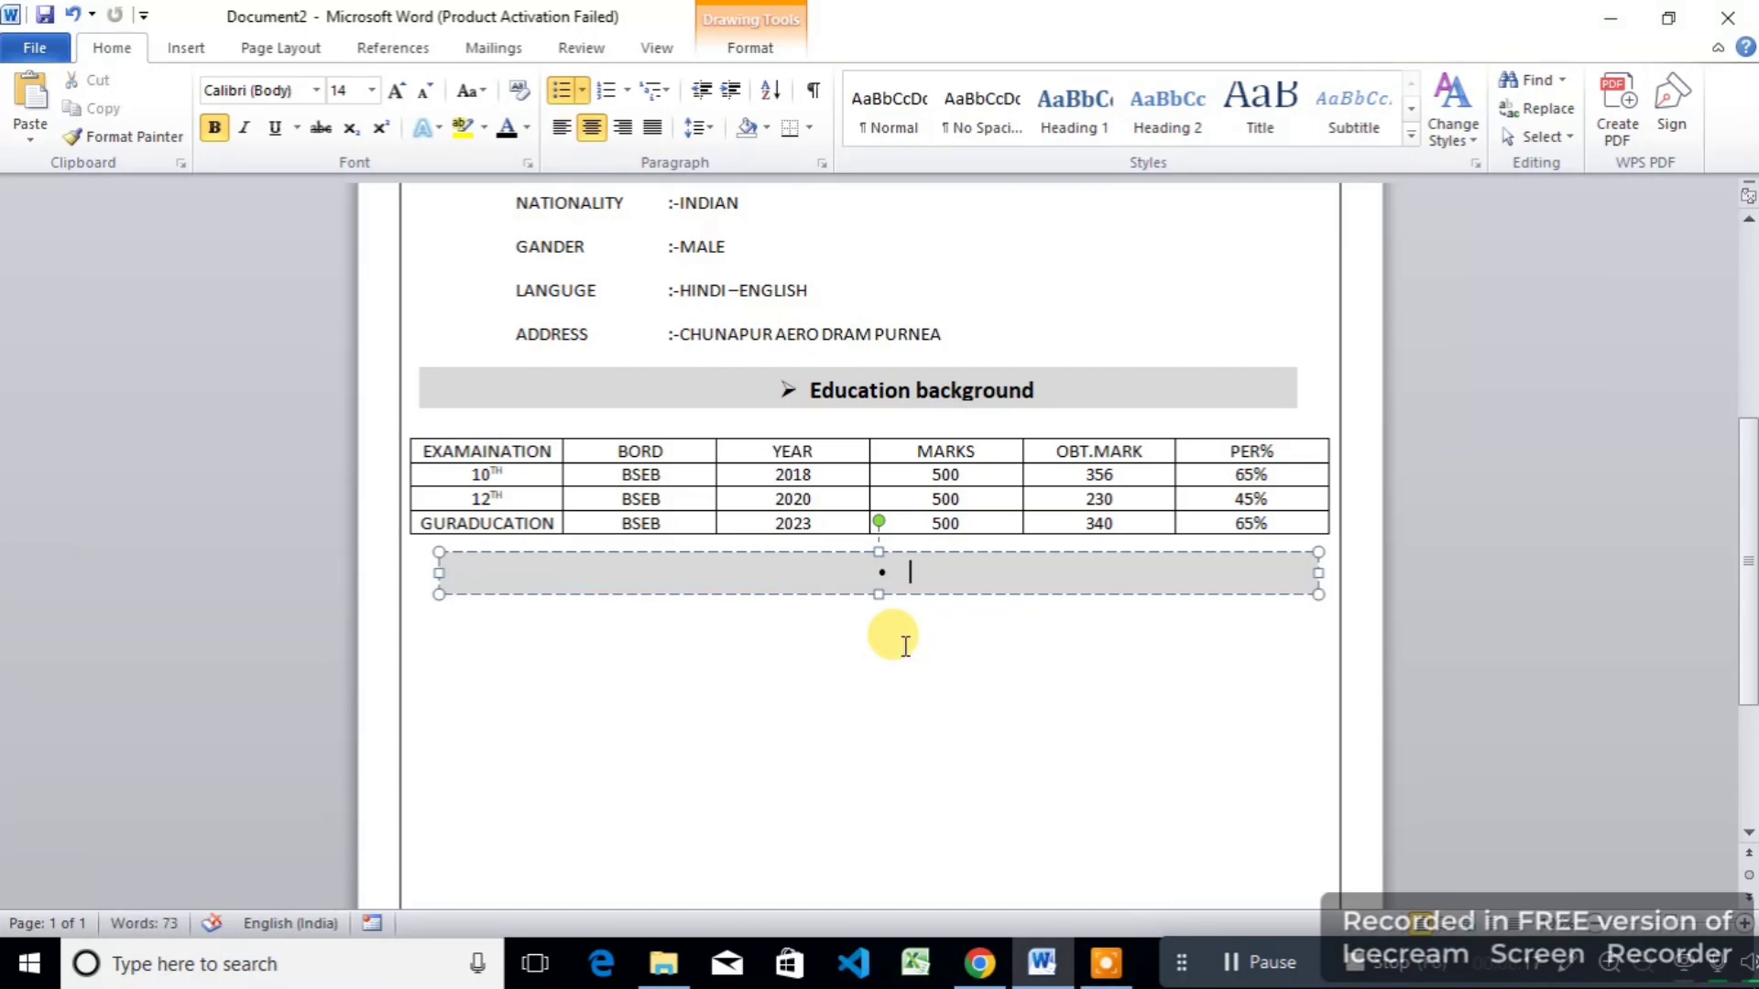
{"action": "type", "text": "SKIL OTHER CO"}
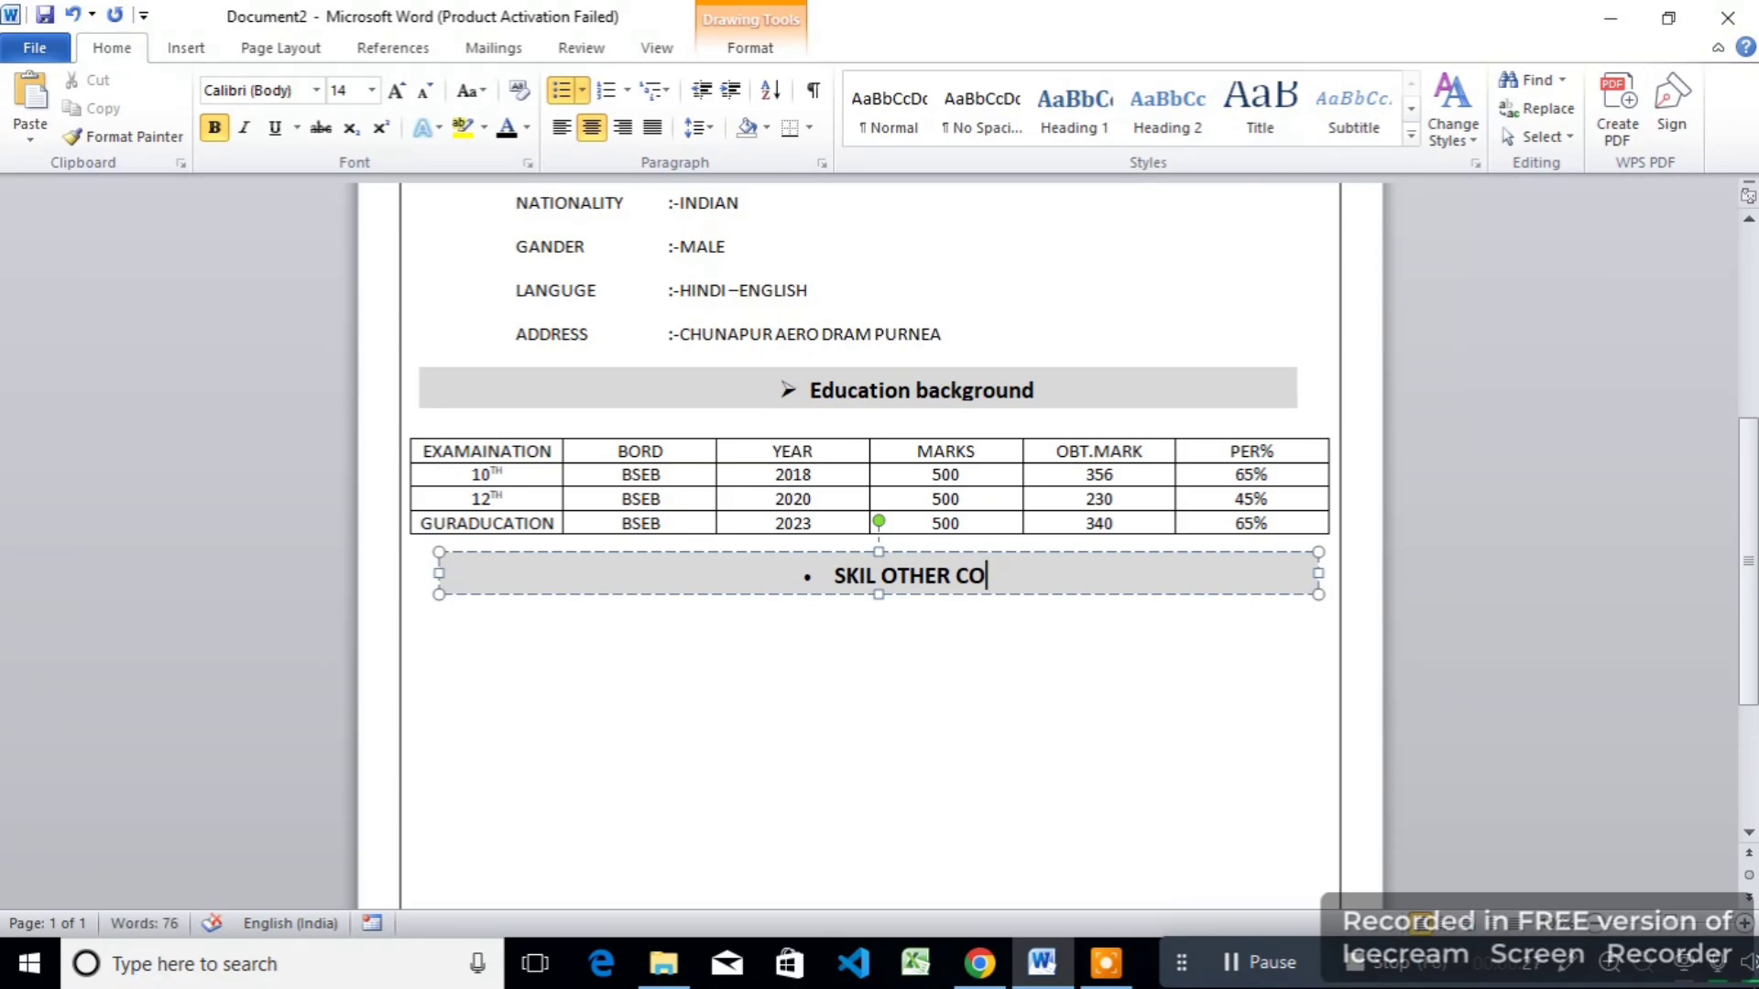
{"action": "type", "text": "URSE"}
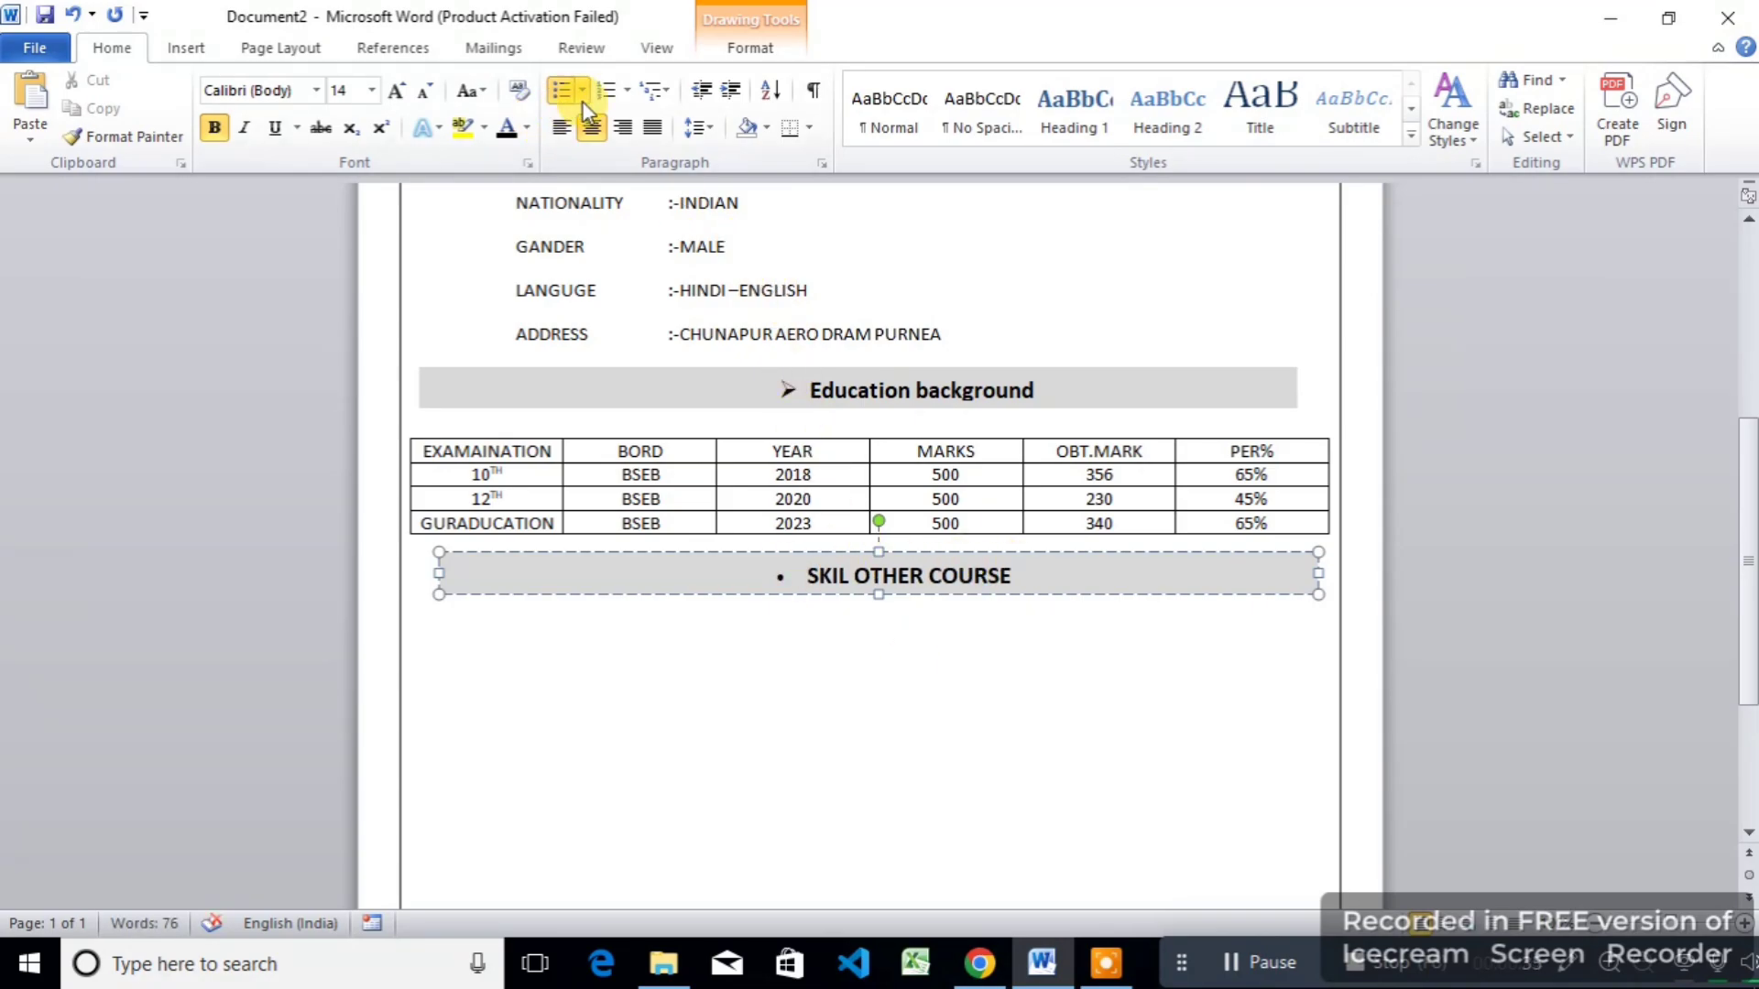
{"action": "left_click", "coordinate": [582, 91]}
{"action": "left_click", "coordinate": [580, 161]}
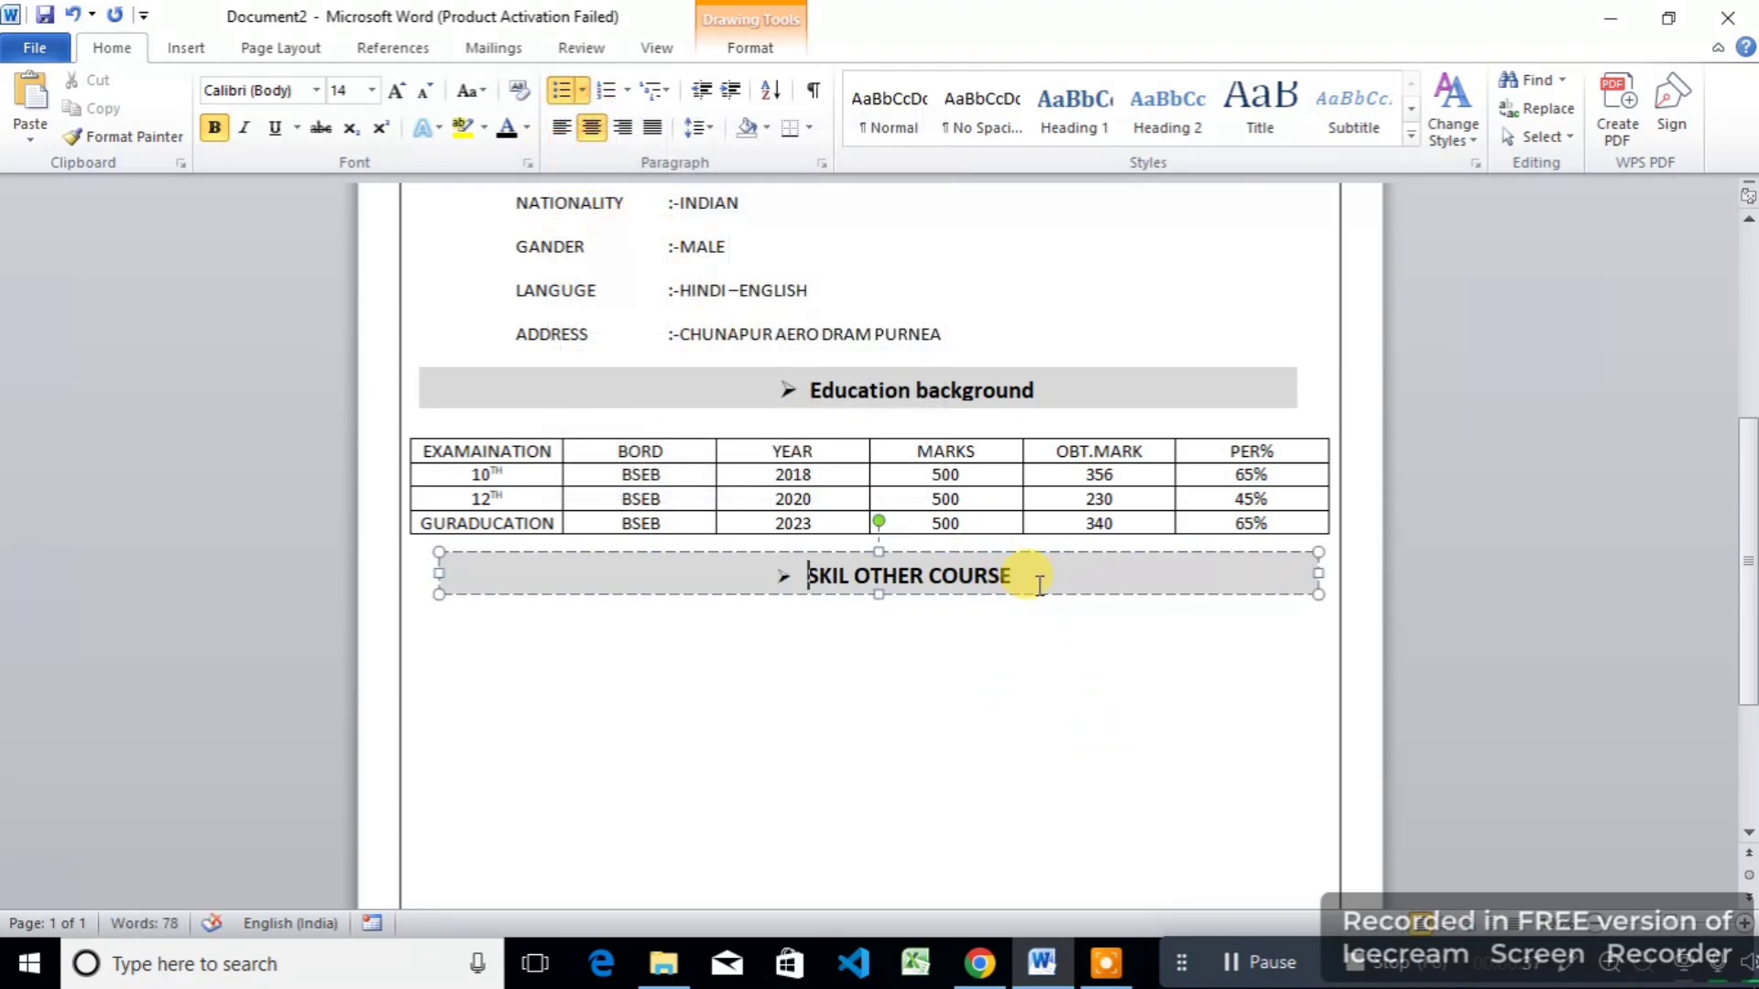
Step: Centre the SKIL OTHER COURSE text and adjust the bar's position and width to align
{"action": "left_click_drag", "start_coordinate": [1033, 577], "coordinate": [805, 576]}
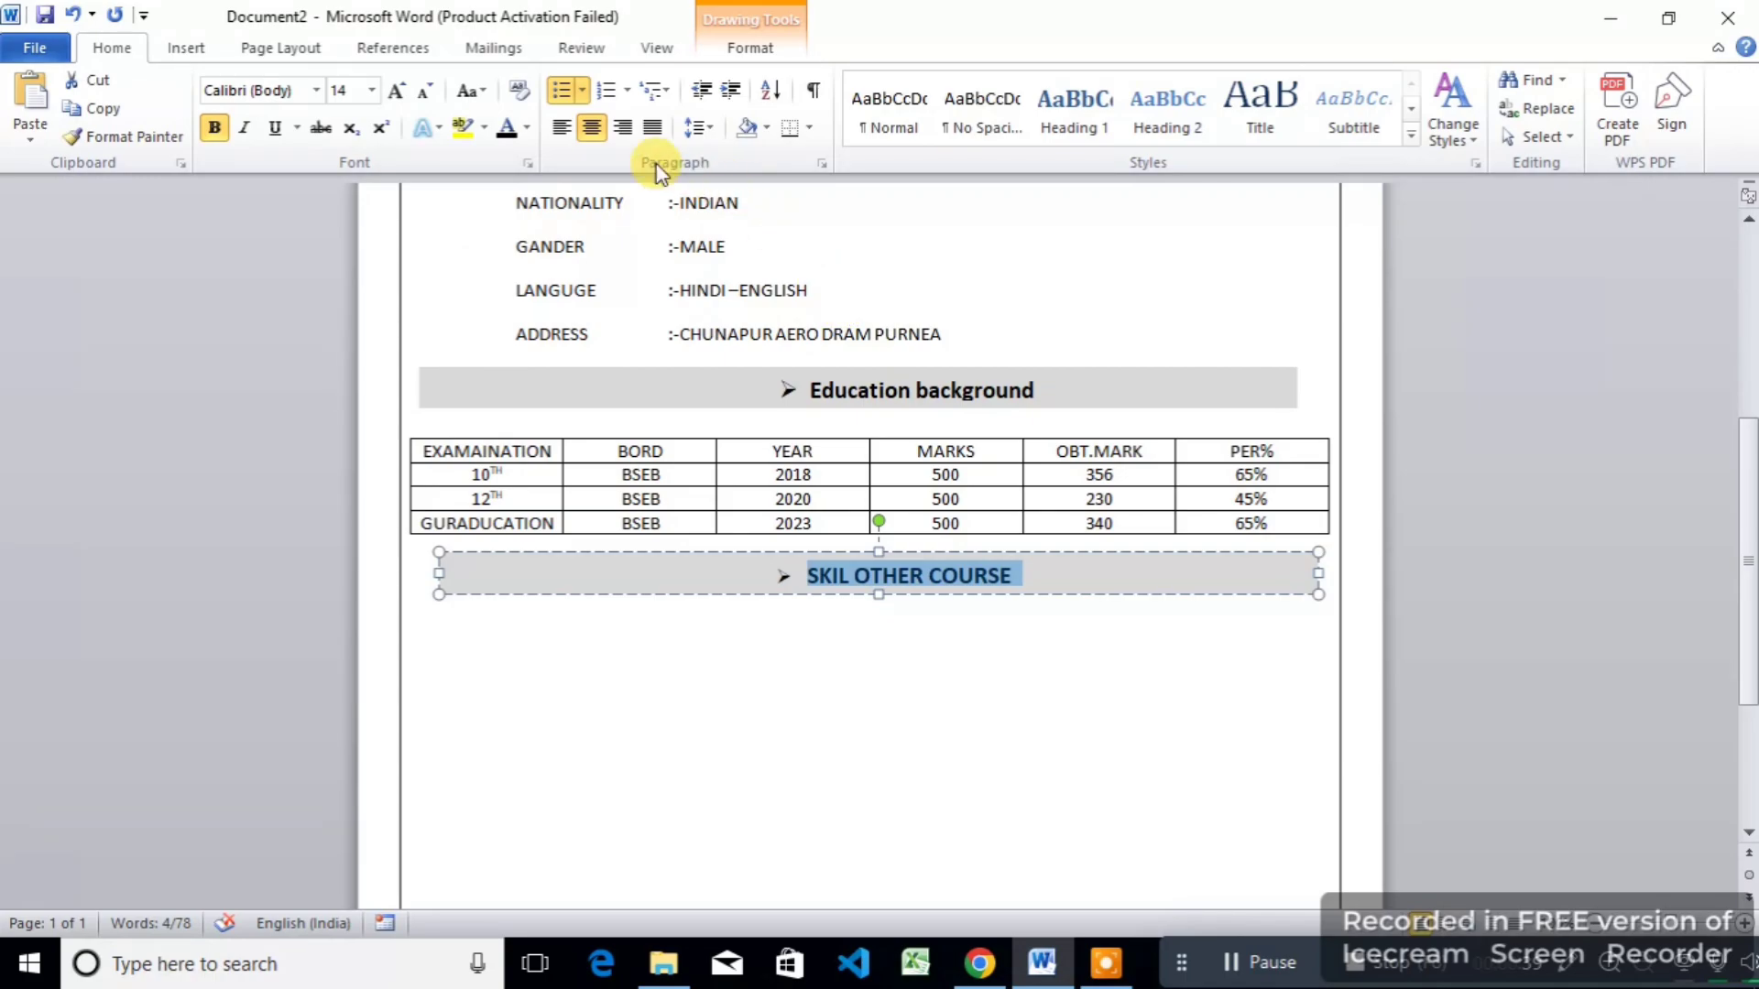
{"action": "left_click", "coordinate": [562, 127]}
{"action": "left_click", "coordinate": [592, 129]}
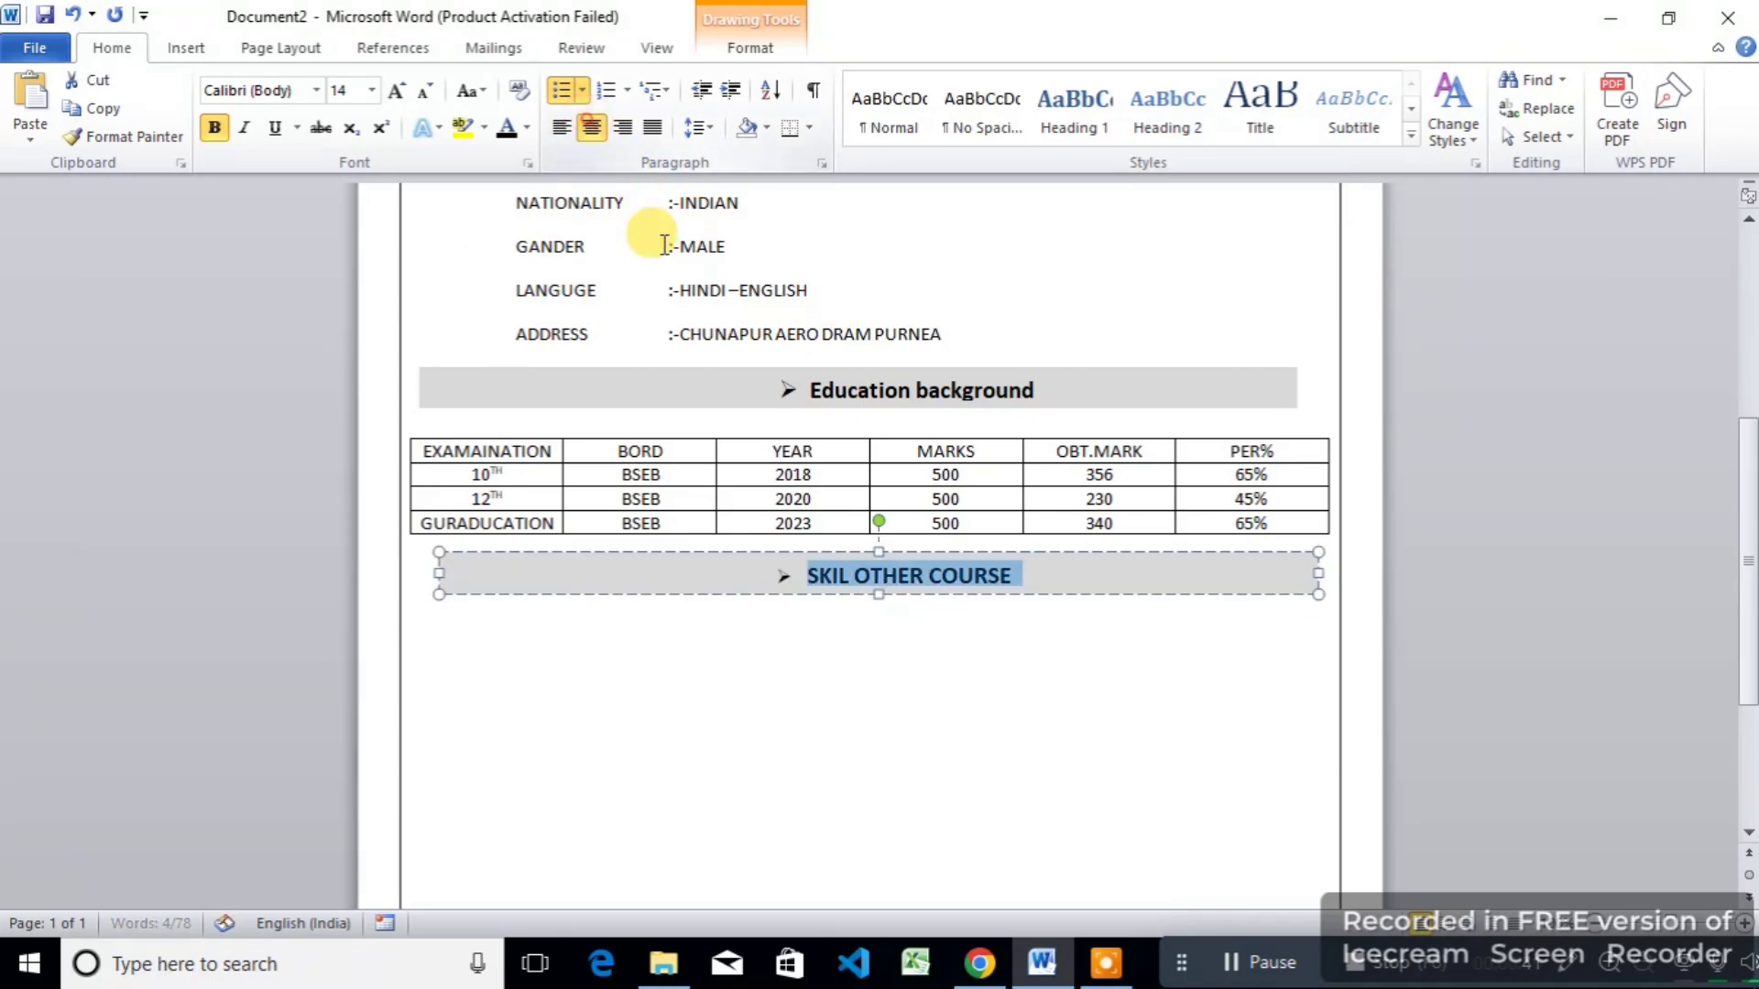
{"action": "left_click", "coordinate": [799, 672]}
{"action": "triple_click", "coordinate": [536, 584]}
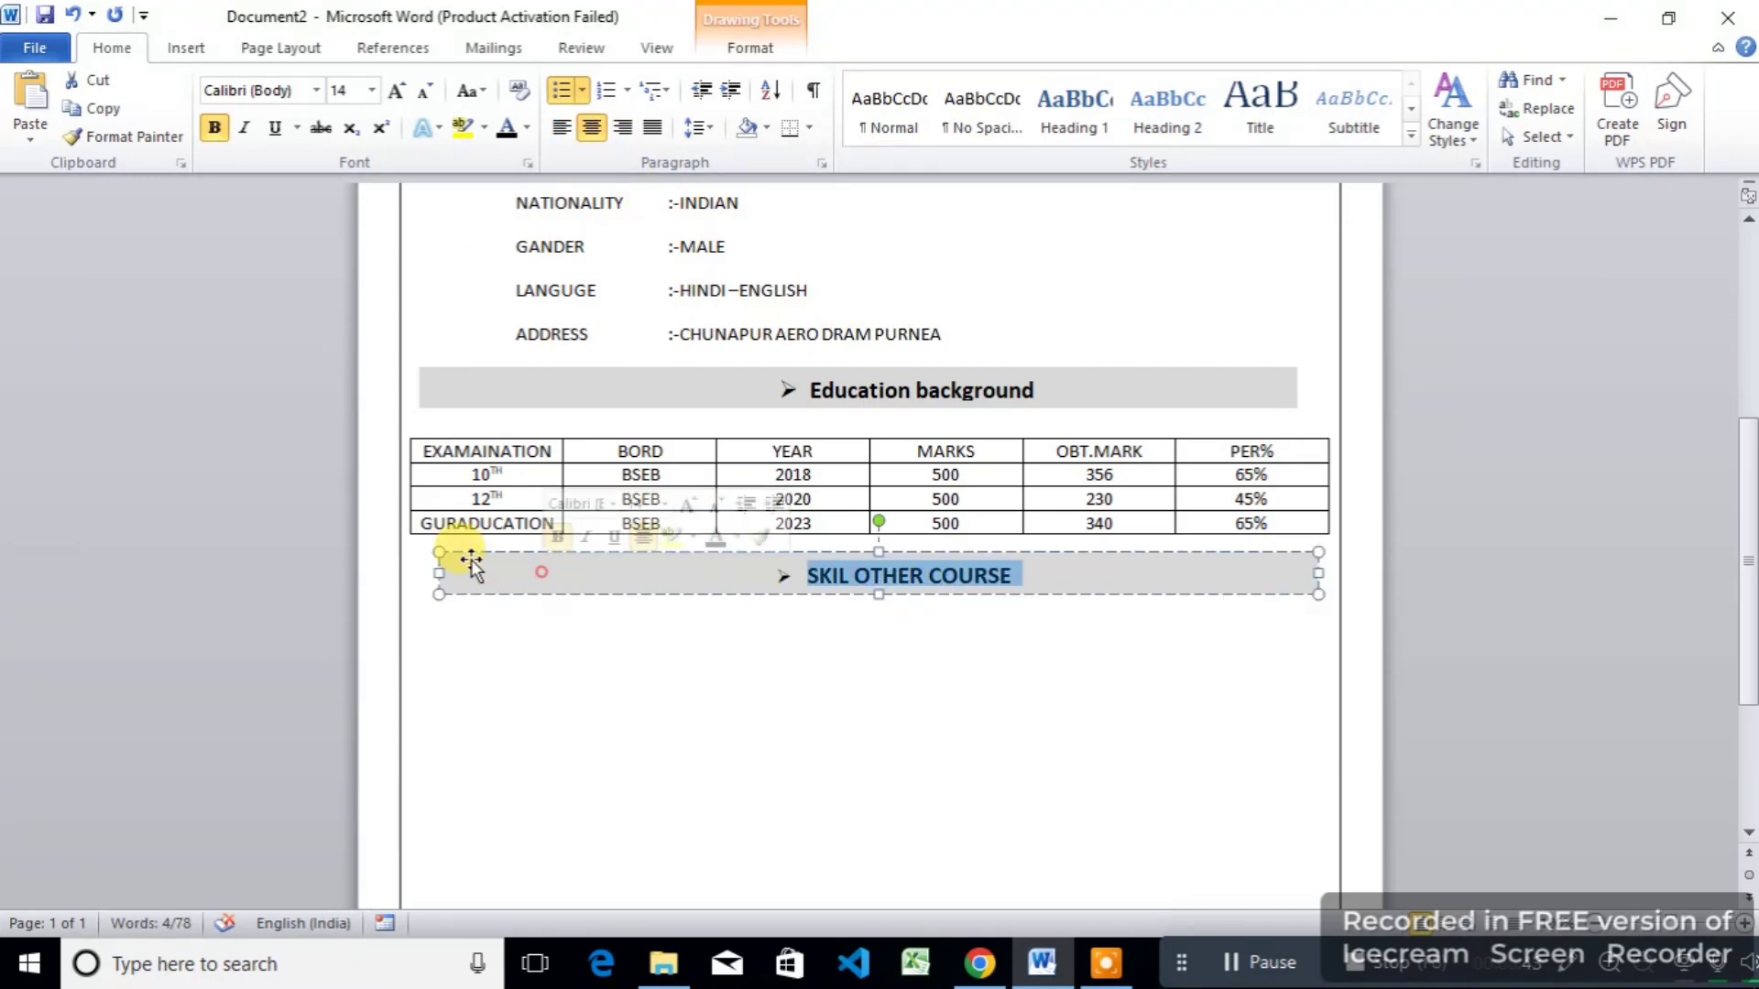
{"action": "left_click", "coordinate": [431, 573]}
{"action": "left_click_drag", "start_coordinate": [429, 573], "coordinate": [422, 573]}
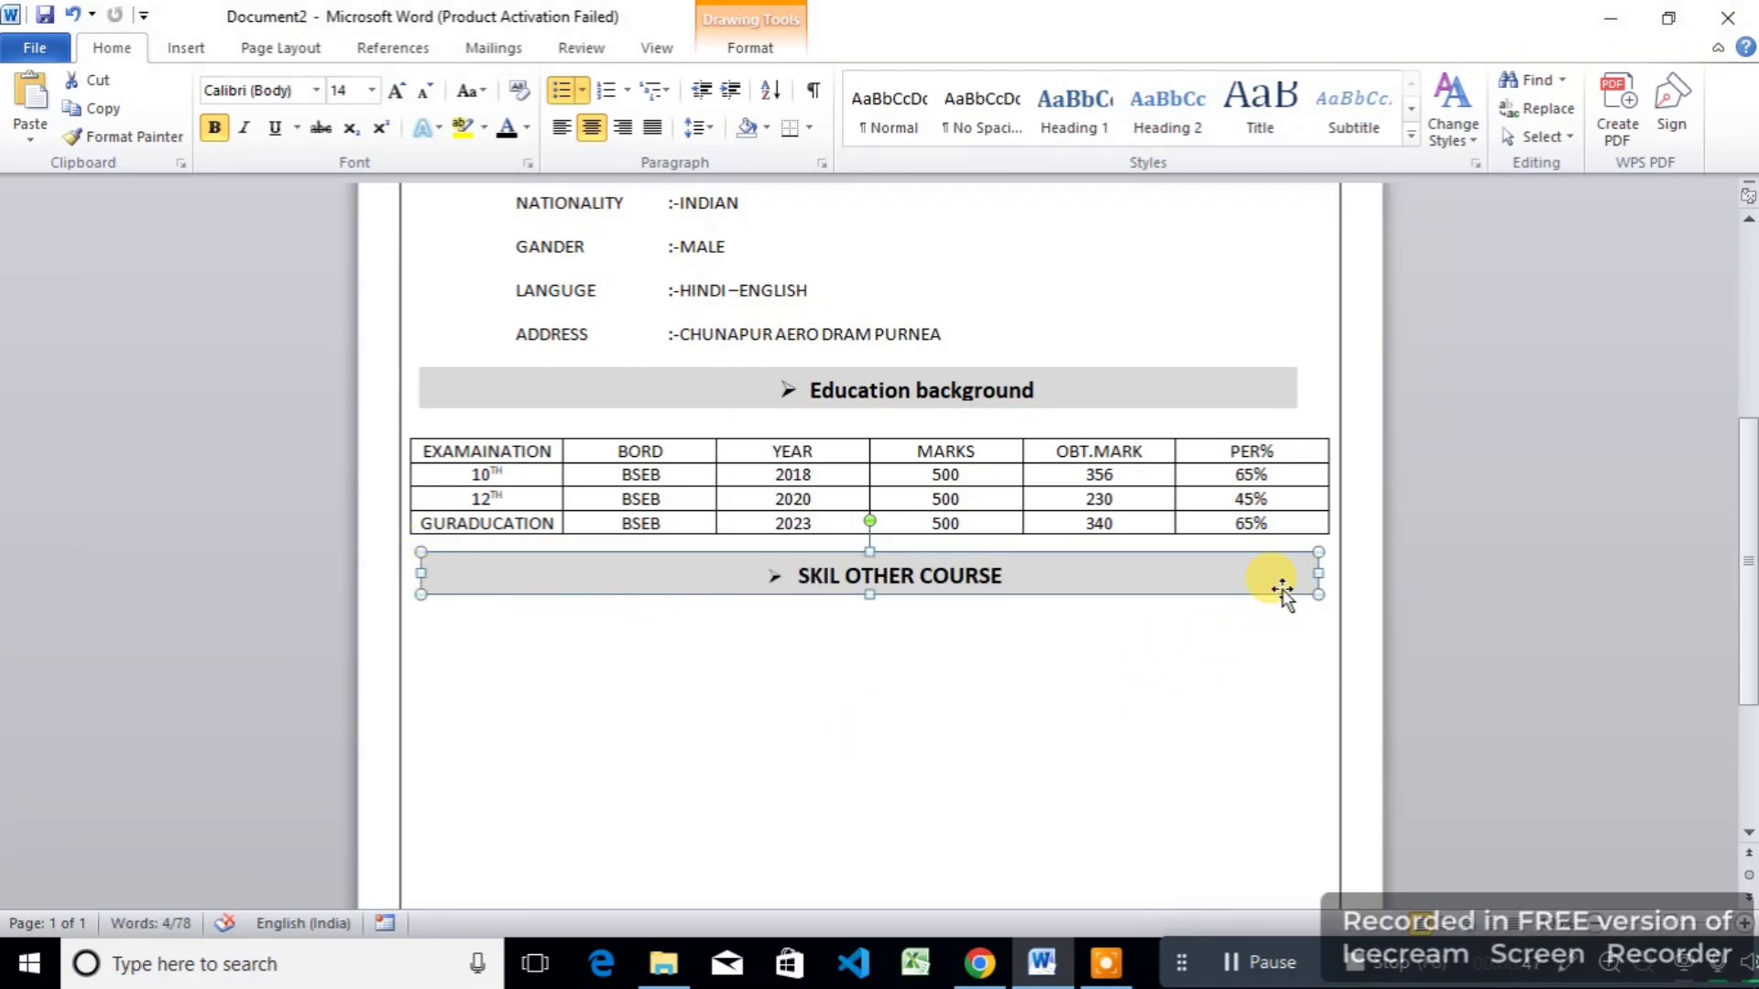
{"action": "left_click_drag", "start_coordinate": [1323, 574], "coordinate": [1297, 569]}
{"action": "left_click", "coordinate": [1197, 678]}
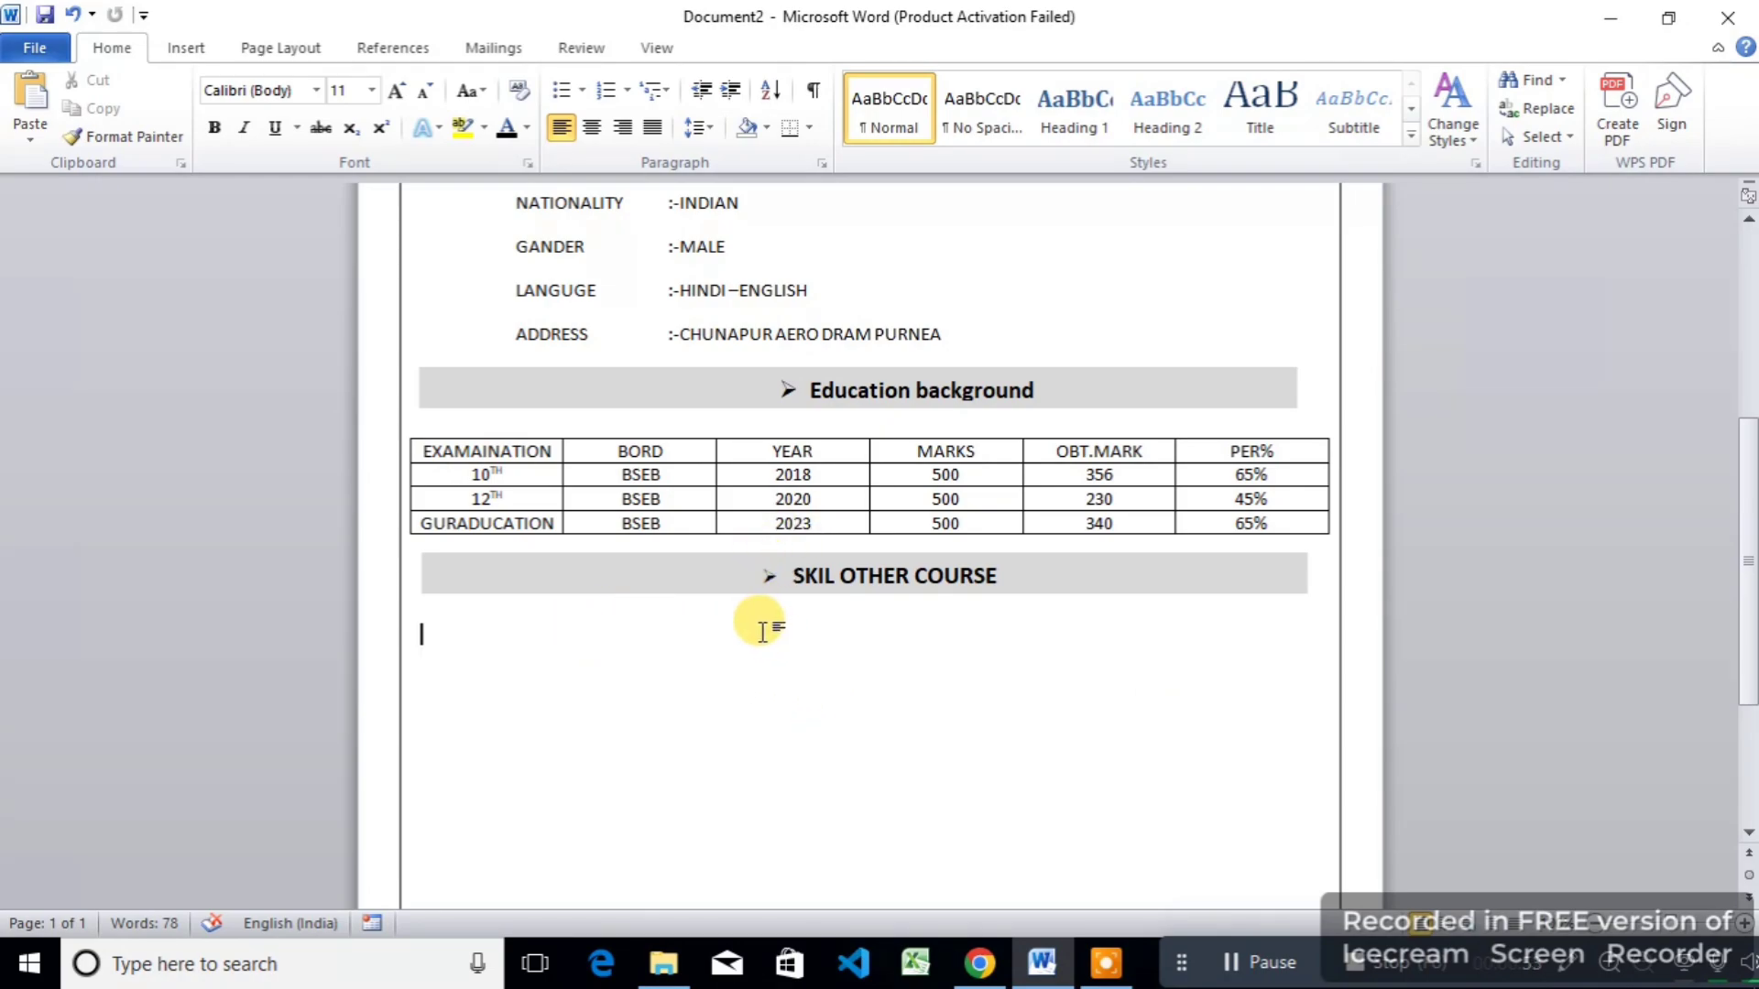
Step: Add an underlined, centred COMPUTER EDUCATION line below the SKIL OTHER COURSE bar
{"action": "left_click", "coordinate": [816, 612]}
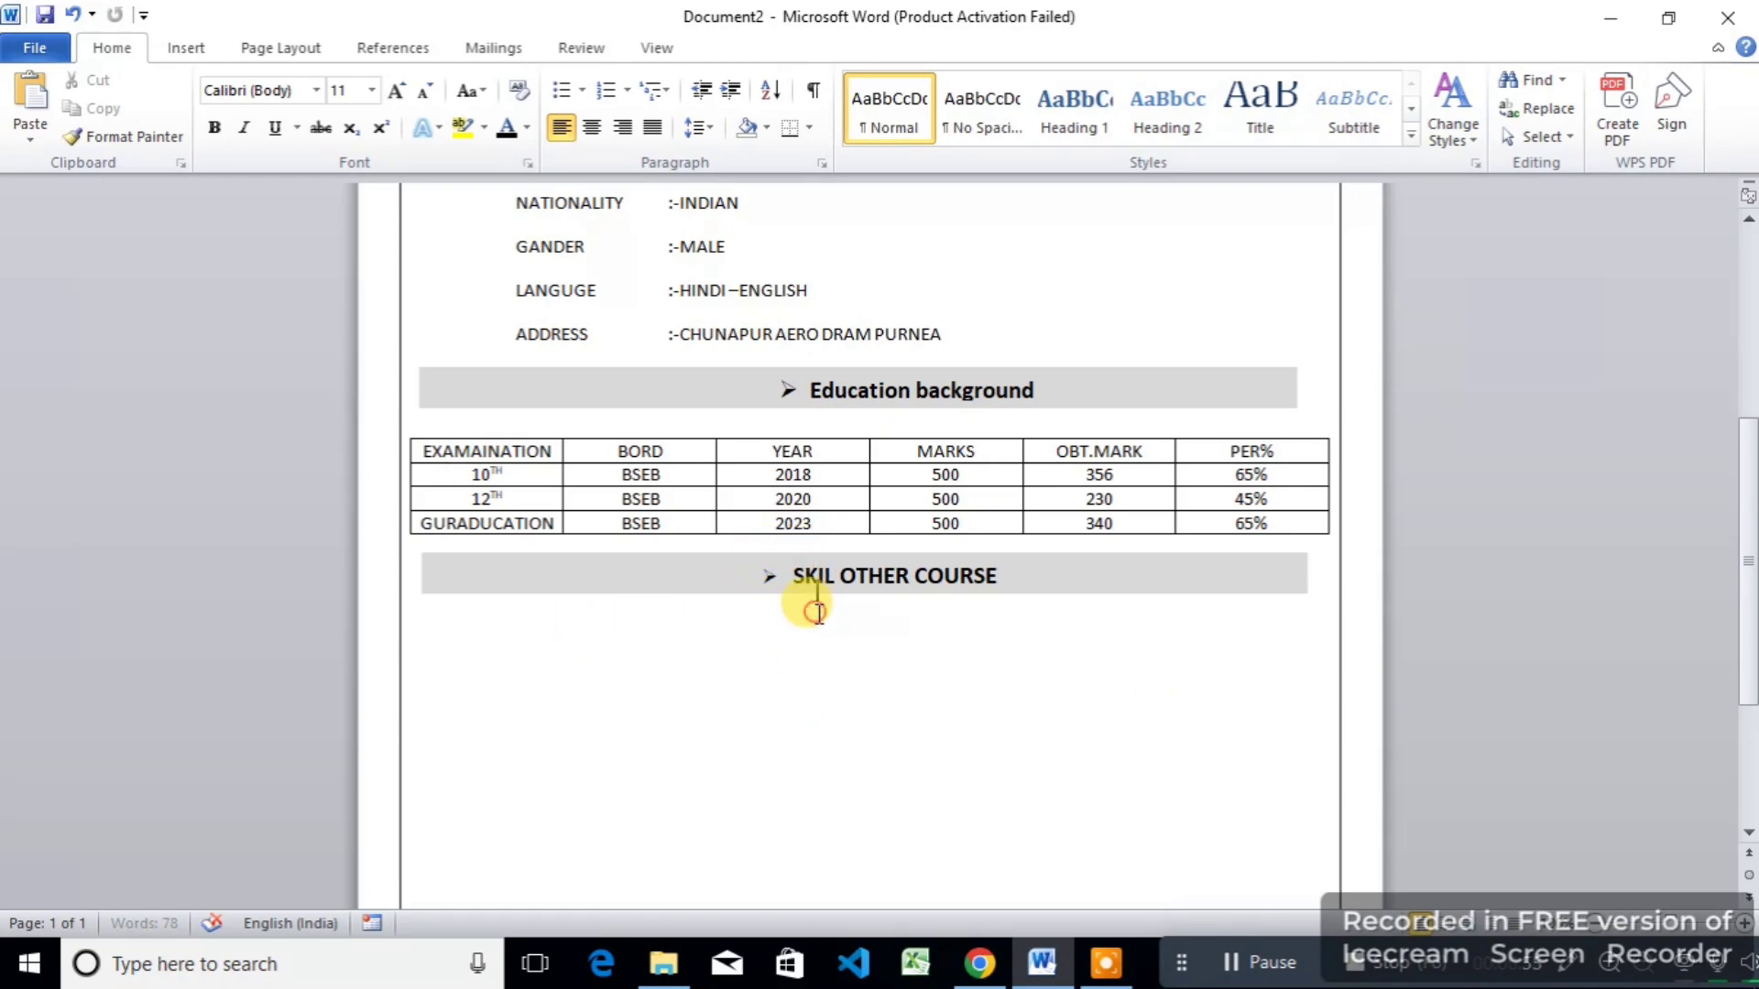
{"action": "key", "text": "ctrl+z"}
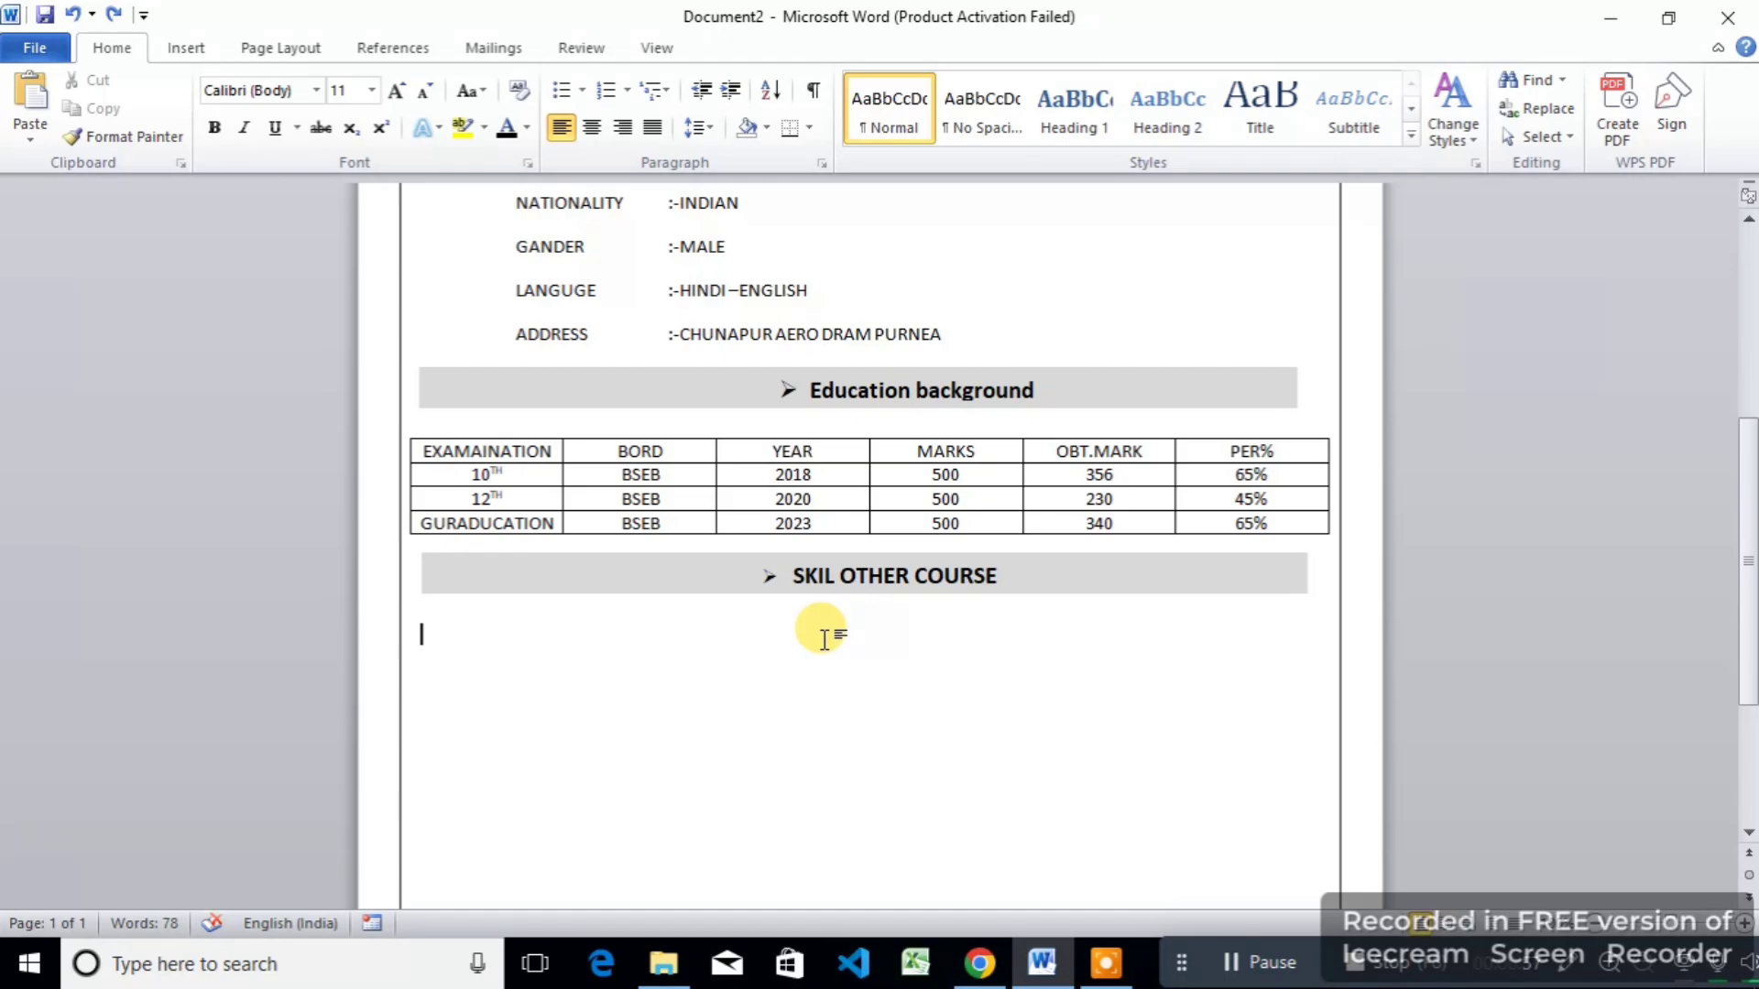
{"action": "double_click", "coordinate": [825, 638]}
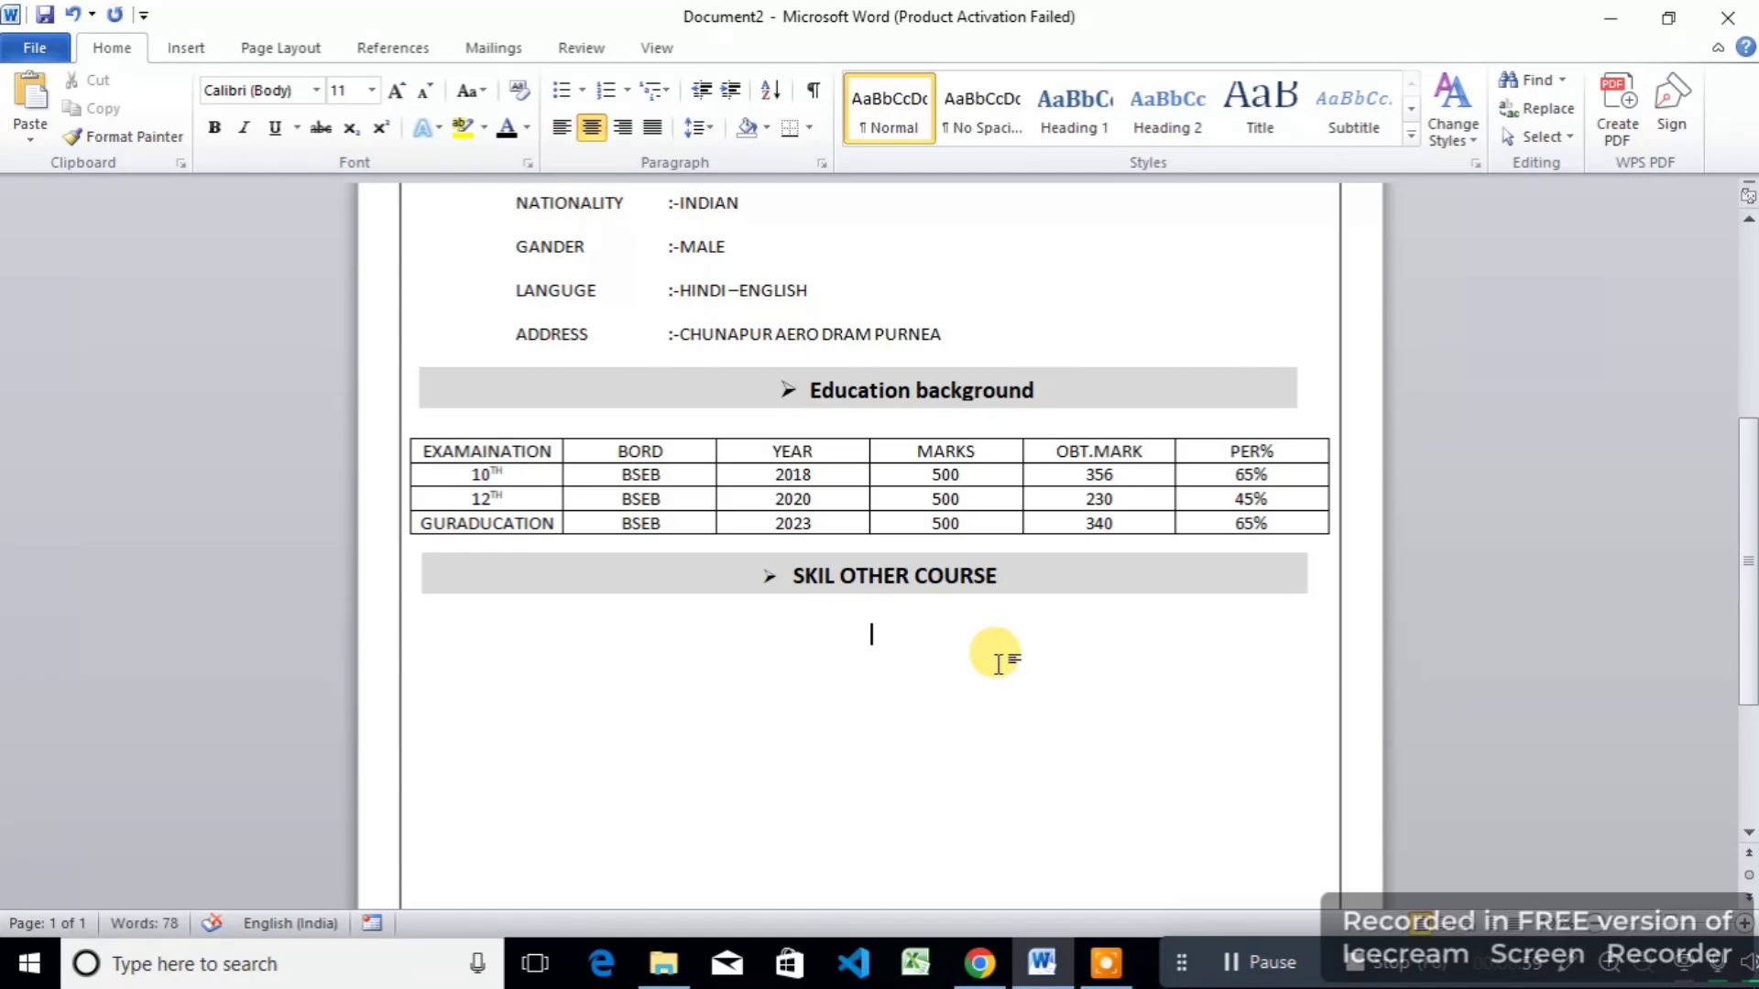
{"action": "type", "text": "COMPUTER"}
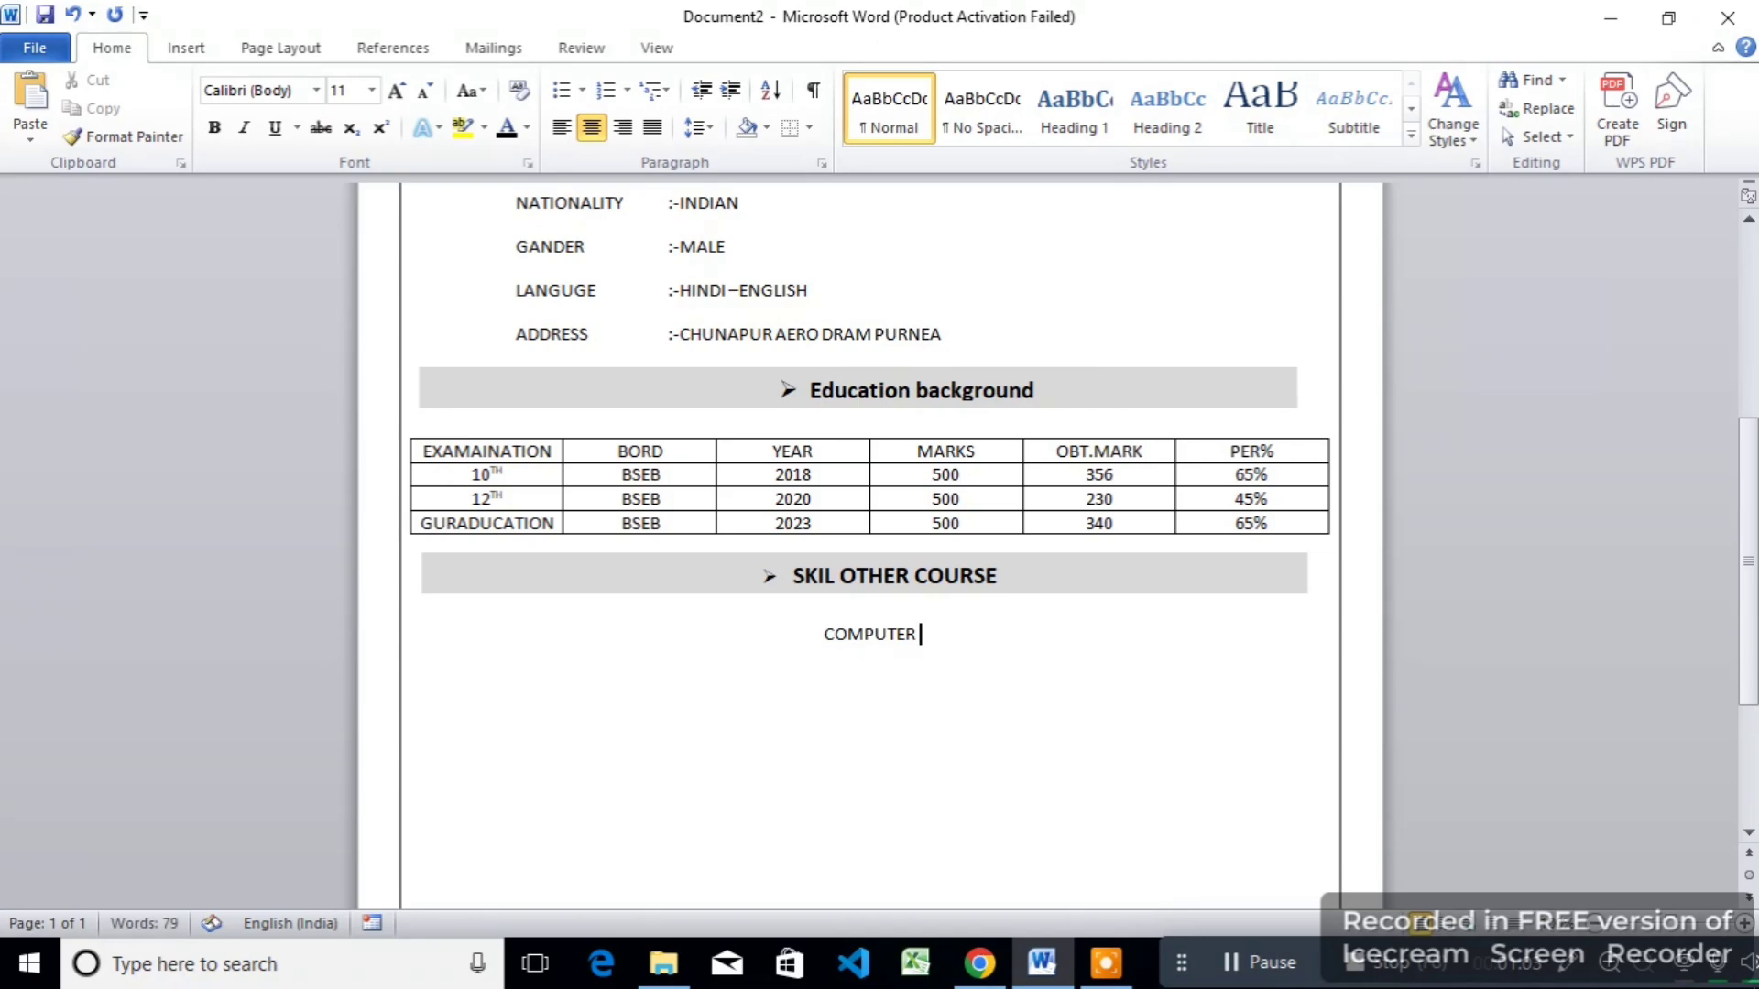
{"action": "type", "text": " EDUCATION"}
{"action": "left_click_drag", "start_coordinate": [976, 637], "coordinate": [707, 617]}
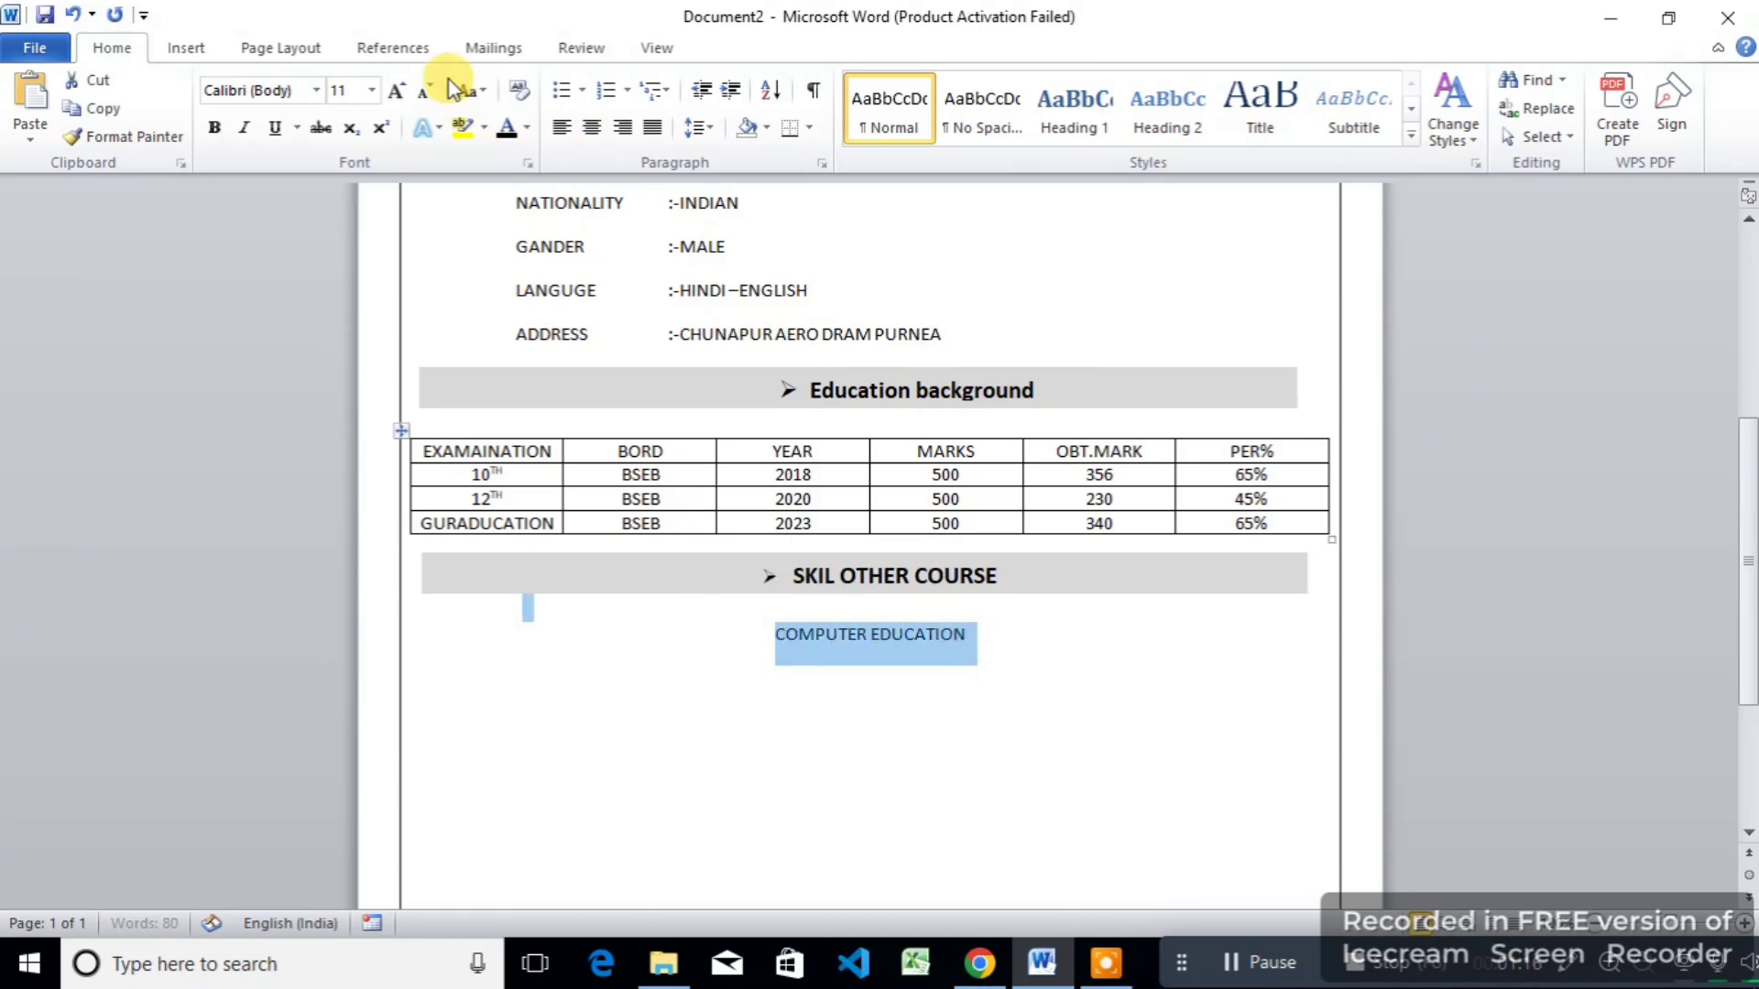
{"action": "left_click", "coordinate": [274, 128]}
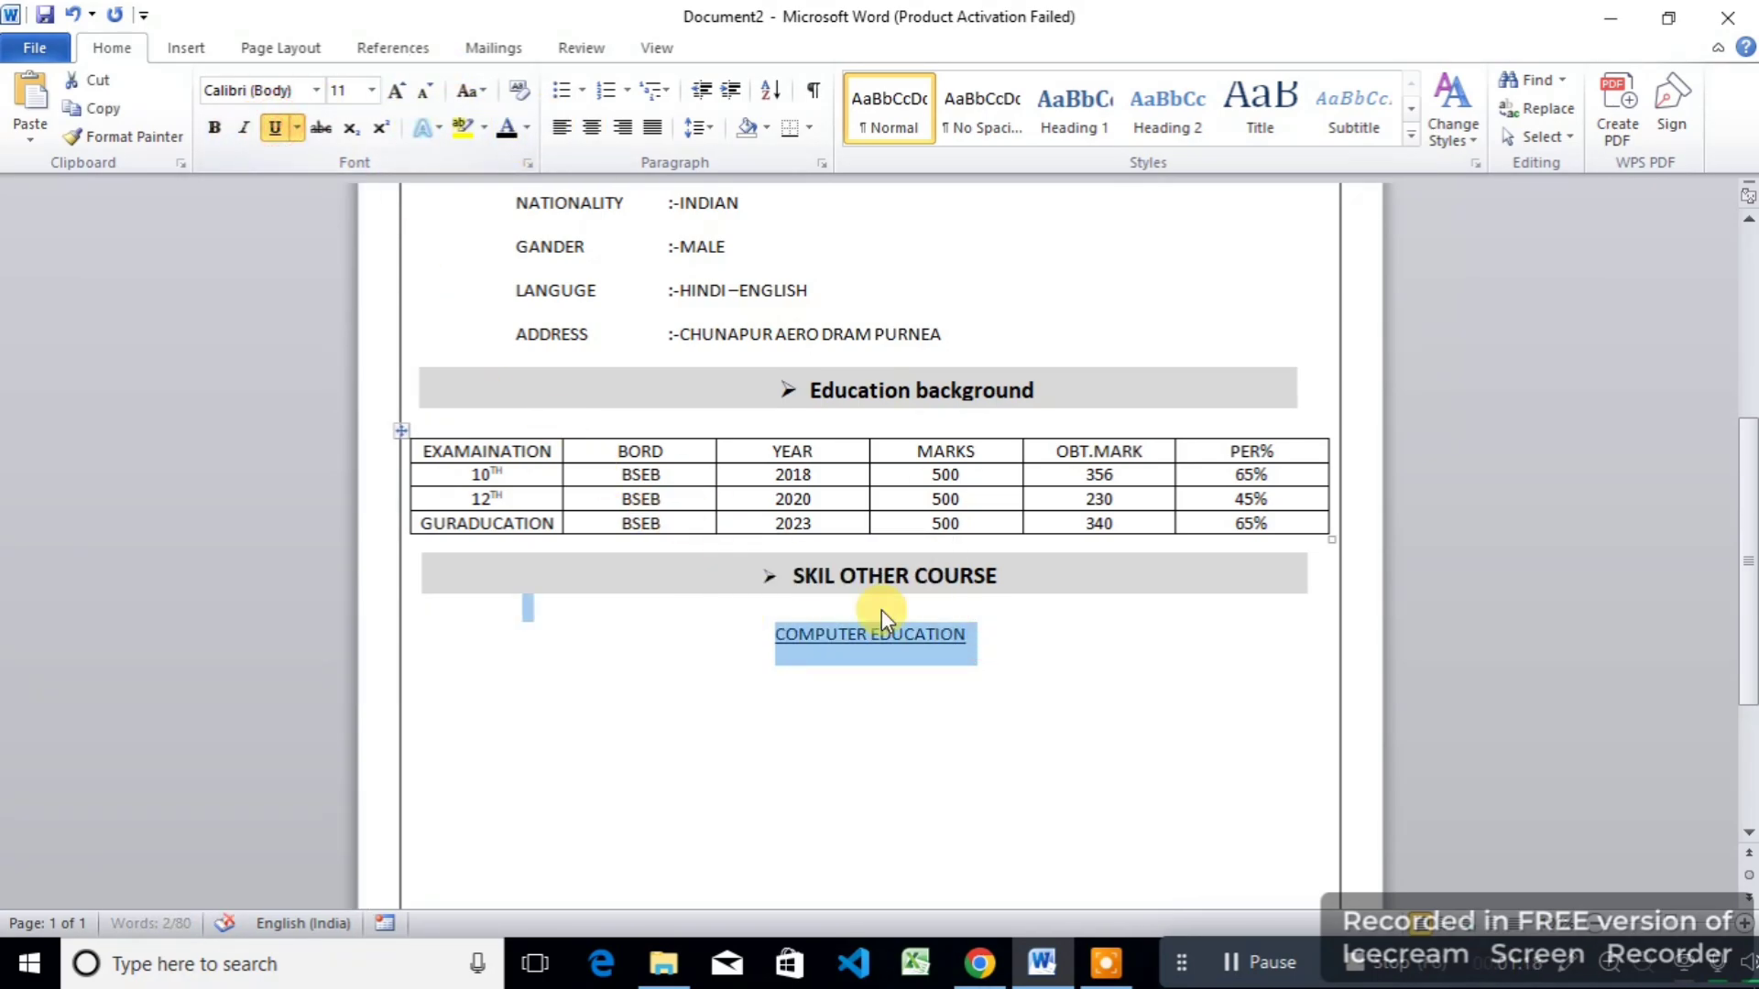
{"action": "left_click", "coordinate": [1019, 641]}
Step: Add the line ADCA(ADVANCE DIPLOMA IN COMPUTER APPLICATION ) without underline
{"action": "key", "text": "Return"}
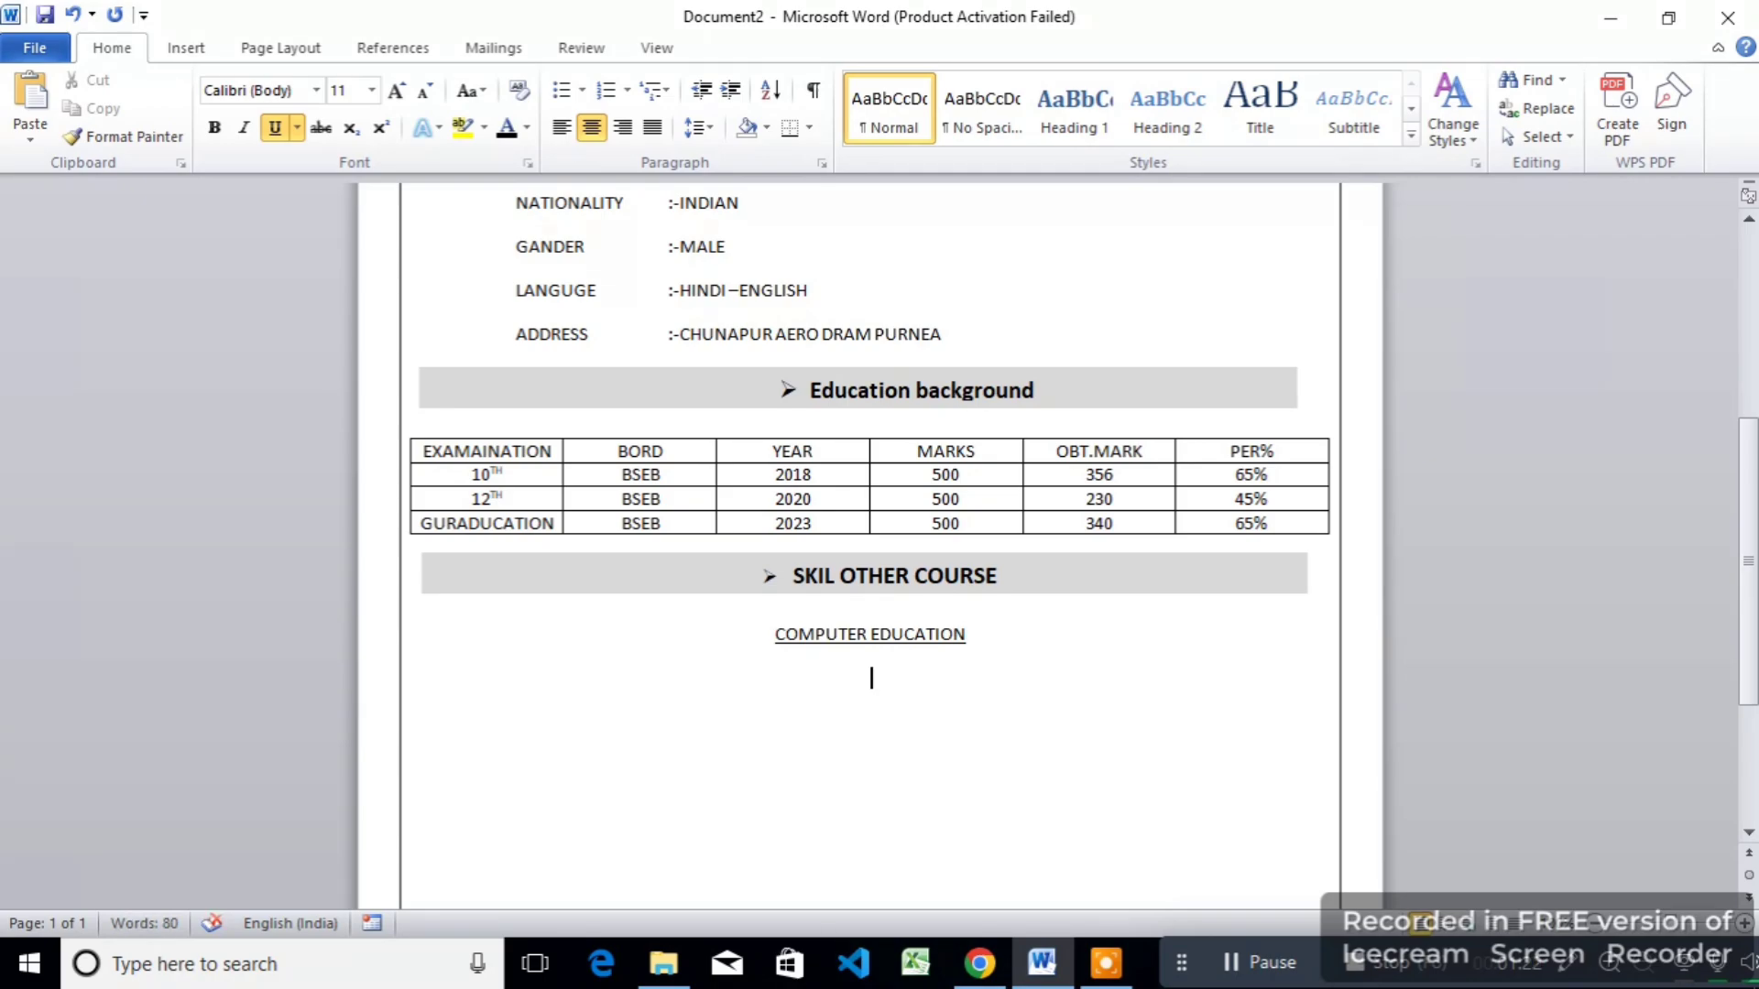
{"action": "type", "text": "ADCA(ADVA"}
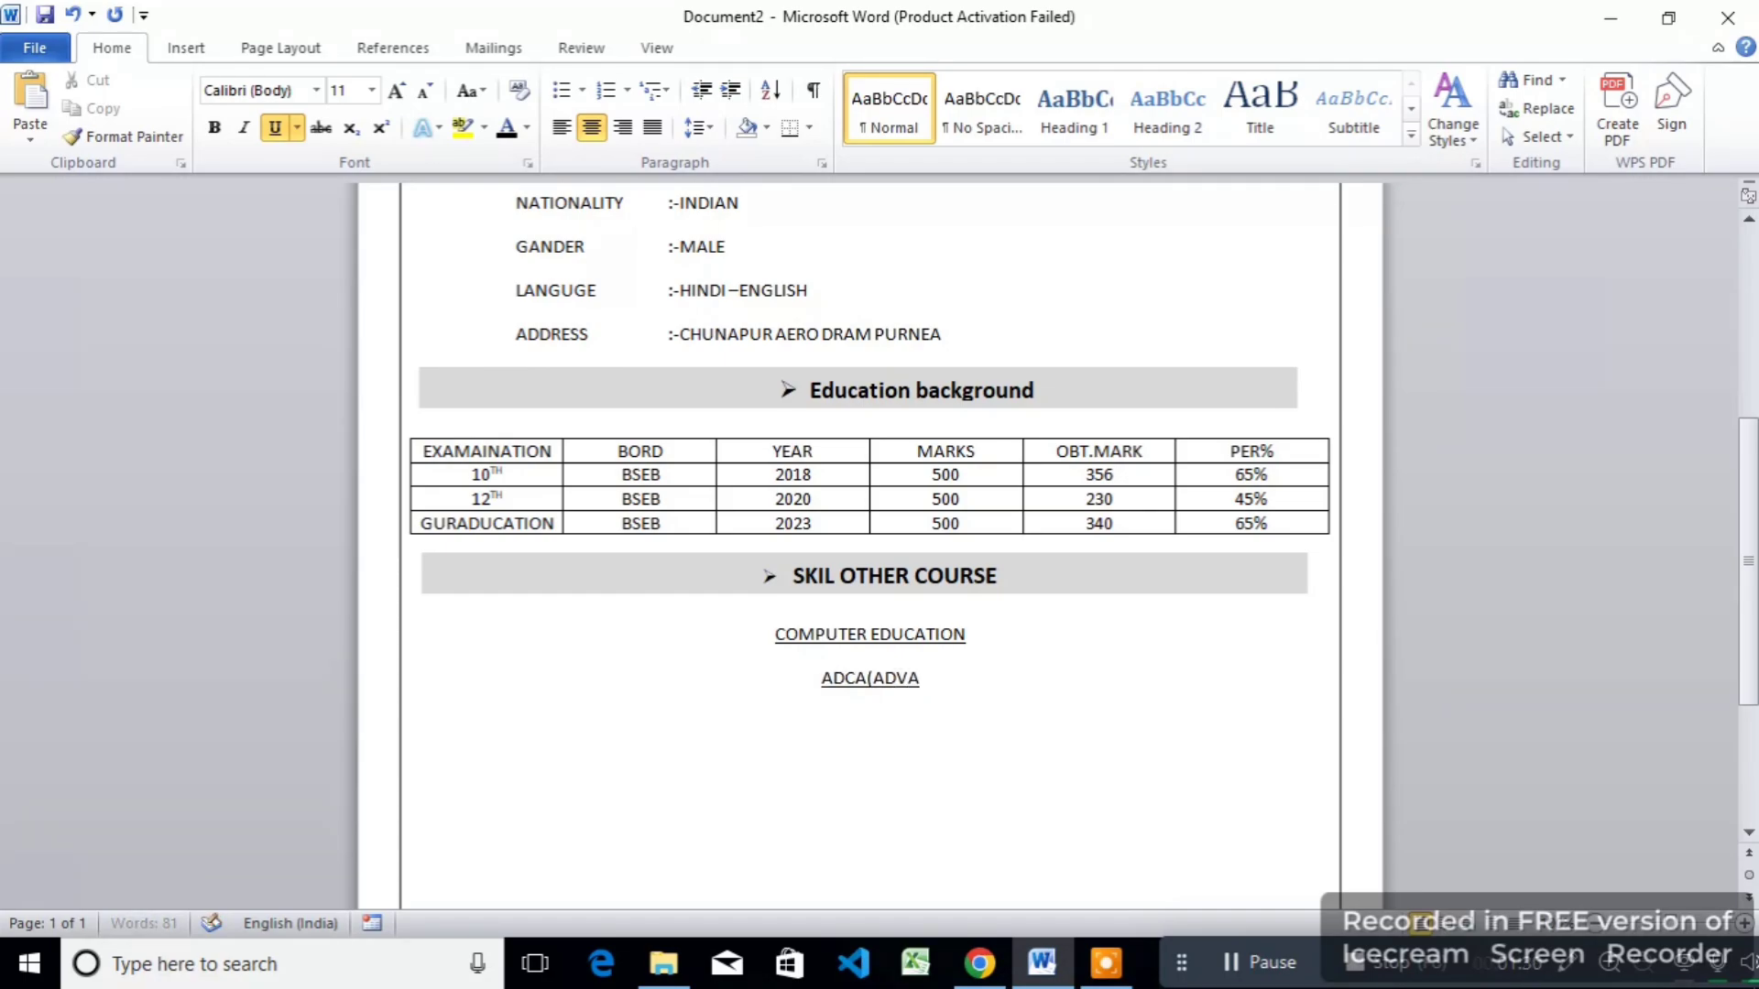
{"action": "type", "text": "NCE"}
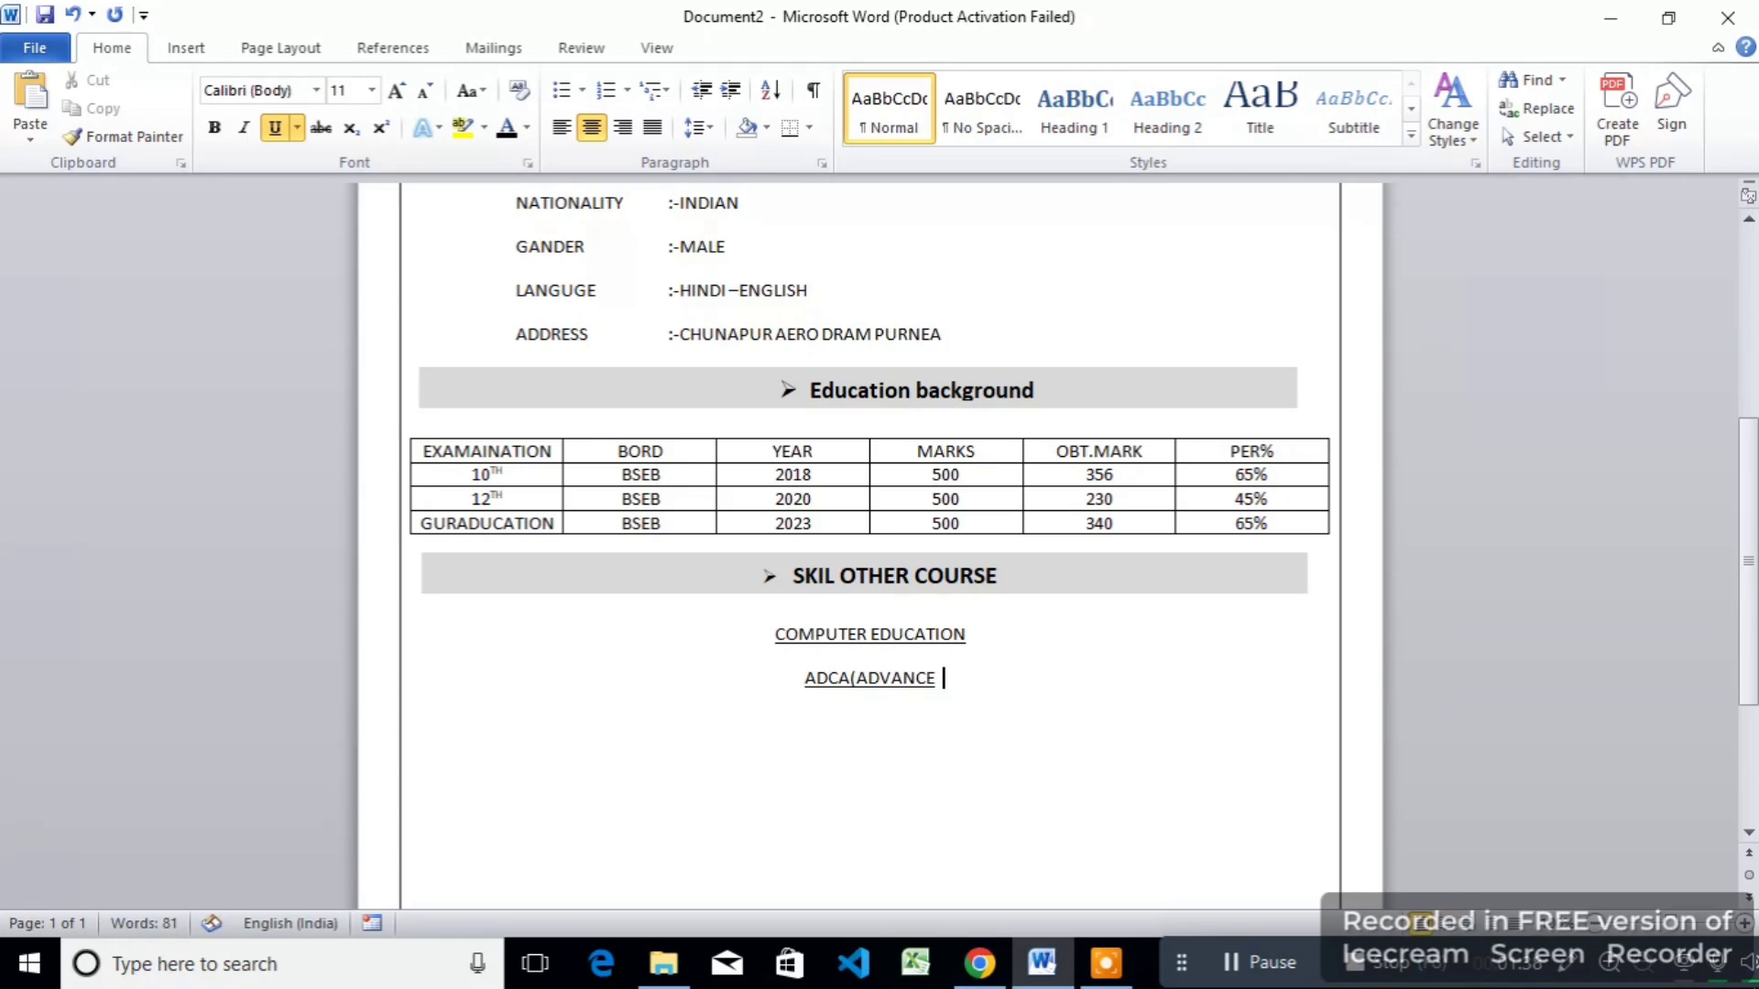
{"action": "type", "text": "  DIPLOMA IN COMPUTER APPLICATION )"}
{"action": "left_click_drag", "start_coordinate": [1100, 682], "coordinate": [643, 679]}
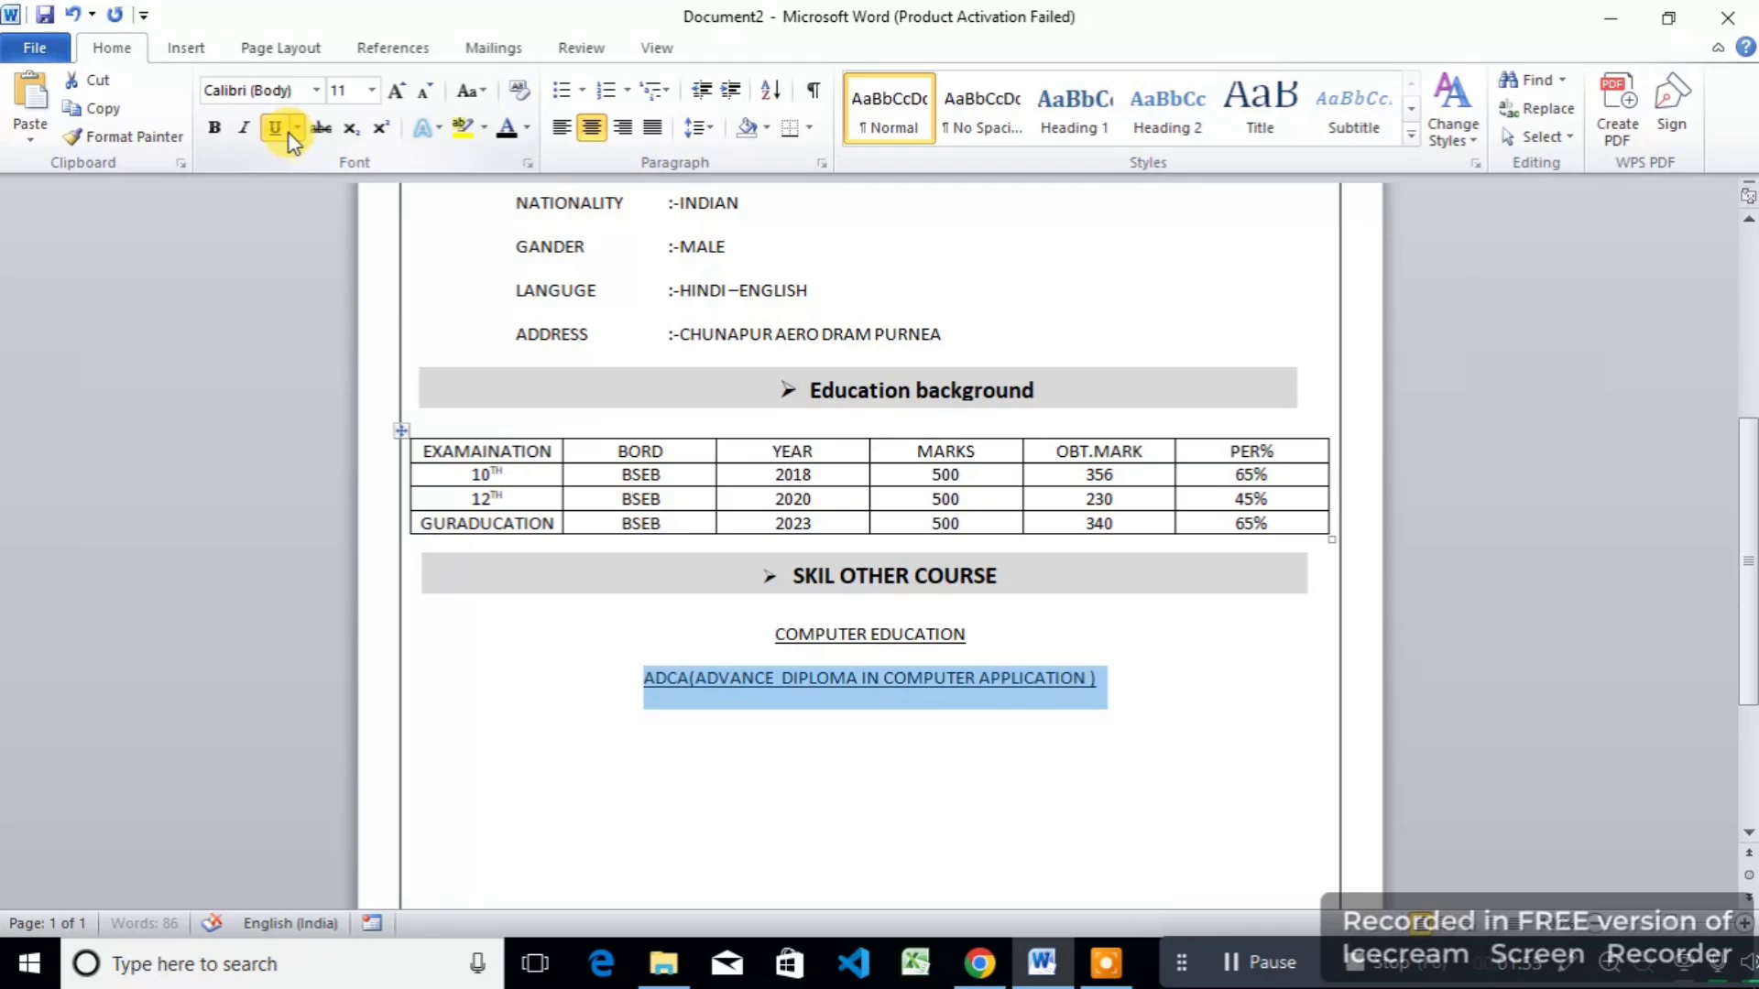
{"action": "left_click", "coordinate": [291, 129]}
{"action": "left_click", "coordinate": [1045, 838]}
Step: Set both course lines to 1.0 line spacing and remove the space after paragraph
{"action": "left_click_drag", "start_coordinate": [1098, 680], "coordinate": [589, 628]}
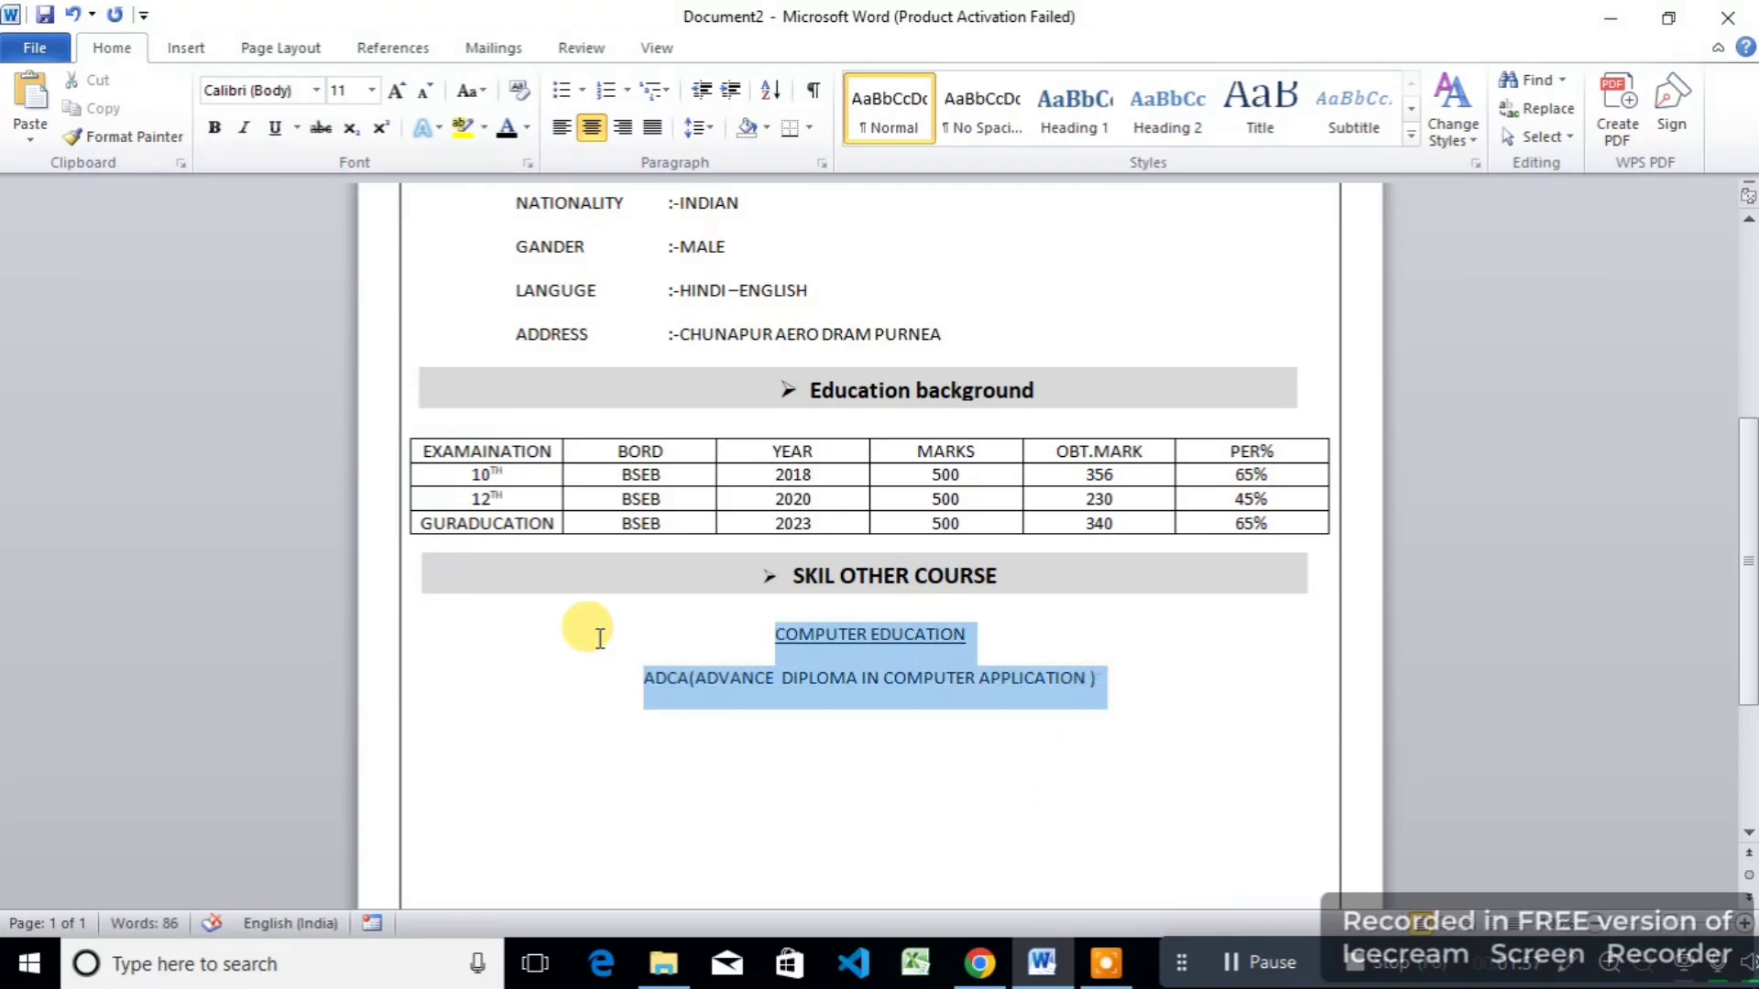
{"action": "left_click", "coordinate": [698, 130]}
{"action": "left_click", "coordinate": [730, 161]}
{"action": "left_click", "coordinate": [708, 130]}
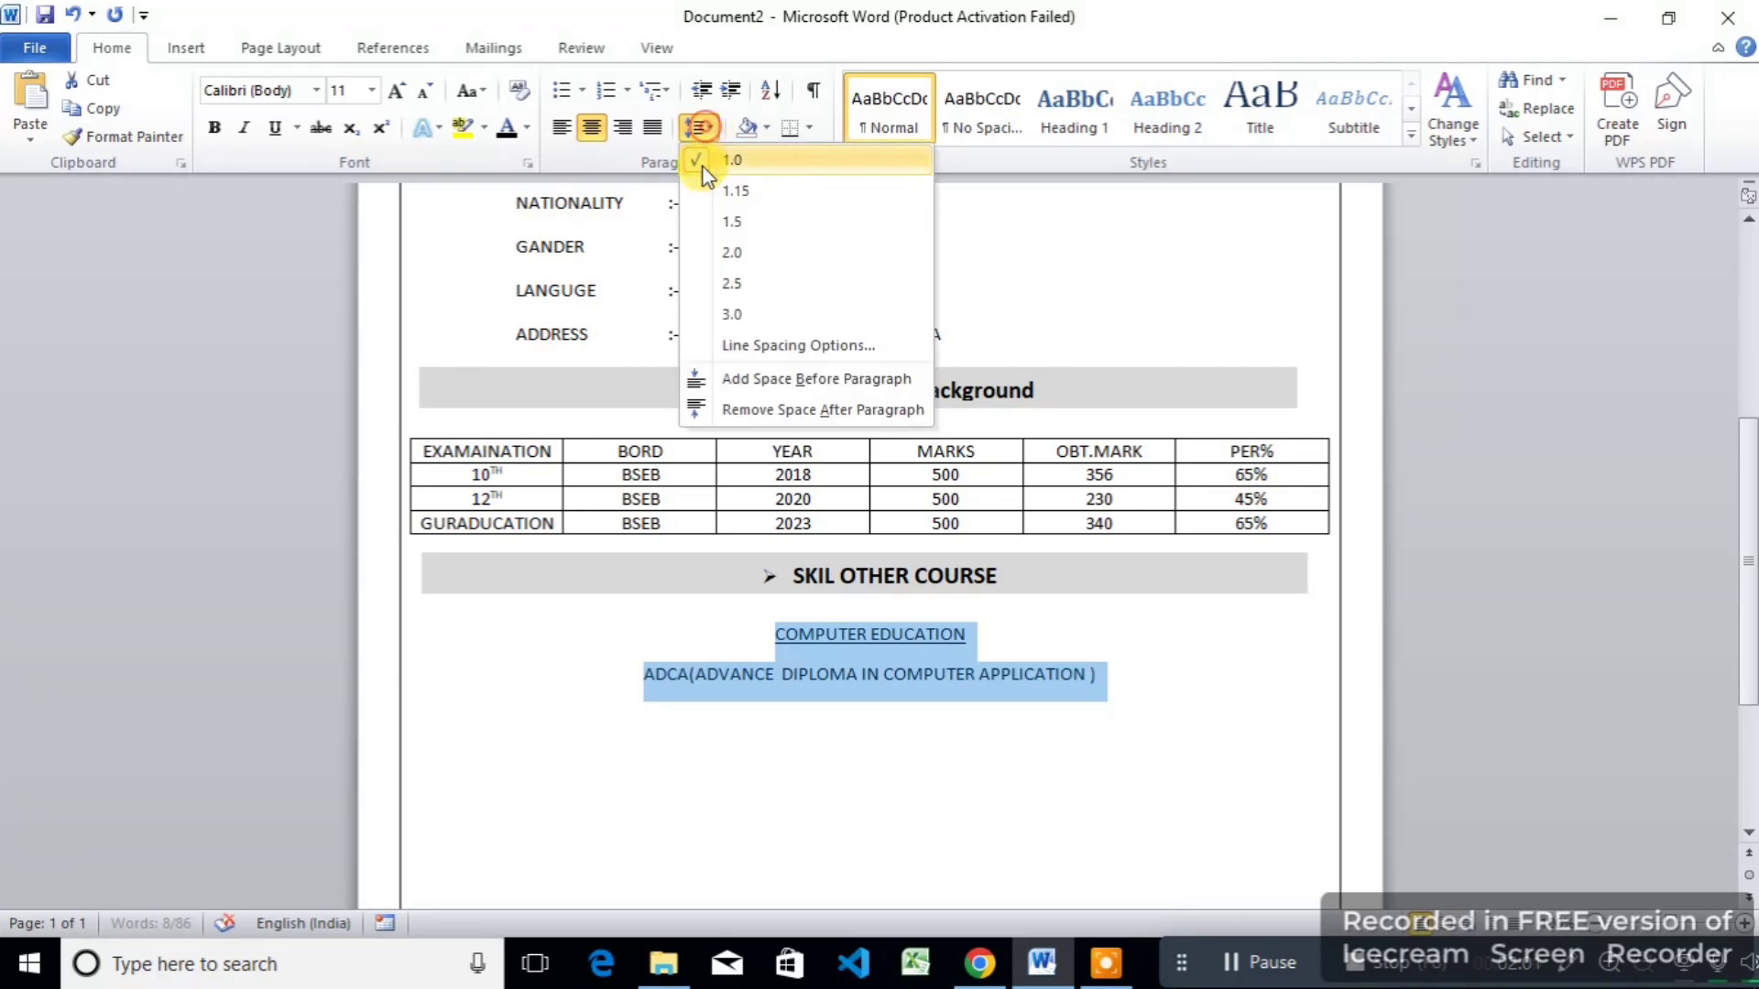
{"action": "left_click", "coordinate": [720, 408]}
{"action": "left_click", "coordinate": [882, 735]}
Step: Add PROGRAMMING LANGUAGE as a third line beneath the course lines
{"action": "key", "text": "Return"}
{"action": "type", "text": "PROGRA"}
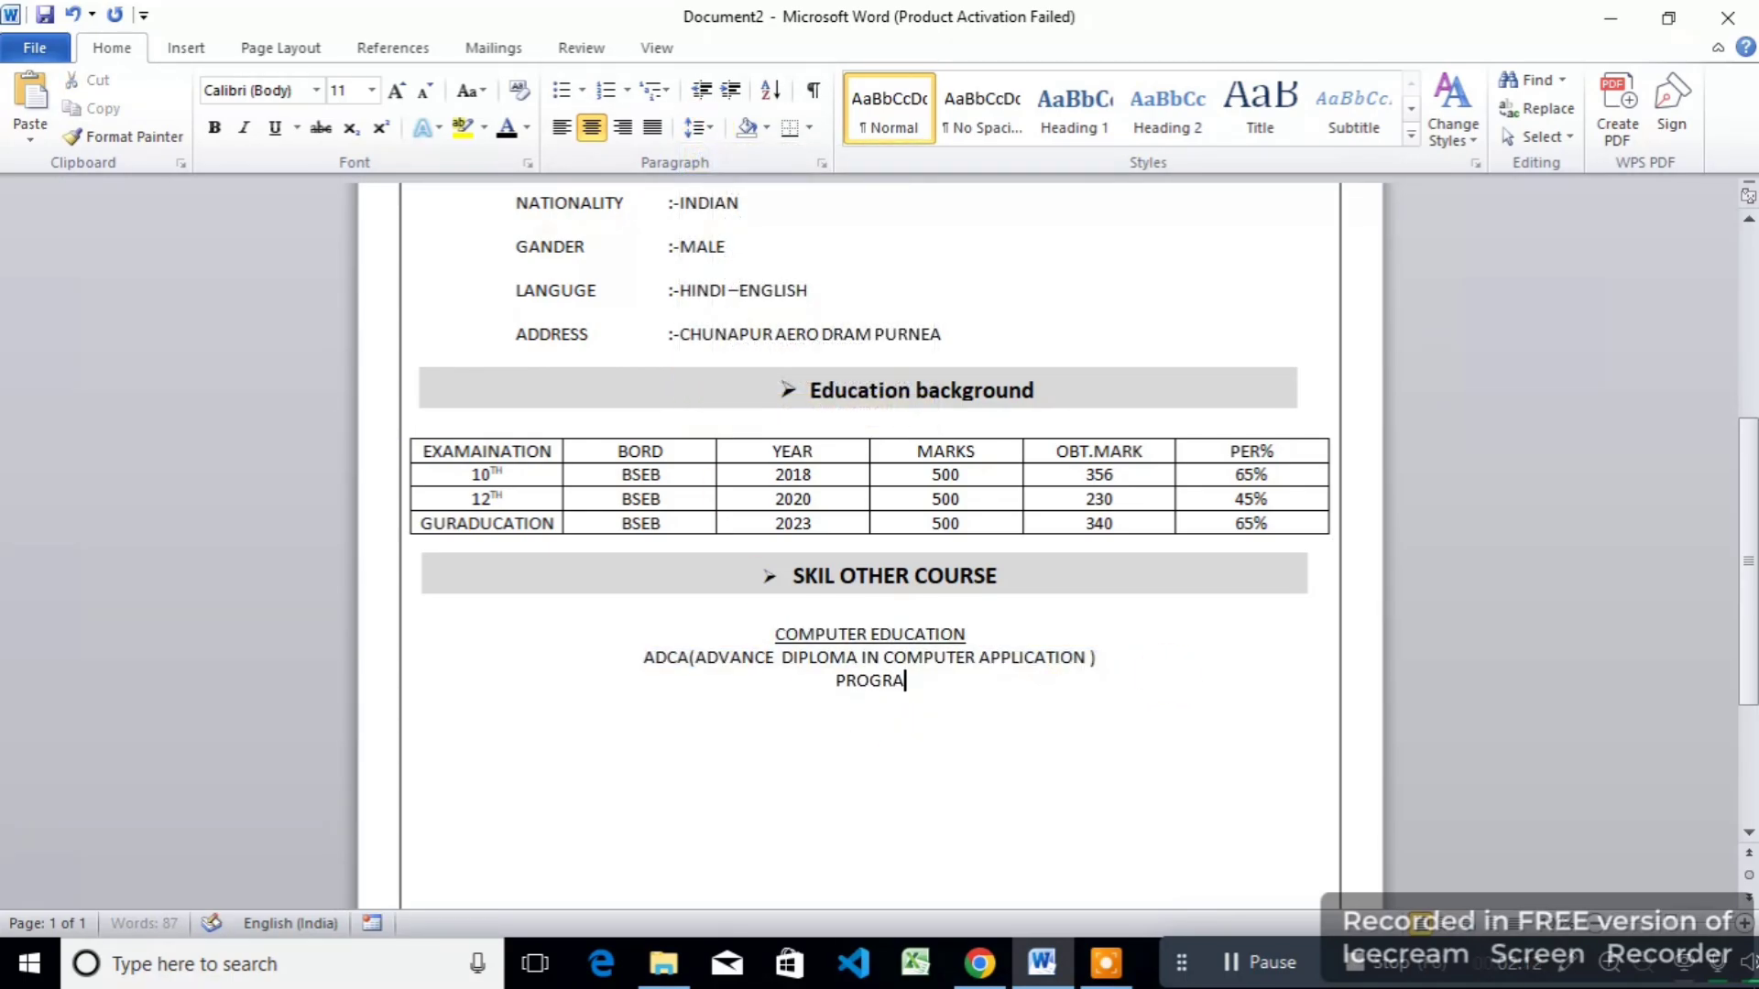
{"action": "type", "text": "MMING LANGUAGE"}
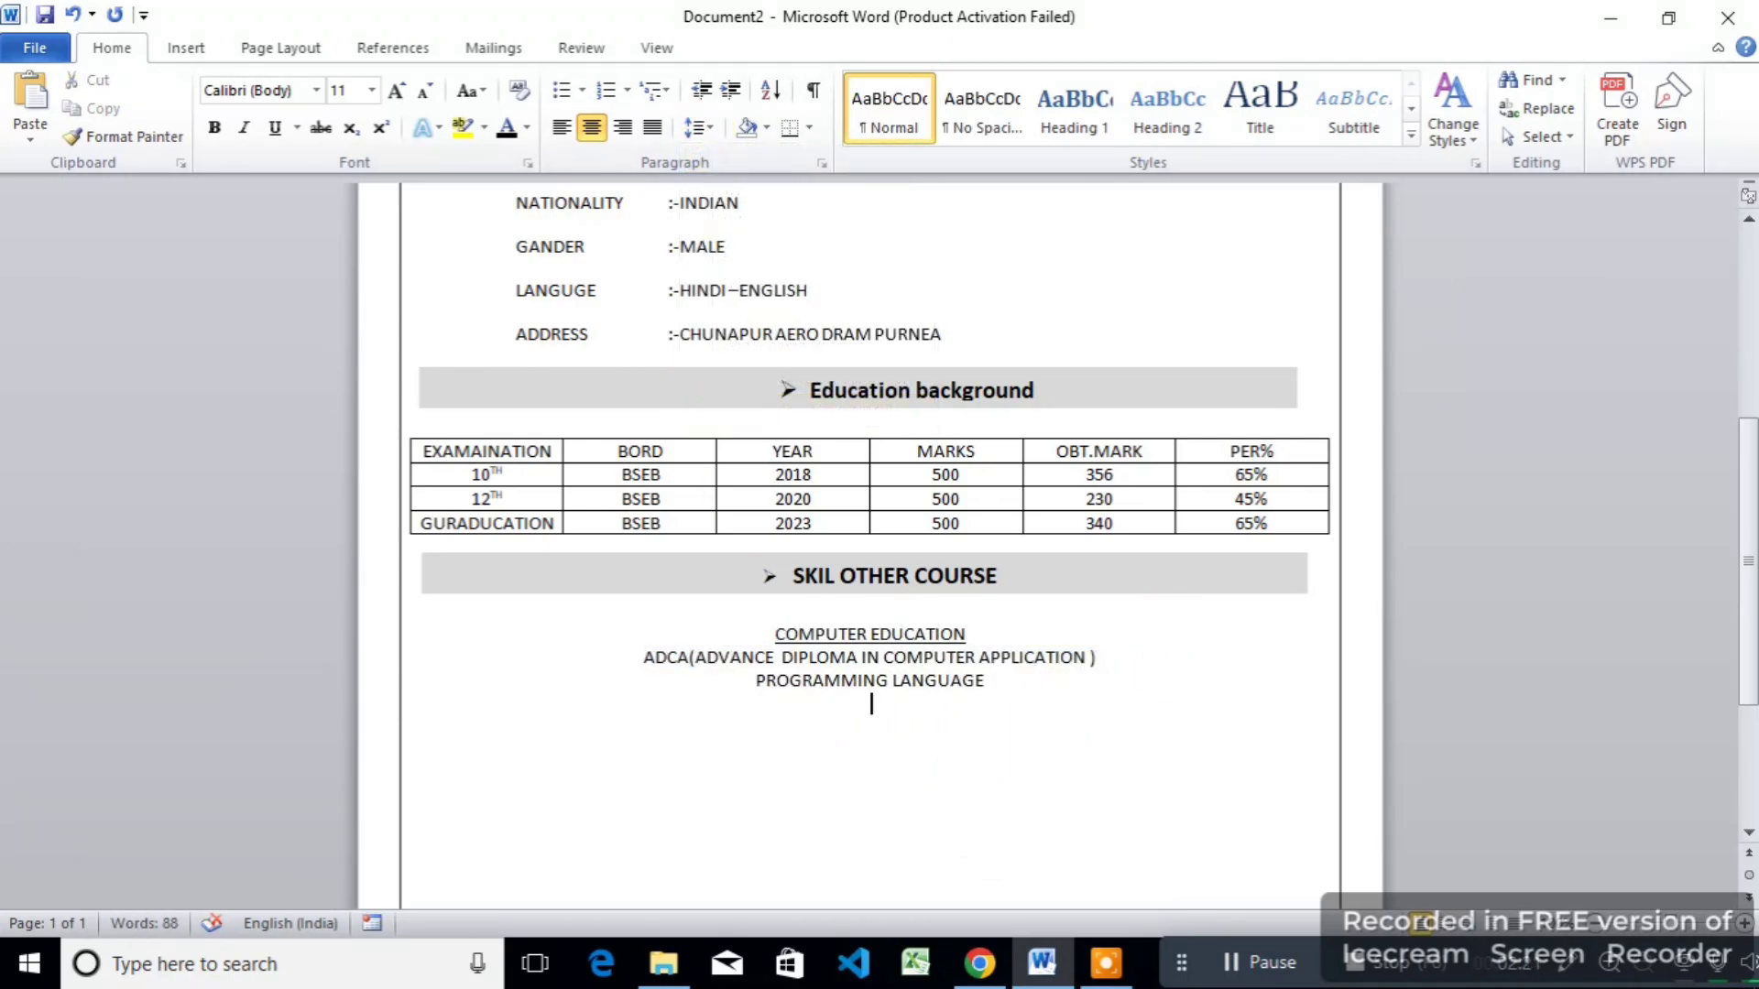
{"action": "left_click", "coordinate": [432, 586]}
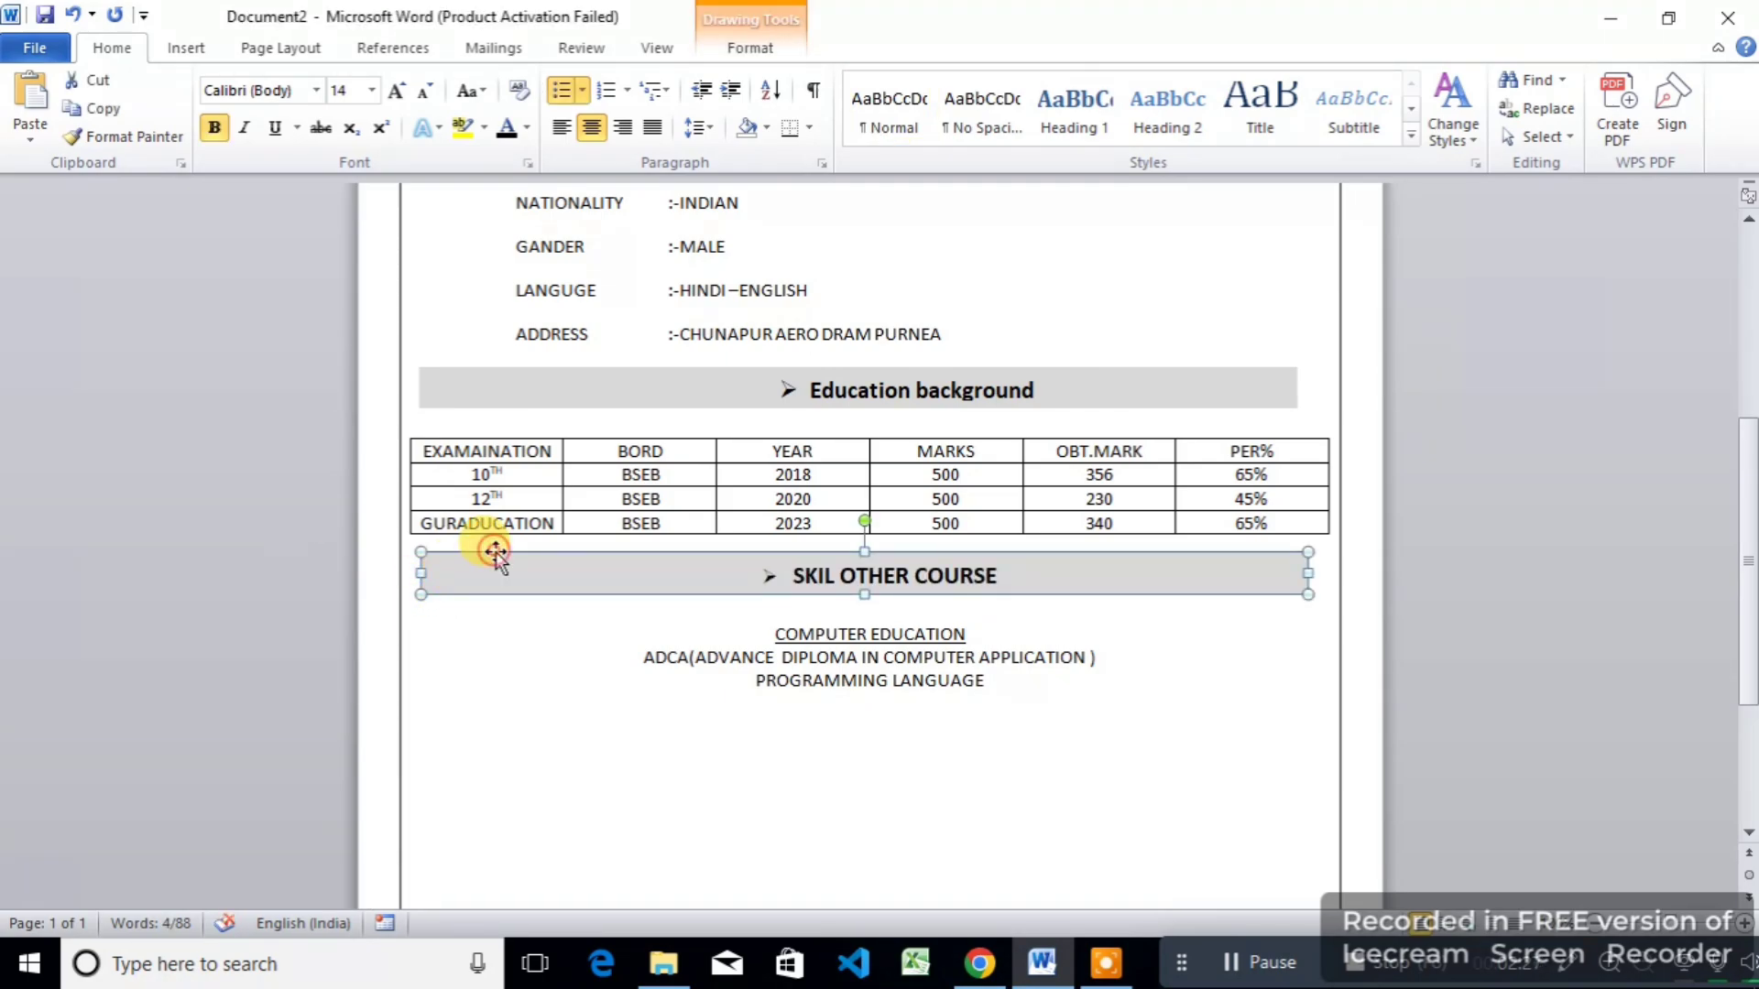
Step: Duplicate the SKIL OTHER COURSE bar below PROGRAMMING LANGUAGE and retitle it WORK EXPERANCES
{"action": "key", "text": "ctrl+d"}
{"action": "left_click_drag", "start_coordinate": [487, 577], "coordinate": [479, 705]}
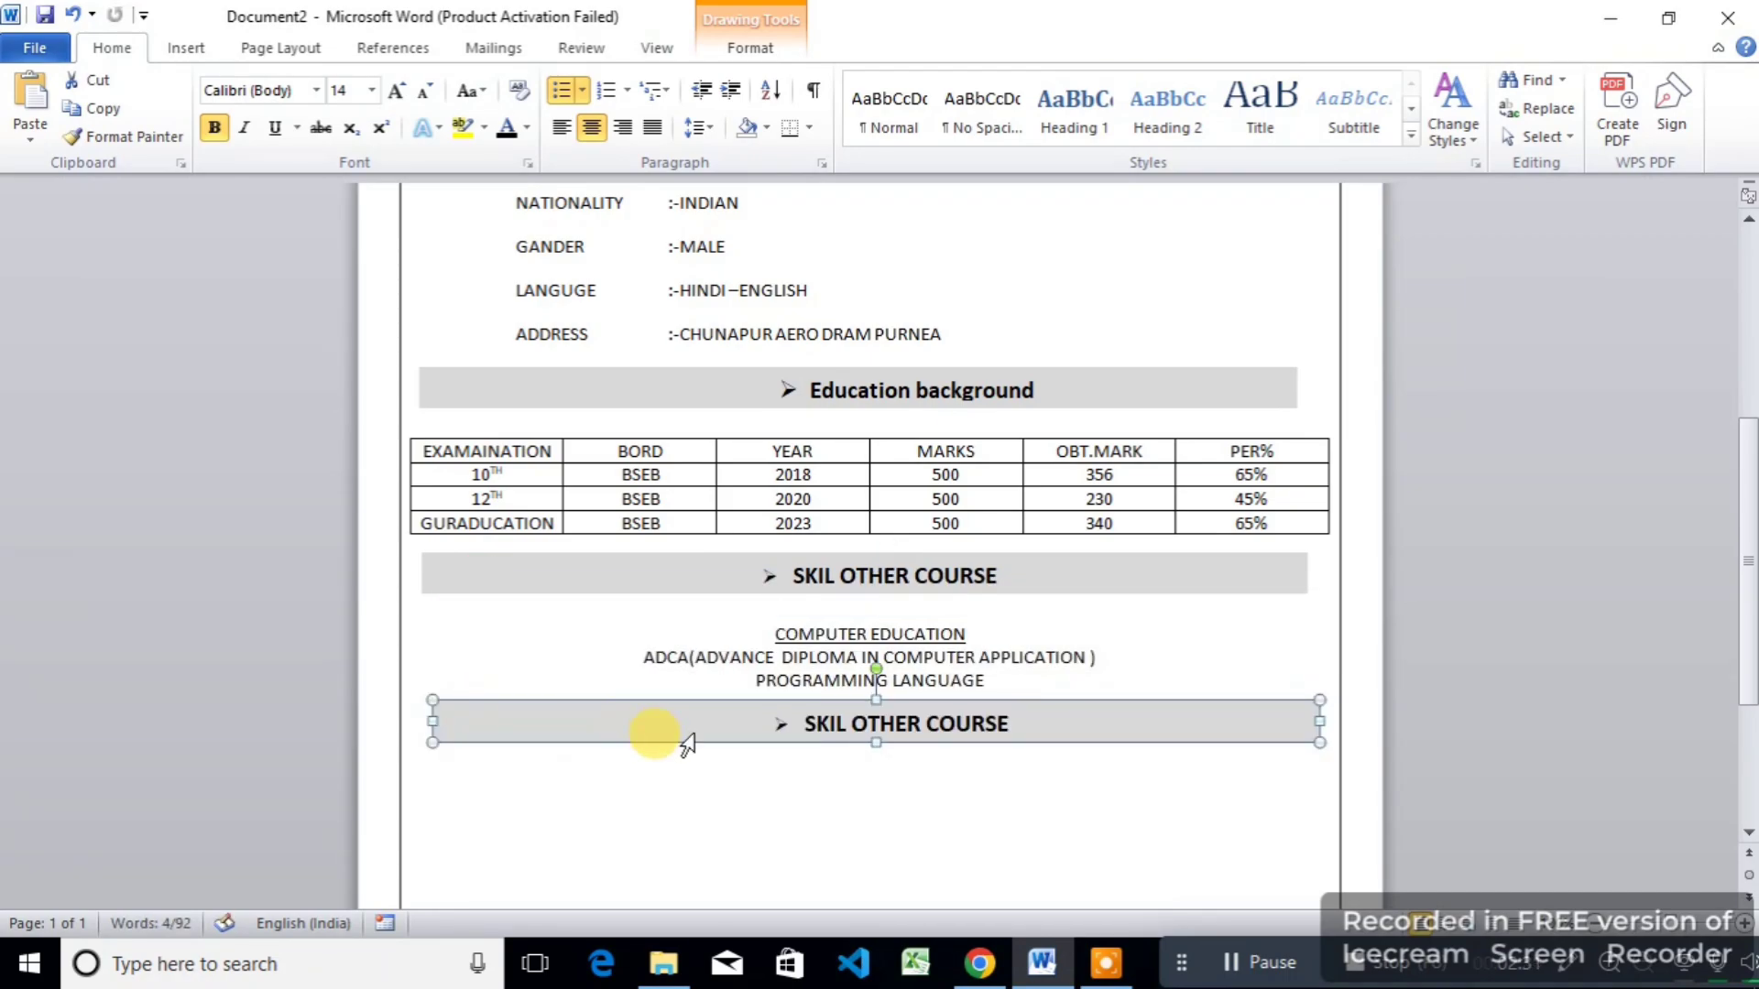
{"action": "left_click", "coordinate": [997, 724]}
{"action": "key", "text": "BackSpace"}
{"action": "key", "text": "BackSpace"}
{"action": "key", "text": "BackSpace"}
{"action": "key", "text": "BackSpace"}
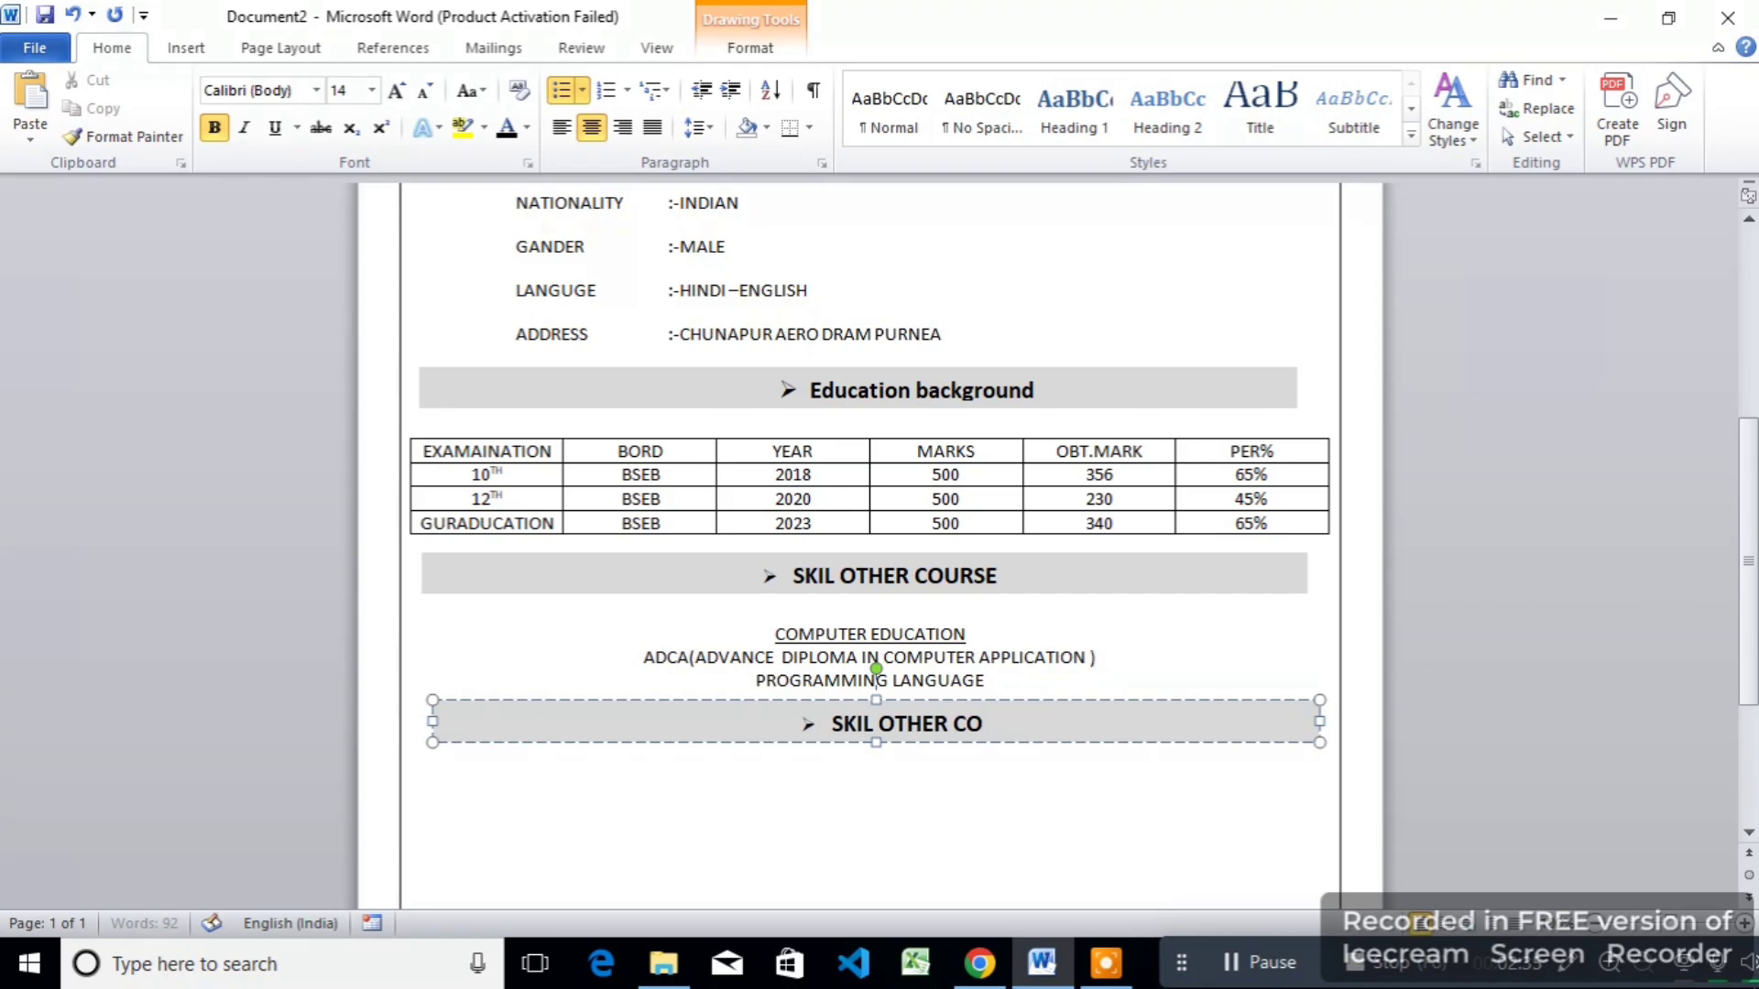
{"action": "key", "text": "BackSpace"}
{"action": "key", "text": "BackSpace"}
{"action": "key", "text": "BackSpace"}
{"action": "key", "text": "BackSpace"}
{"action": "key", "text": "BackSpace"}
{"action": "key", "text": "BackSpace"}
{"action": "key", "text": "BackSpace"}
{"action": "key", "text": "BackSpace"}
{"action": "key", "text": "BackSpace"}
{"action": "key", "text": "BackSpace"}
{"action": "key", "text": "BackSpace"}
{"action": "key", "text": "BackSpace"}
{"action": "key", "text": "BackSpace"}
{"action": "type", "text": "WORK EXPERANCES"}
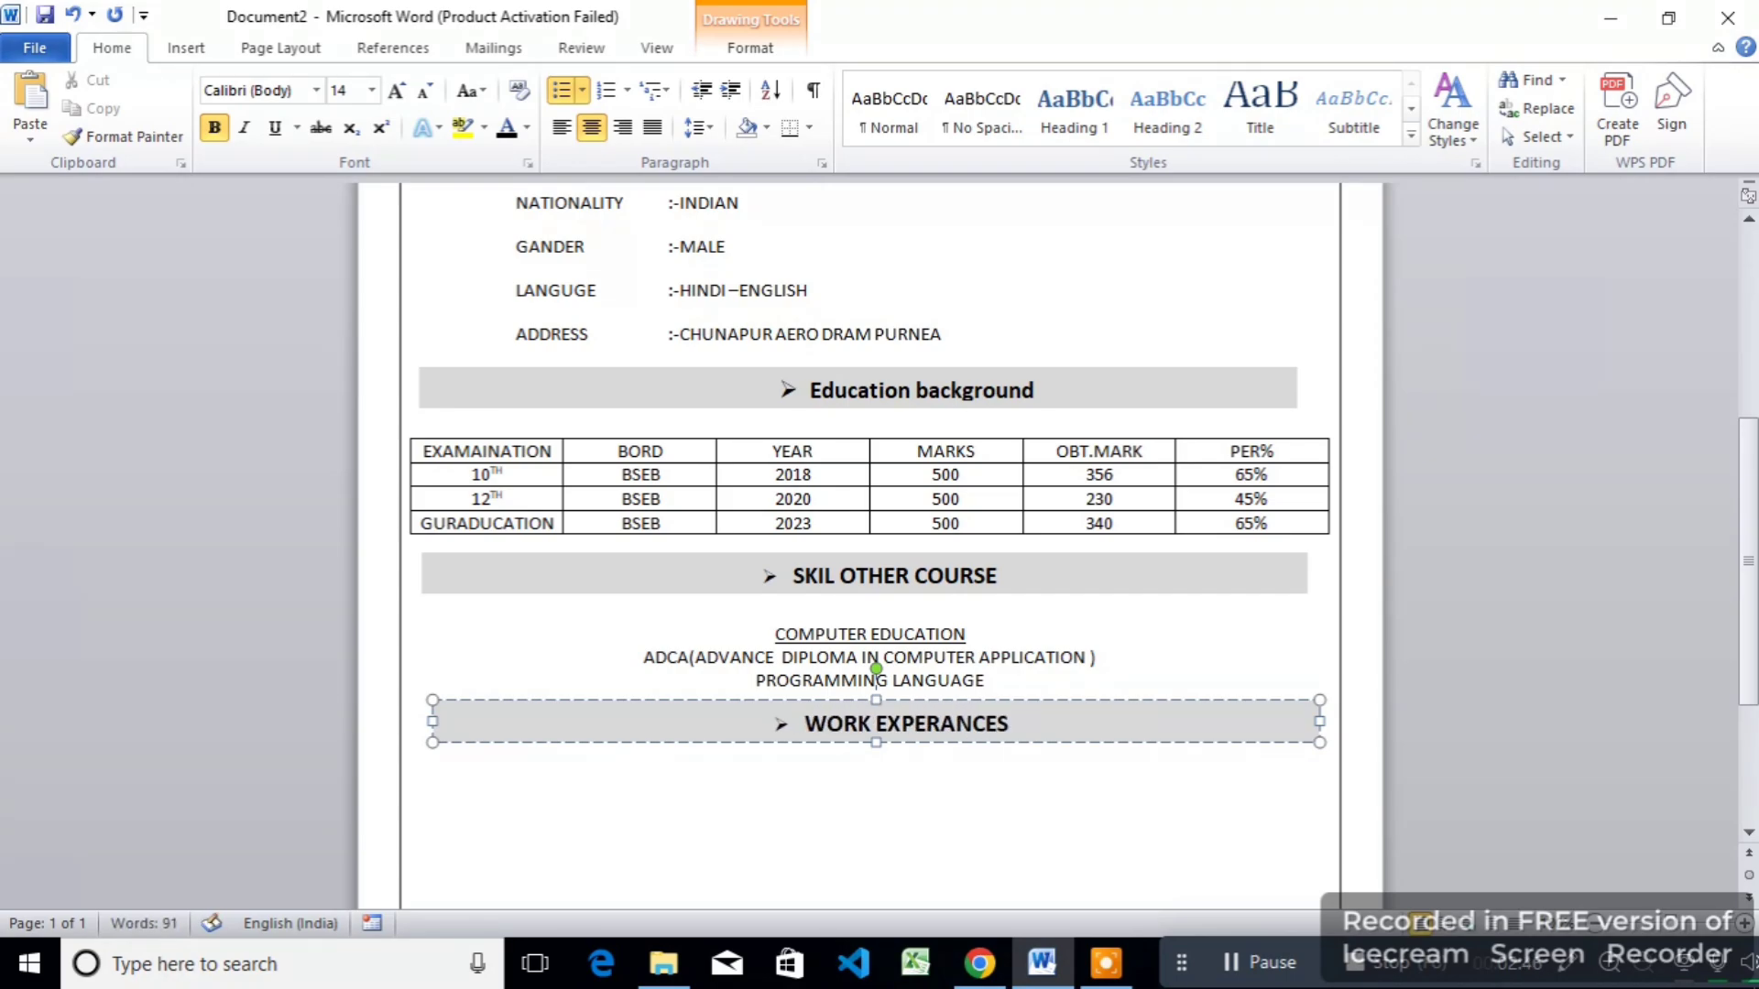
Step: Type the line 7 YEAR COMPUTER TEACHING under the WORK EXPERANCES bar
{"action": "scroll", "coordinate": [875, 678], "scroll_direction": "down", "scroll_amount": 3}
{"action": "left_click", "coordinate": [779, 522]}
{"action": "type", "text": "7 YEAR COMPUTER TEC"}
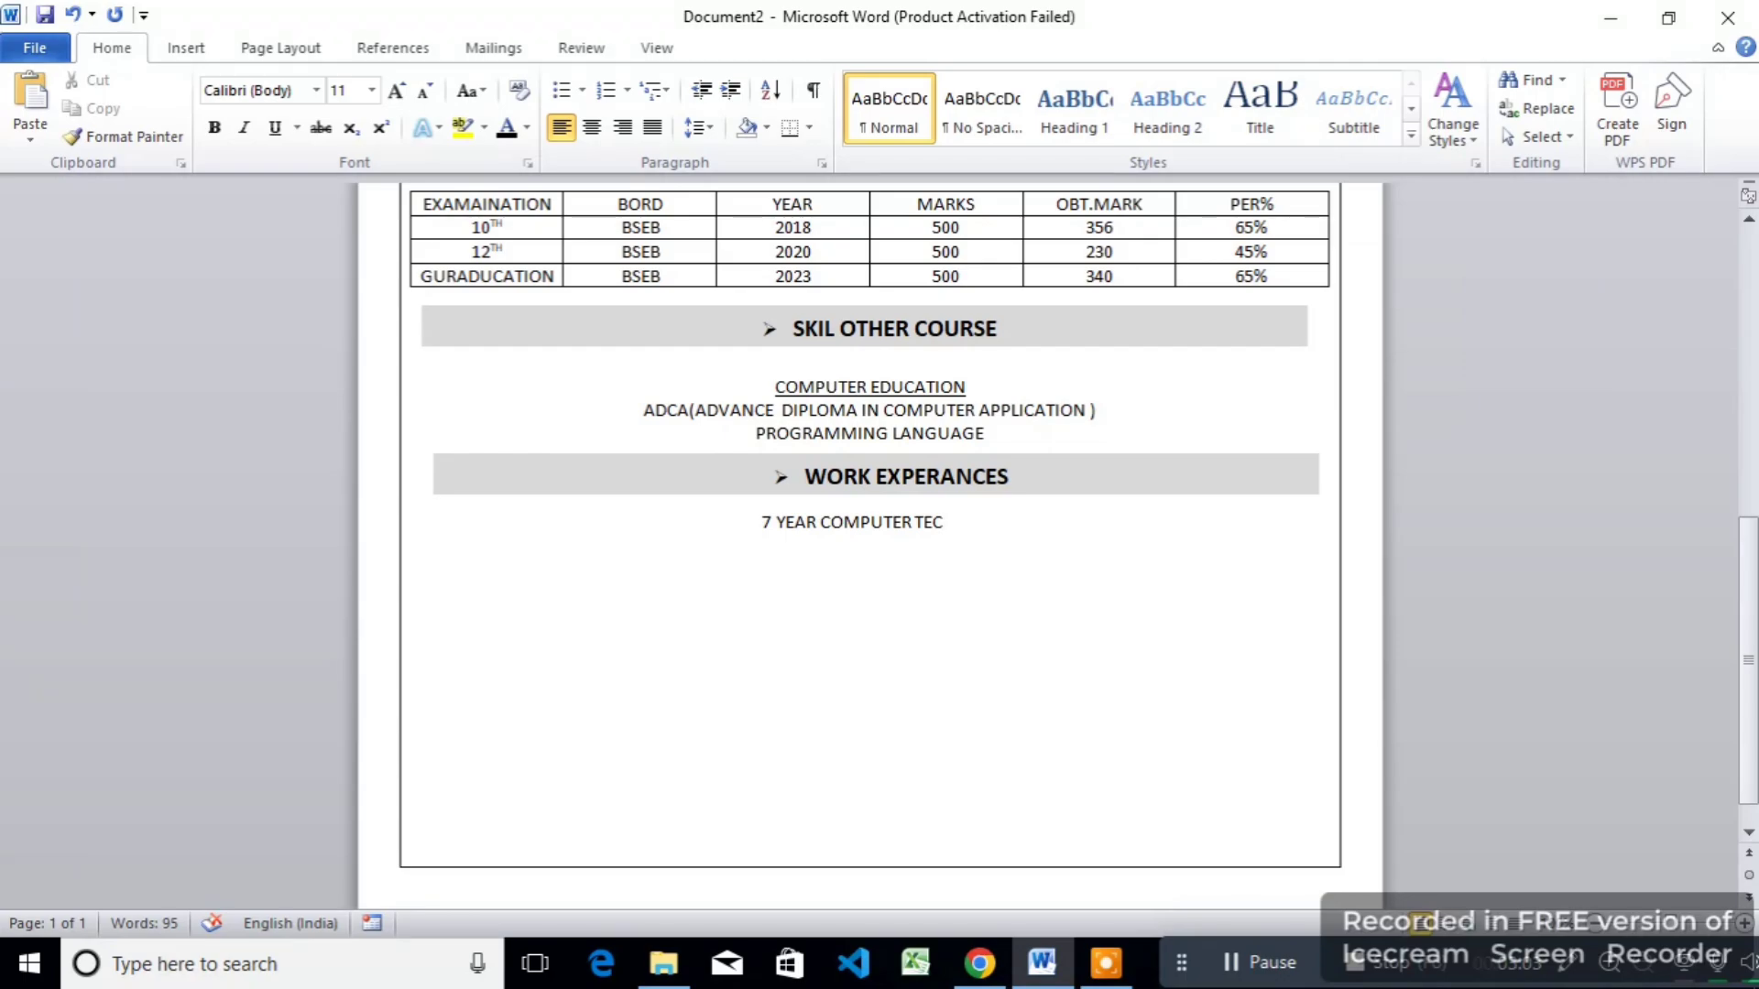
{"action": "key", "text": "BackSpace"}
{"action": "type", "text": "ACHING"}
Step: Align the WORK EXPERANCES bar's edges with the bar above and duplicate it below the teaching line
{"action": "left_click", "coordinate": [704, 466]}
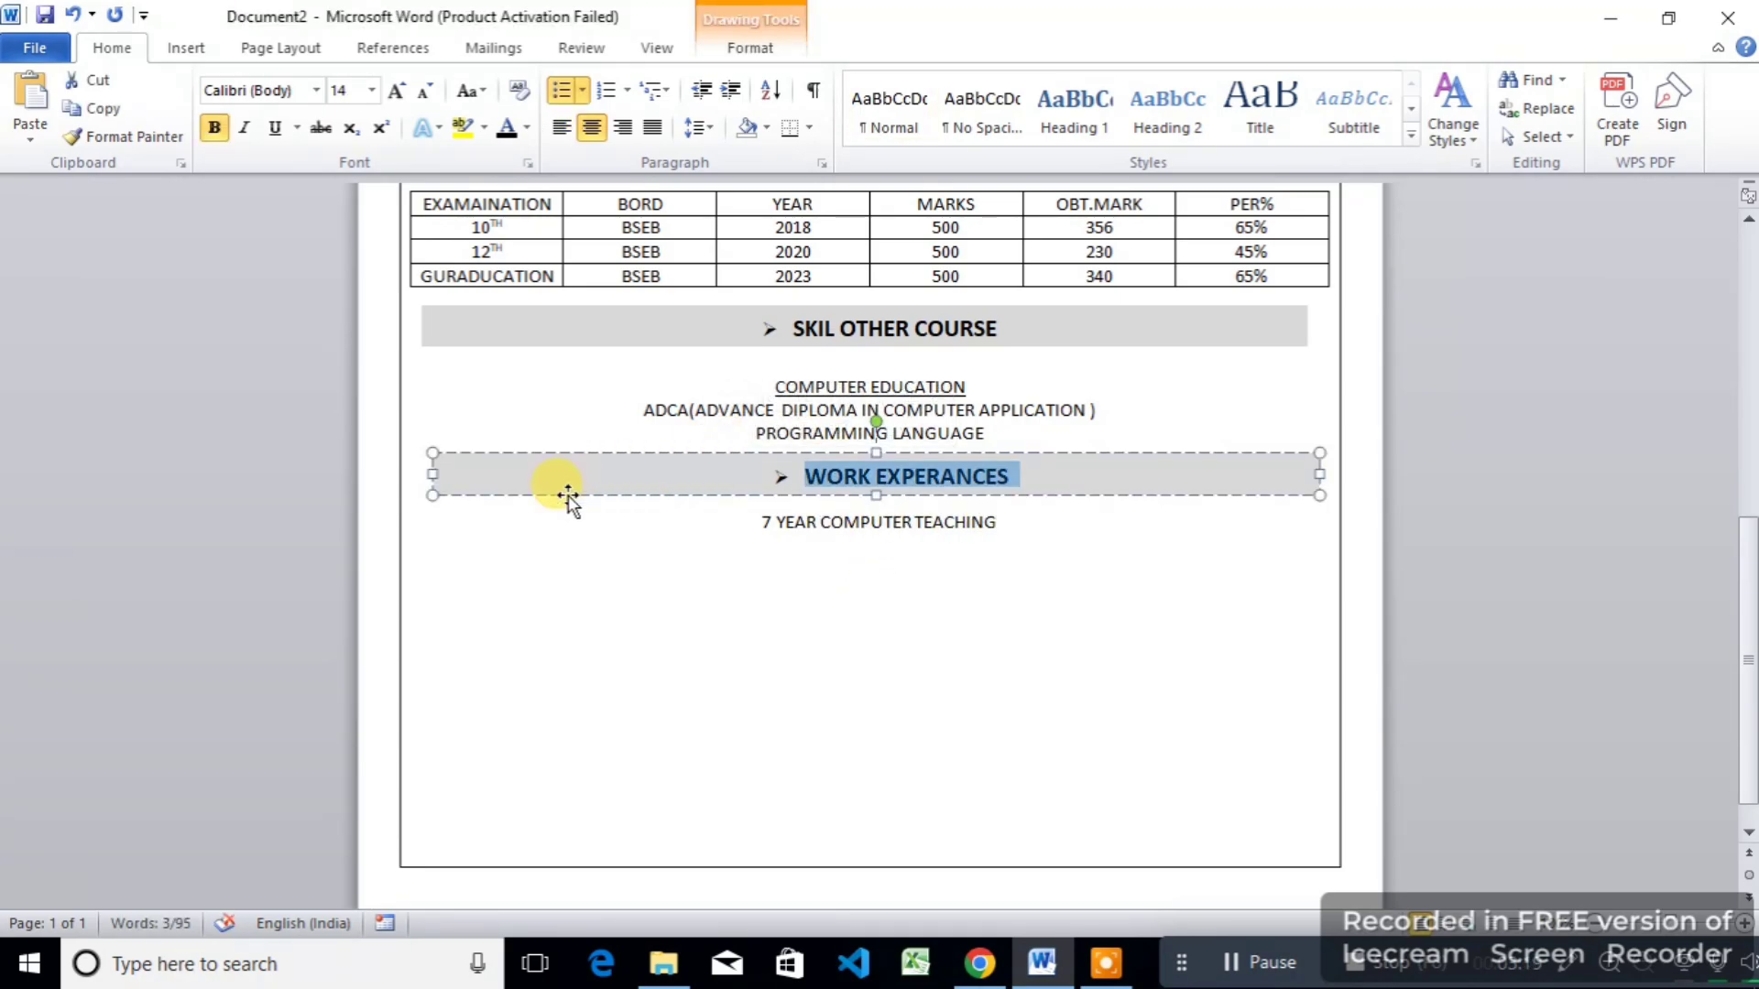
{"action": "left_click", "coordinate": [432, 472]}
{"action": "left_click_drag", "start_coordinate": [432, 473], "coordinate": [421, 472]}
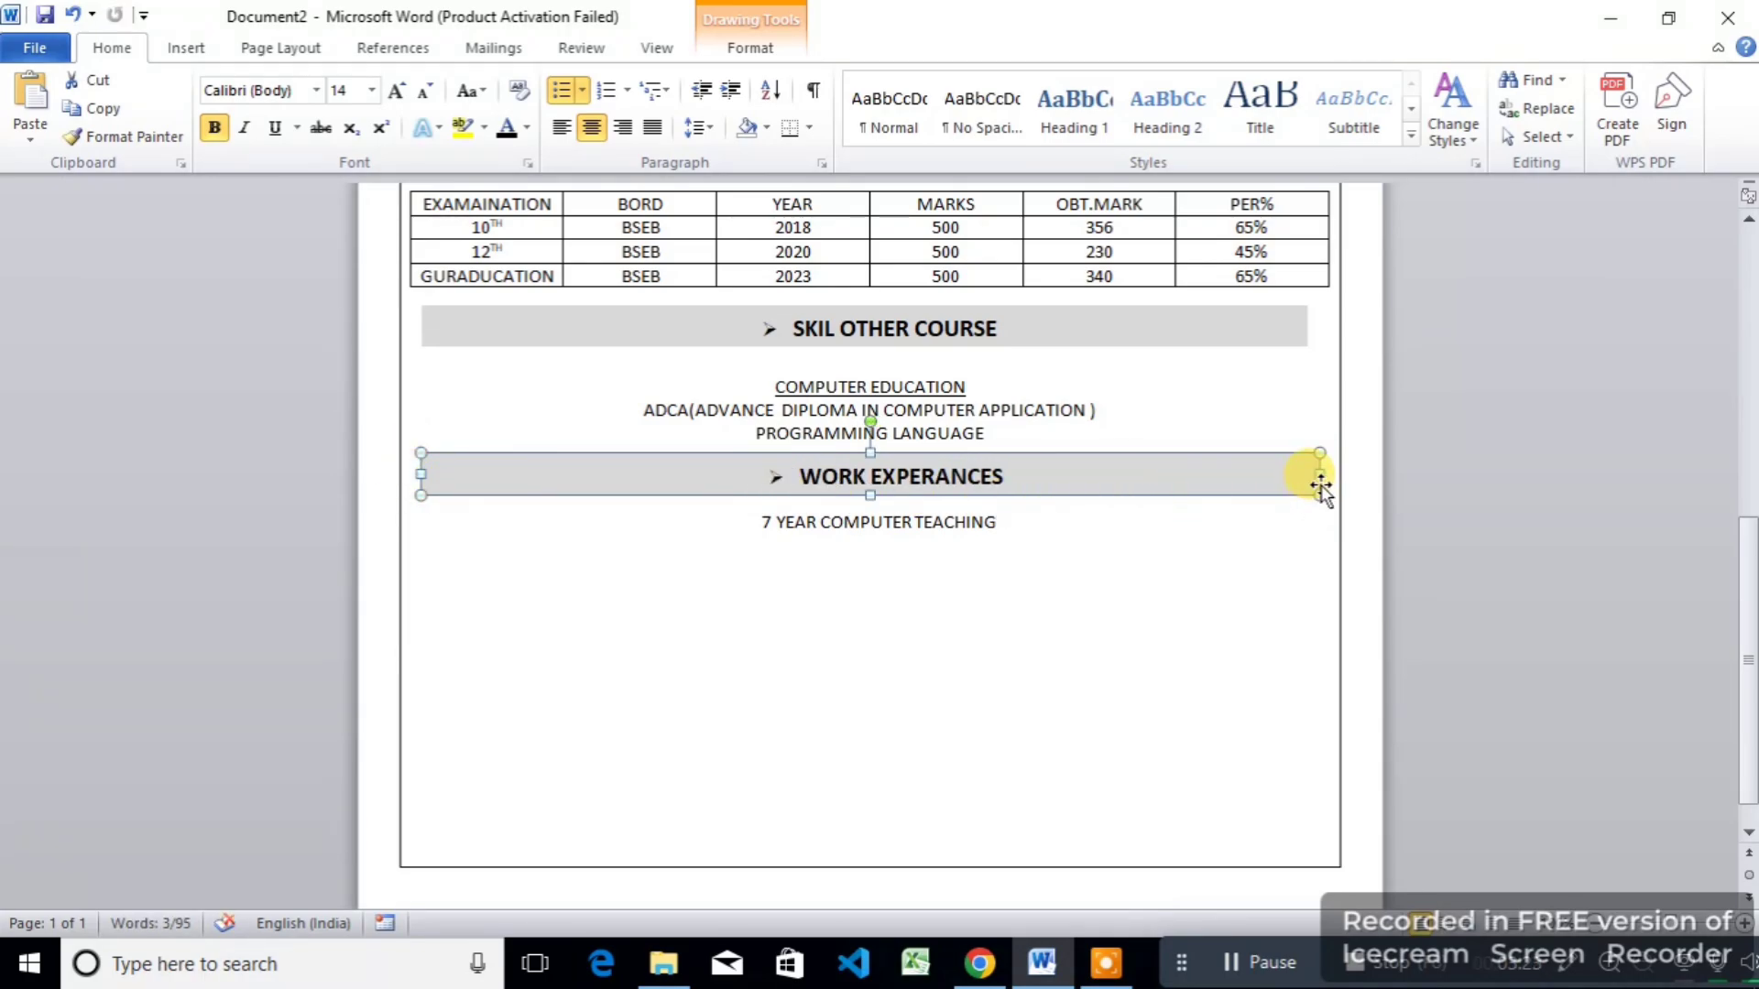
{"action": "left_click_drag", "start_coordinate": [1314, 476], "coordinate": [1307, 475]}
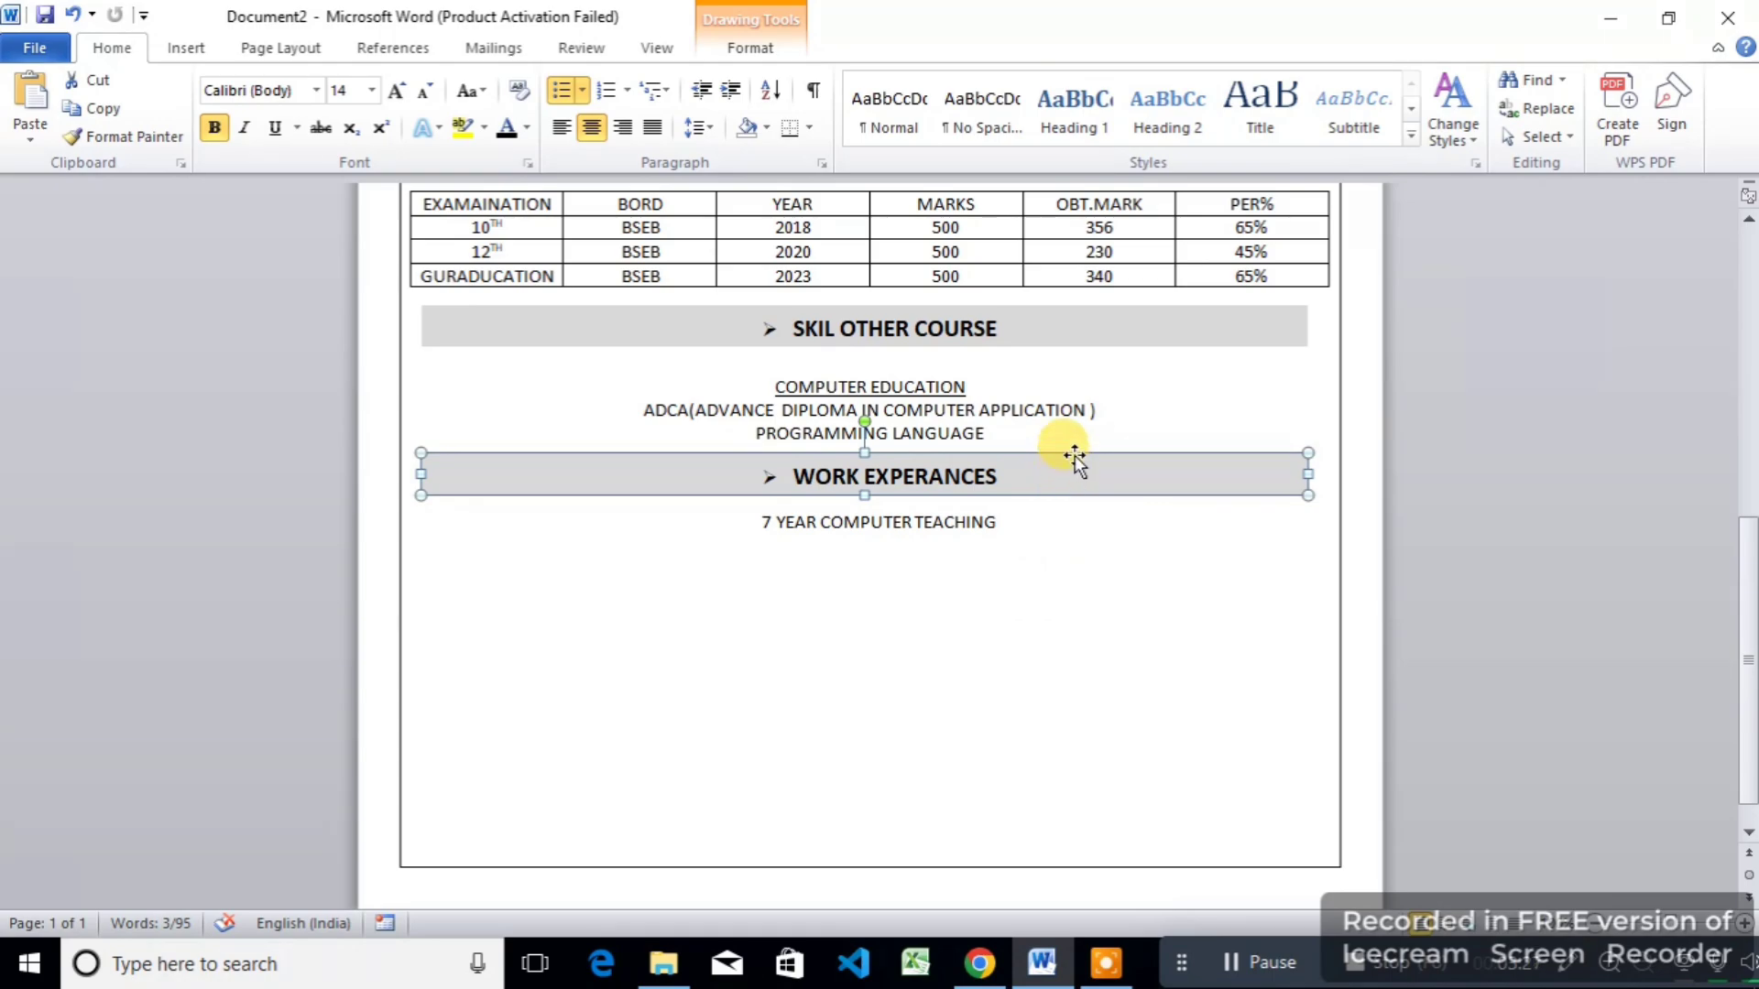
{"action": "key", "text": "ctrl+d"}
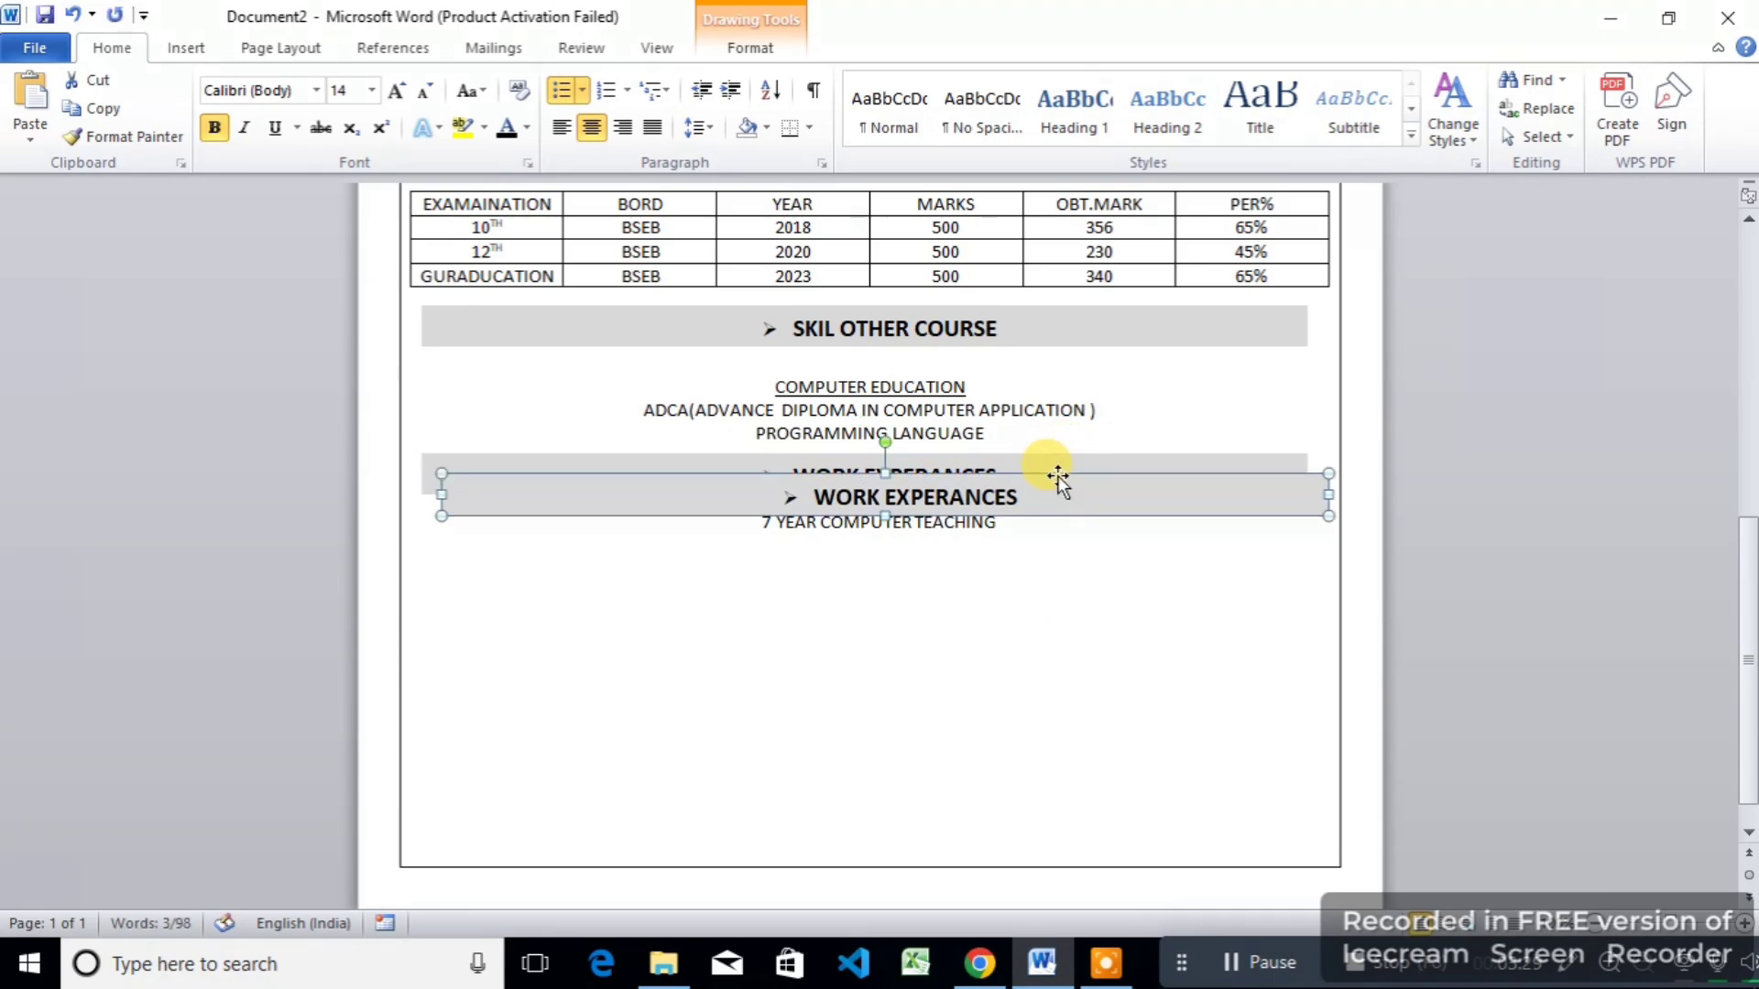
{"action": "left_click_drag", "start_coordinate": [1054, 476], "coordinate": [1046, 579]}
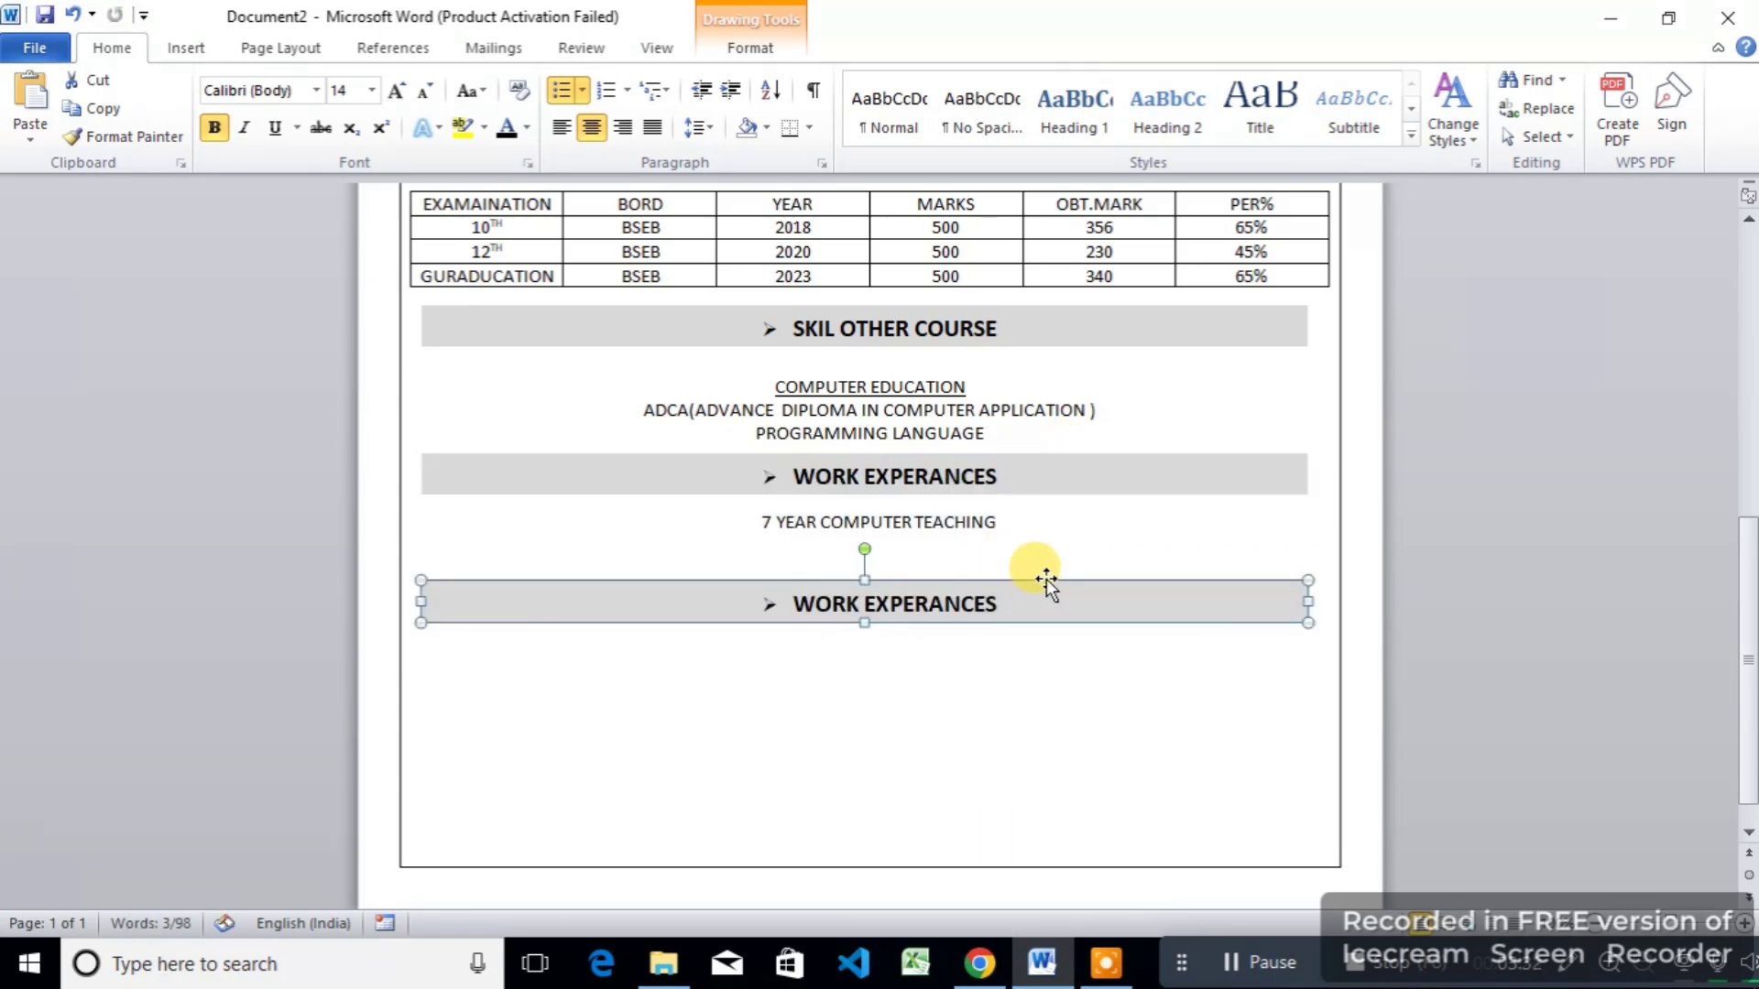
Step: Delete the copied lower bar's heading text so it can read DECLARATION, reviewing the page
{"action": "left_click", "coordinate": [1005, 603]}
{"action": "key", "text": "BackSpace"}
{"action": "key", "text": "BackSpace"}
{"action": "key", "text": "BackSpace"}
{"action": "key", "text": "BackSpace"}
{"action": "key", "text": "BackSpace"}
{"action": "key", "text": "BackSpace"}
{"action": "key", "text": "BackSpace"}
{"action": "key", "text": "BackSpace"}
{"action": "key", "text": "BackSpace"}
{"action": "key", "text": "BackSpace"}
{"action": "key", "text": "BackSpace"}
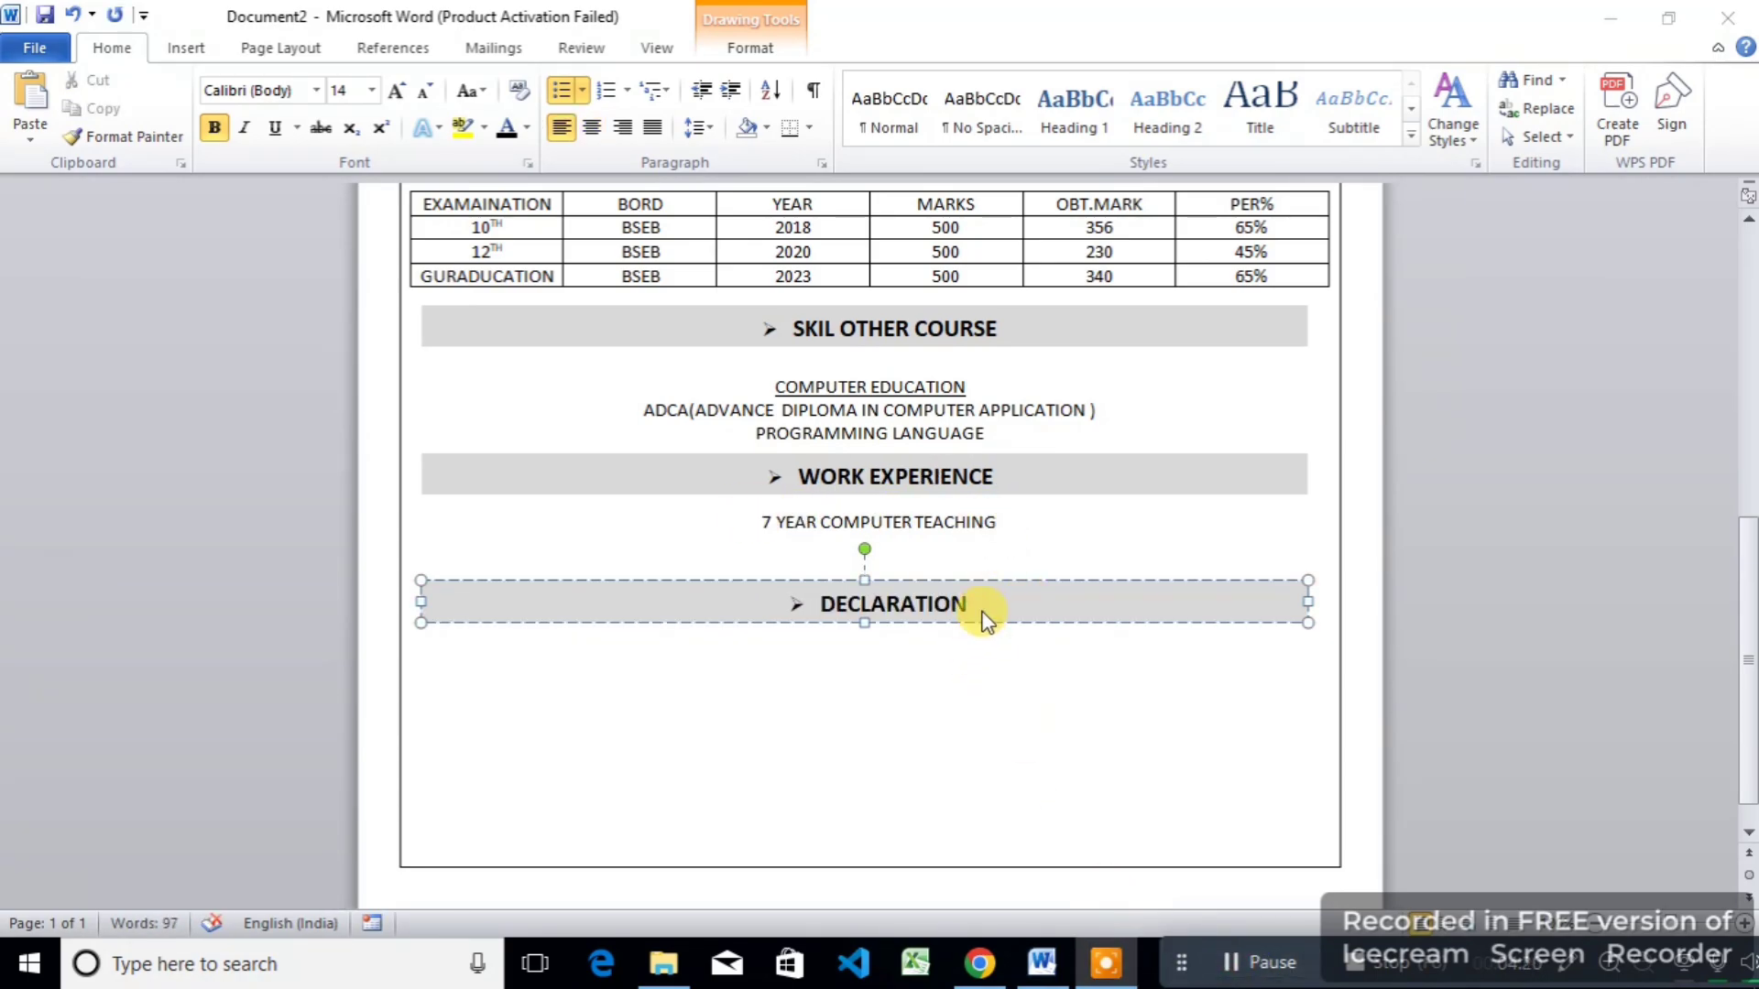
{"action": "left_click", "coordinate": [985, 621]}
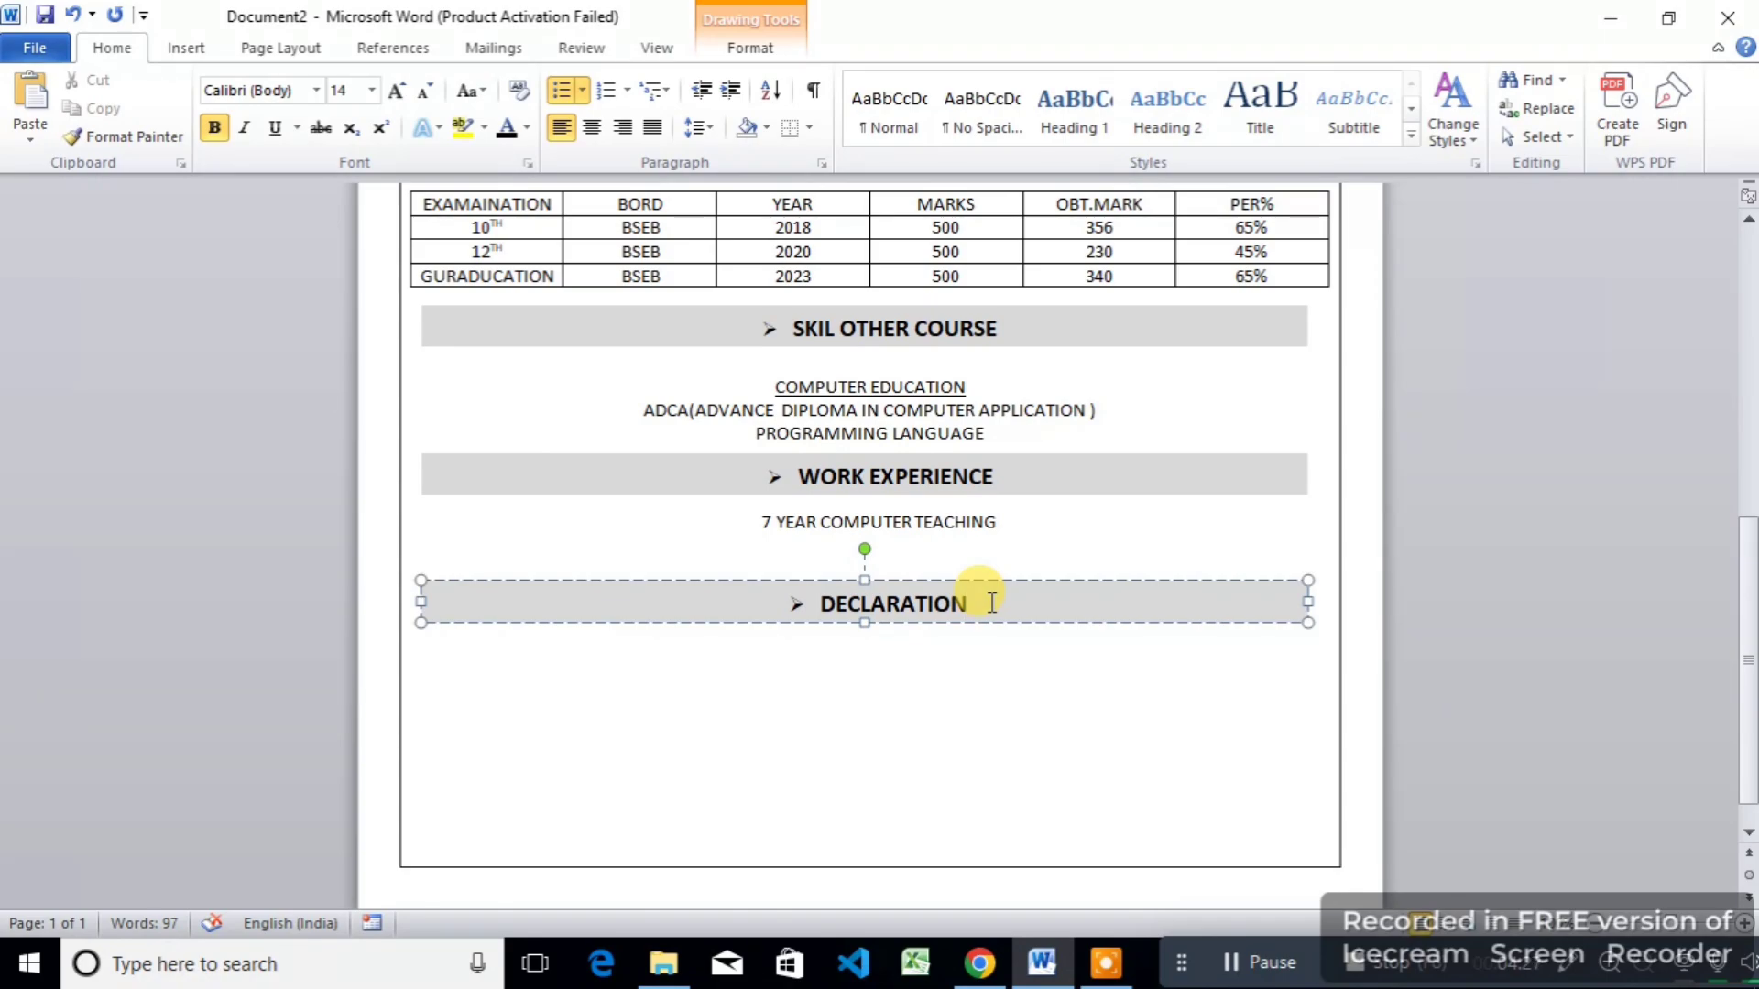
{"action": "scroll", "coordinate": [956, 556], "scroll_direction": "up", "scroll_amount": 2}
{"action": "scroll", "coordinate": [955, 556], "scroll_direction": "up", "scroll_amount": 1}
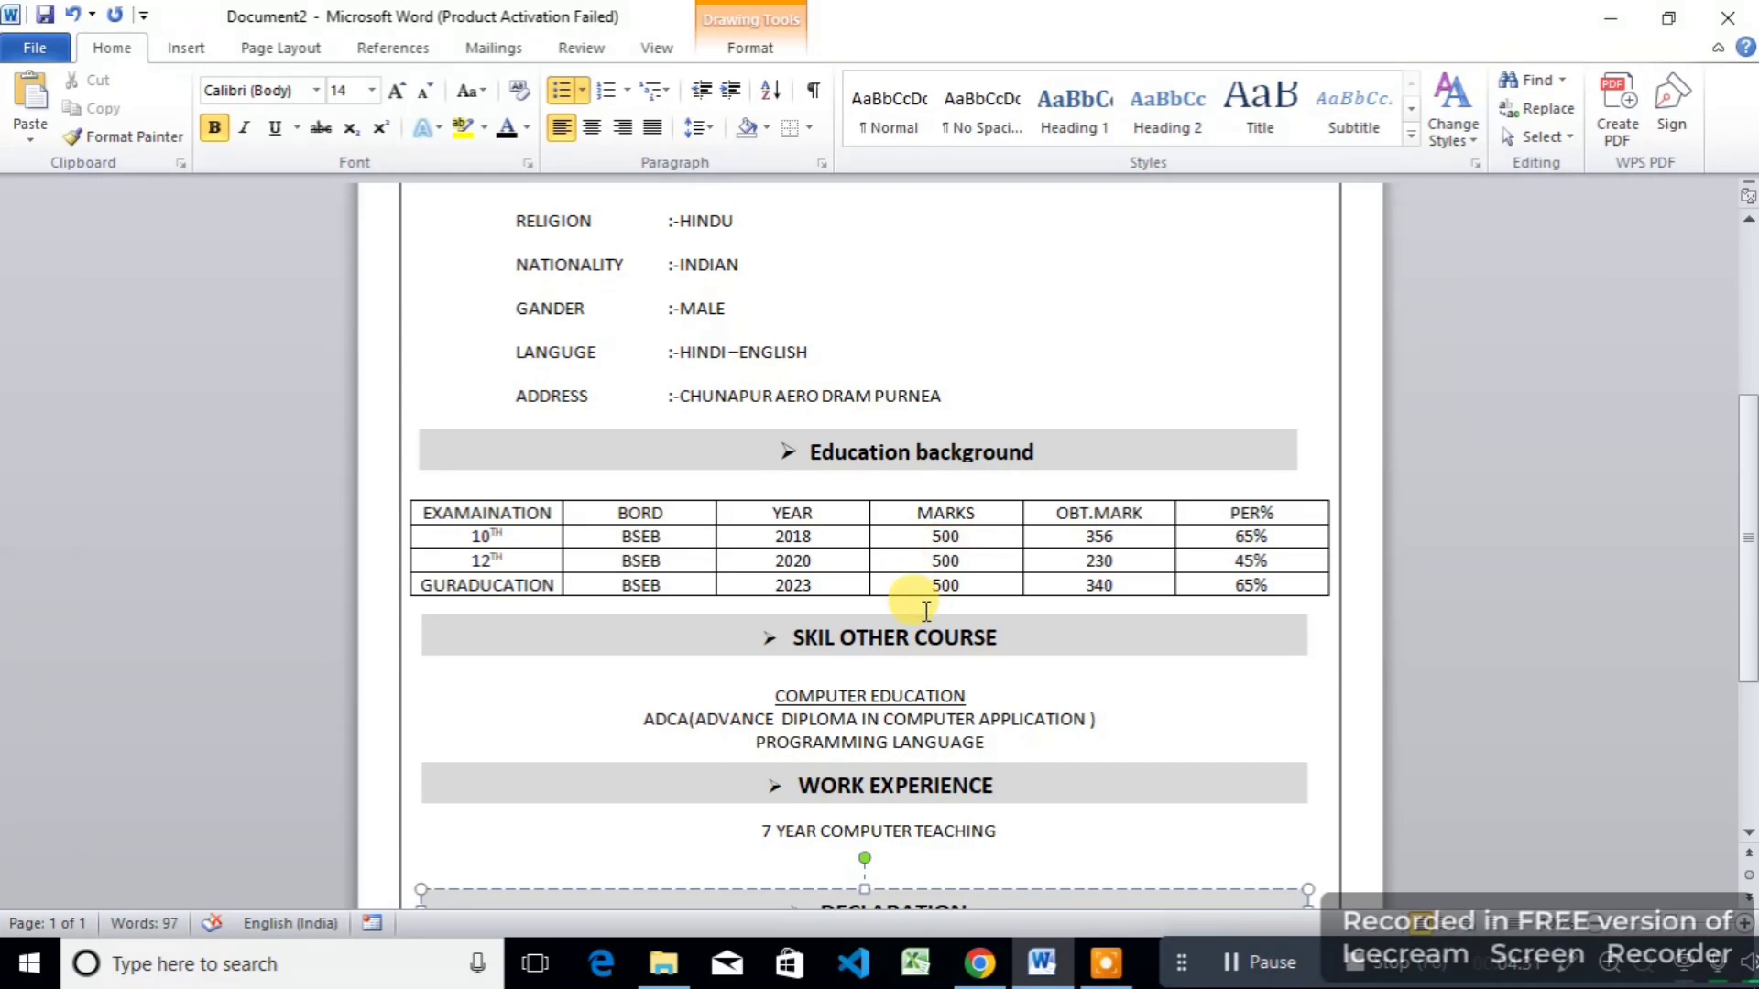
{"action": "scroll", "coordinate": [916, 621], "scroll_direction": "down", "scroll_amount": 1}
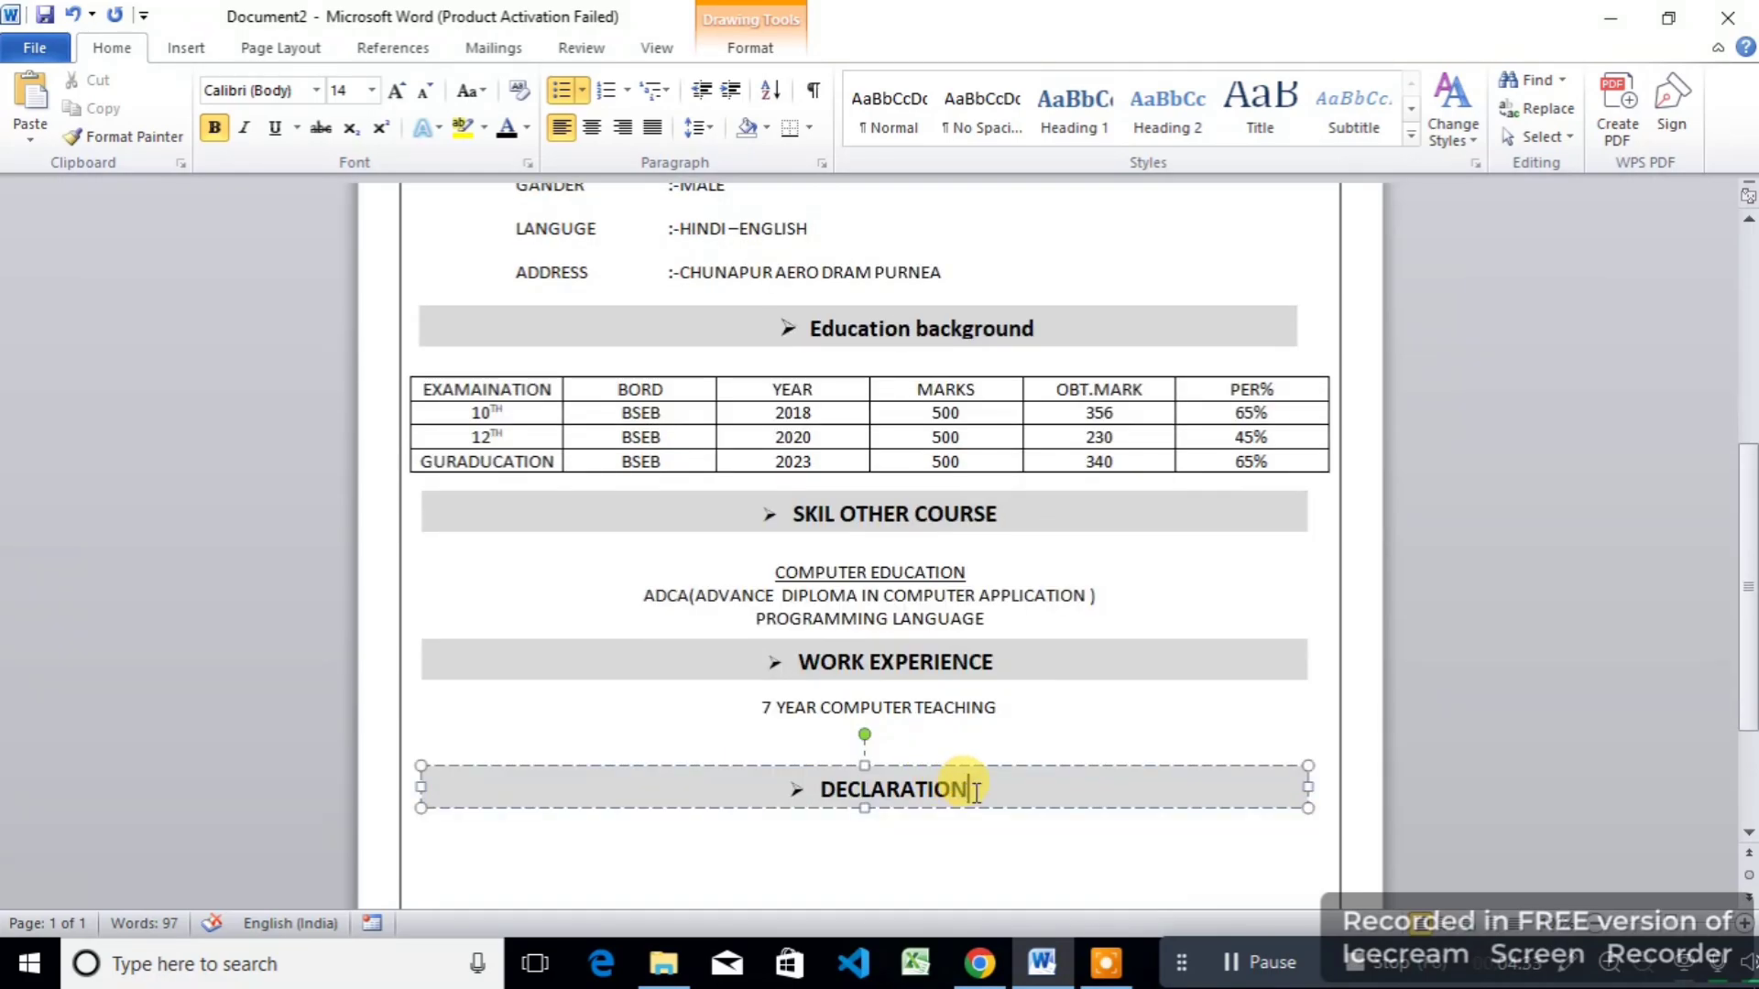
{"action": "scroll", "coordinate": [1021, 811], "scroll_direction": "down", "scroll_amount": 1}
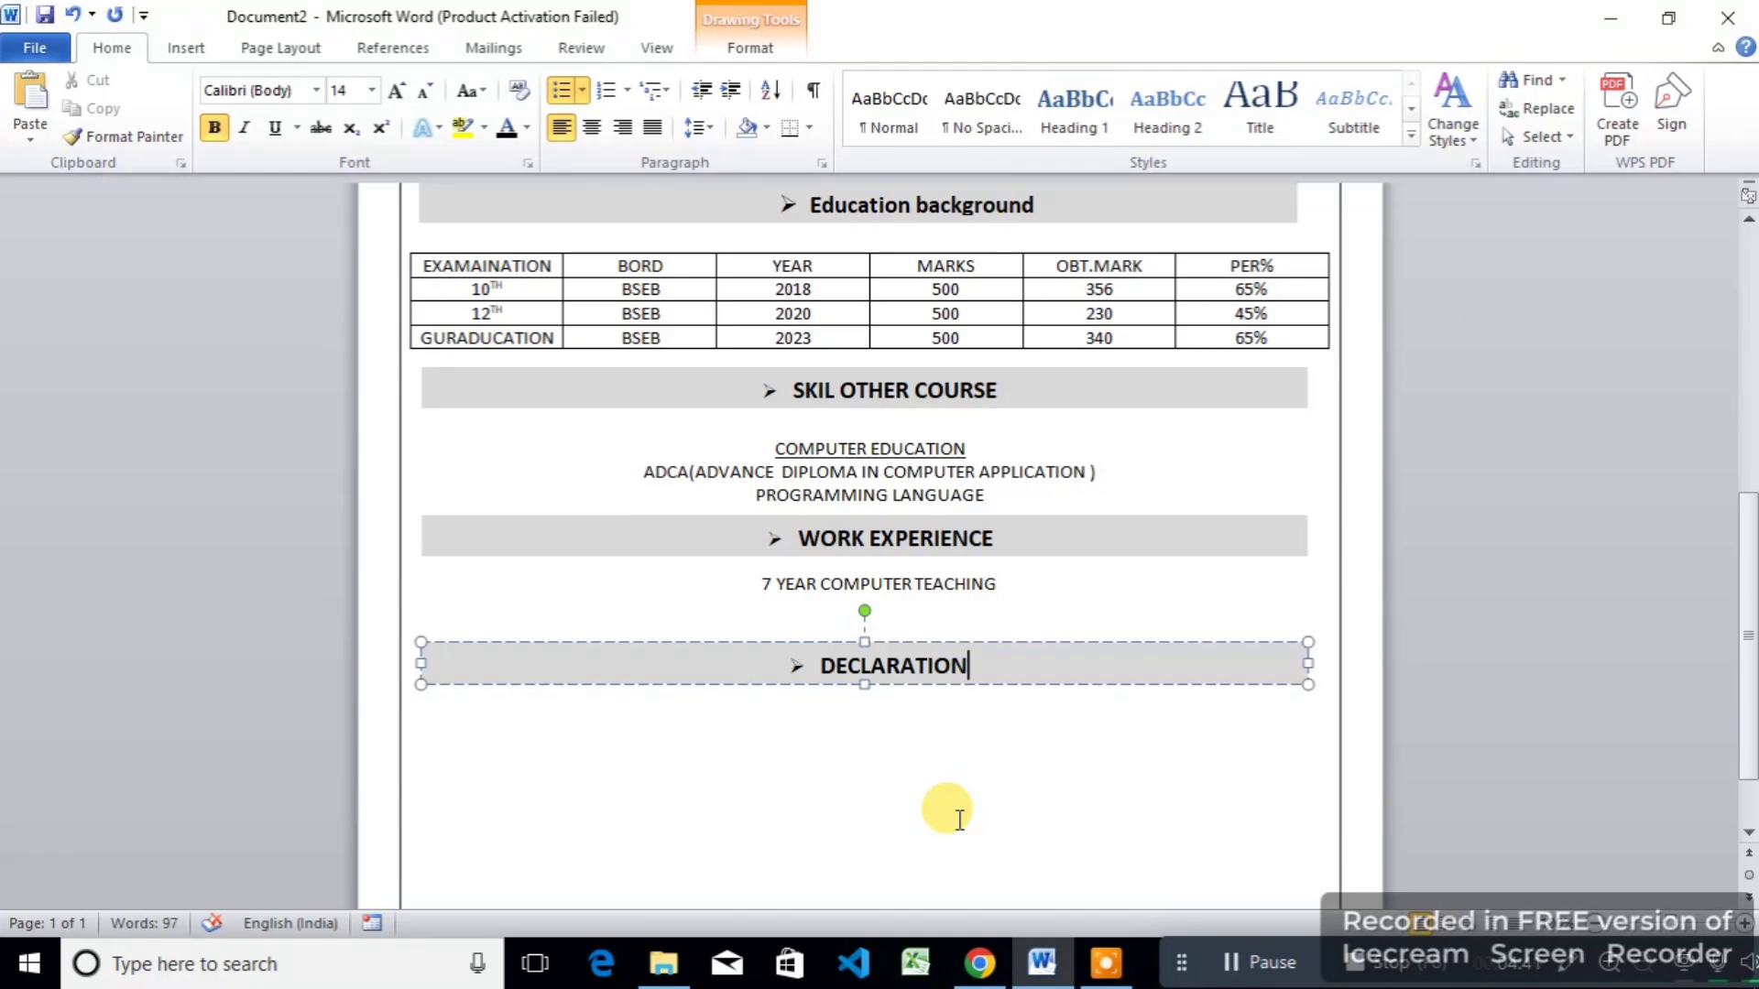
Step: Type the declaration ending 'CURRECT TO THE BEST OF MY KNOWLADGE AND BELIF.', then preview the resume for printing
{"action": "left_click", "coordinate": [667, 738]}
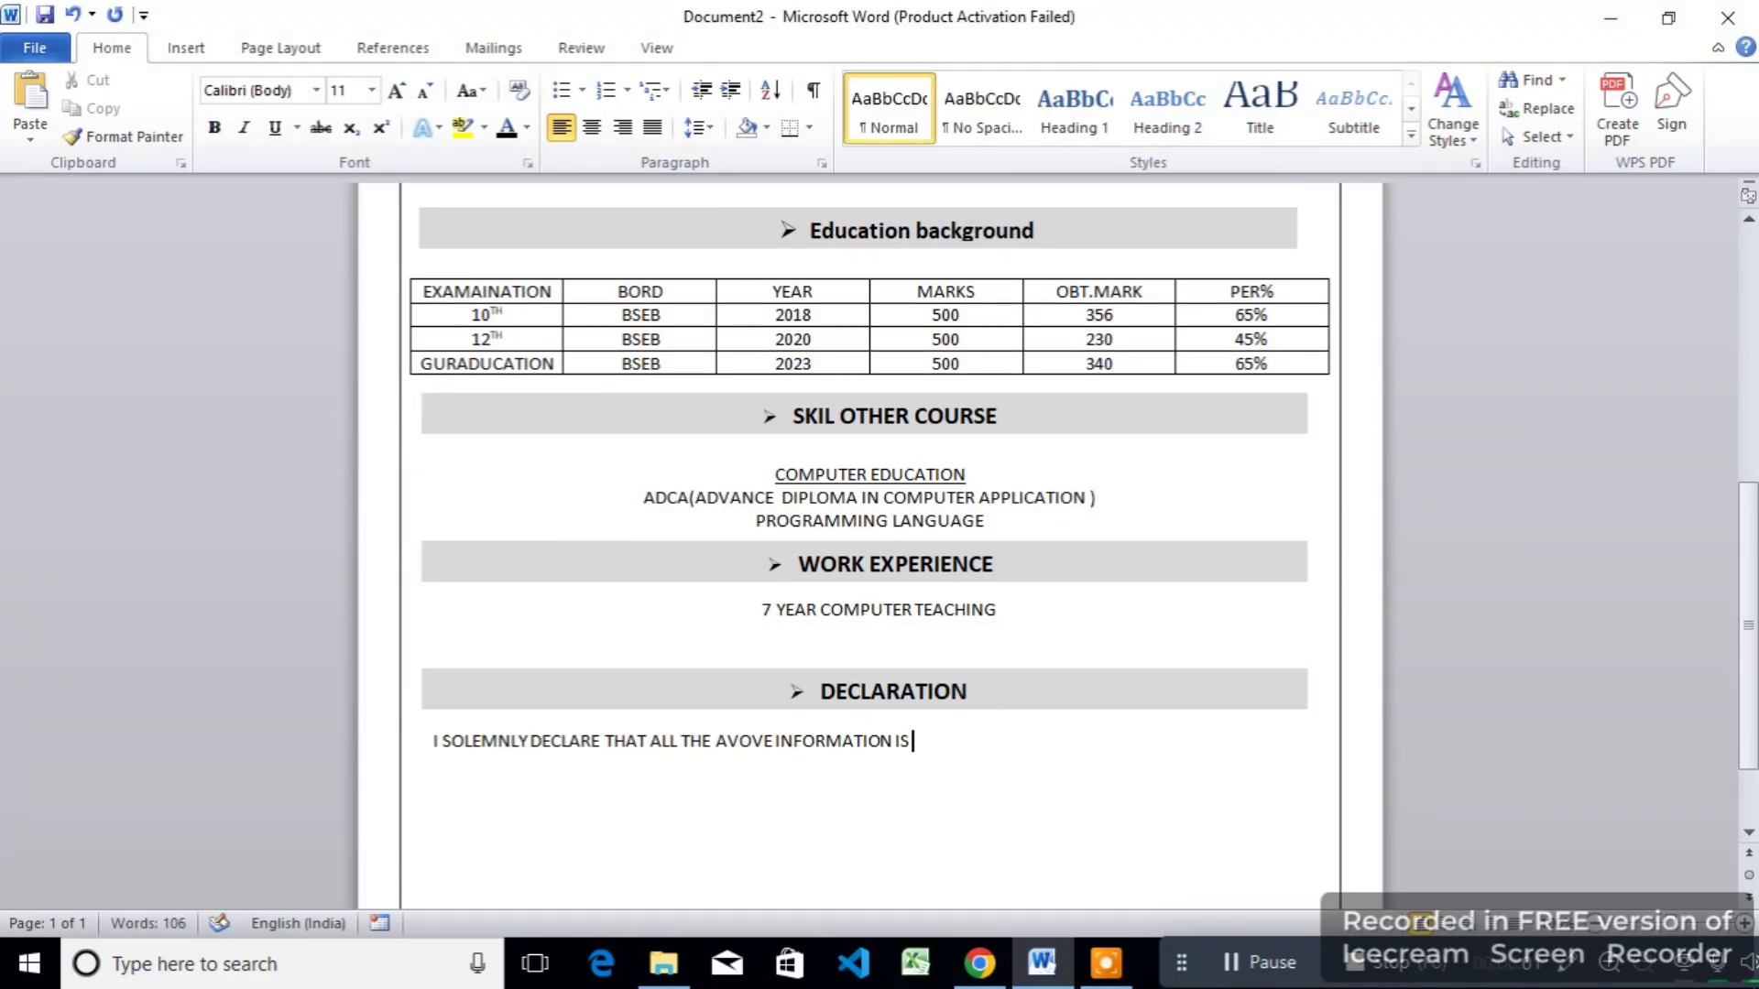
{"action": "type", "text": "CURRECT TO THE BEST OF"}
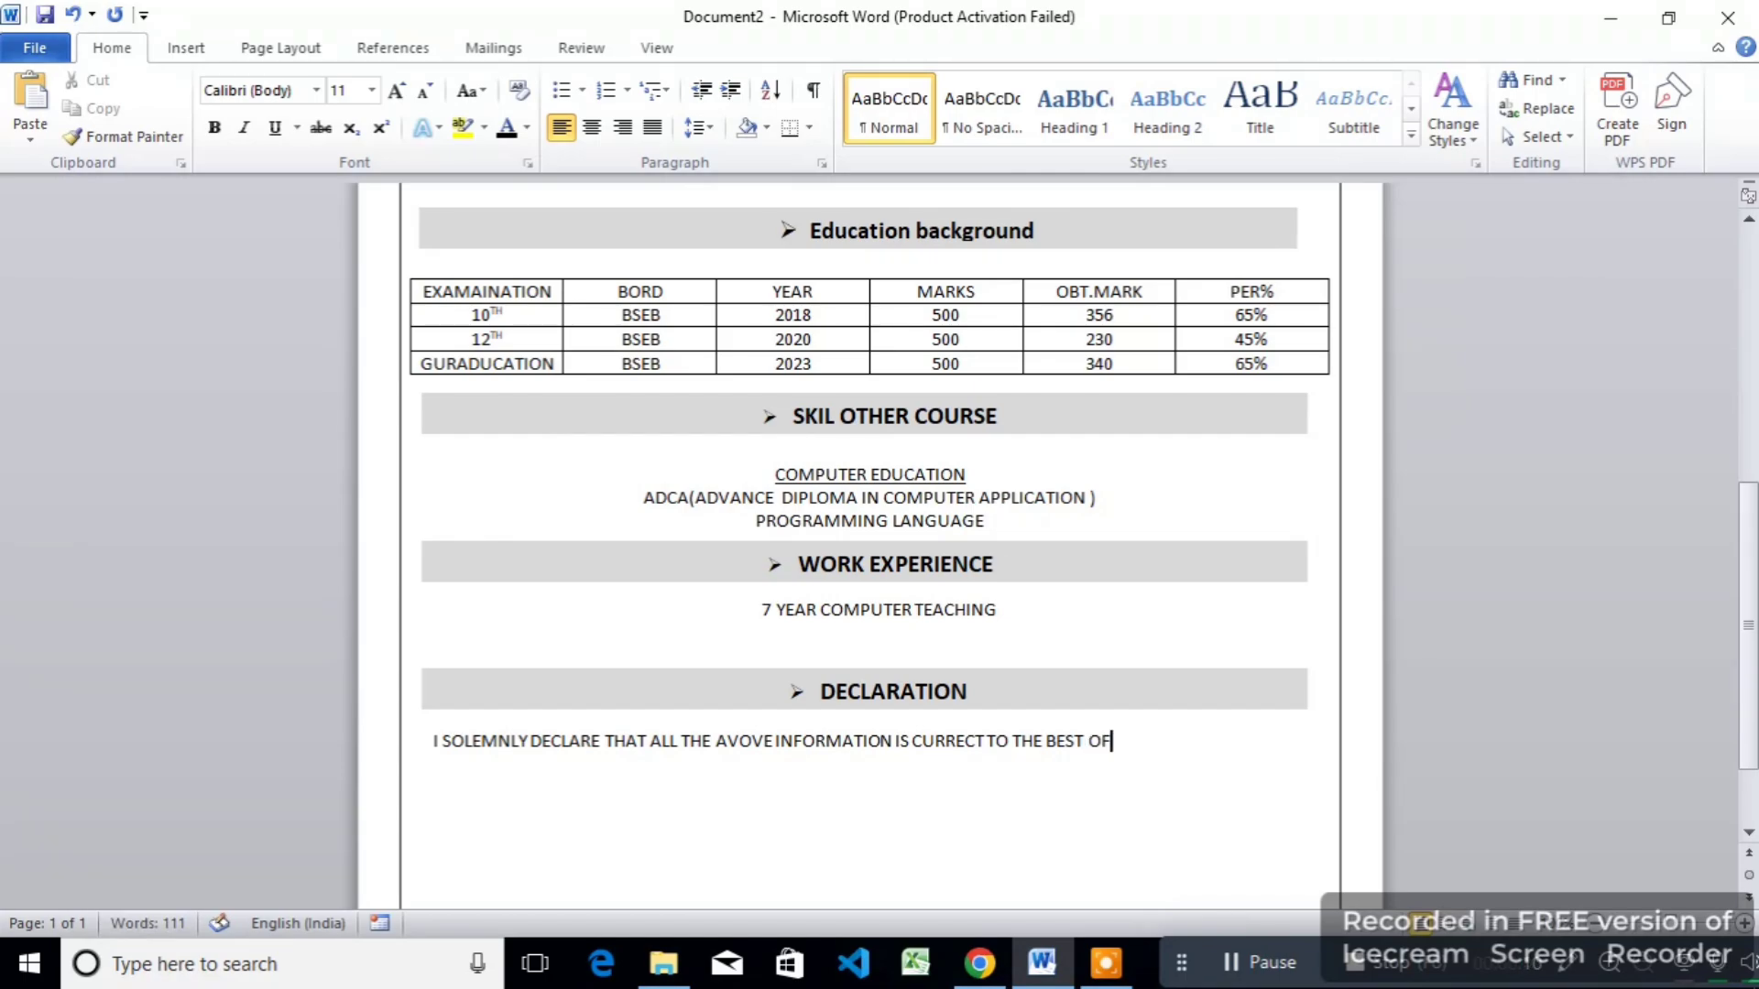
{"action": "type", "text": " MY KNOWLA"}
{"action": "key", "text": "BackSpace"}
{"action": "key", "text": "BackSpace"}
{"action": "key", "text": "BackSpace"}
{"action": "key", "text": "BackSpace"}
{"action": "type", "text": "KNOWLAD"}
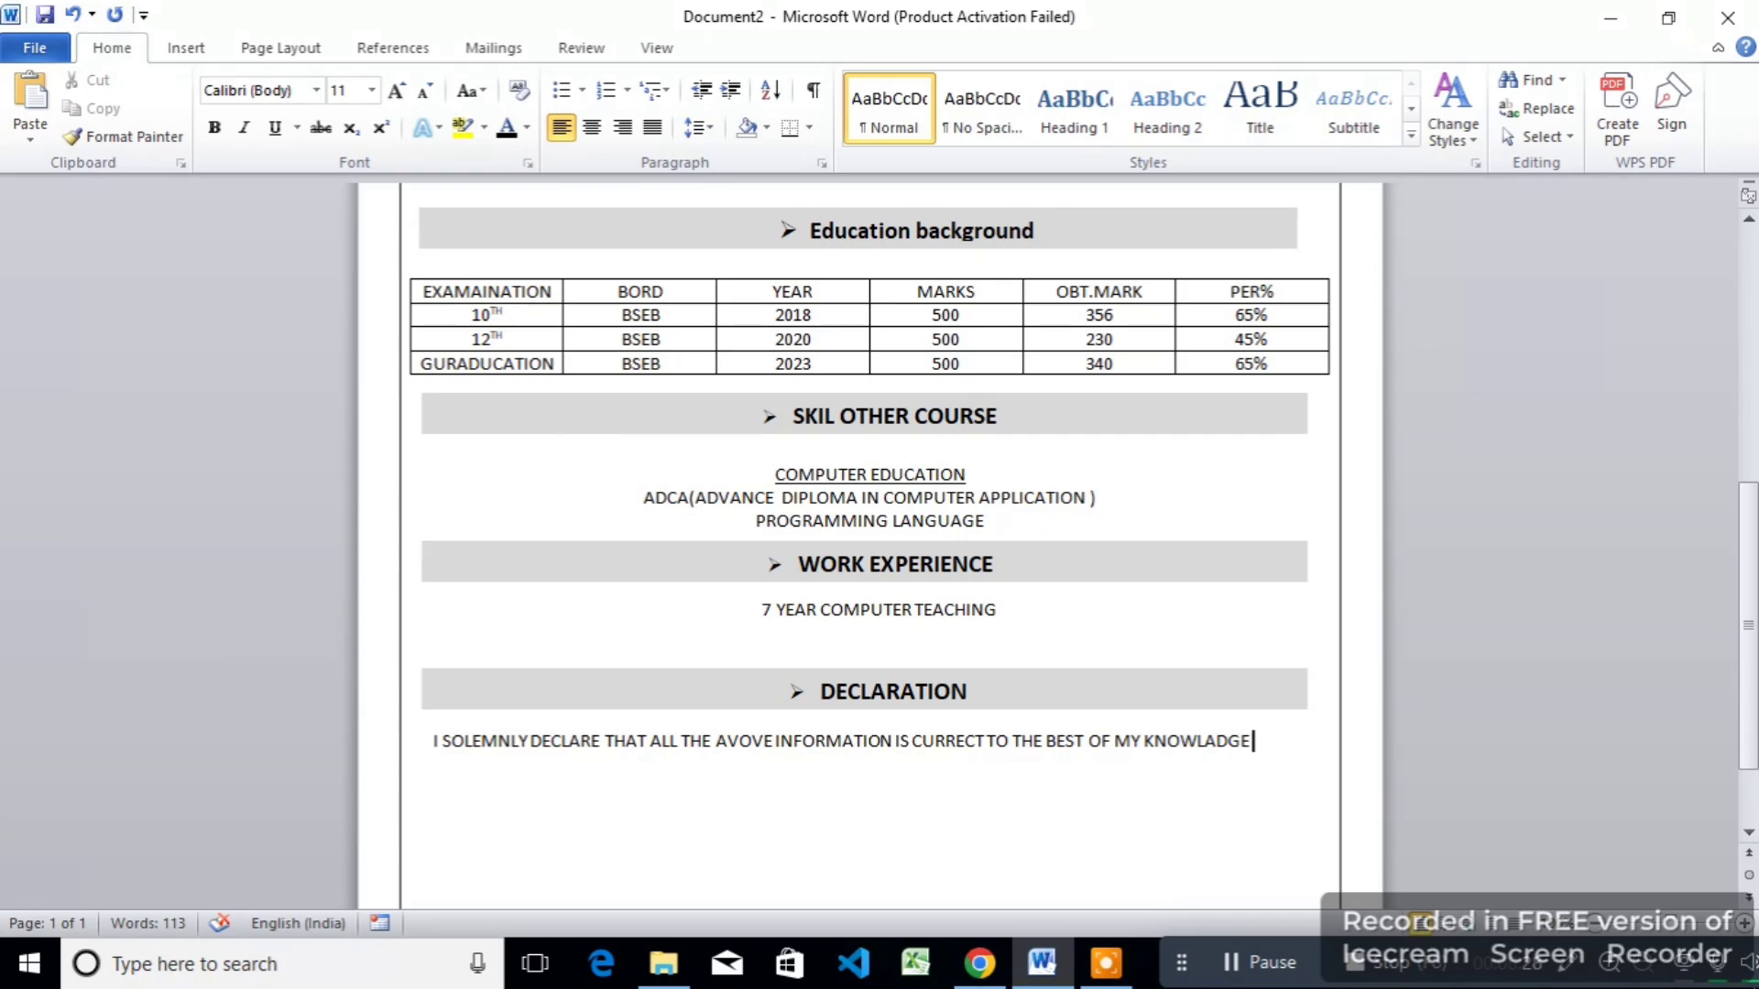
{"action": "type", "text": "GE"}
{"action": "scroll", "coordinate": [813, 788], "scroll_direction": "down", "scroll_amount": 2}
{"action": "type", "text": "AND BELIF."}
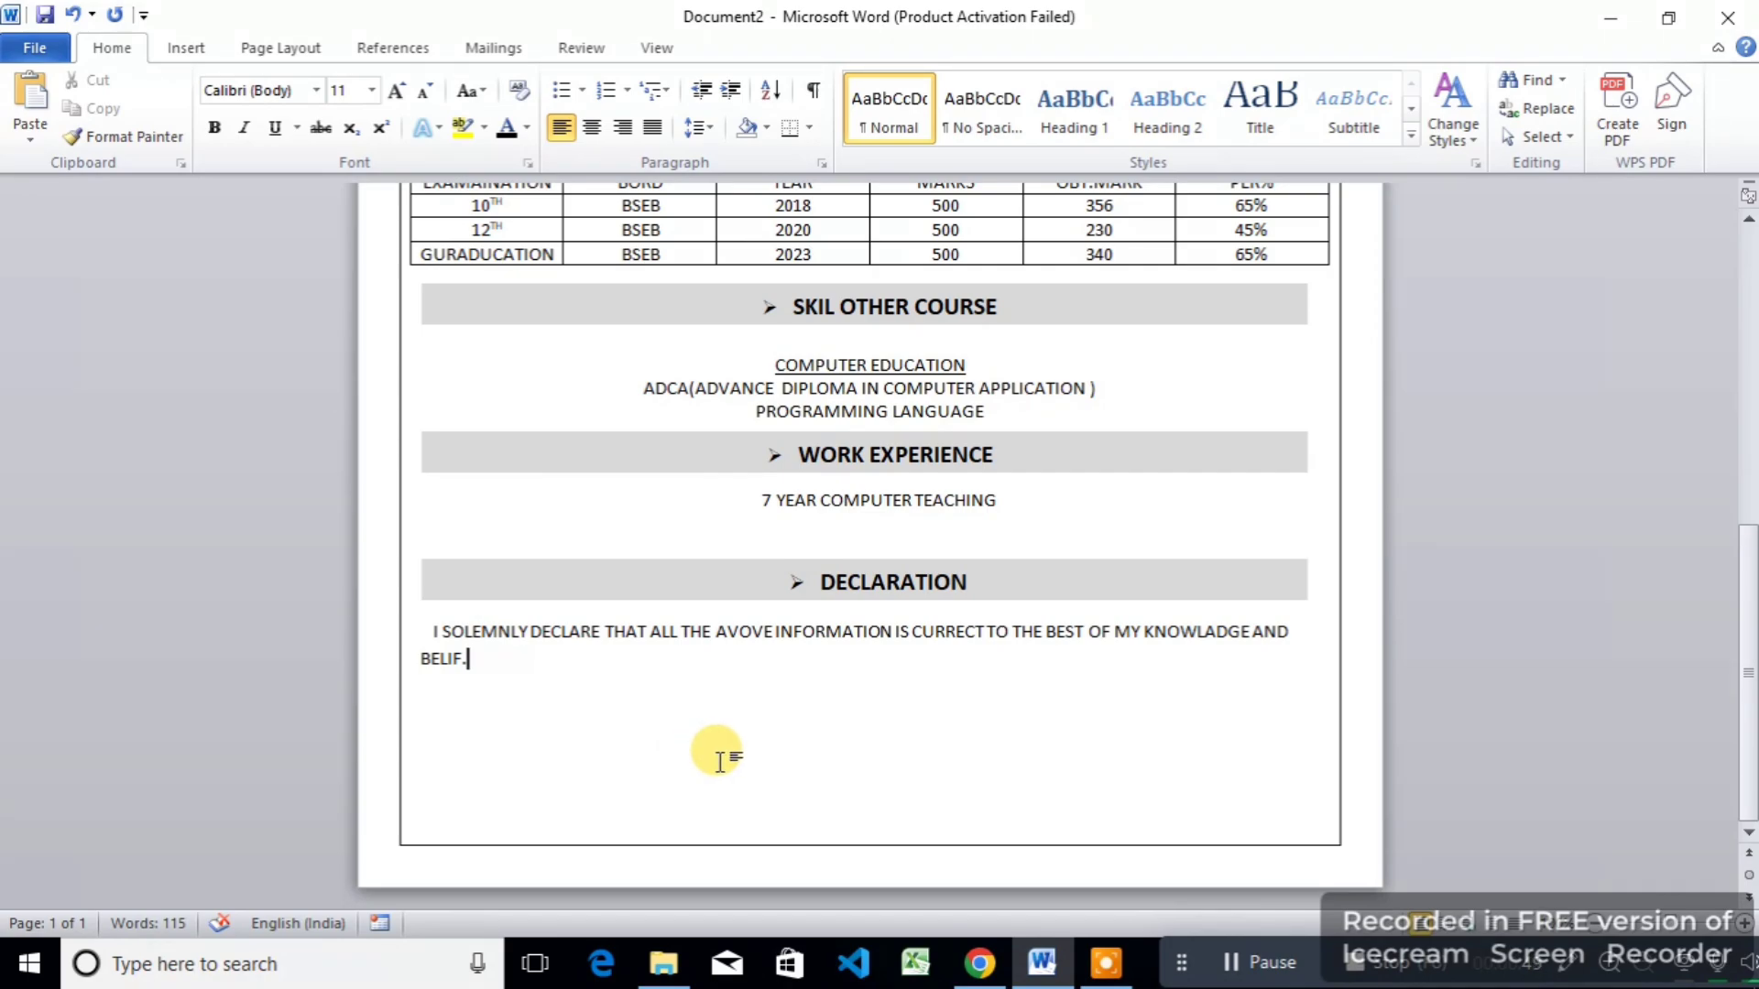
{"action": "key", "text": "ctrl+p"}
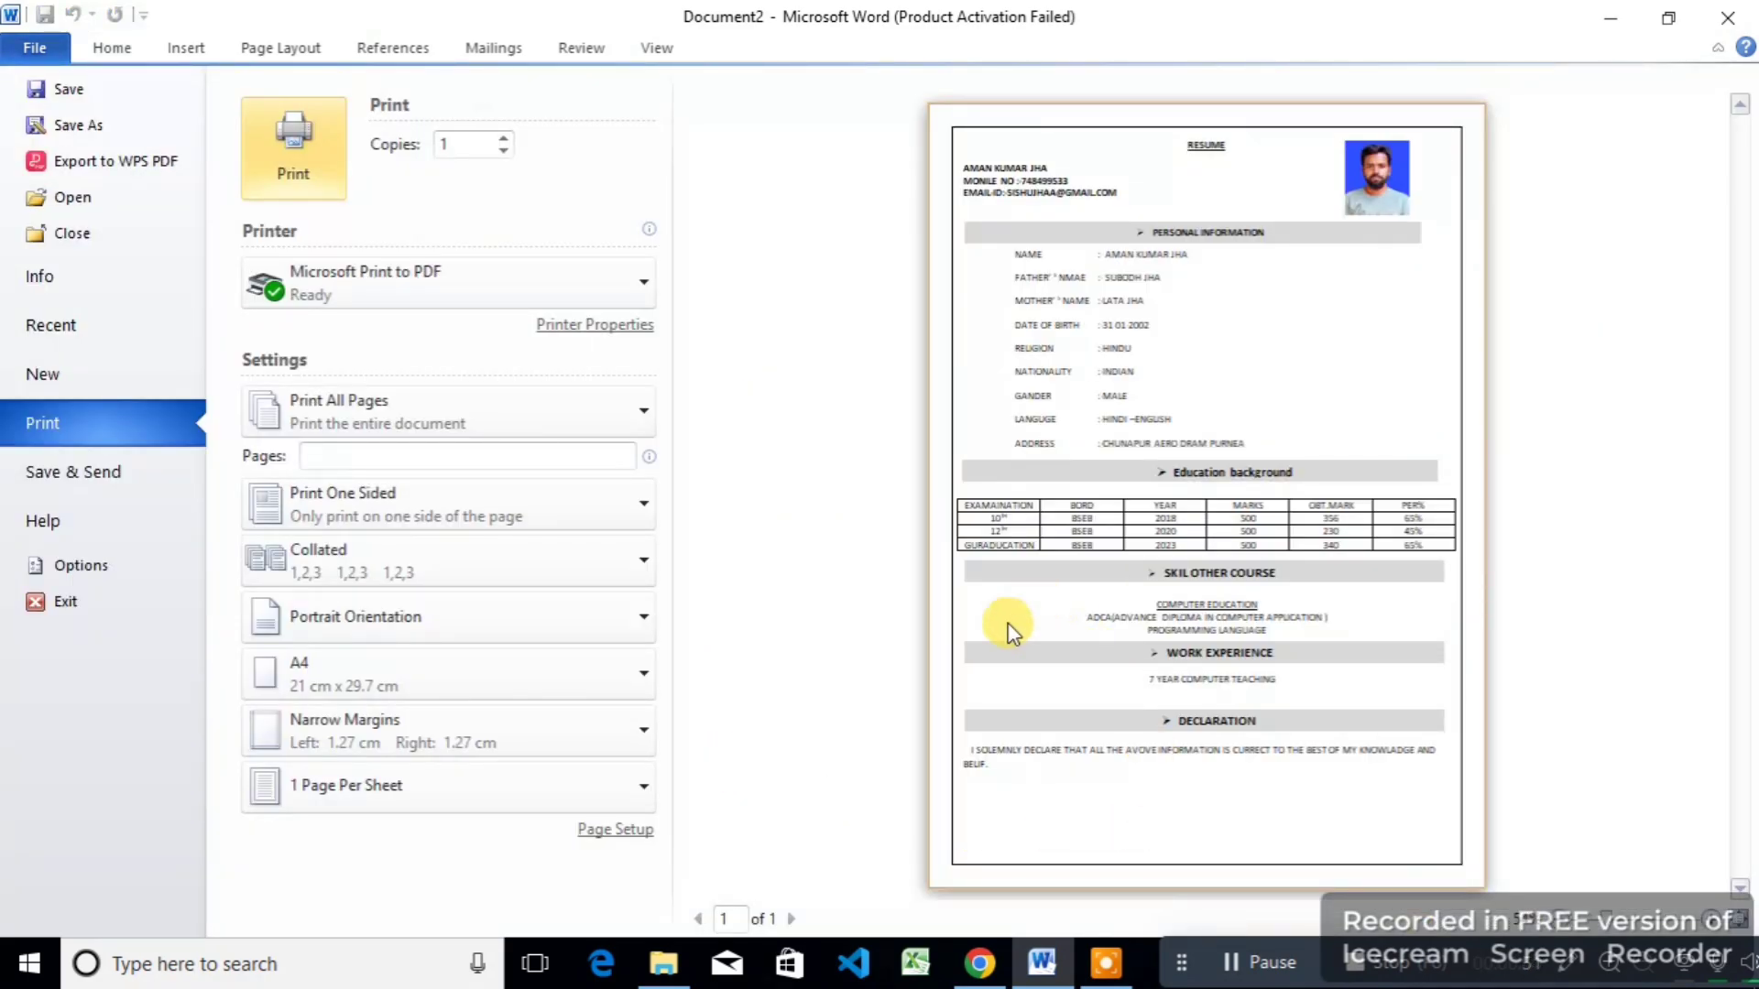